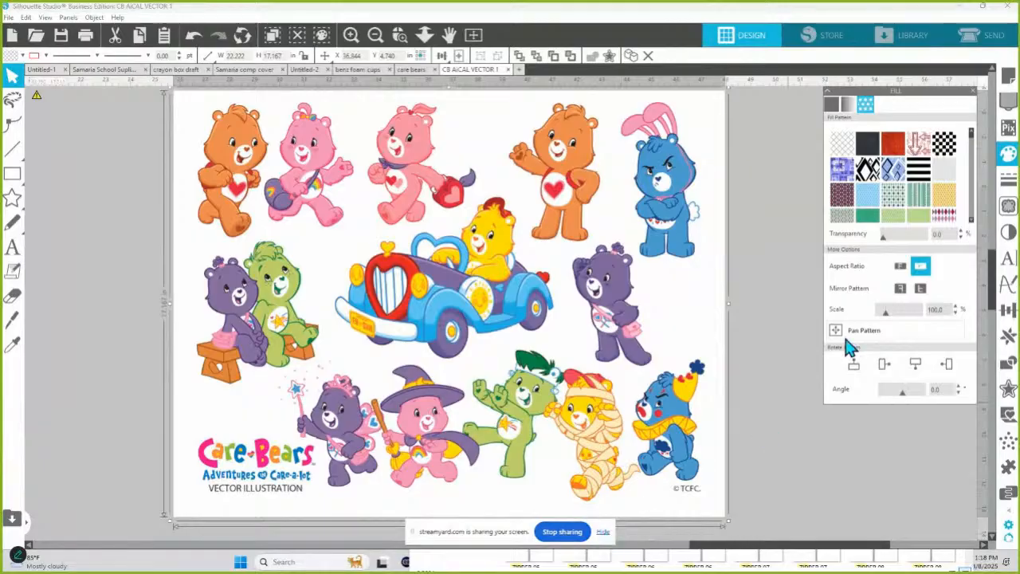
- Set a trace area around the whole Care Bears illustration sheet
left_click(1007, 206)
left_click(894, 135)
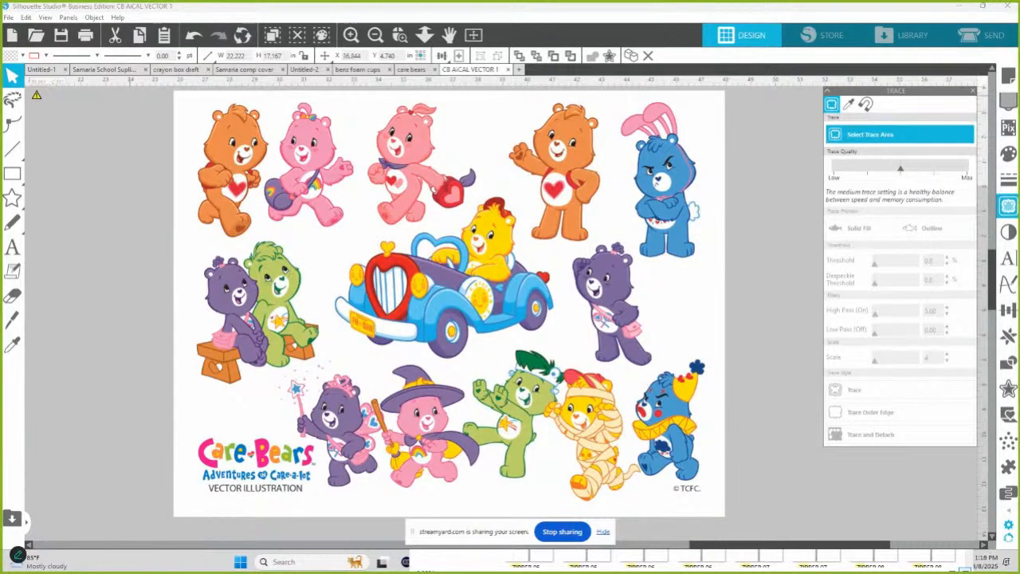
mouse_move(178, 90)
left_mouse_down()
mouse_move(633, 387)
mouse_move(717, 512)
left_mouse_up()
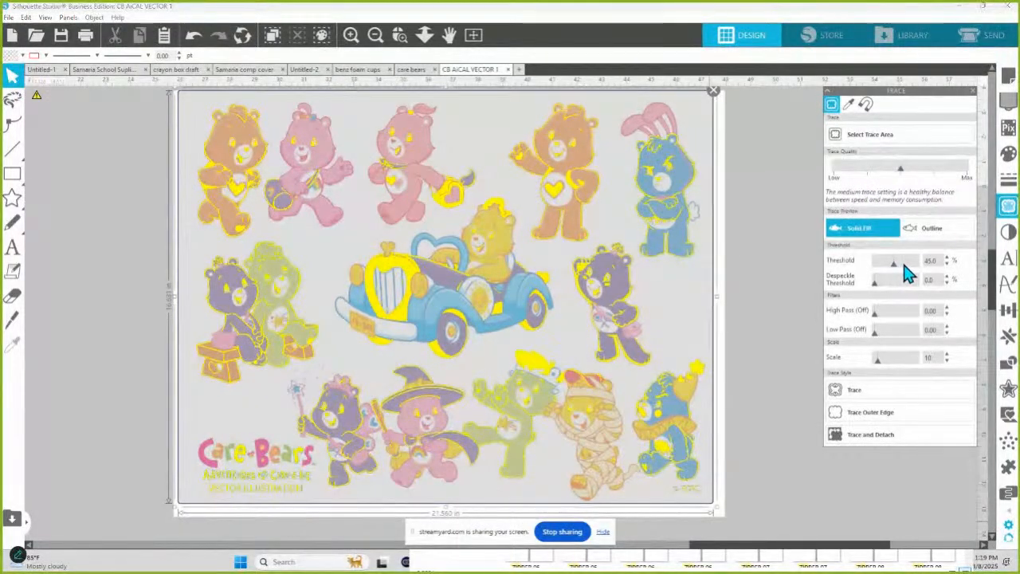
- Trace and detach the characters with an 84% threshold and scale 4, and remove the leftover white background
left_click(907, 263)
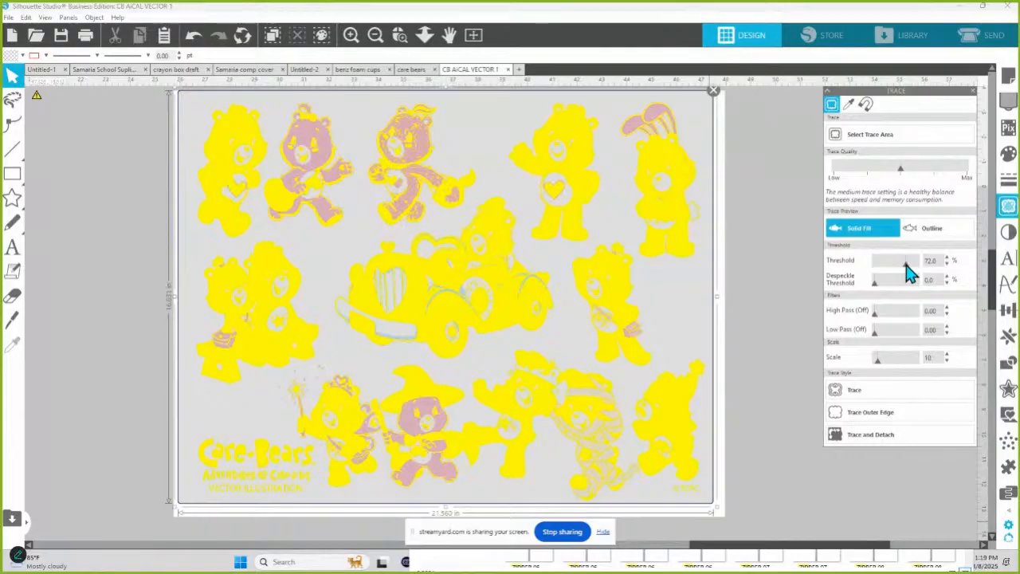
left_click_drag(909, 265, 912, 266)
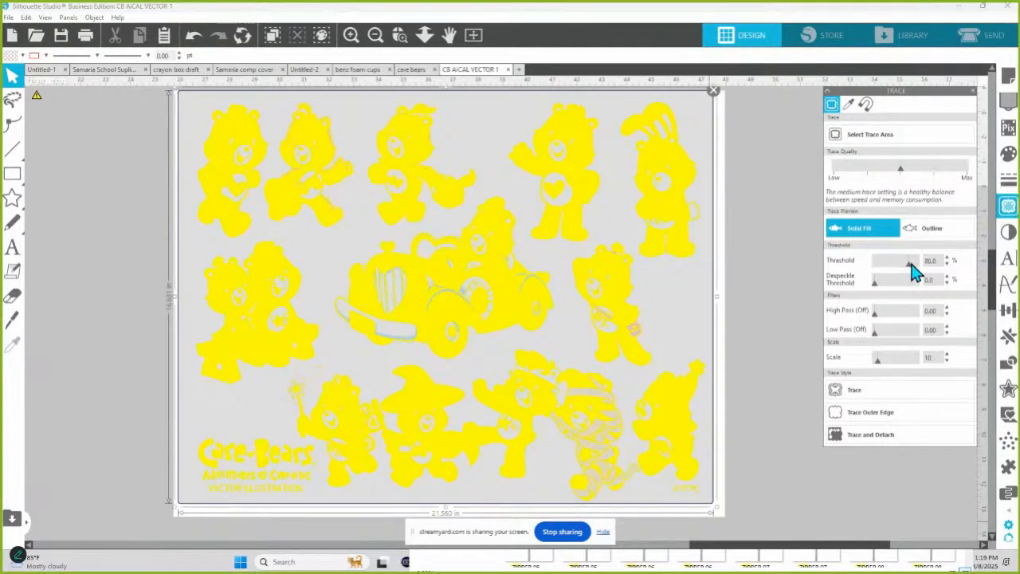
left_click_drag(876, 361, 837, 367)
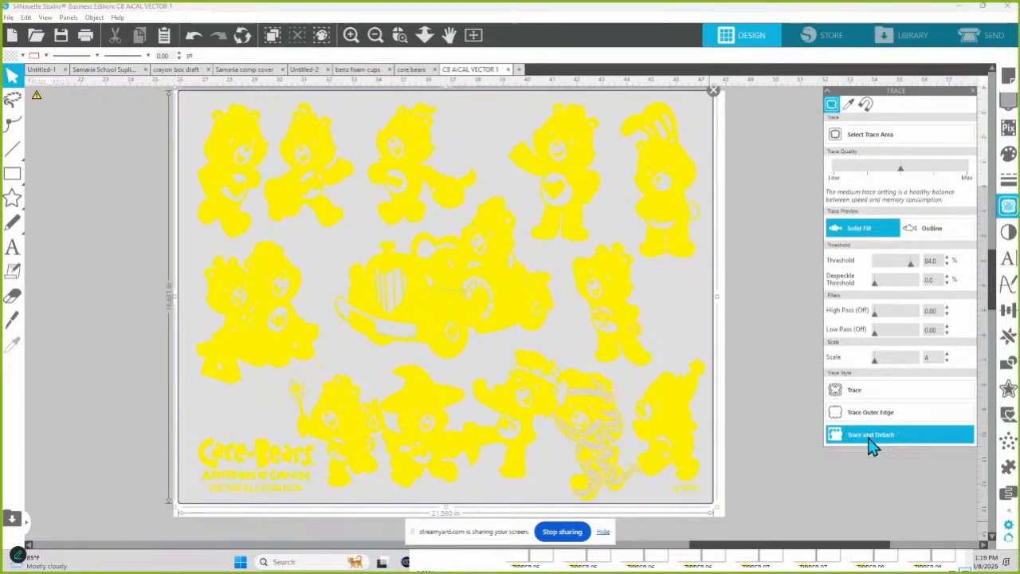
left_click(603, 532)
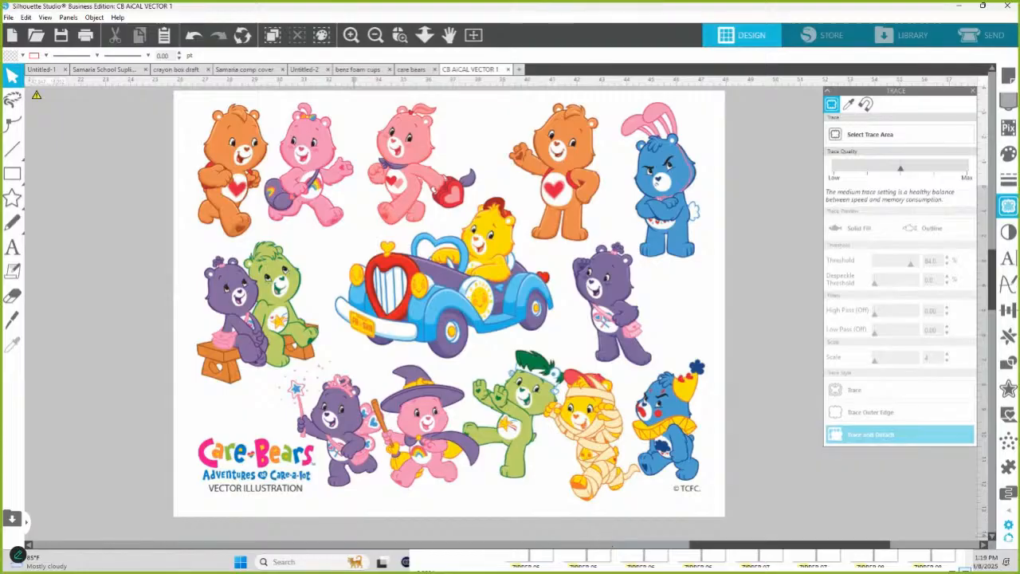
left_click(701, 119)
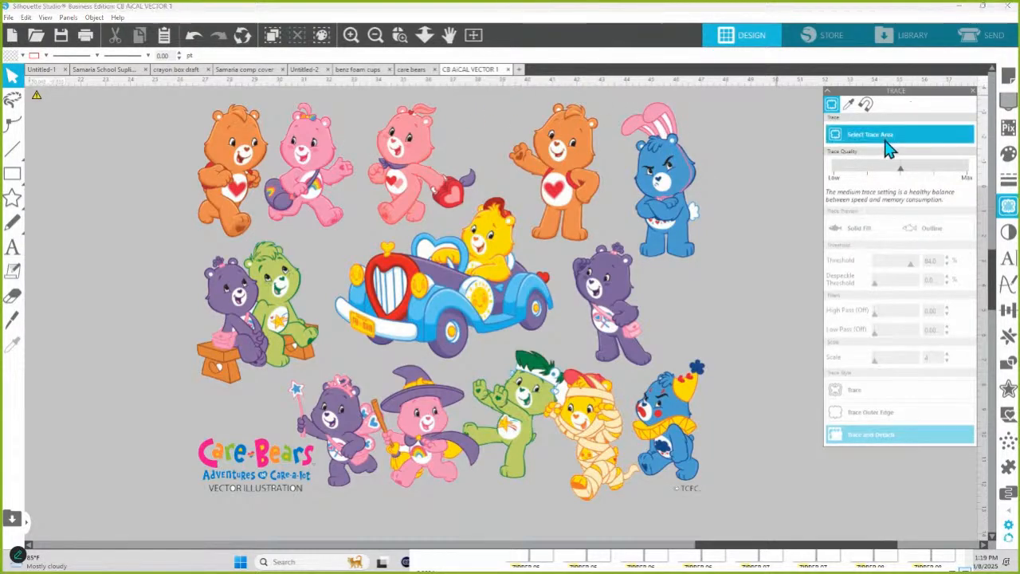
- Trace the bunny ears of the blue bear with an 80% threshold and scale 4, and select the trace
mouse_move(615, 99)
left_mouse_down()
mouse_move(682, 135)
mouse_move(701, 161)
left_mouse_up()
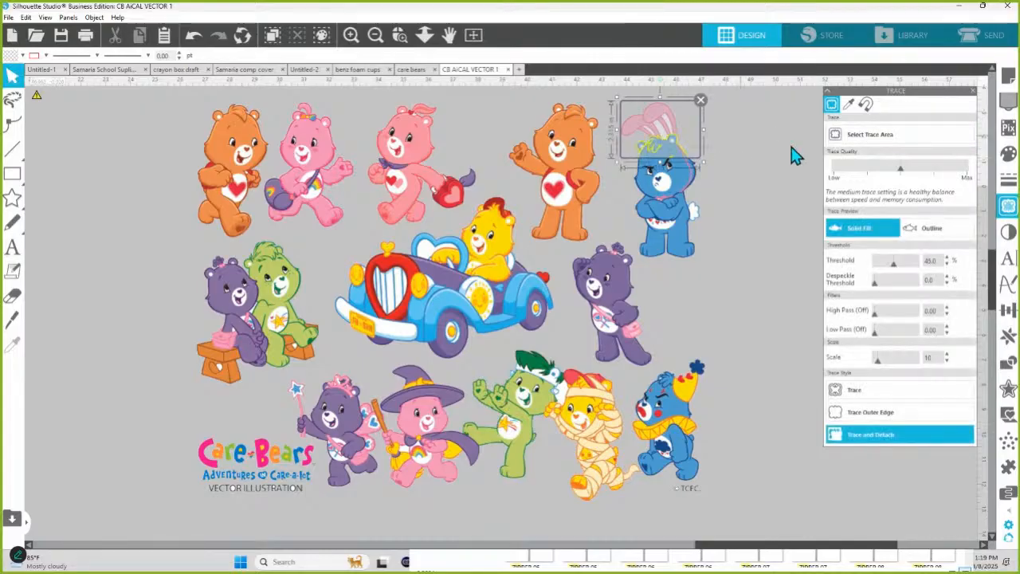
left_click_drag(890, 269, 910, 269)
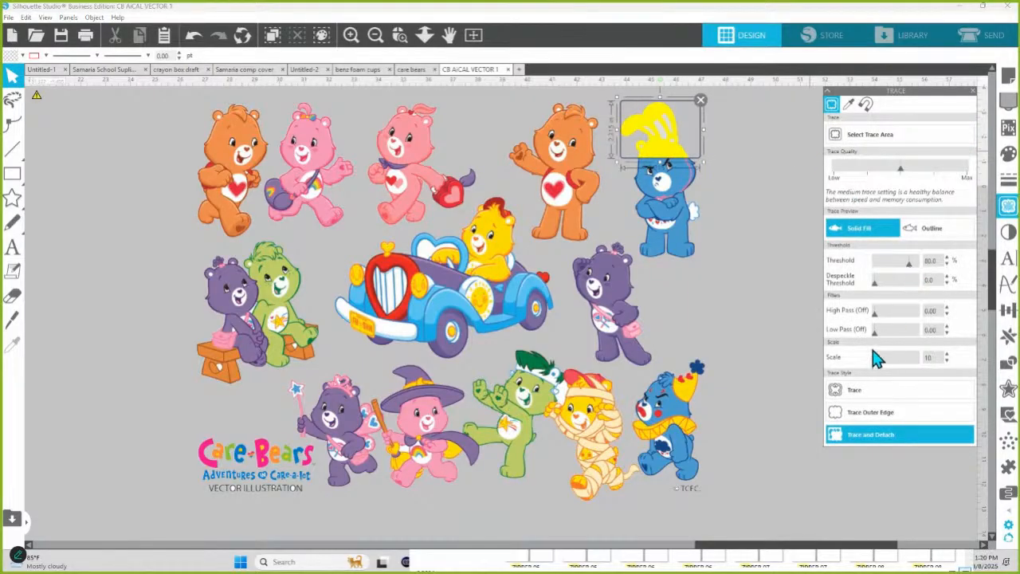
left_click(844, 390)
left_click(671, 165)
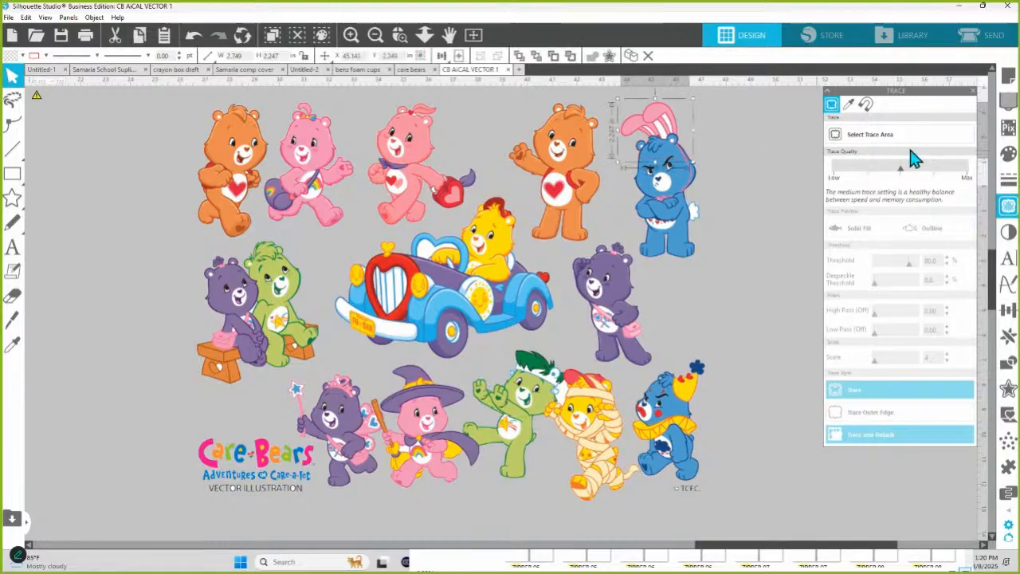
- Fill the ear trace with light green C2DA6A, release its compound path and delete the outer shape
left_click(1008, 153)
left_click(909, 182)
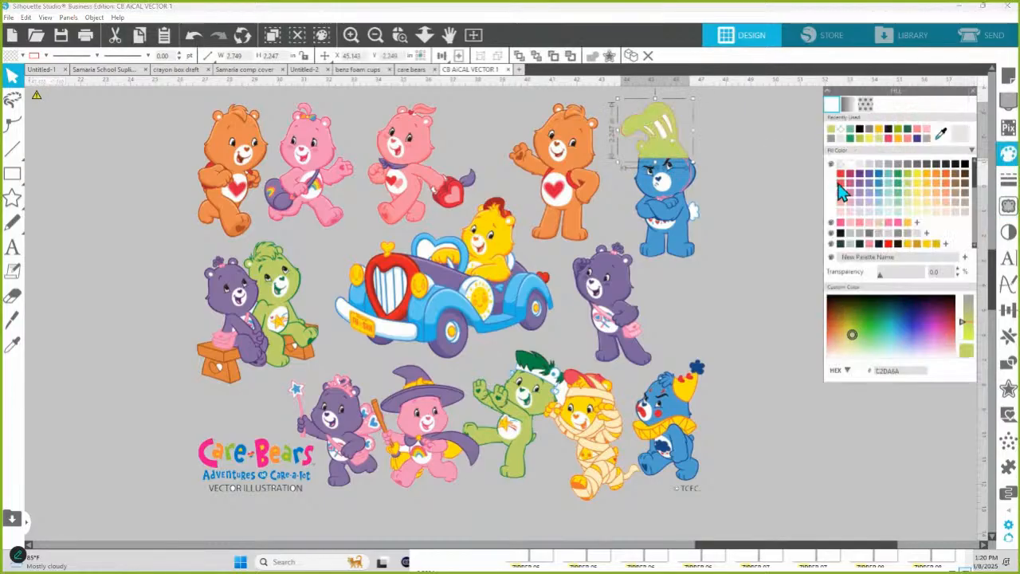
right_click(664, 149)
left_click(693, 369)
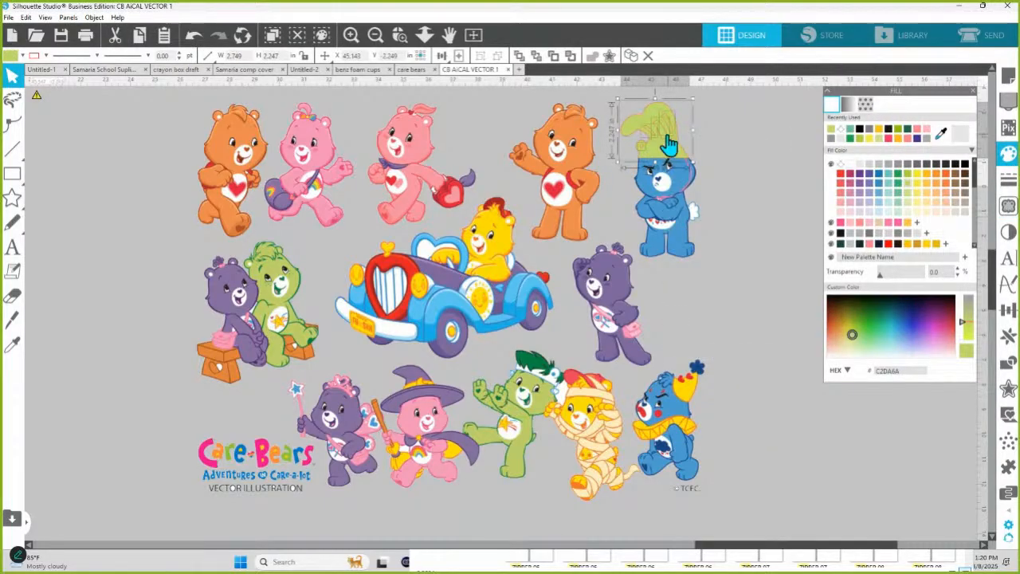
key("Delete")
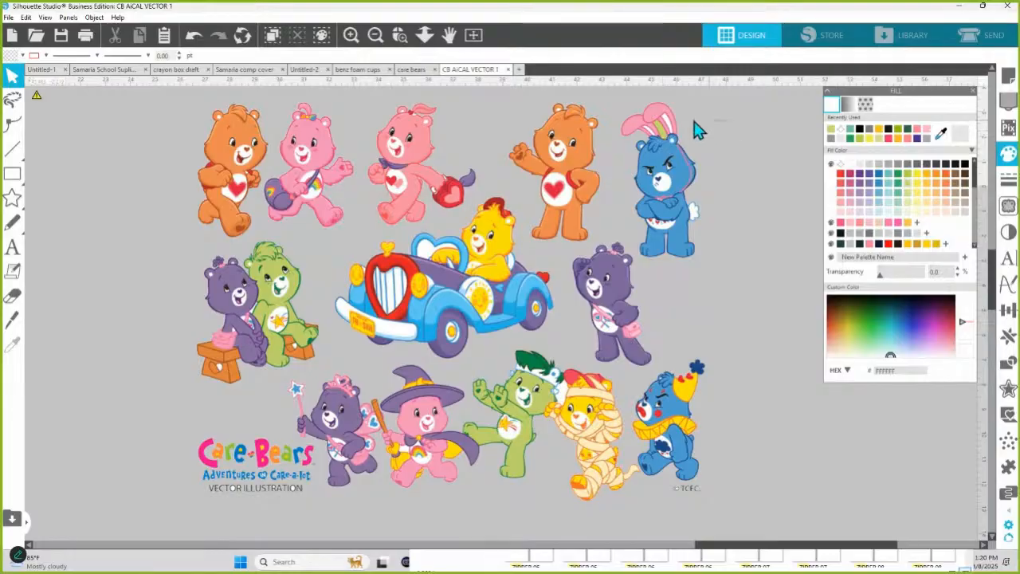
- Subtract the remaining green piece from the blue bear to cut out the gap between its bunny ears
left_click(663, 137)
left_click(1008, 362)
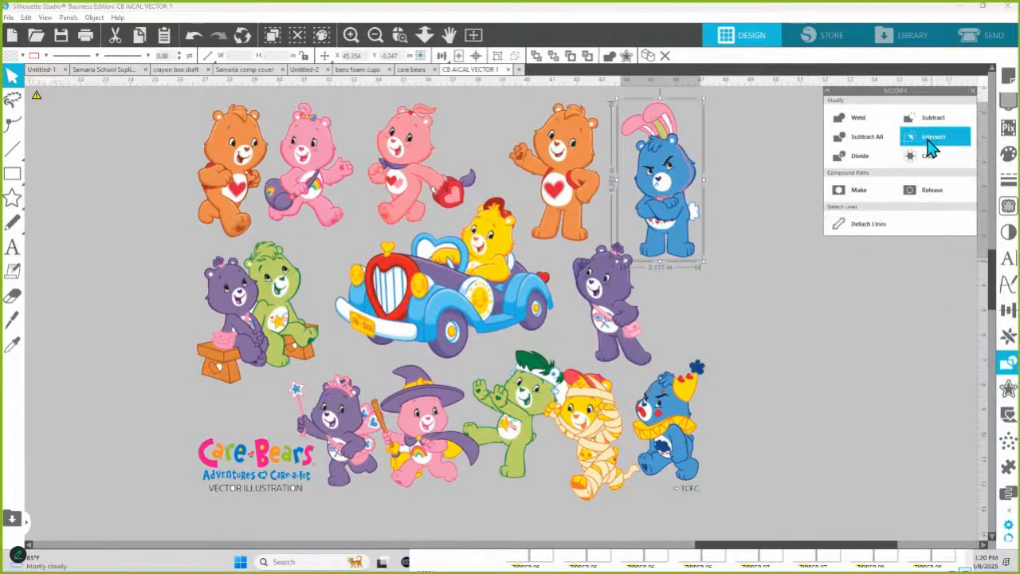
left_click(655, 239)
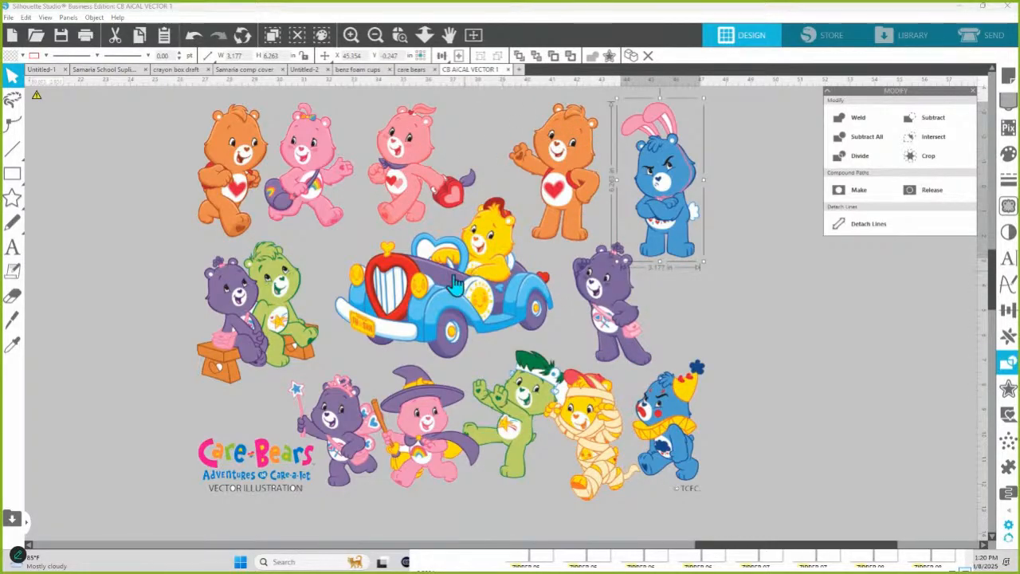
- Trace the bodies and bench of the seated purple and green bears with a 76% threshold and scale 4
left_click(399, 34)
left_click_drag(372, 376, 384, 397)
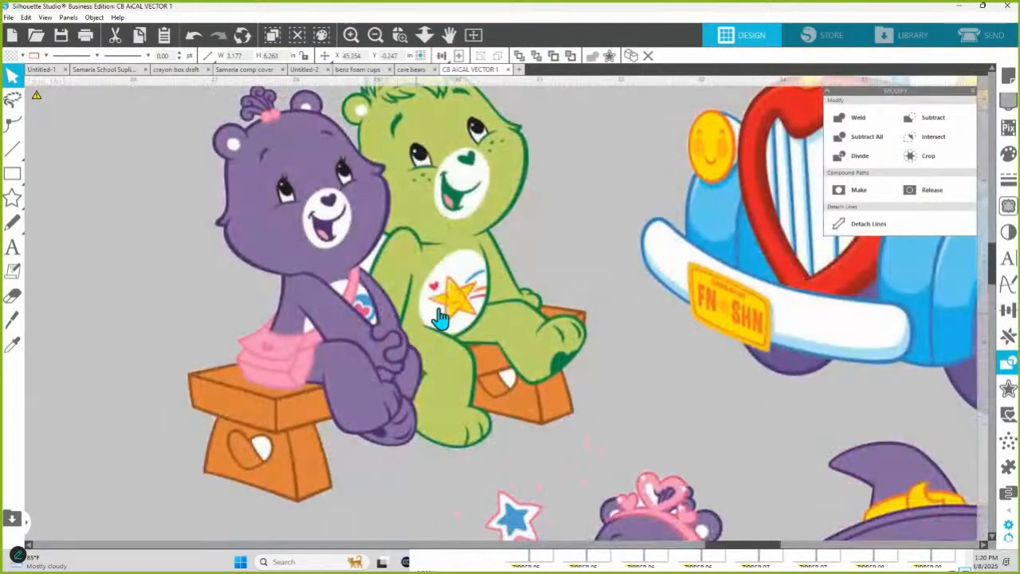
left_click(1008, 205)
mouse_move(185, 196)
left_mouse_down()
mouse_move(415, 357)
mouse_move(547, 467)
mouse_move(561, 467)
left_mouse_up()
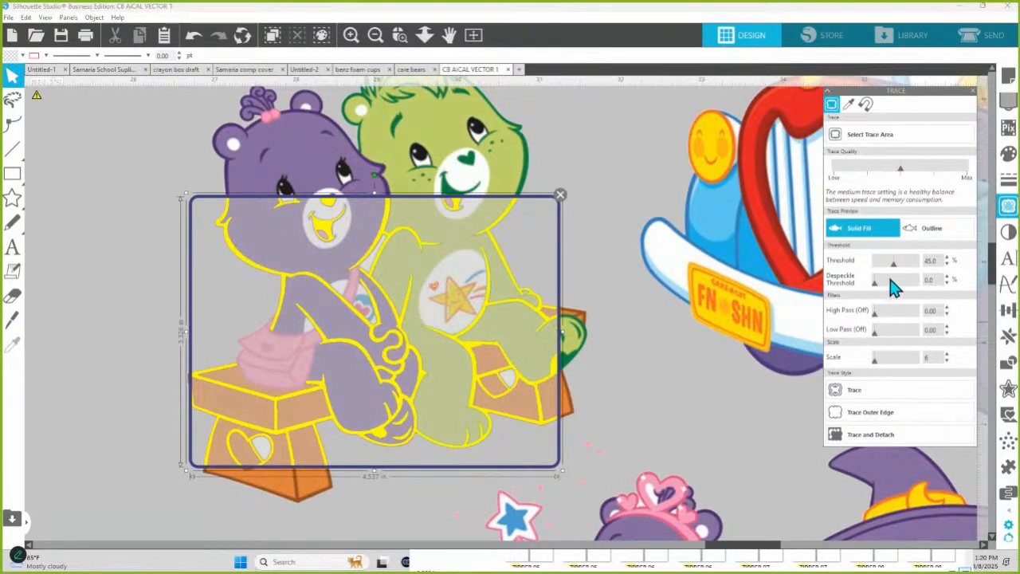
left_click_drag(894, 270, 908, 274)
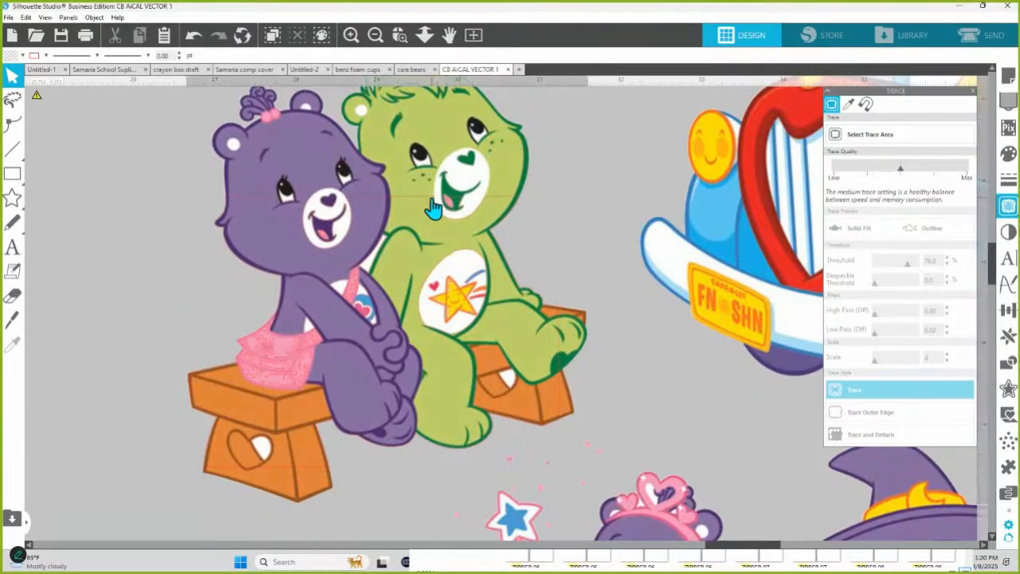
left_click(434, 207)
- Fill the bench trace with pale mint green and send the seated bears artwork to the back
left_click(1008, 154)
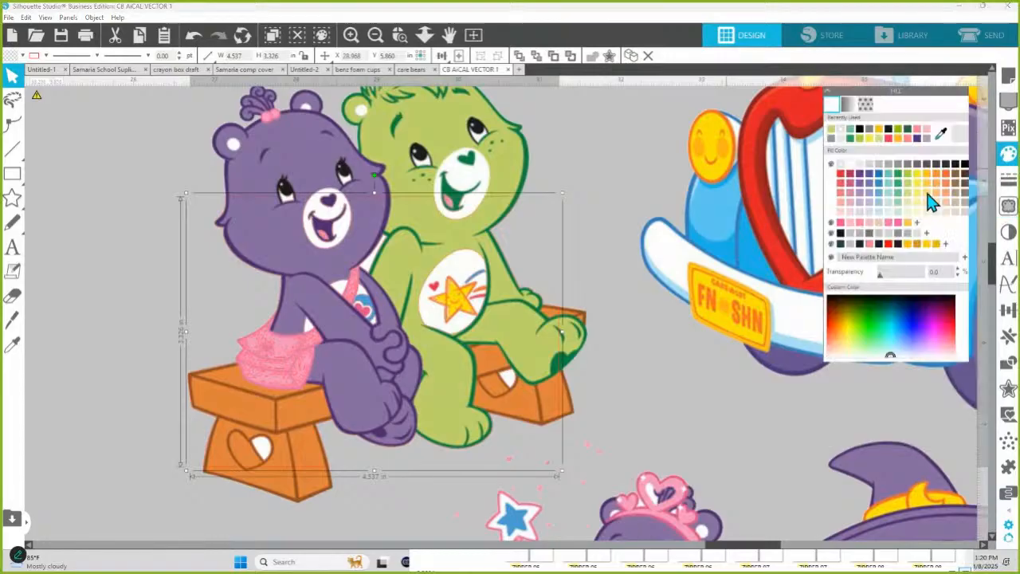
left_click(899, 214)
right_click(460, 263)
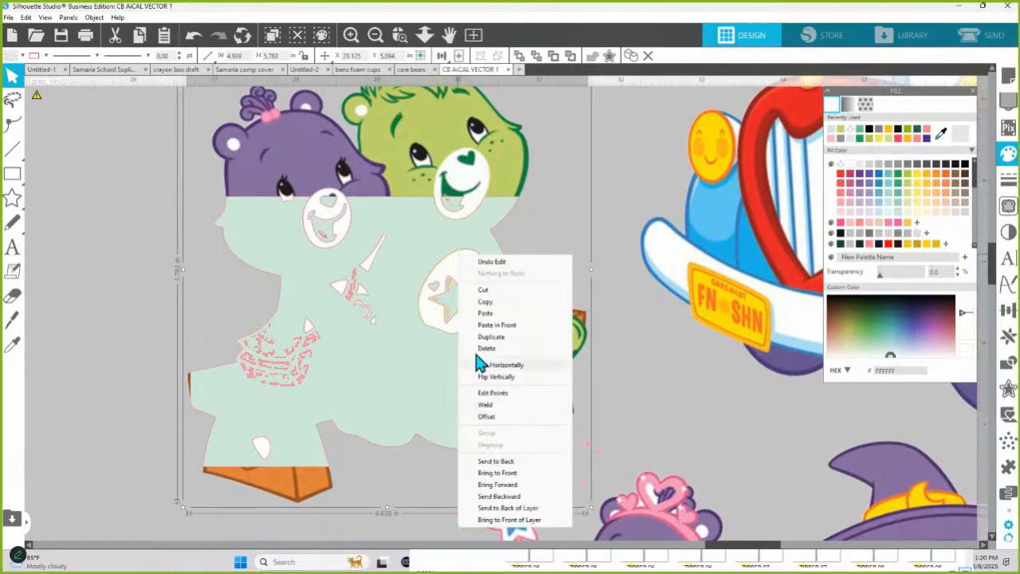
left_click(498, 461)
- Release the bench trace's compound path and delete everything except the pieces covering the background gaps
right_click(383, 296)
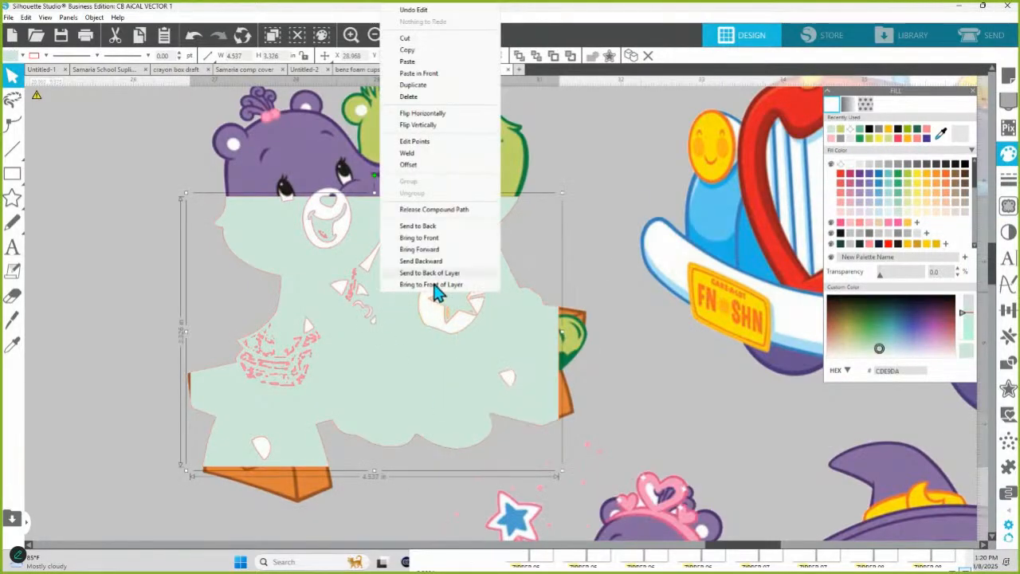
left_click(446, 208)
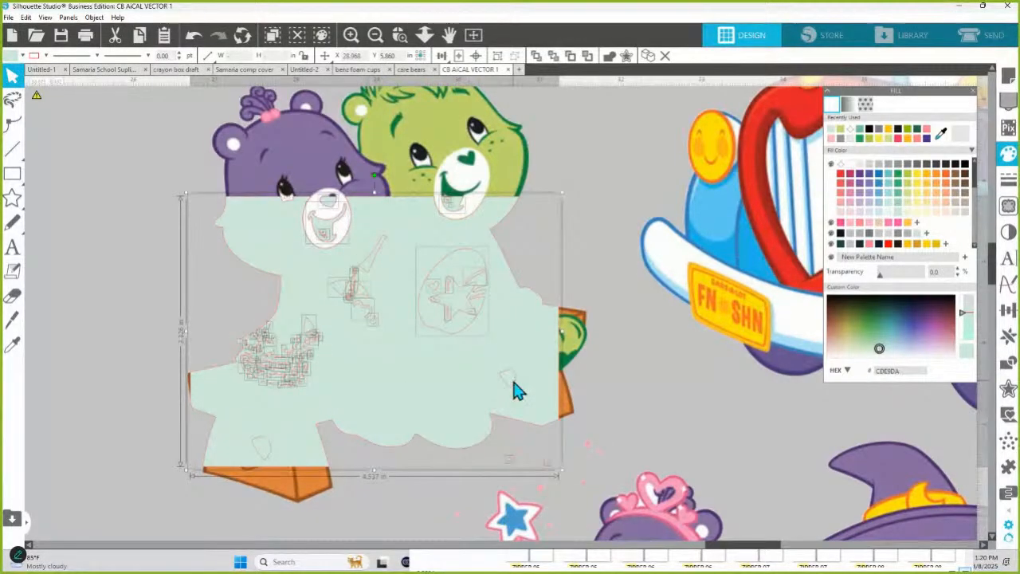
key("Delete")
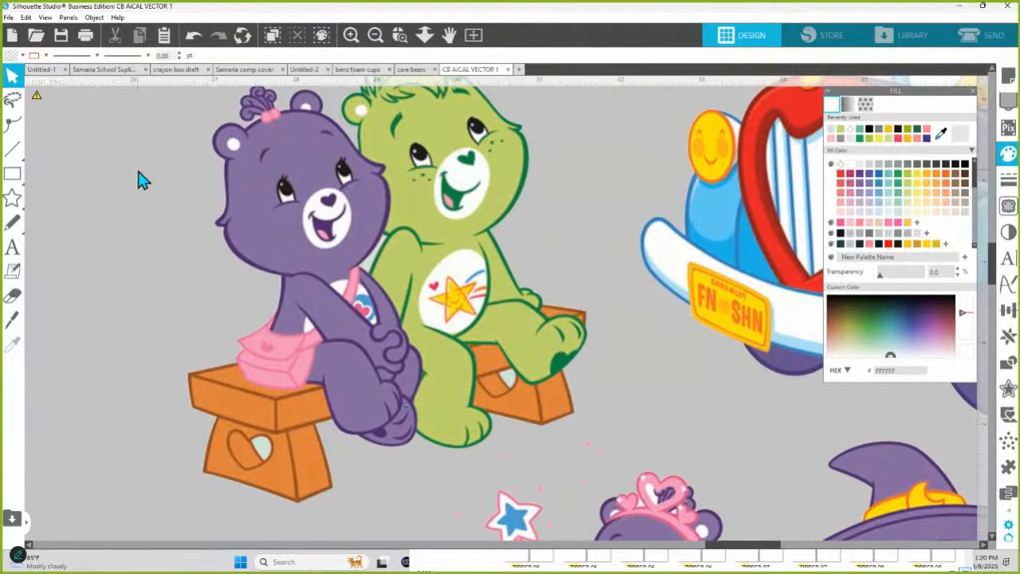
- Subtract the remaining mint pieces from the seated bears to cut out the bench's heart holes and the gap between the bears
left_click(459, 363)
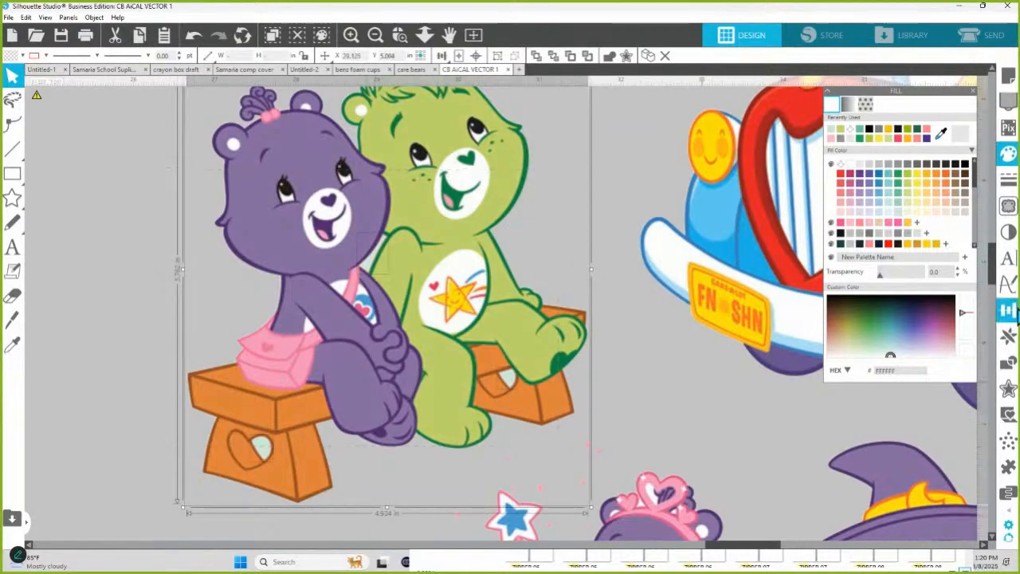
left_click(1008, 361)
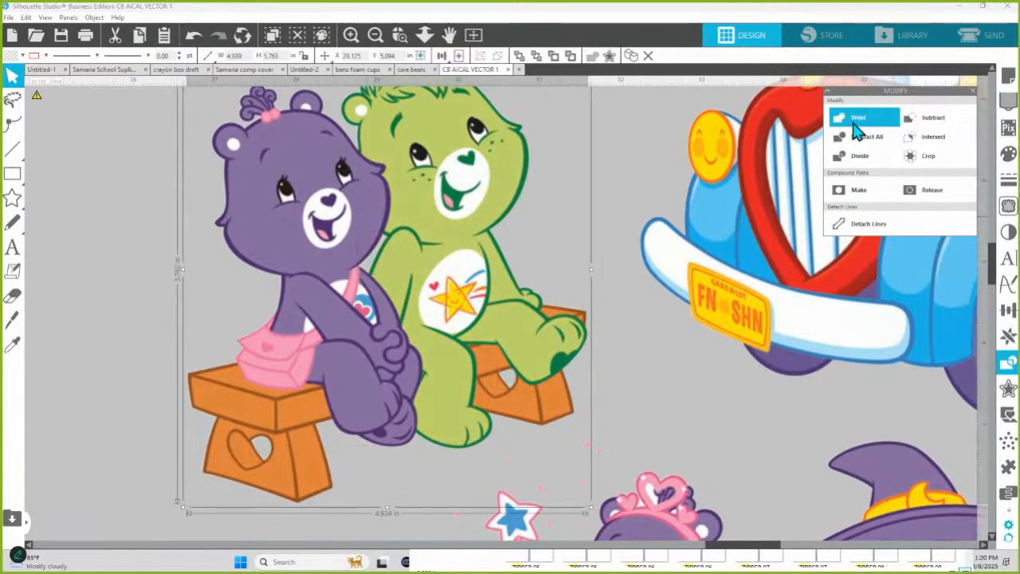
- Trace the area around the car's heart-shaped windshield with an 82% threshold and scale 4
left_click_drag(634, 402, 361, 476)
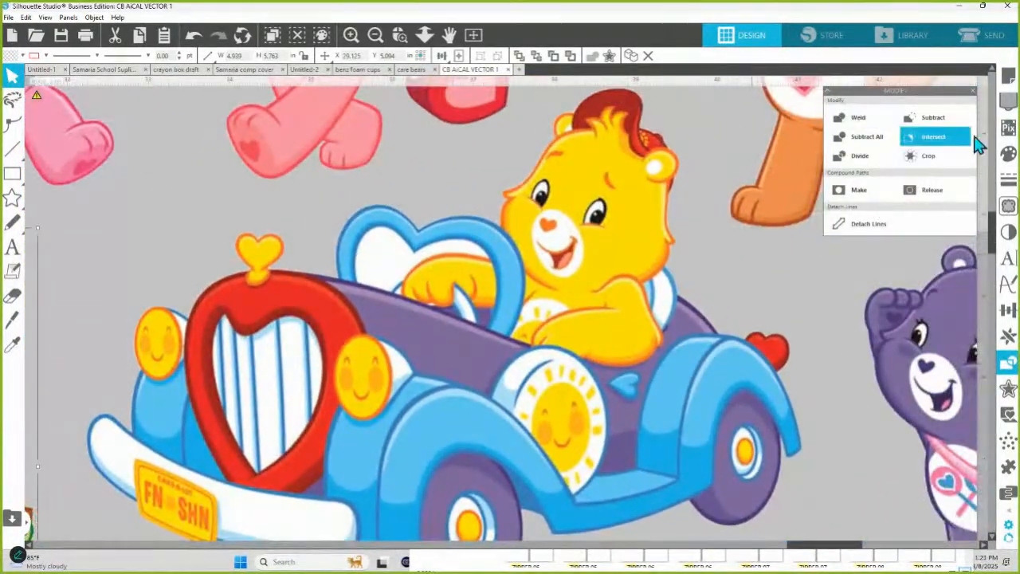
left_click(1006, 206)
left_click(856, 135)
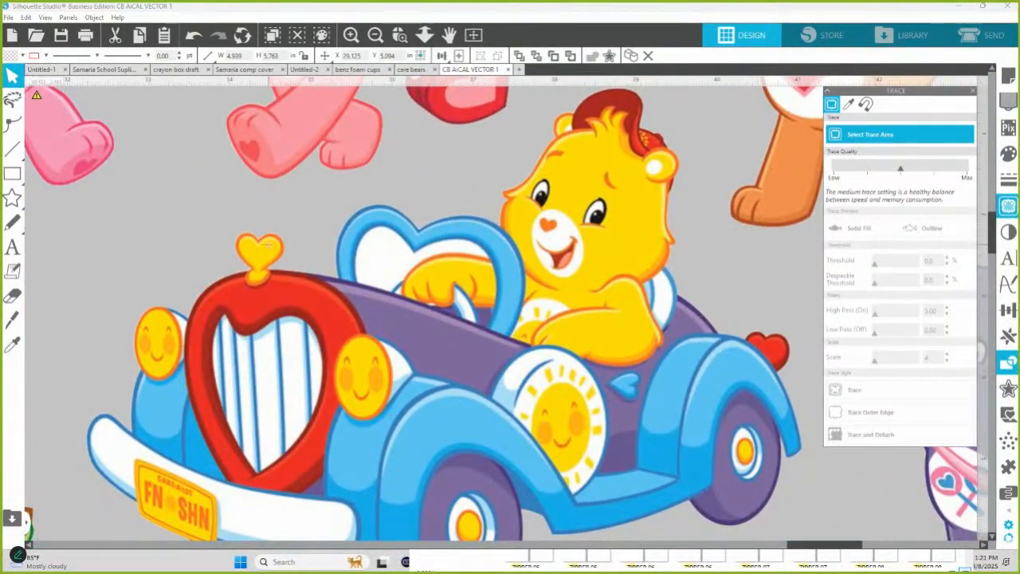
left_click_drag(291, 216, 548, 319)
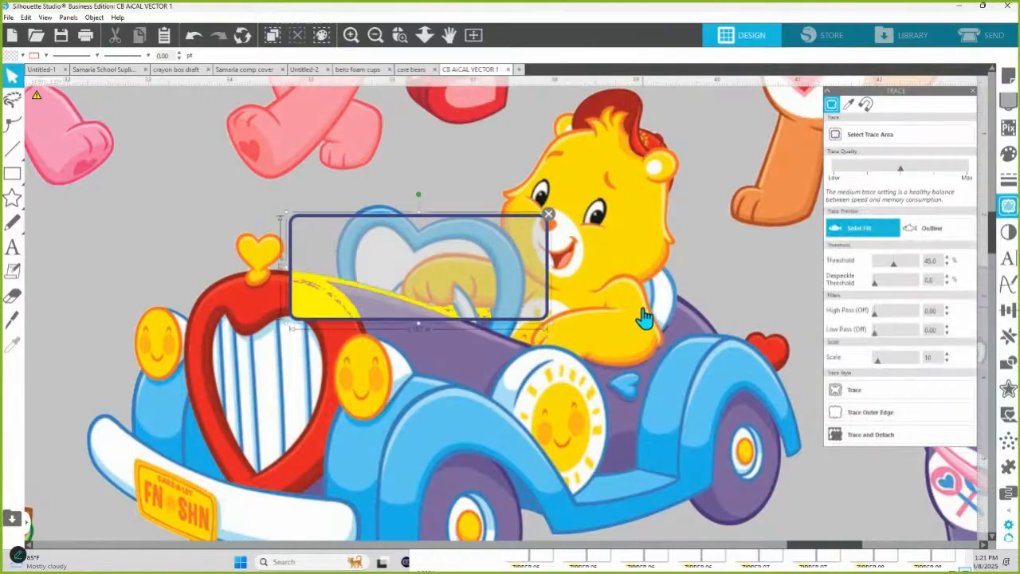
left_click_drag(877, 360, 870, 362)
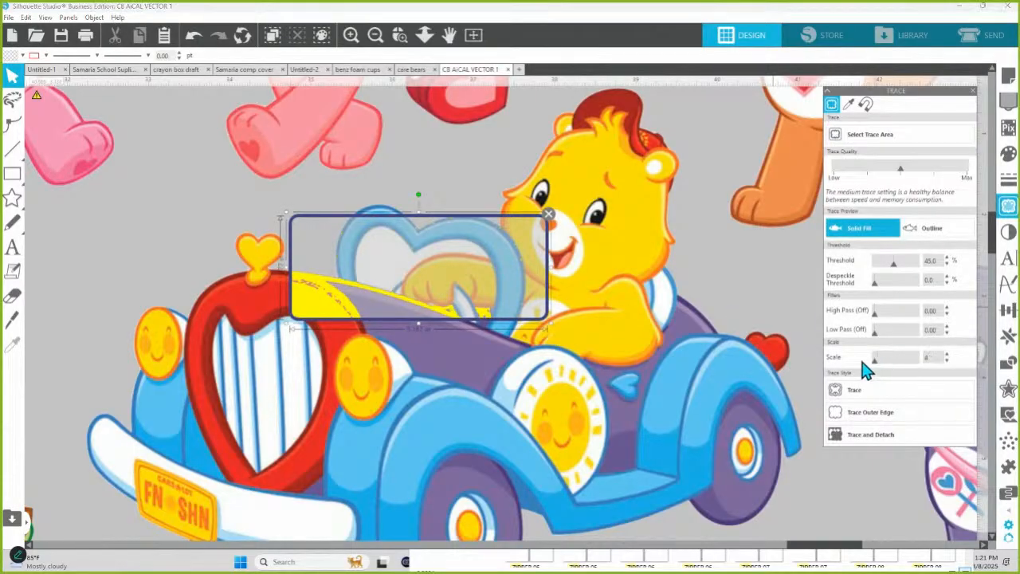
left_click_drag(895, 270, 915, 272)
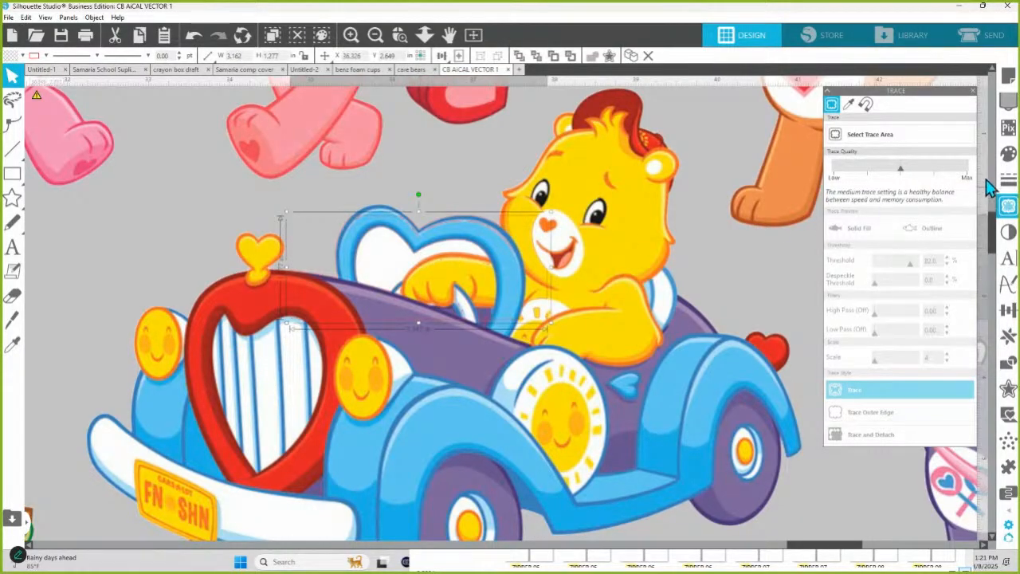
- Fill the windshield trace with green, release its compound path and delete all but the window pieces
left_click(1007, 153)
left_click(898, 183)
right_click(446, 270)
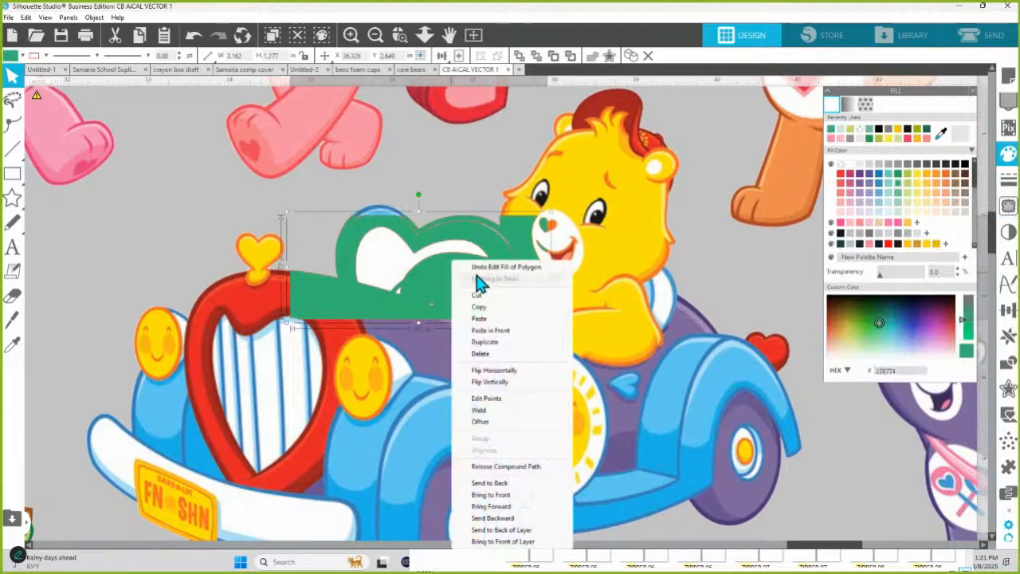
left_click(507, 463)
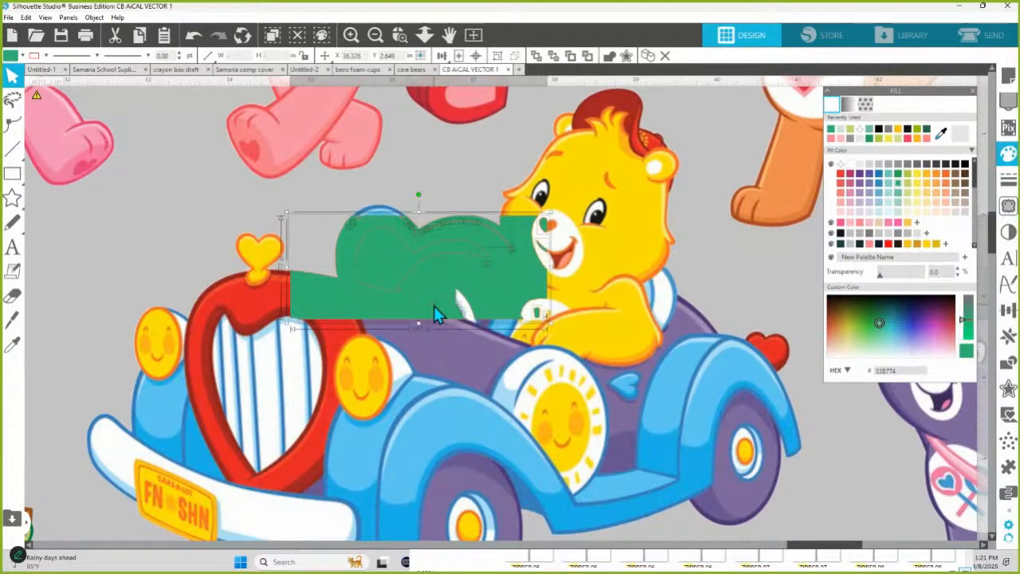
key("Delete")
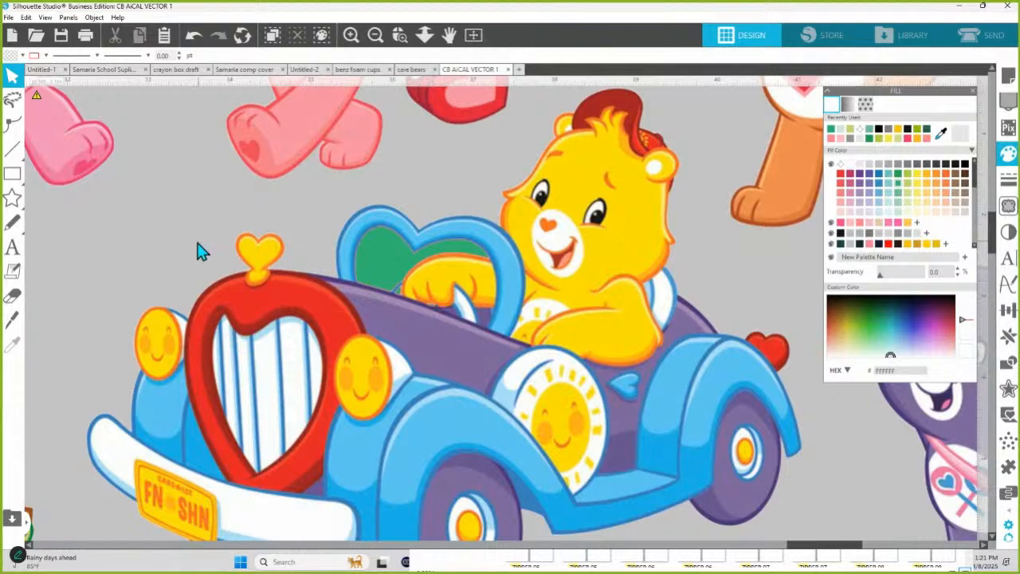
- Subtract the green window pieces from the car artwork to cut out the heart-shaped windshield openings
left_click(628, 369)
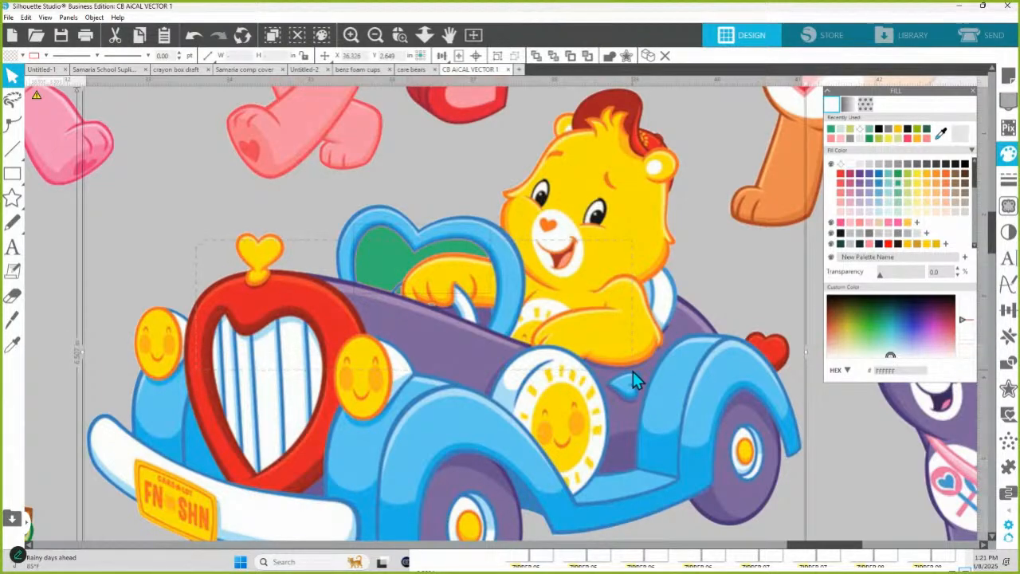
left_click(1007, 364)
left_click(935, 121)
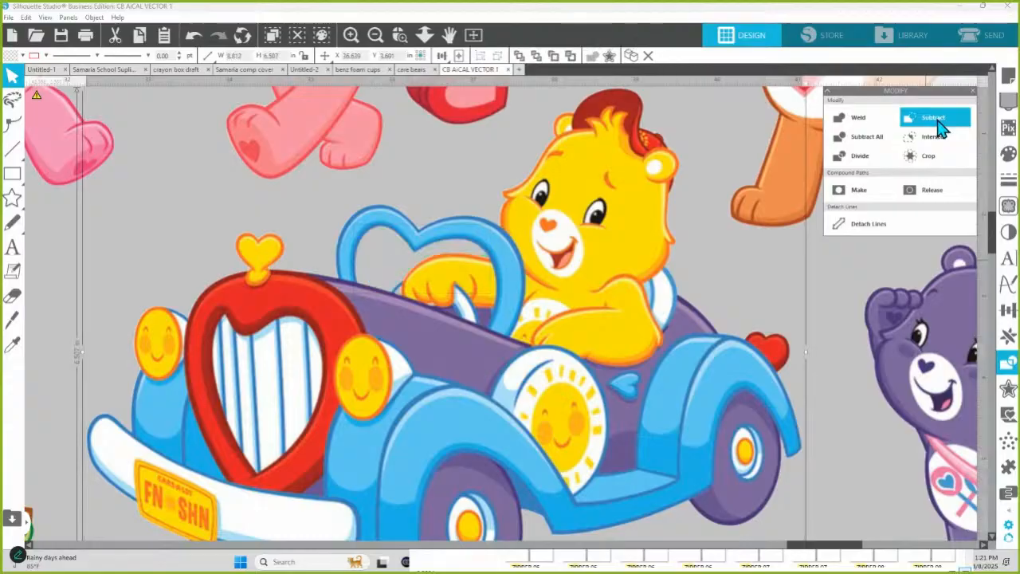
- Trace the small area between the walking orange bear's mouth and raised hand with a 67% threshold and scale 4
left_click(398, 35)
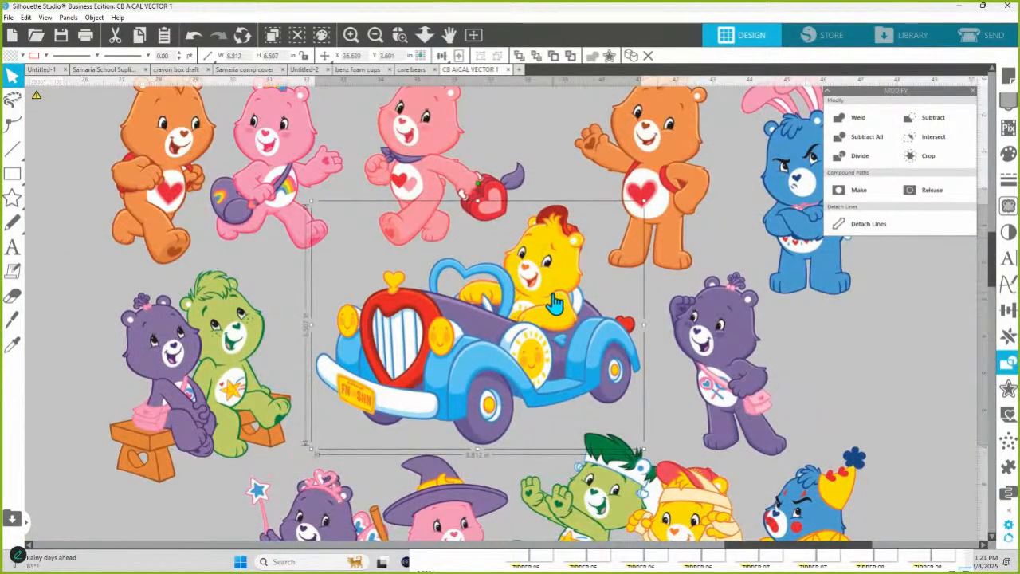
scroll(555, 303, "down", 3)
scroll(556, 303, "down", 4)
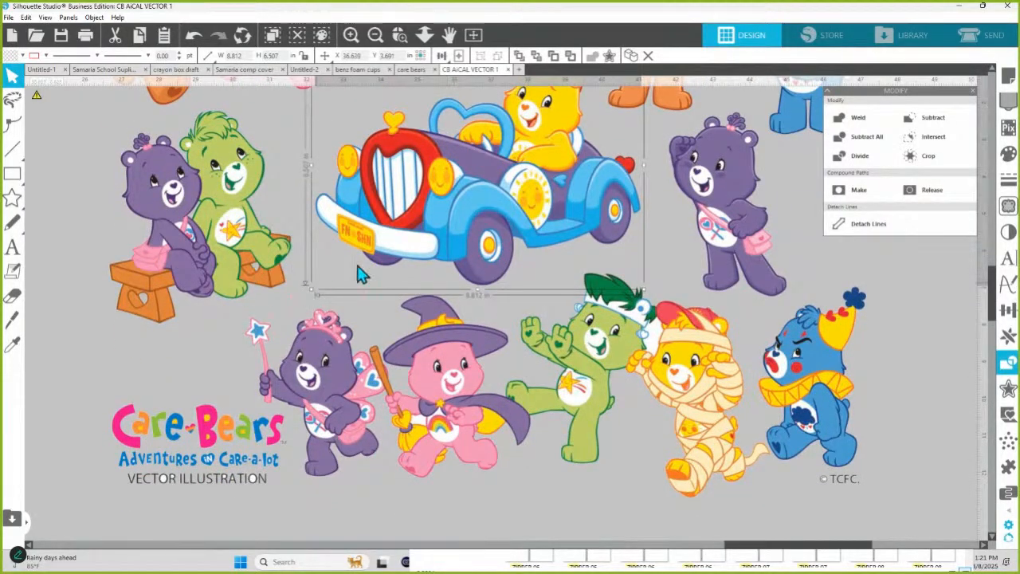
left_click(403, 40)
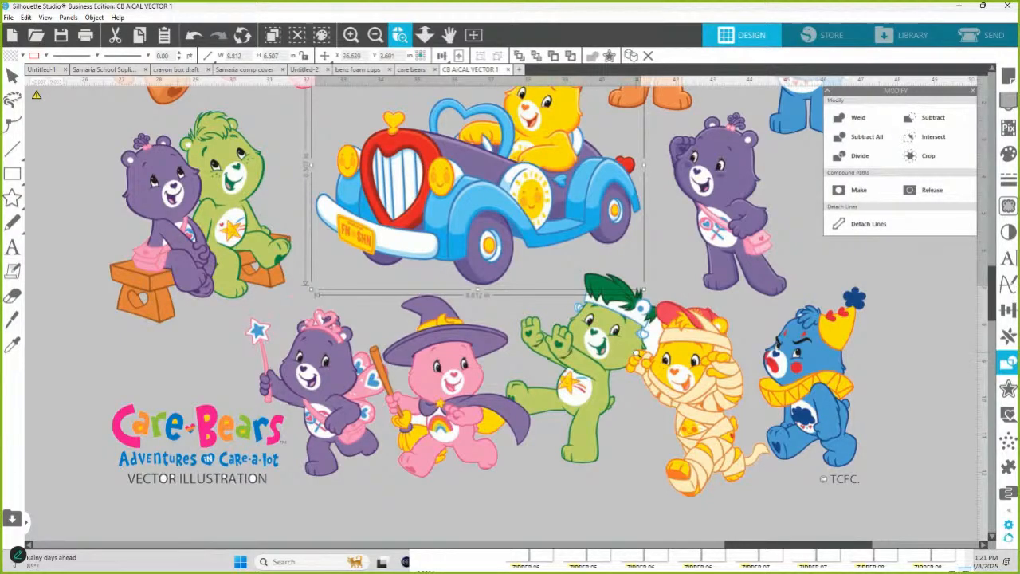
scroll(490, 264, "up", 5)
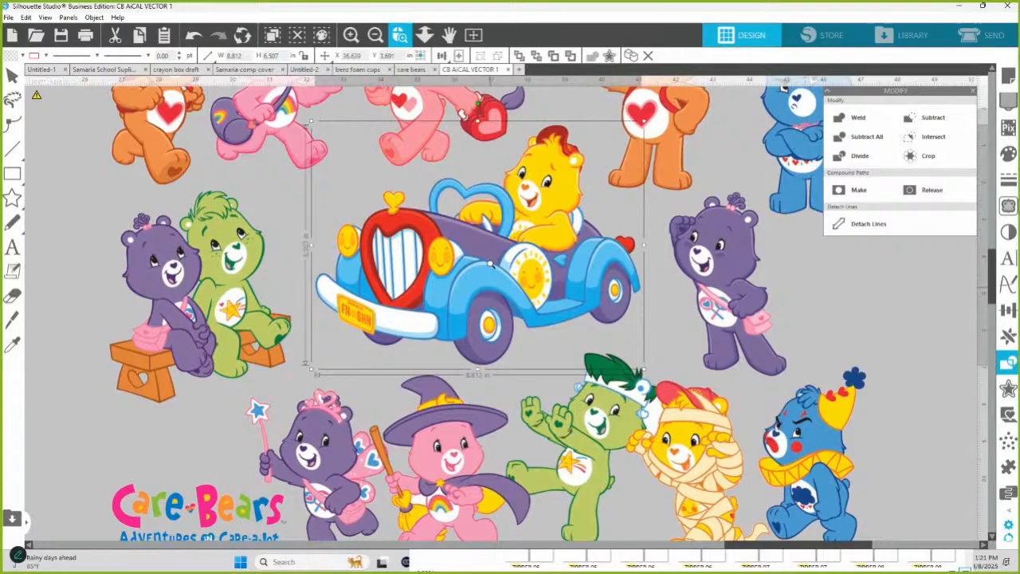
scroll(329, 223, "up", 10)
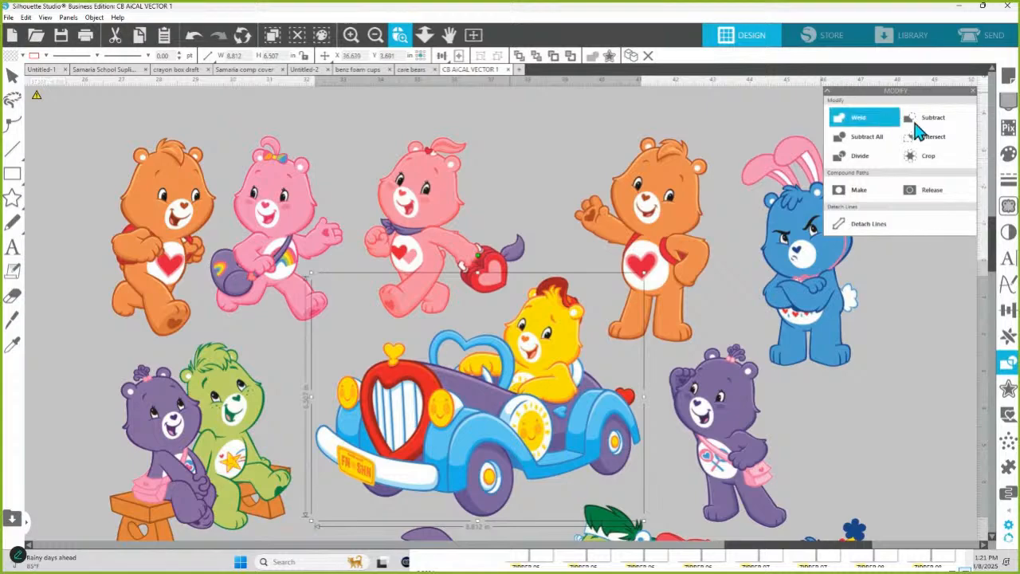
left_click(1007, 209)
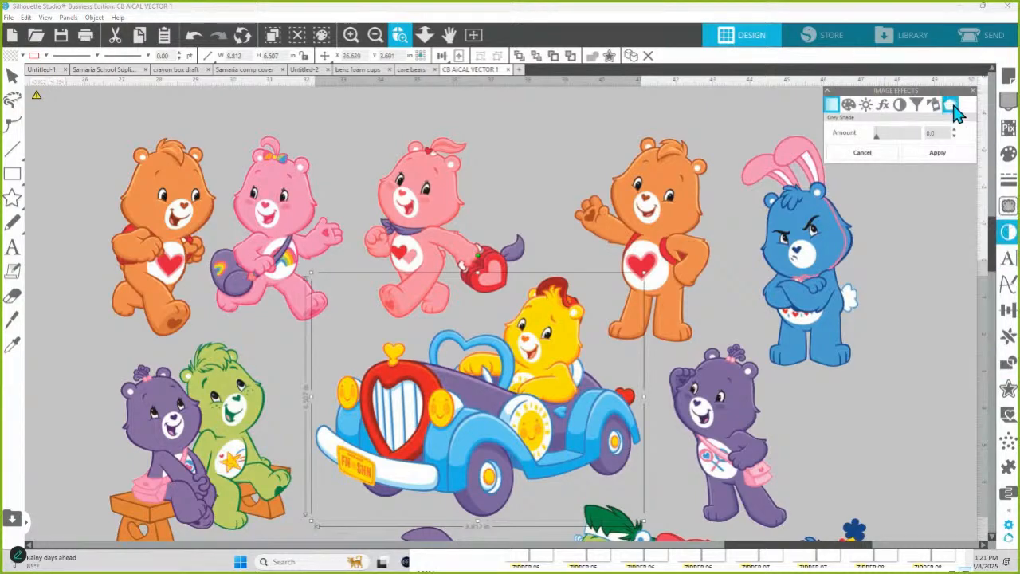
left_click(1005, 208)
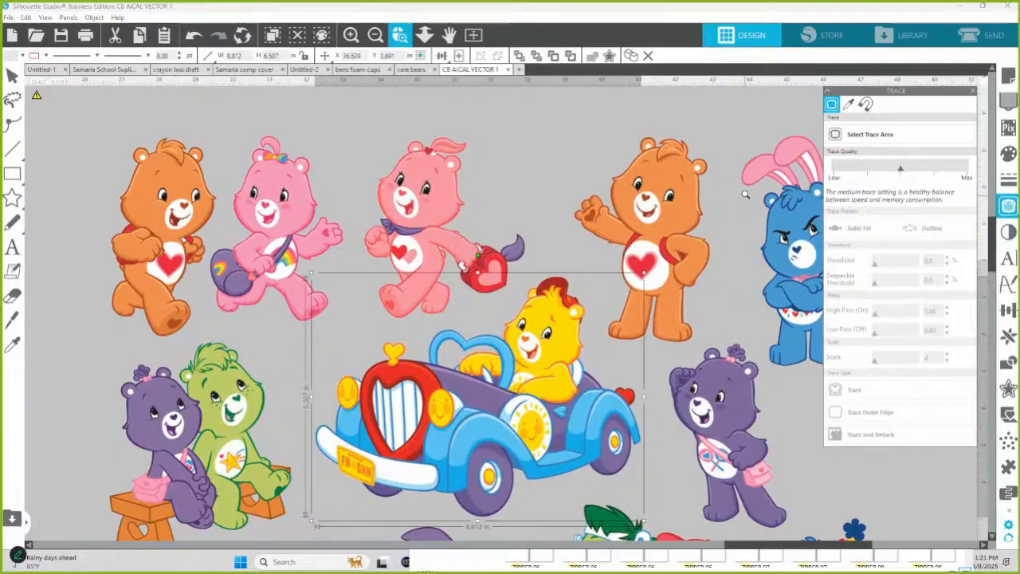
left_click(870, 137)
left_click_drag(166, 228, 198, 252)
left_click_drag(893, 263, 904, 264)
left_click_drag(879, 358, 851, 362)
left_click(849, 394)
- Fill the new trace over the walking orange bear with lavender
left_click(188, 254)
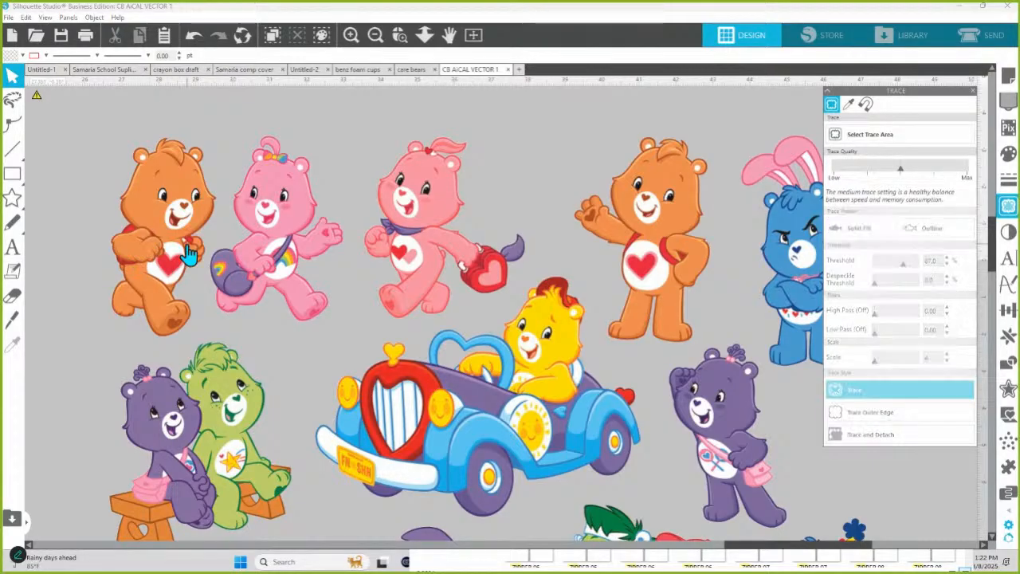
left_click(1006, 153)
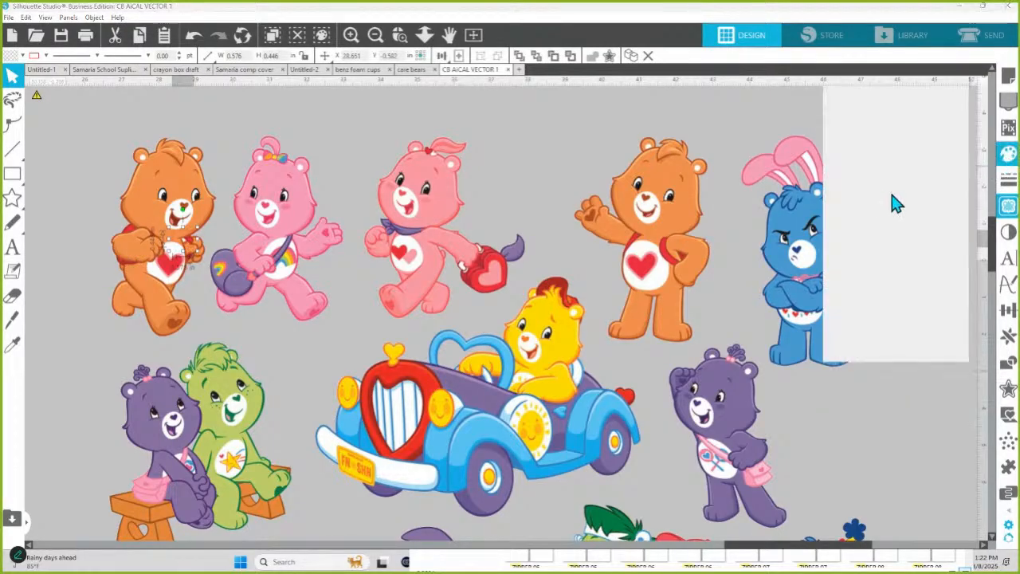
left_click(883, 205)
- Release the lavender trace's compound path and subtract the gap piece from the walking orange bear
right_click(190, 239)
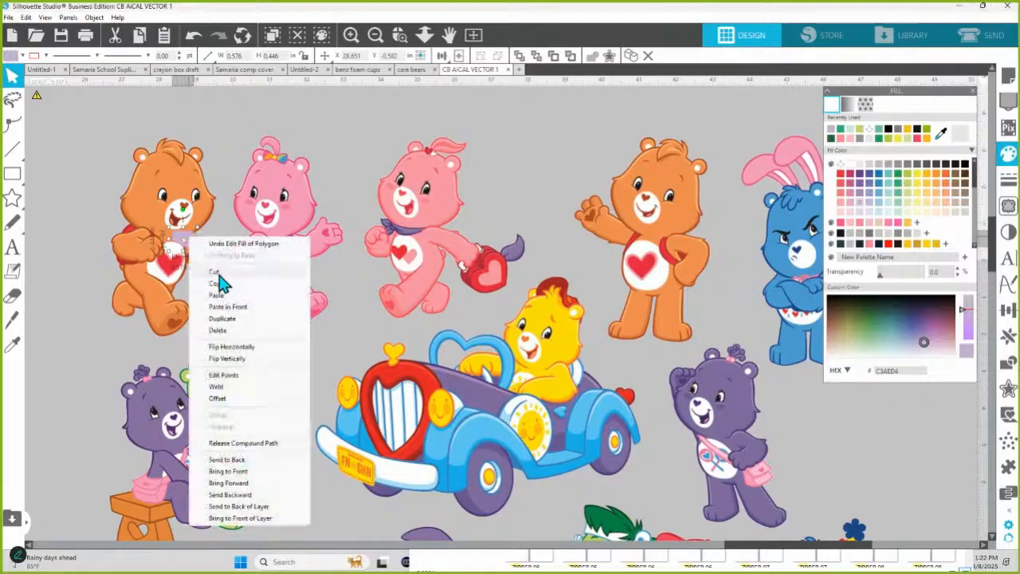
left_click(235, 444)
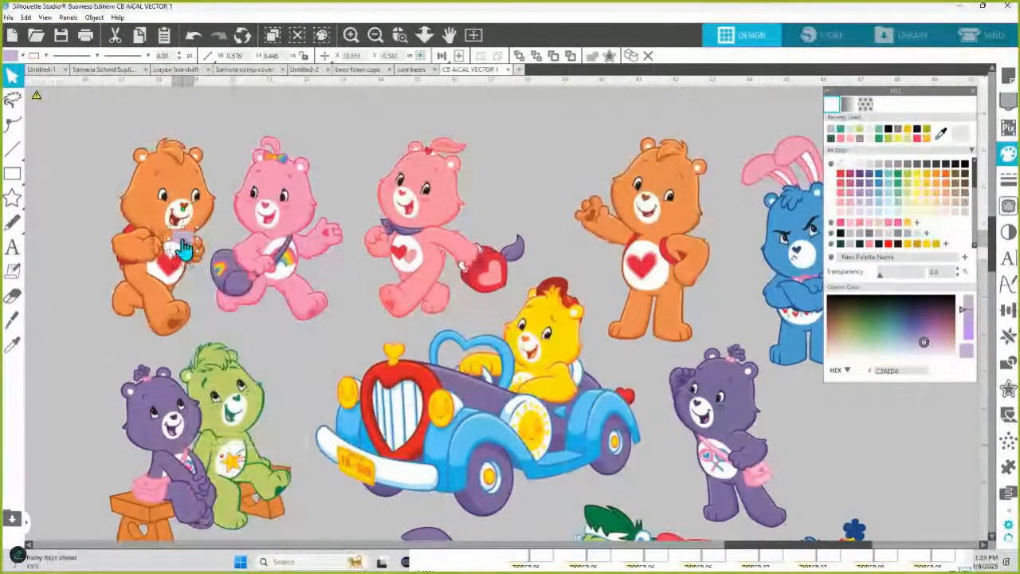
left_click(127, 191)
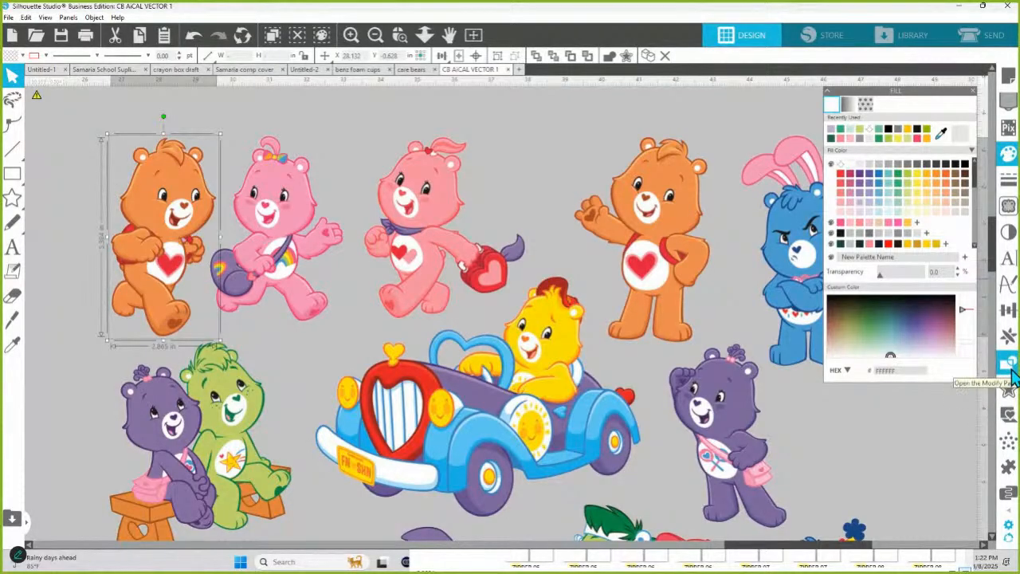
left_click(1008, 364)
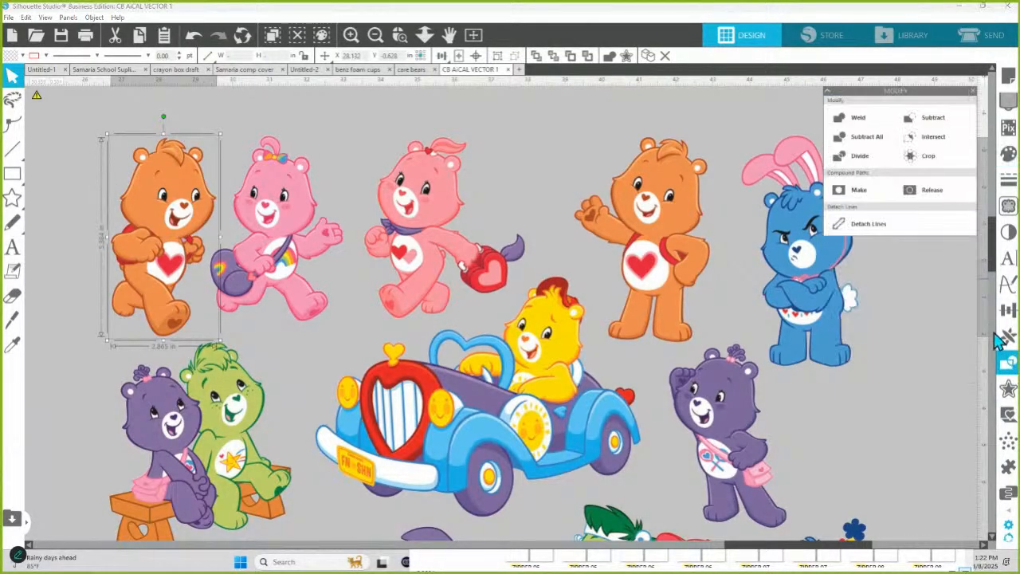
- Move only the bottom row of costumed bears with the logo and captions down, away from the two upper rows
left_click(424, 34)
left_click_drag(419, 272, 494, 502)
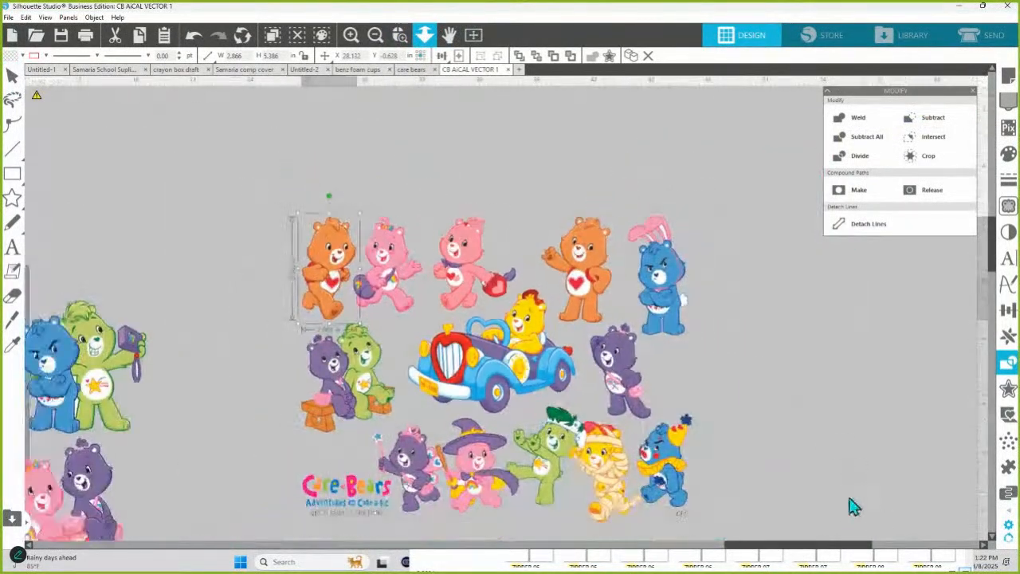
scroll(692, 521, "down", 1)
left_click_drag(629, 502, 307, 411)
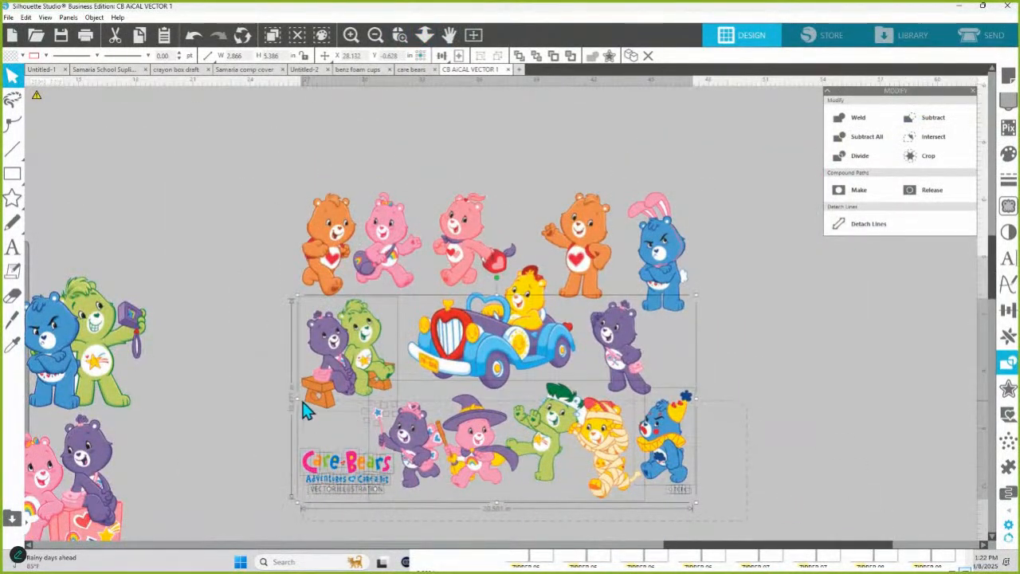
left_click(343, 368, "shift")
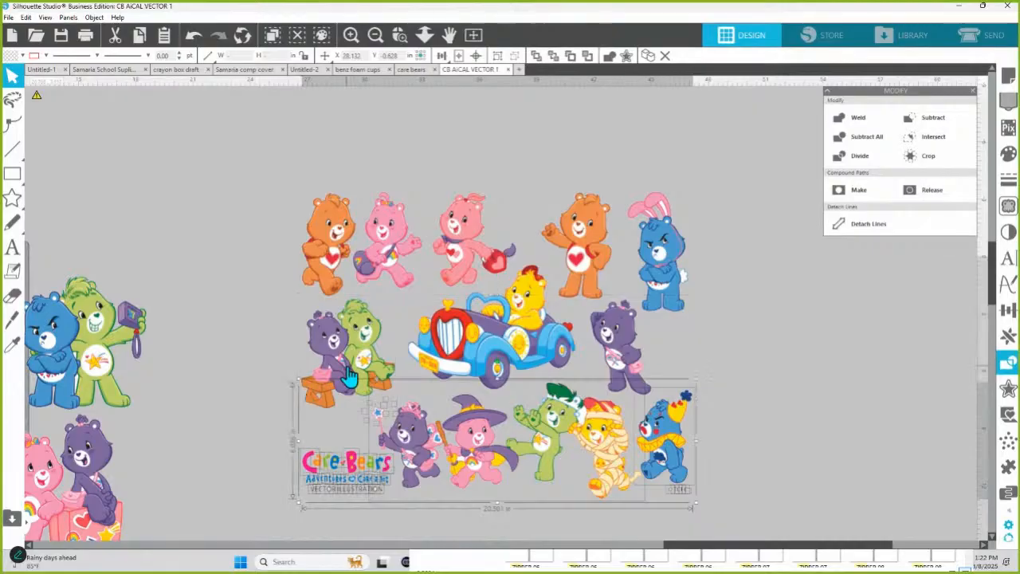
left_click_drag(719, 471, 699, 530)
- Trace and detach the two upper rows of characters together, using a 70% threshold and scale 4
left_click(1008, 205)
left_click(882, 134)
mouse_move(235, 145)
left_mouse_down()
mouse_move(590, 226)
mouse_move(699, 421)
mouse_move(722, 428)
mouse_move(717, 421)
left_mouse_up()
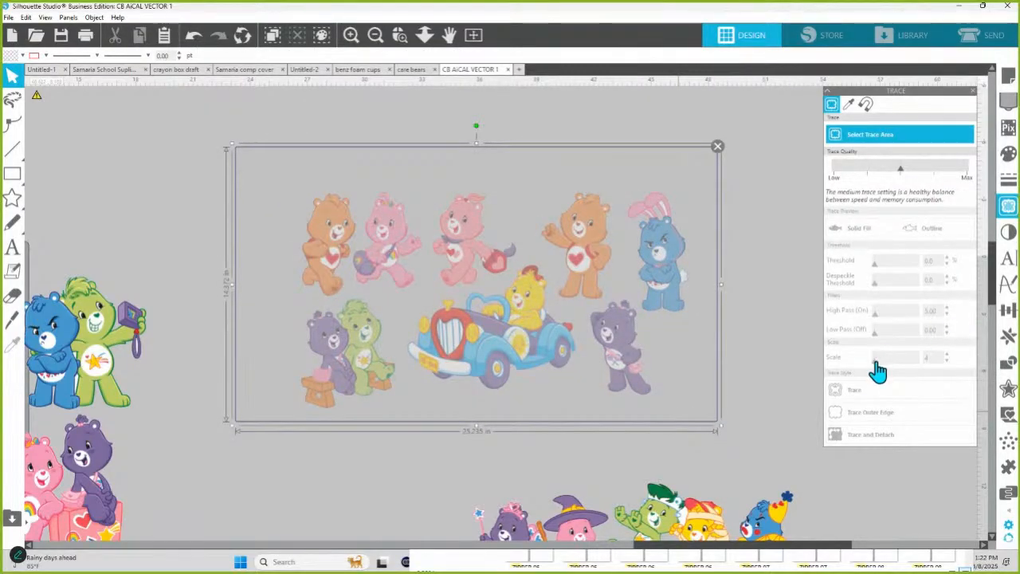
left_click_drag(877, 363, 865, 364)
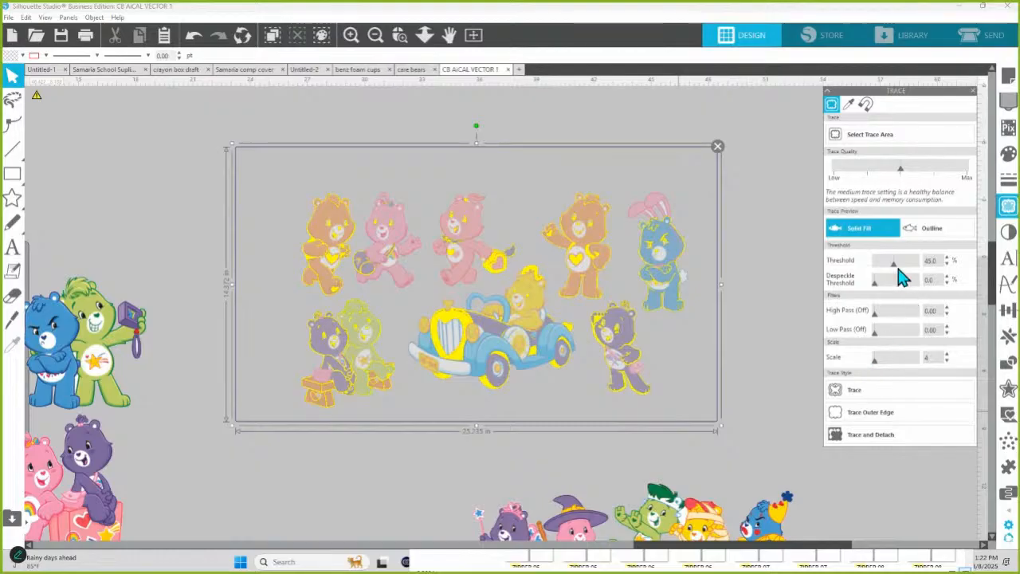
left_click_drag(898, 273, 904, 273)
left_click_drag(899, 364, 869, 371)
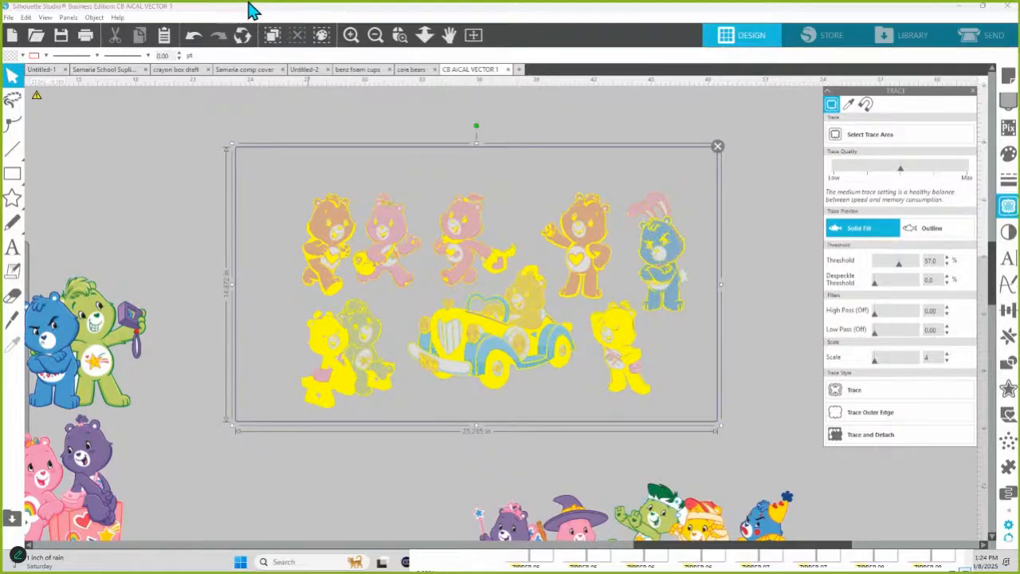
left_click(399, 36)
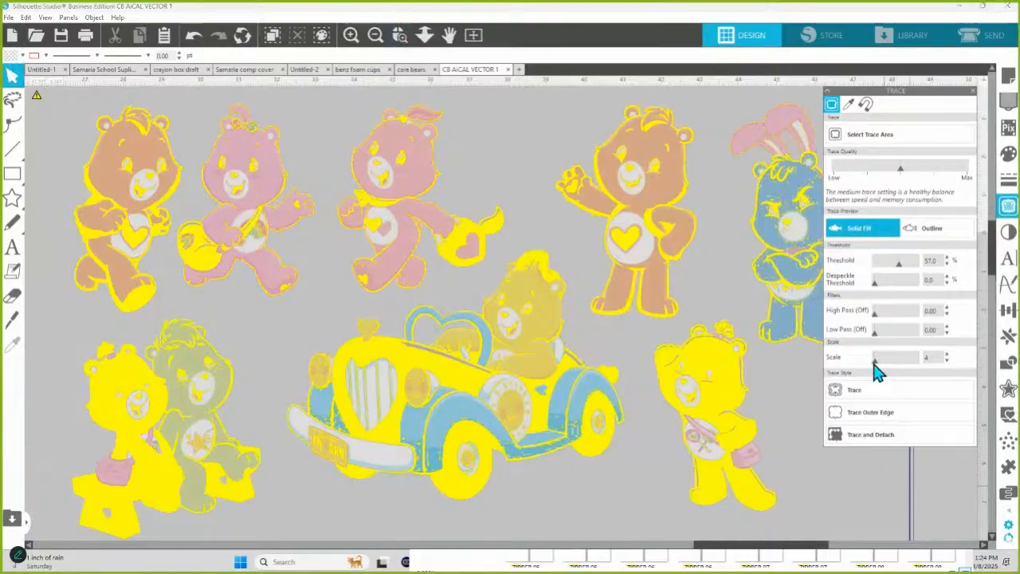
left_click_drag(898, 269, 903, 269)
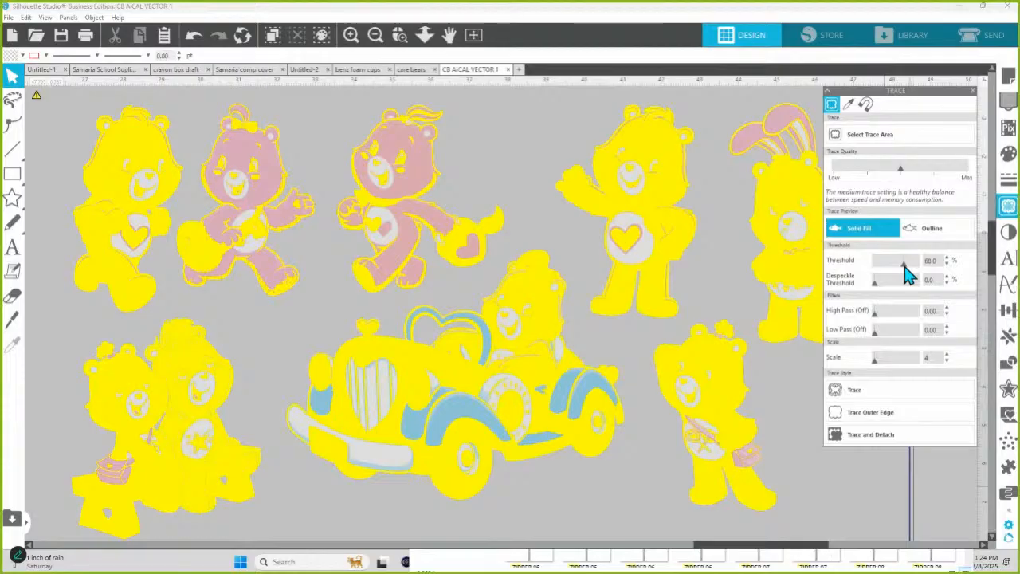
left_click_drag(904, 267, 905, 267)
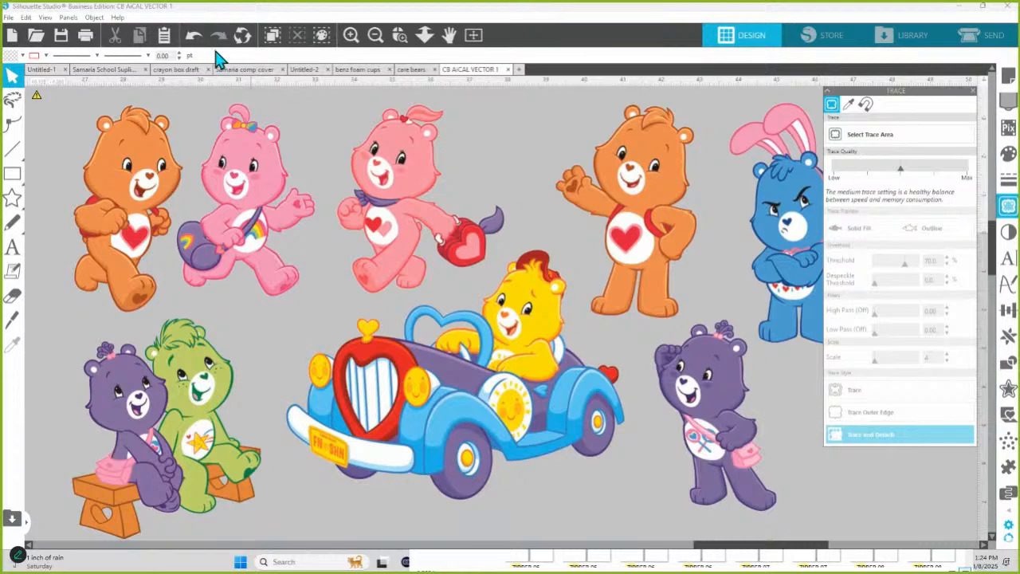
- Select all the detached bears and the car, and move them upward off the leftover background image
left_click(424, 36)
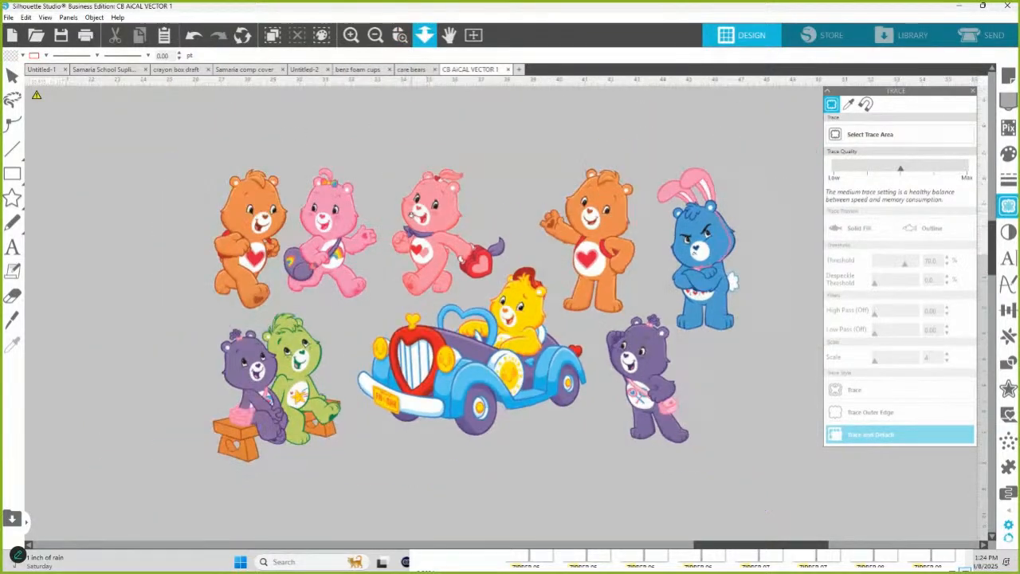
left_click(279, 235)
left_click(322, 234, "shift")
left_click(435, 231, "shift")
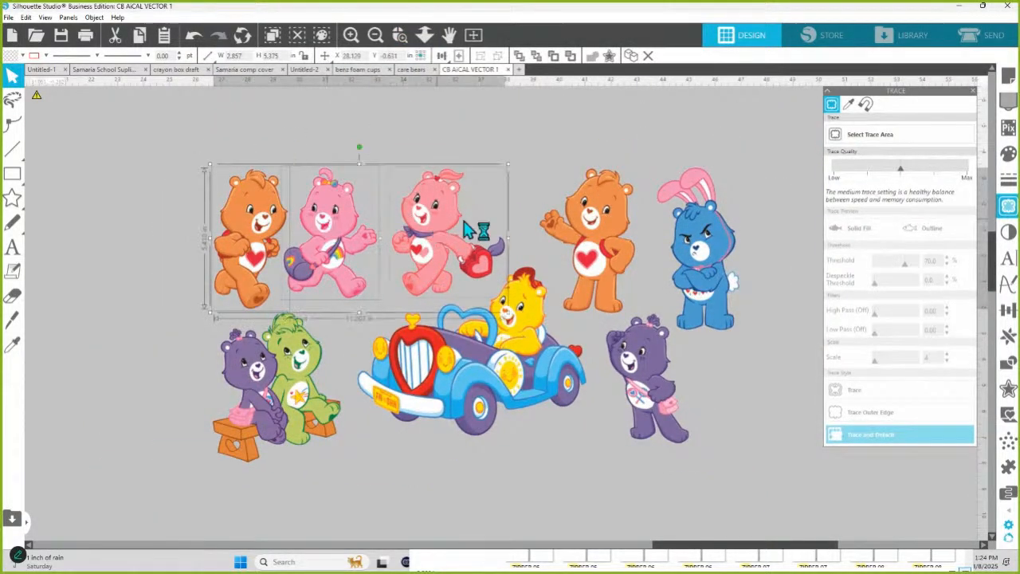
left_click(590, 229, "shift")
left_click(694, 242, "shift")
left_click(639, 357, "shift")
left_click(520, 359, "shift")
left_click(278, 372, "shift")
left_click_drag(281, 381, 361, 21)
- Delete all the leftover image remnants from the trace and bring the detached characters back into view
left_click_drag(107, 157, 769, 502)
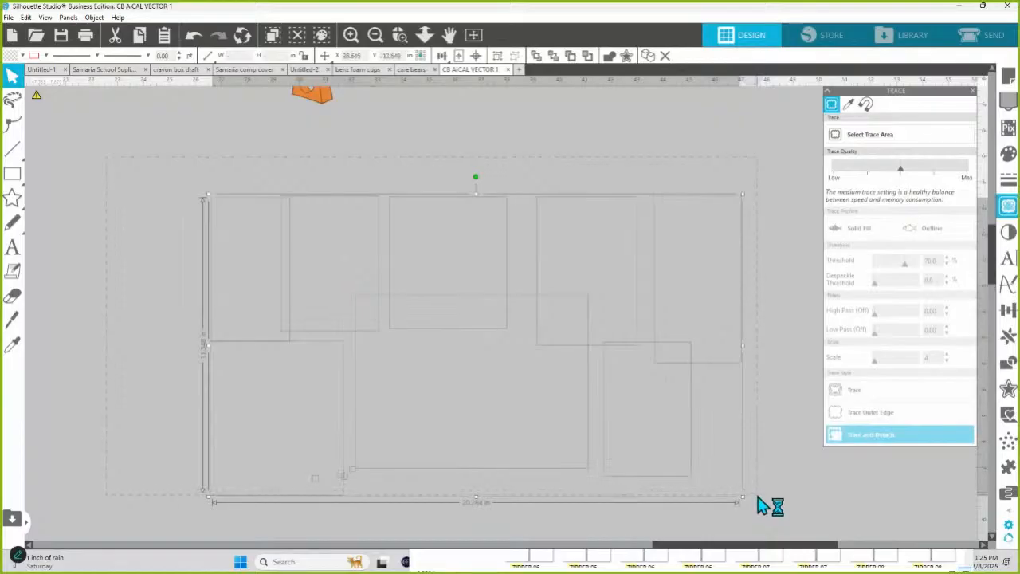
left_click(399, 35)
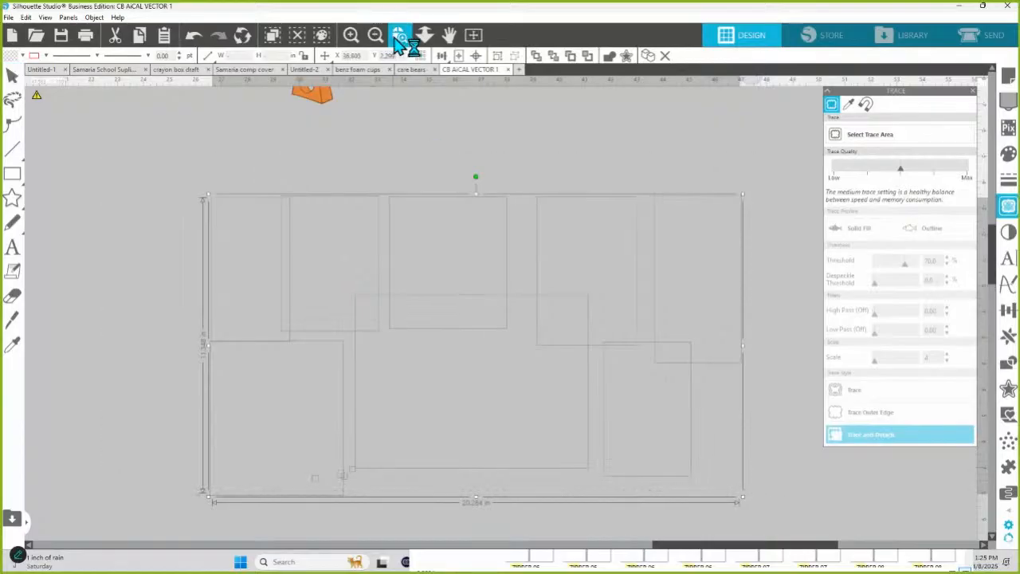
left_click(758, 326)
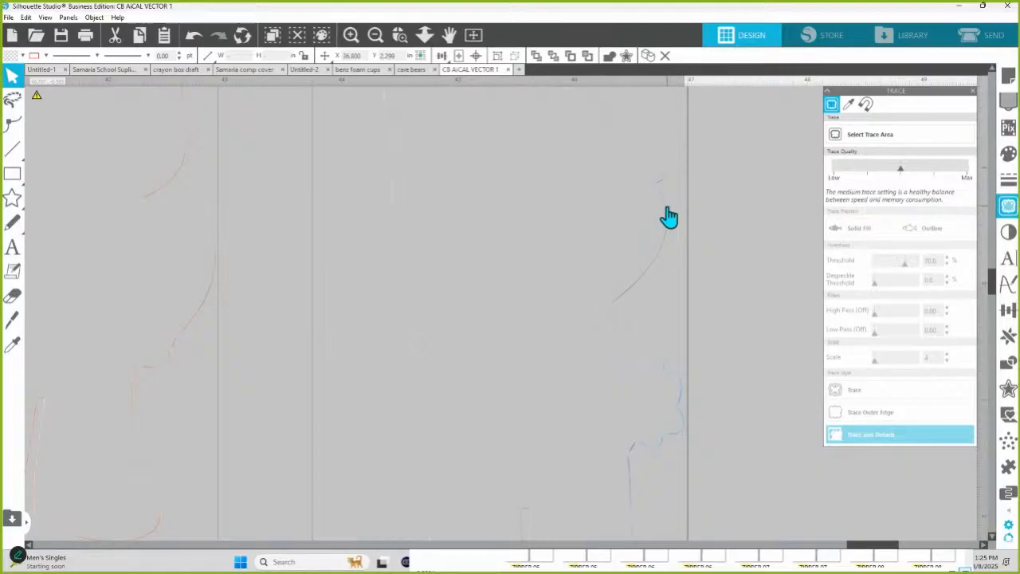
key("Delete")
scroll(700, 241, "up", 5)
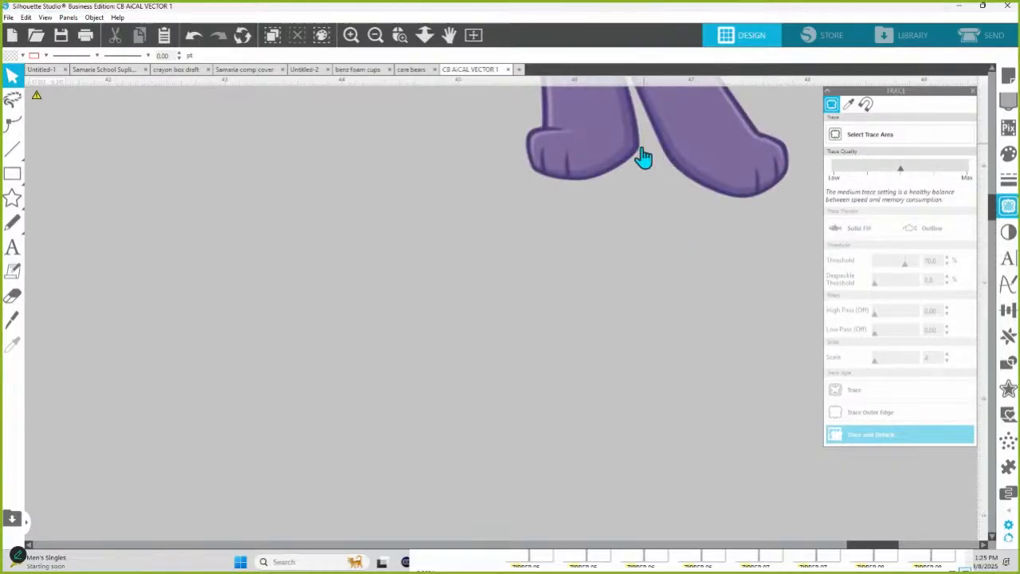
scroll(647, 155, "up", 3)
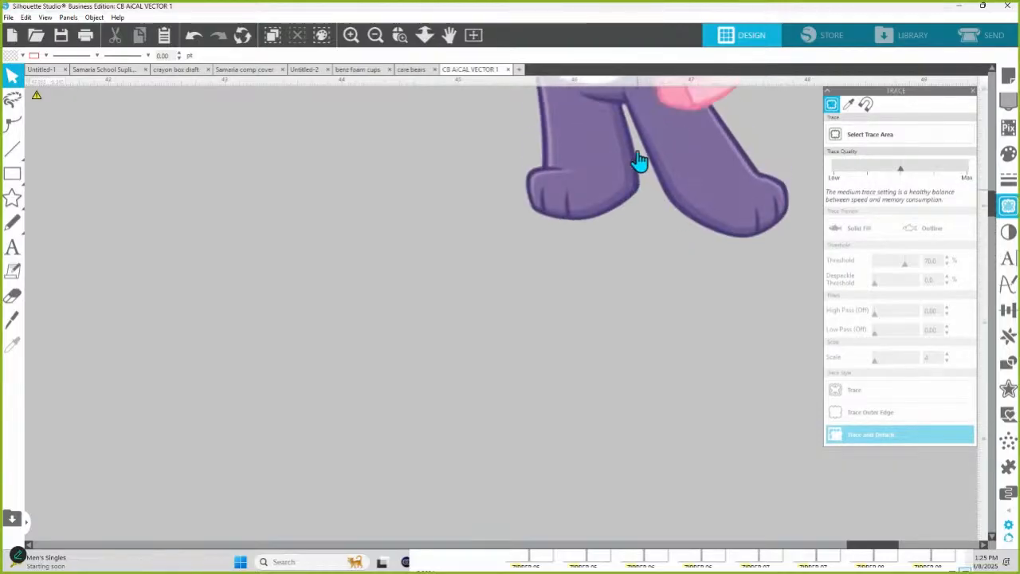
left_click(424, 35)
left_click_drag(530, 428, 524, 148)
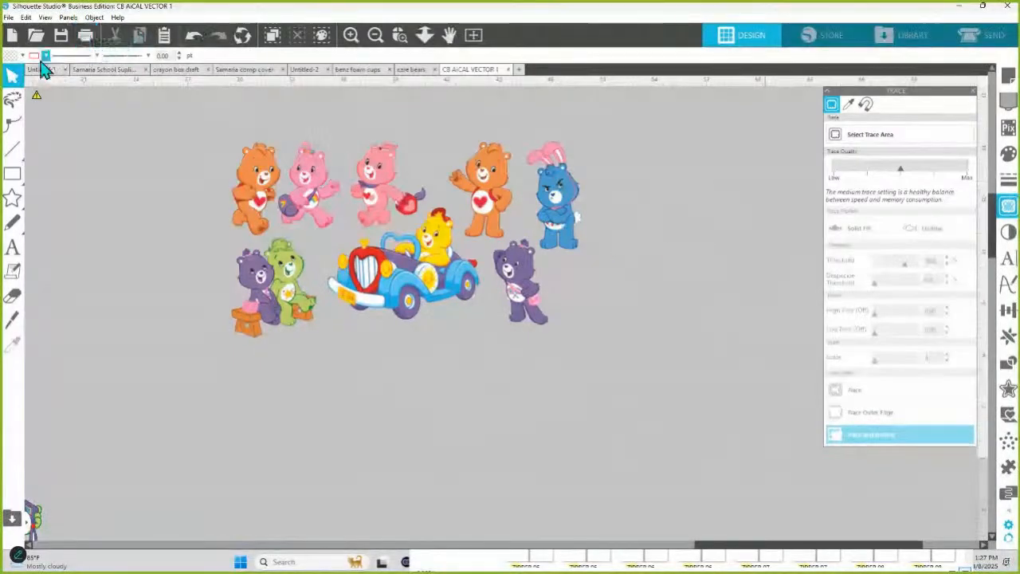
- Open the decals file with the red Benz artwork from the T7 Shield drive and start selecting a trace area
left_click(8, 17)
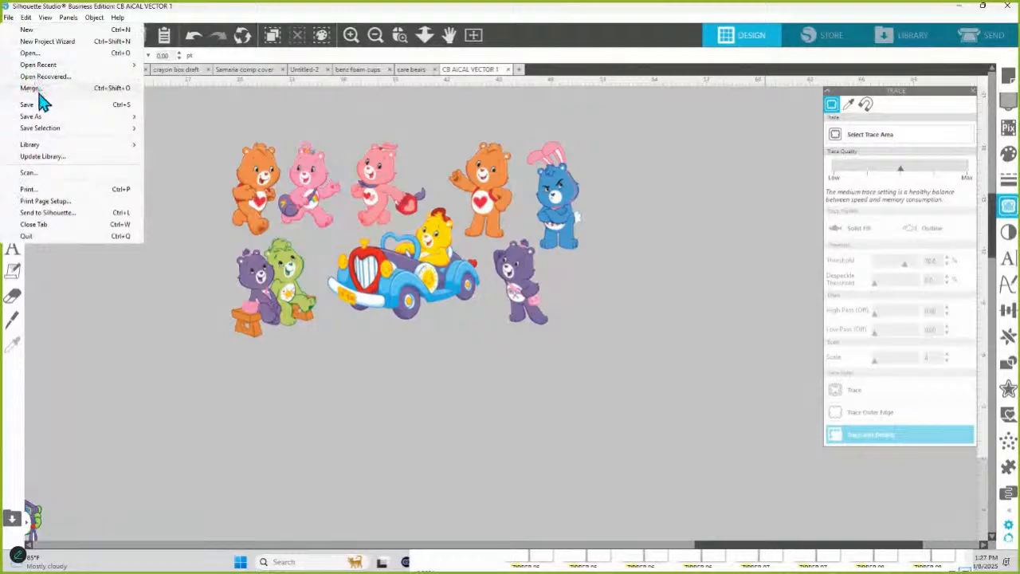
left_click(34, 54)
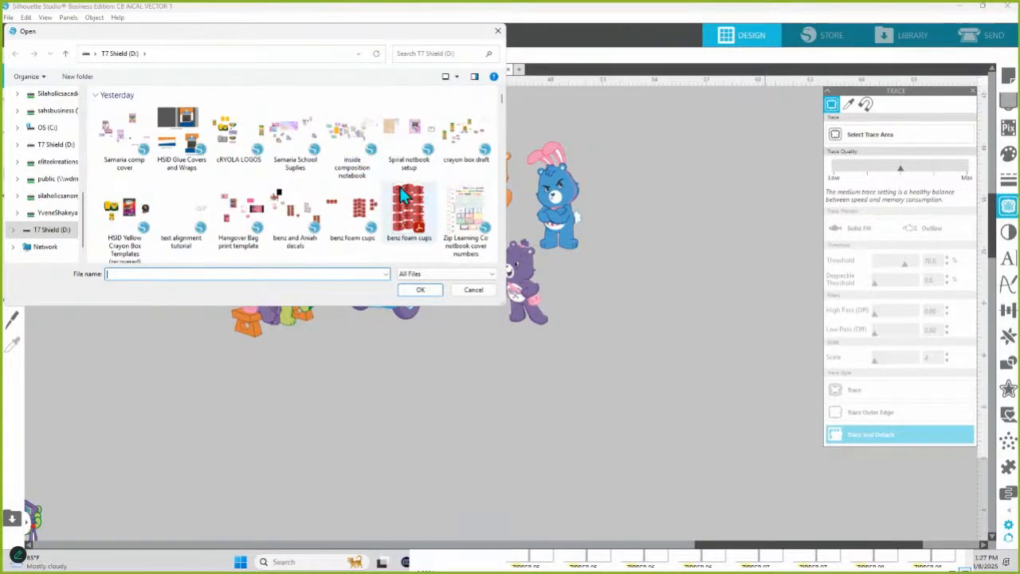
left_click(295, 220)
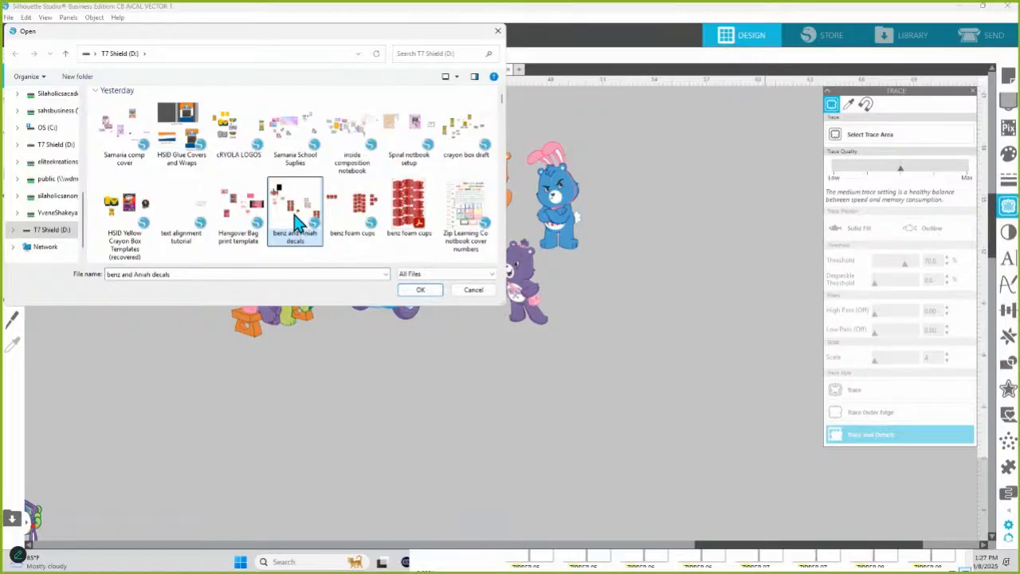
double_click(295, 220)
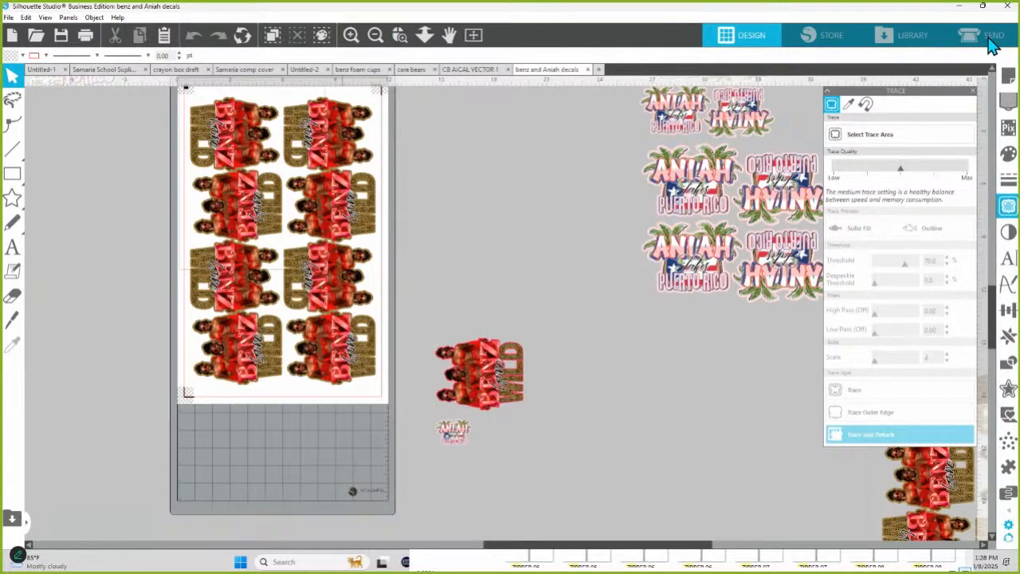
left_click(874, 141)
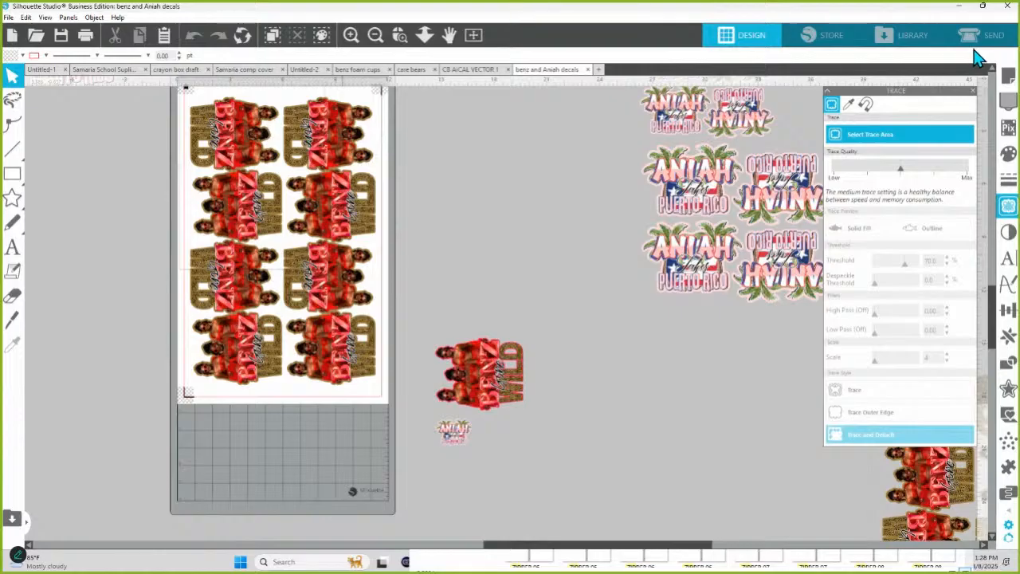
- Open the cut settings for the decals sheet, lower the Cardstock, Plain blade depth, and set force to 10 and speed to 14
left_click(993, 41)
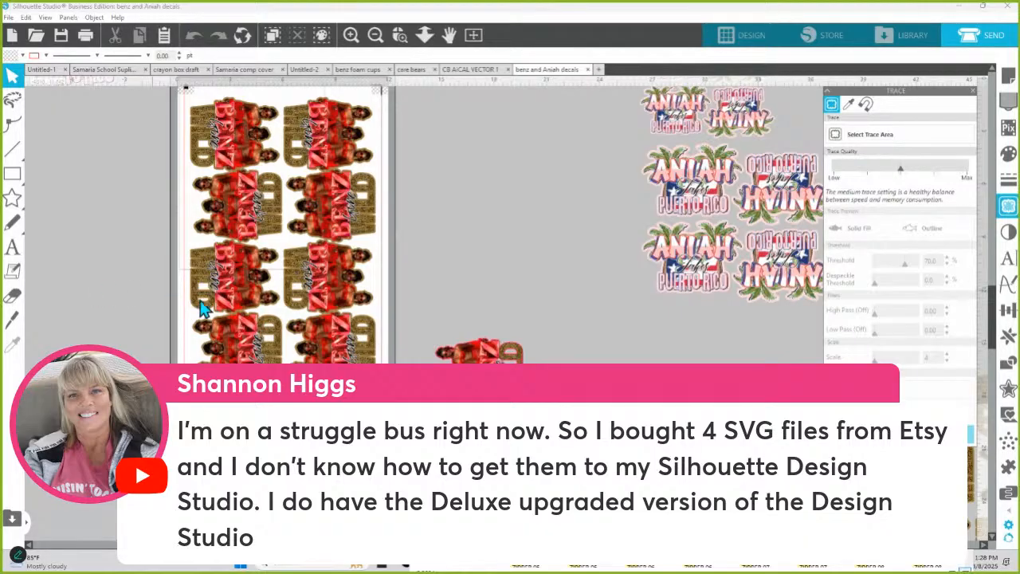
left_click(999, 37)
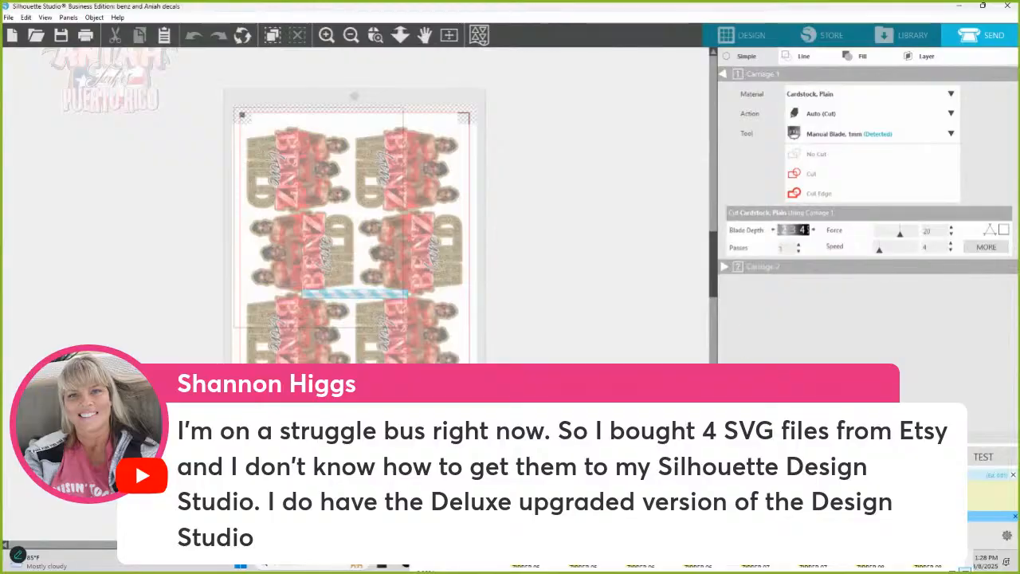
left_click(1010, 474)
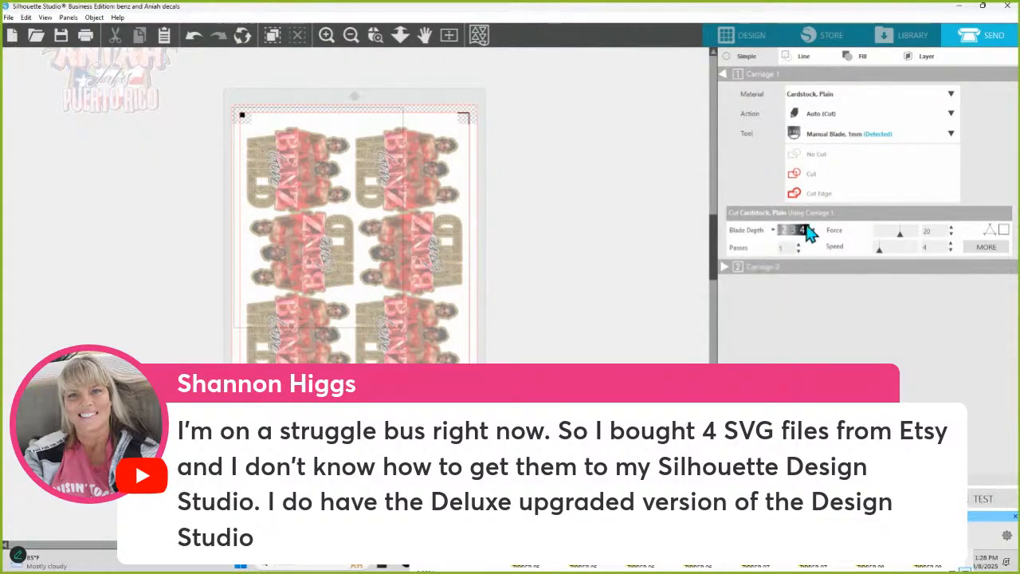
left_click_drag(787, 234, 827, 244)
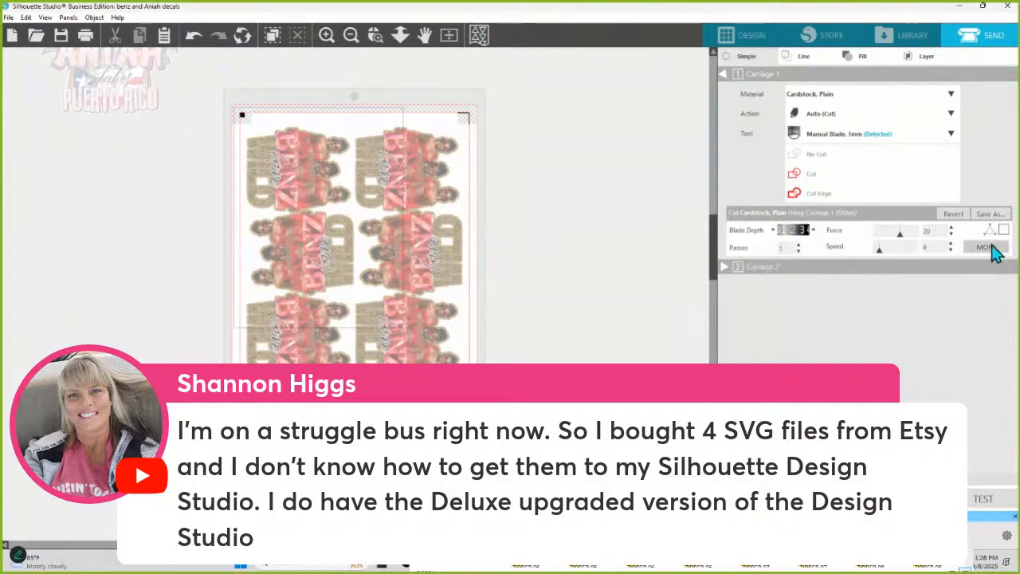
left_click_drag(899, 235, 886, 235)
left_click_drag(880, 255, 893, 256)
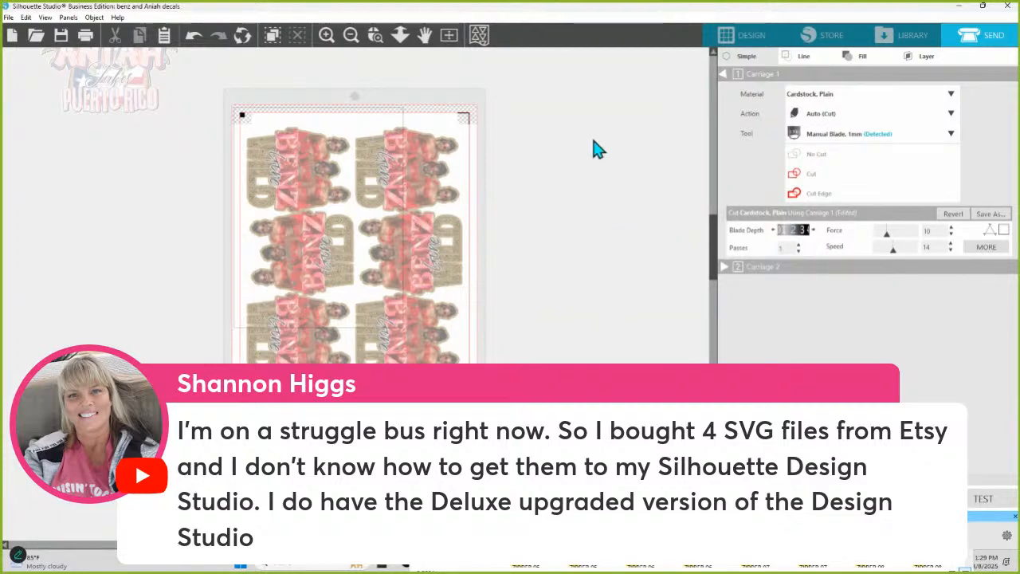
- Compare the decal layout with its cut preview and examine the cut lines near the upper-right registration mark up close
left_click(731, 40)
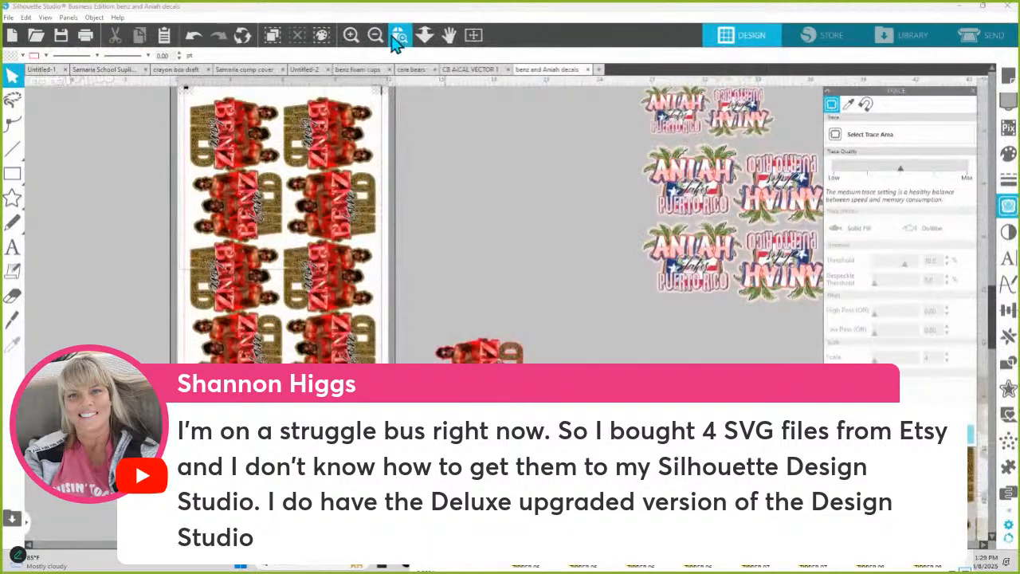
left_click(992, 39)
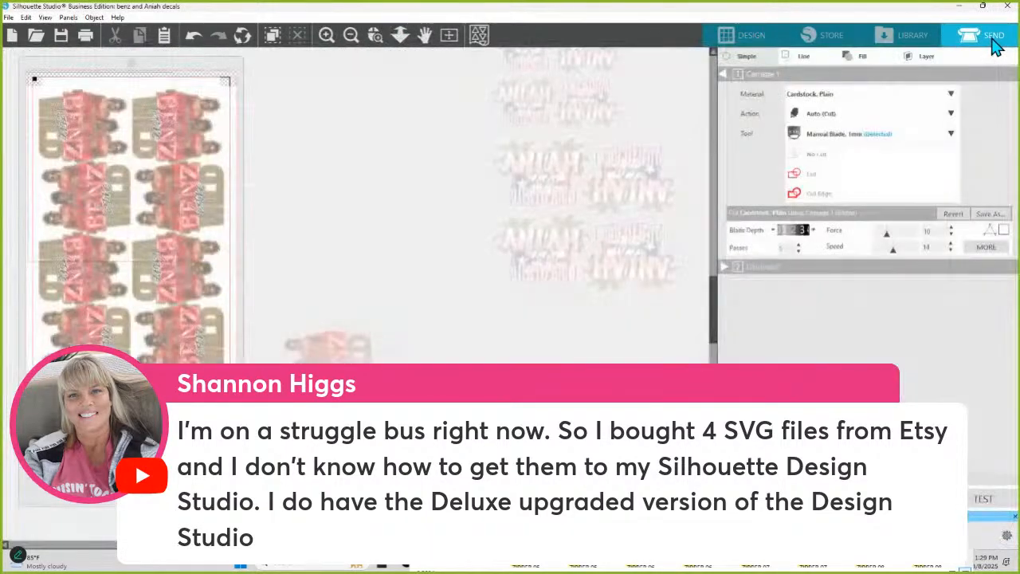
left_click(375, 34)
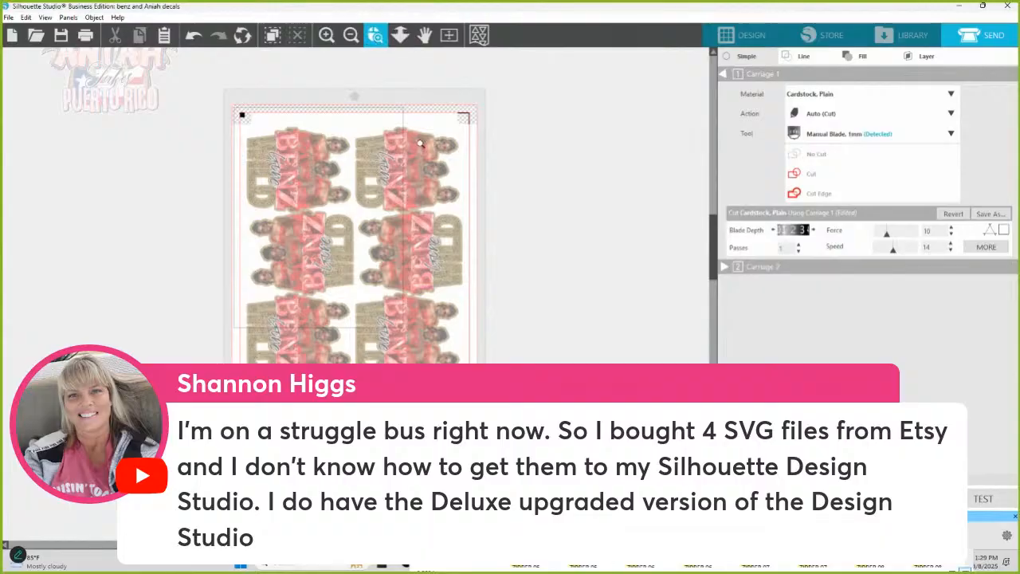
key("Escape")
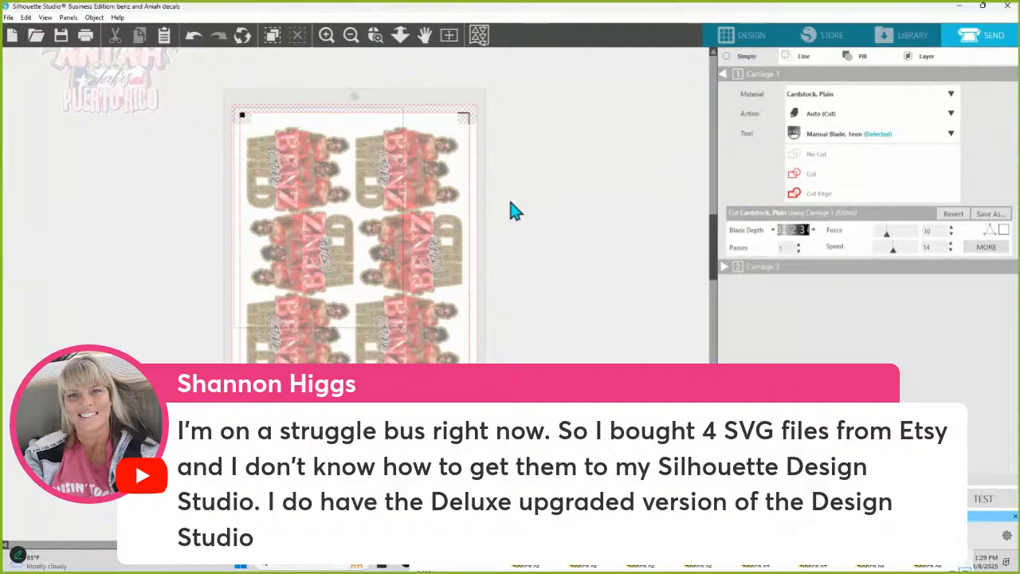
scroll(514, 212, "up", 3)
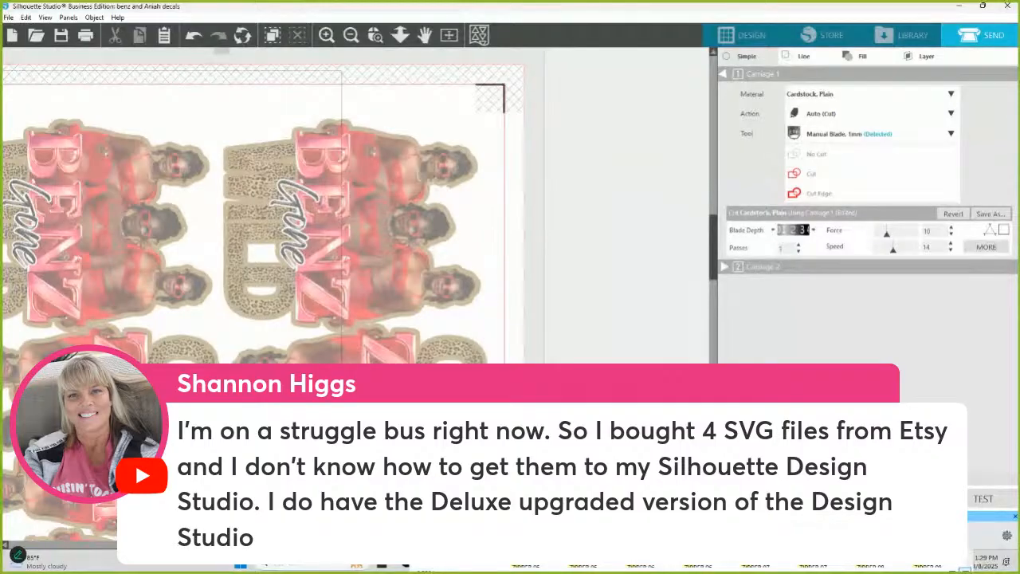
scroll(283, 224, "up", 2)
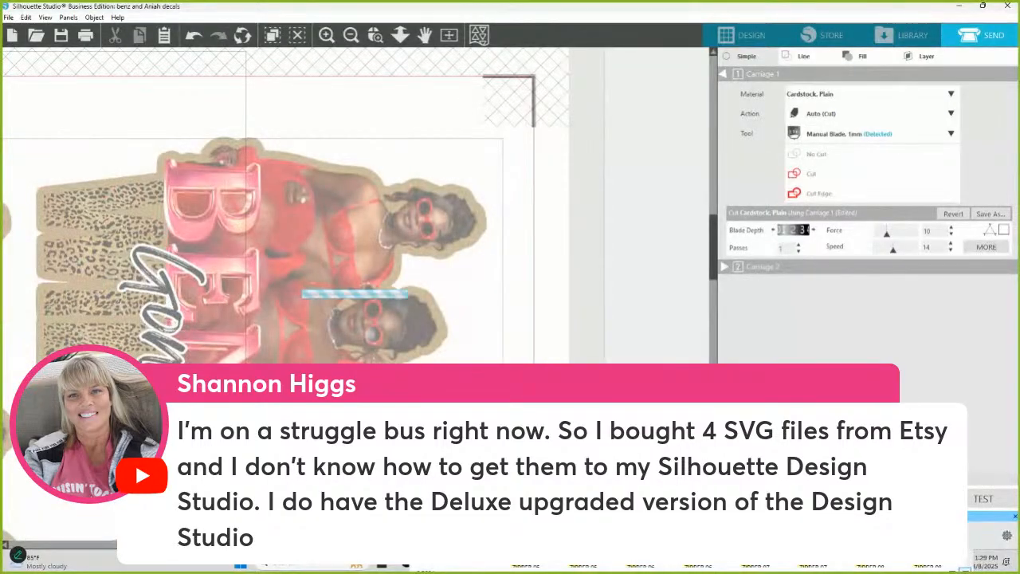
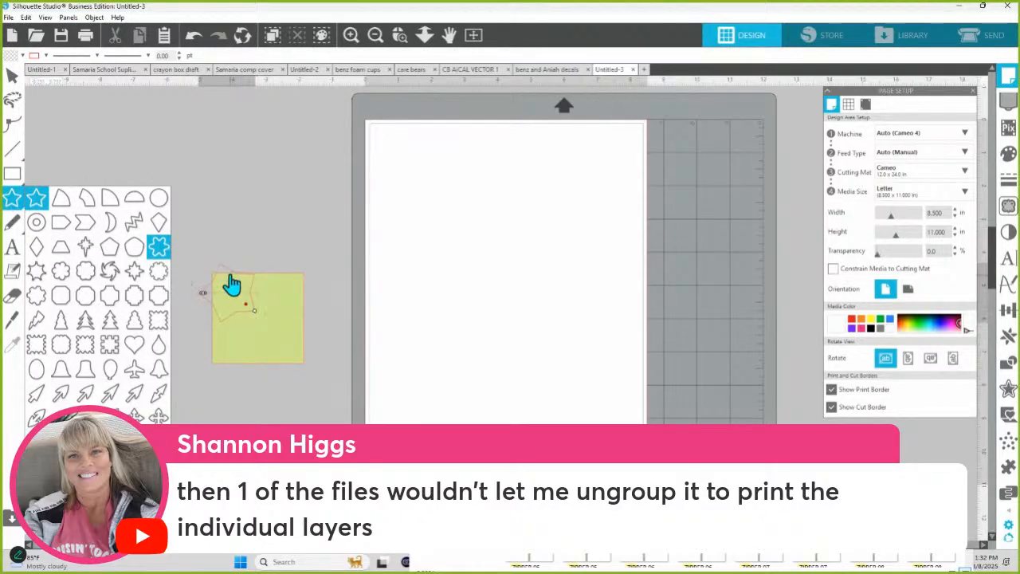
- Finish the star on the yellow-green square and fill it with light blue
left_click(13, 70)
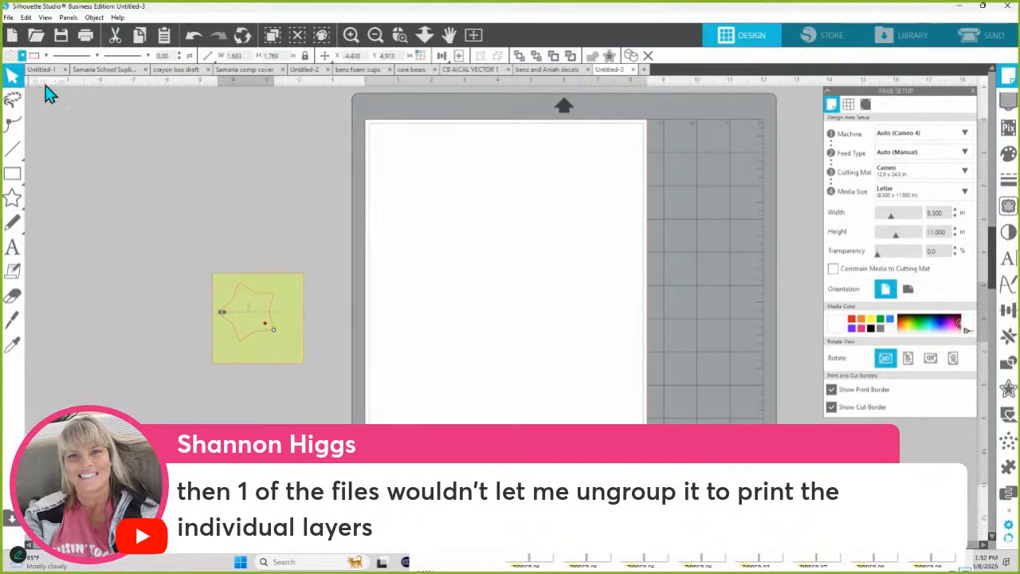
left_click(22, 55)
left_click(72, 132)
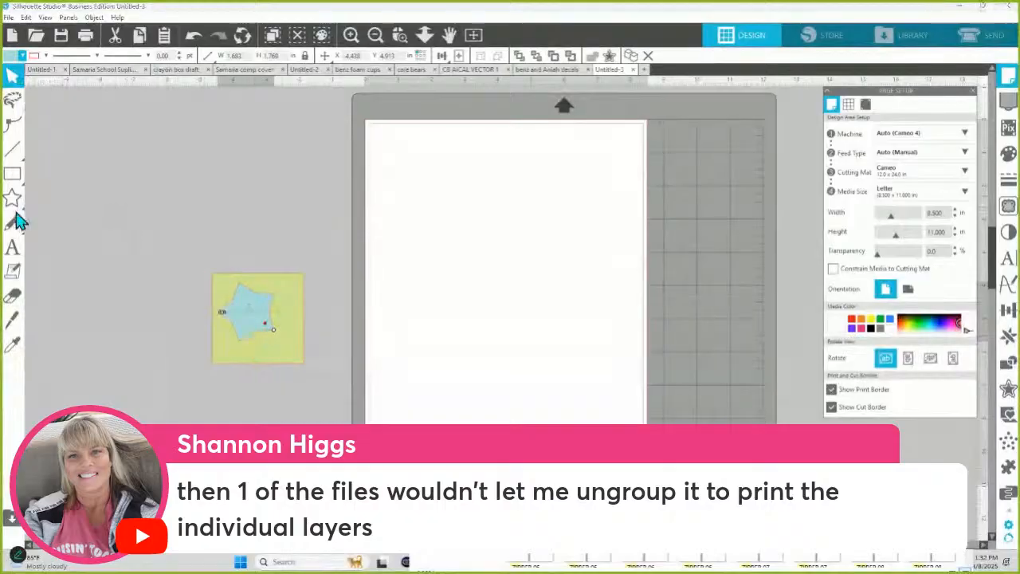
- Add the text 365 above the yellow-green square and enlarge it to about 2.57 inches wide
left_click(12, 247)
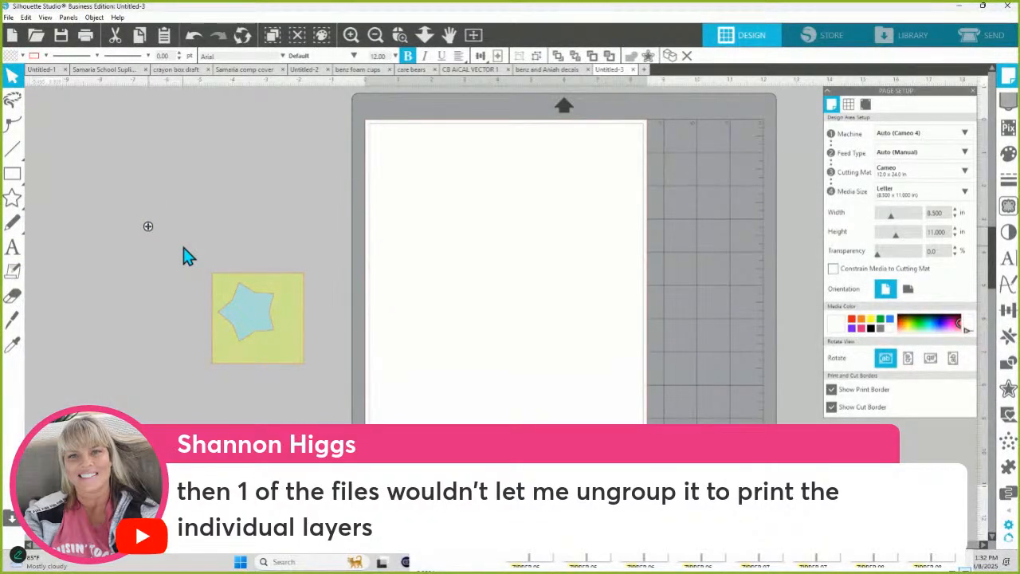
left_click(183, 238)
left_click(153, 224)
left_click_drag(160, 217, 255, 196)
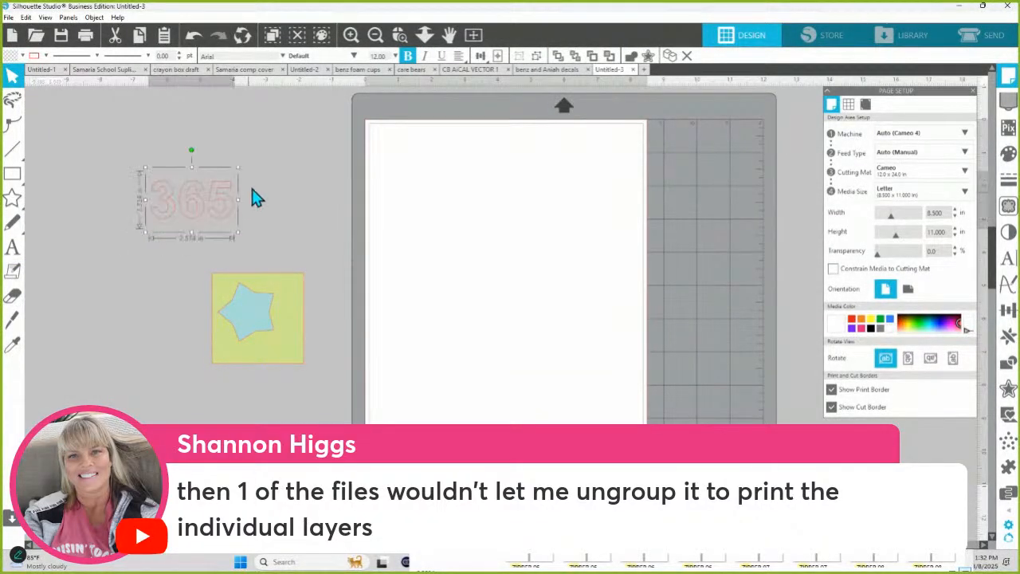
- Try a blue fill on the 365 text, replacing it with purple
left_click(23, 55)
left_click(92, 112)
left_click(18, 55)
left_click(64, 125)
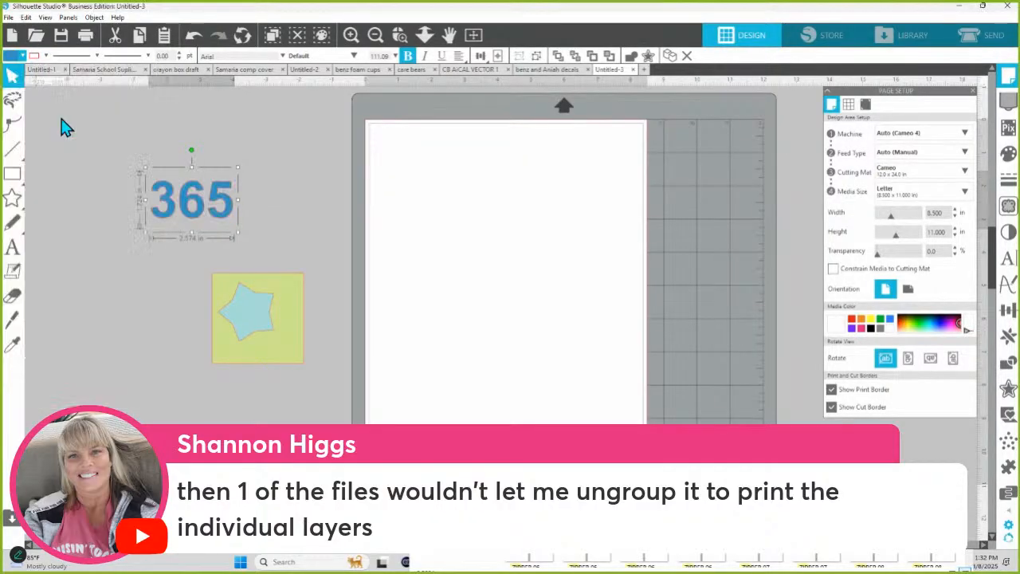
left_click(18, 57)
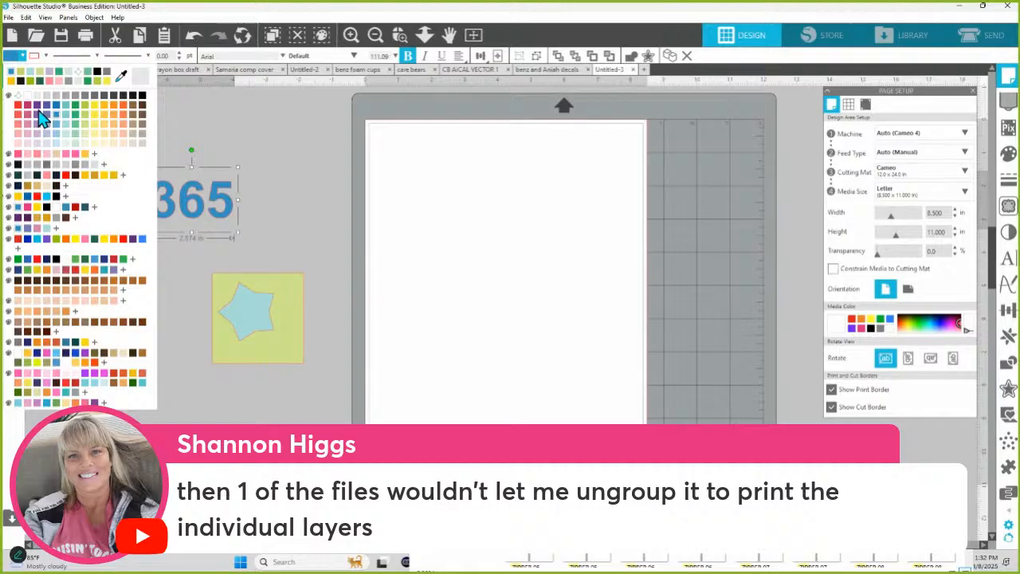
left_click(44, 119)
- Move the 365 text onto the yellow-green square and widen the square into a rectangle about 4.44 inches wide
left_click_drag(227, 215, 289, 359)
left_click(289, 279)
left_click_drag(305, 321, 359, 319)
- Position the star above the 365 text and sharpen its points by adjusting its inner radius
left_click_drag(267, 314, 273, 298)
left_click_drag(282, 339, 283, 319)
left_click(274, 299)
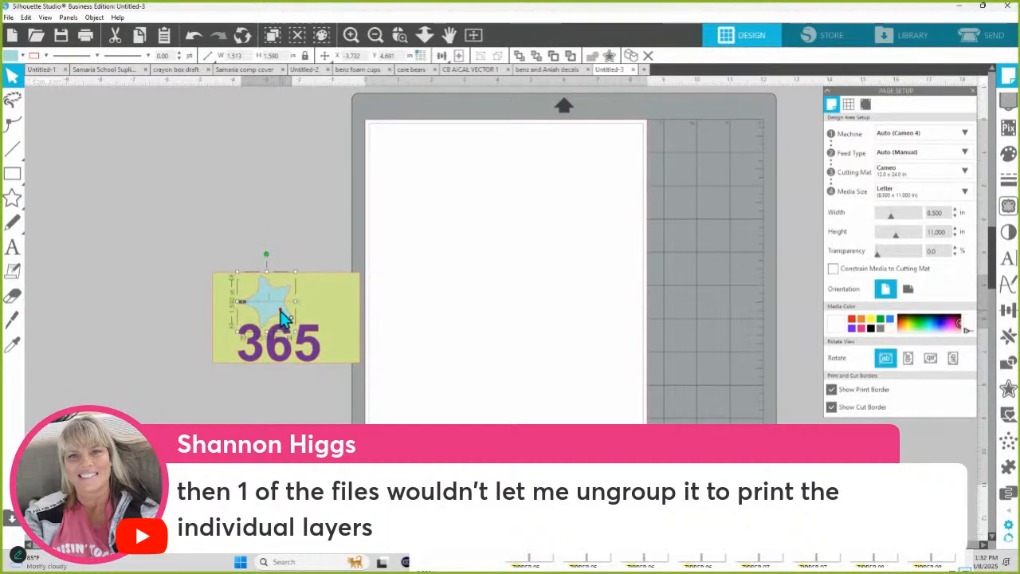
- Select the rectangle, star and 365 text together and remove their outlines
left_click_drag(239, 246, 314, 364)
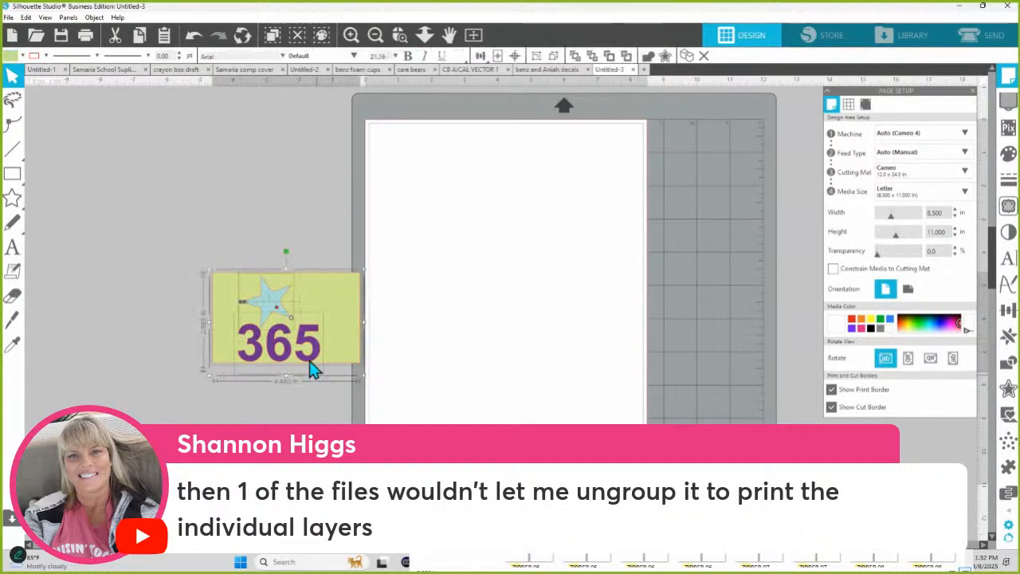
left_click(45, 56)
left_click(49, 100)
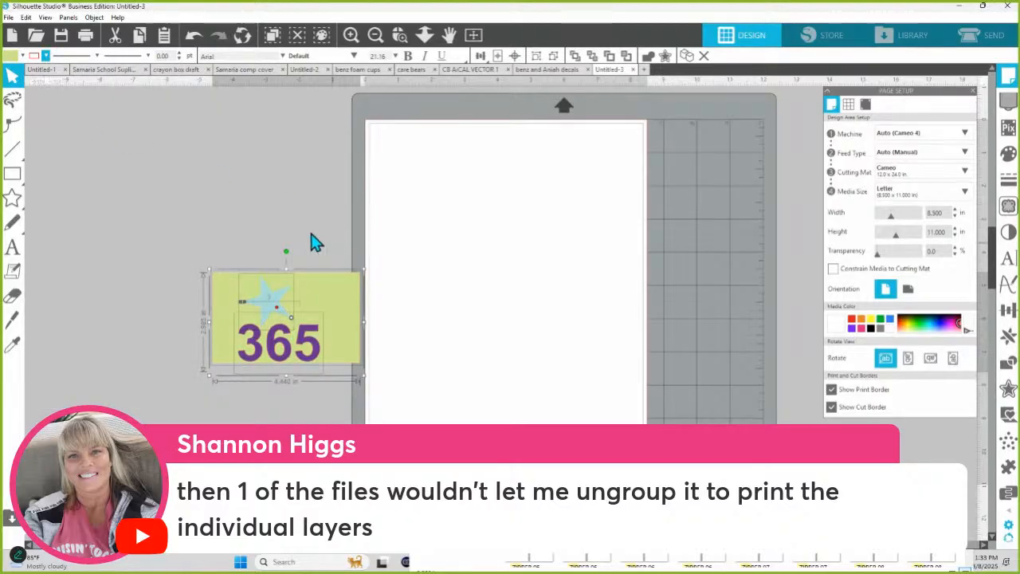
left_click(273, 205)
- Fill the star with a darker blue
left_click(271, 301)
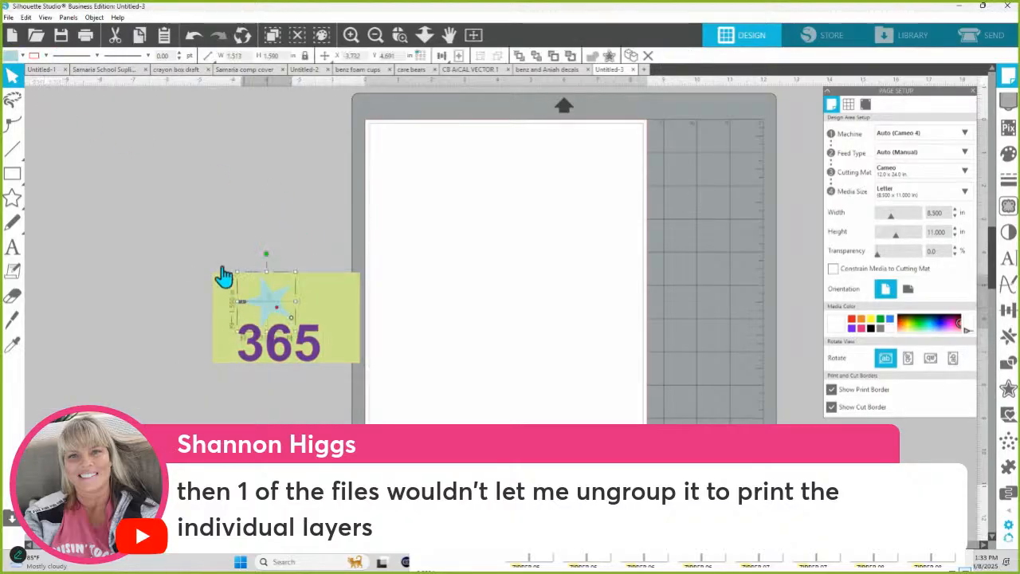
left_click(22, 55)
left_click(65, 111)
left_click(267, 243)
- Ungroup the 365 text into separate digits and select the digit 6
left_click(308, 357)
right_click(309, 356)
left_click(266, 216)
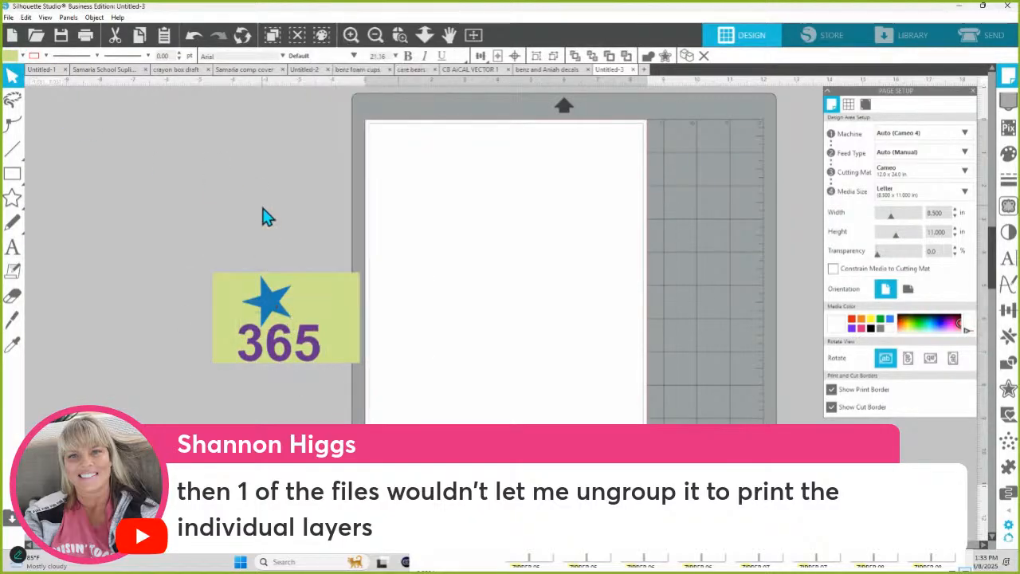
left_click(290, 348)
right_click(291, 348)
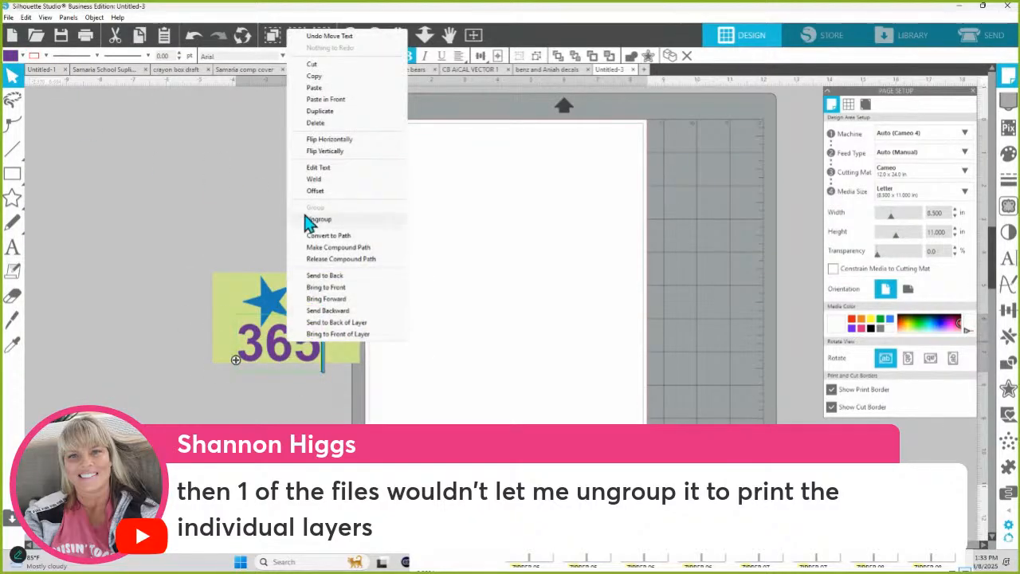
left_click(306, 220)
left_click(287, 351)
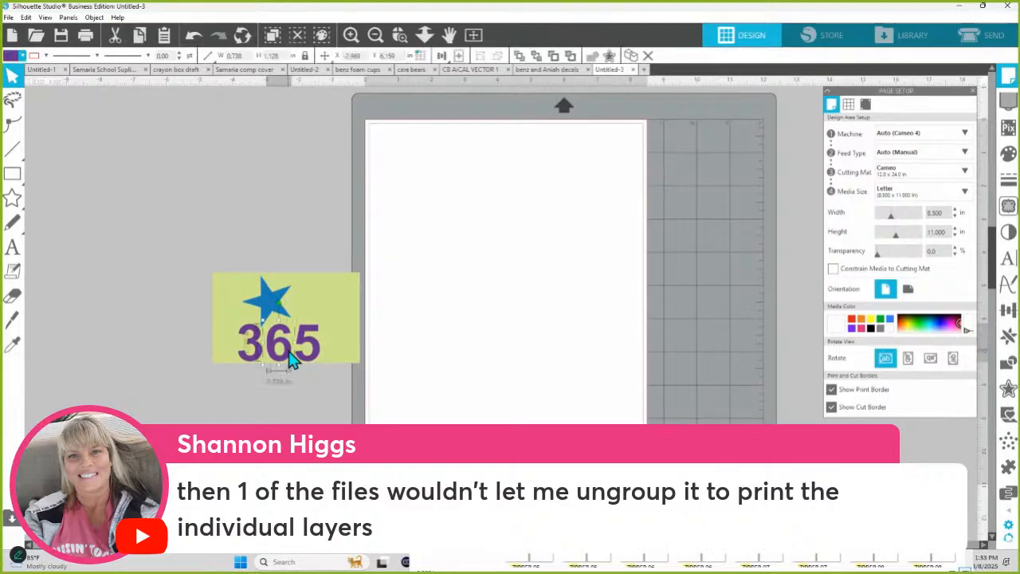
- Place a copy of the blue star beside the original and rotate the copy
left_click(267, 301)
left_click_drag(266, 301, 318, 299)
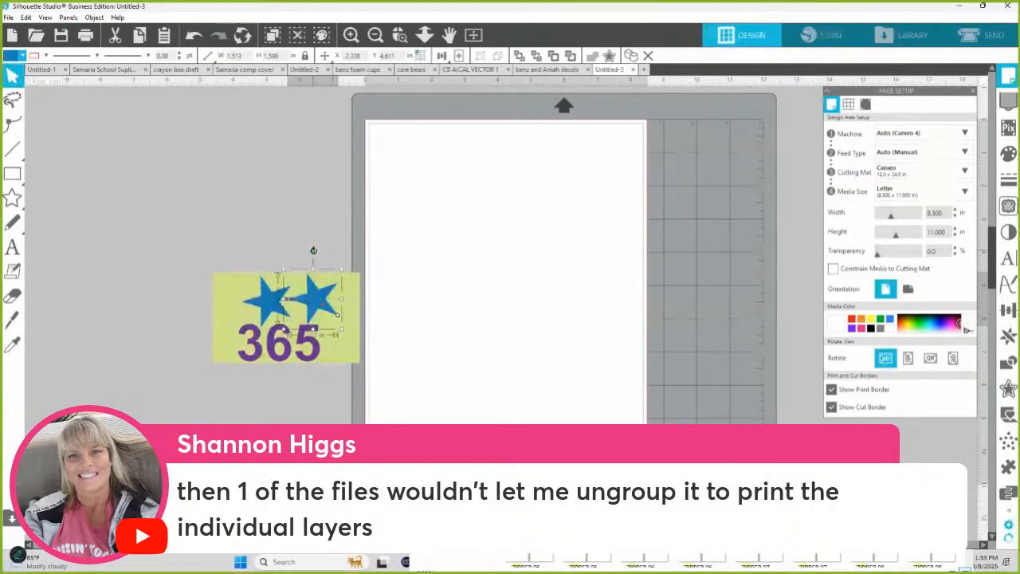
left_click_drag(314, 250, 275, 210)
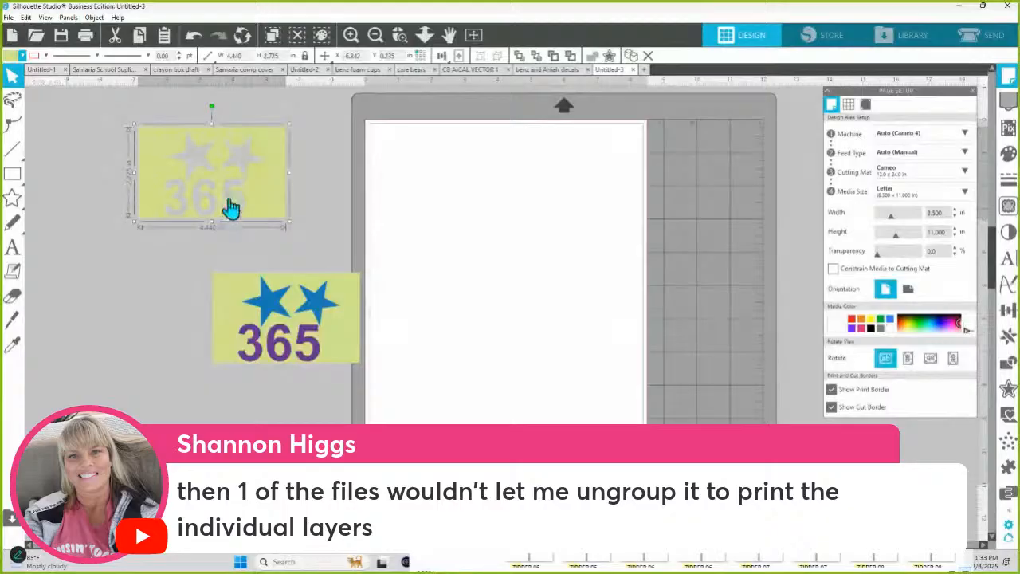
- Check the stars, number and rectangle as separate layers, and try to ungroup the whole layered design
left_click(263, 296)
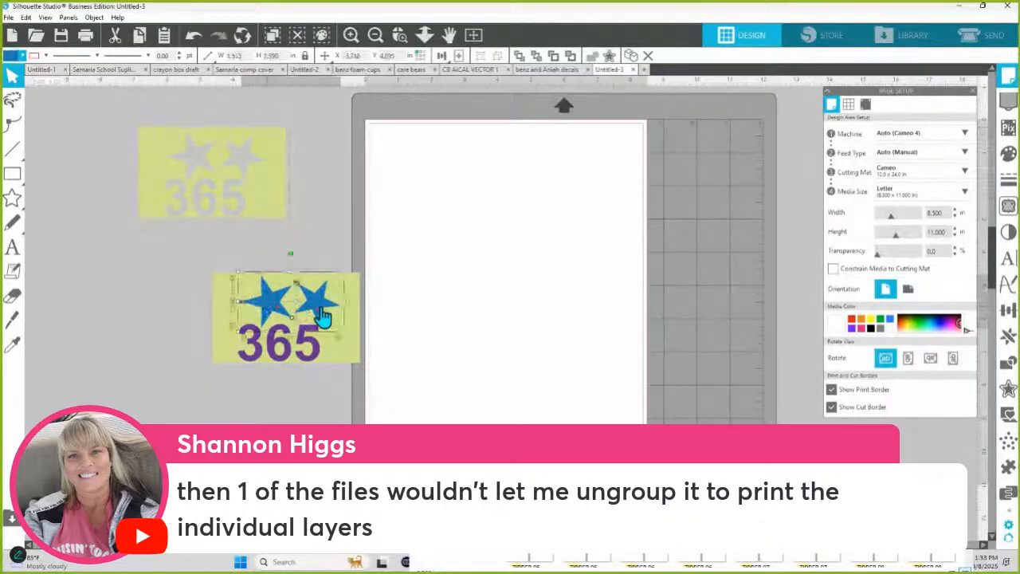
left_click(230, 343)
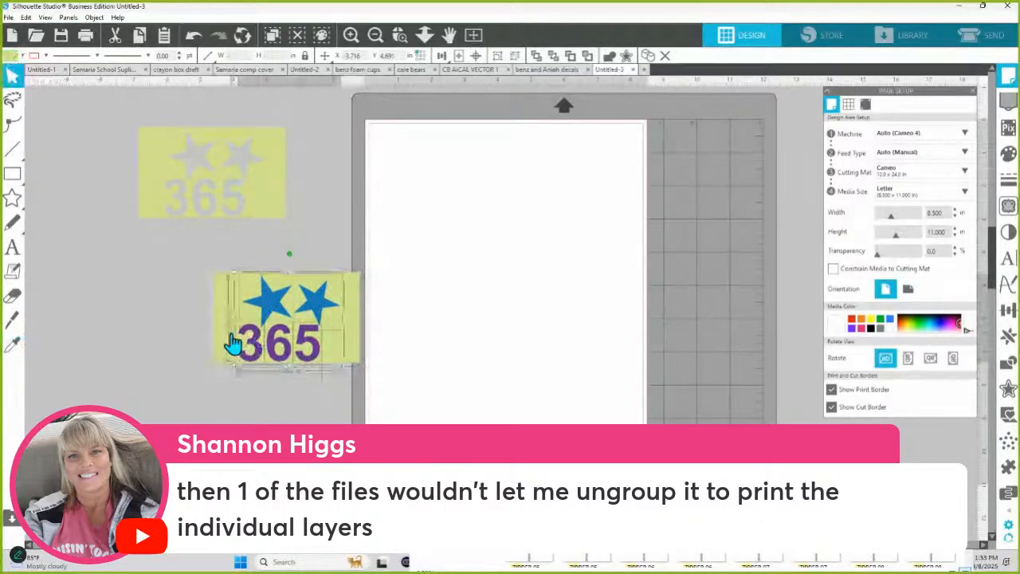
left_click(223, 345)
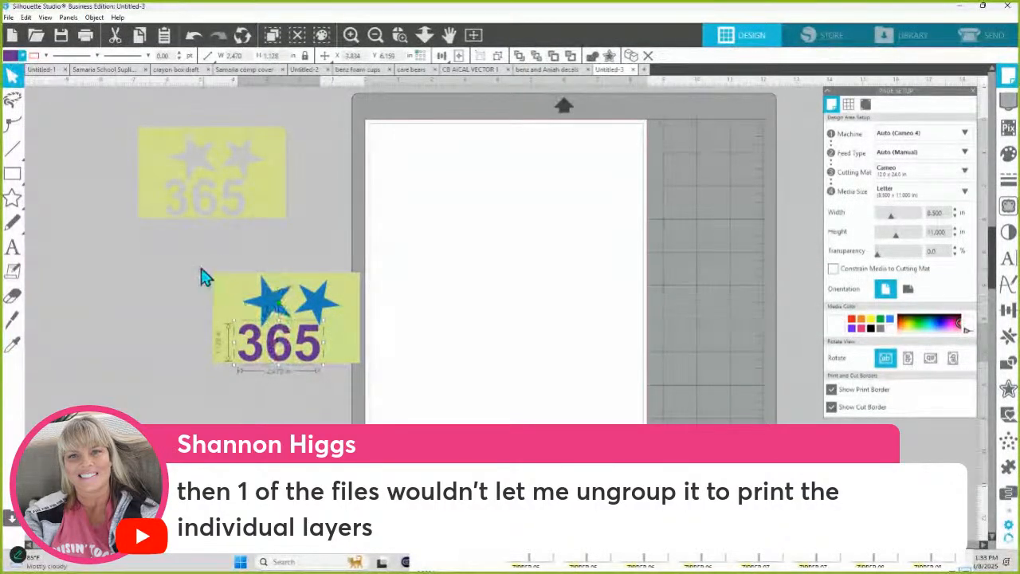
left_click_drag(202, 276, 348, 369)
right_click(323, 348)
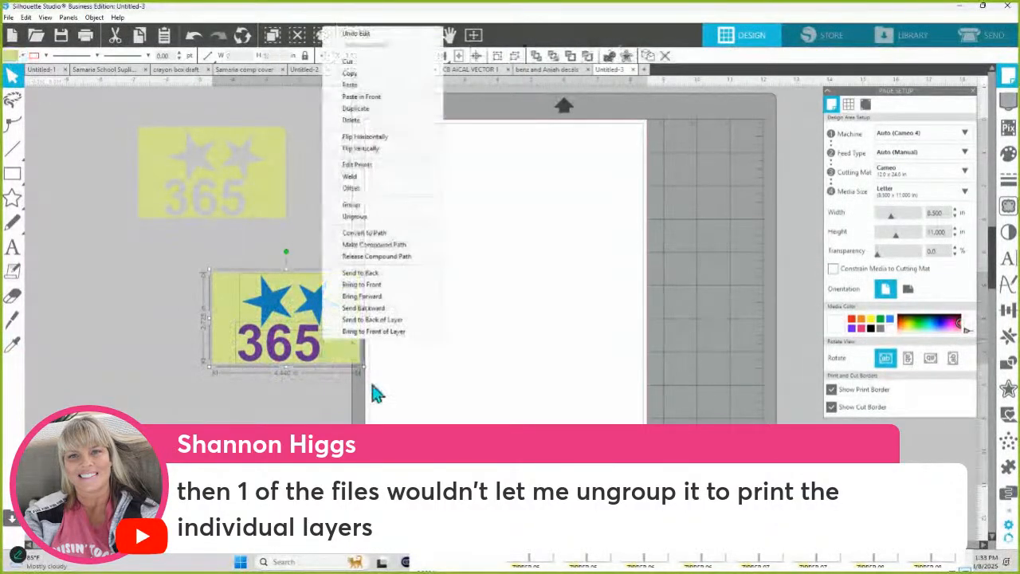
left_click(369, 221)
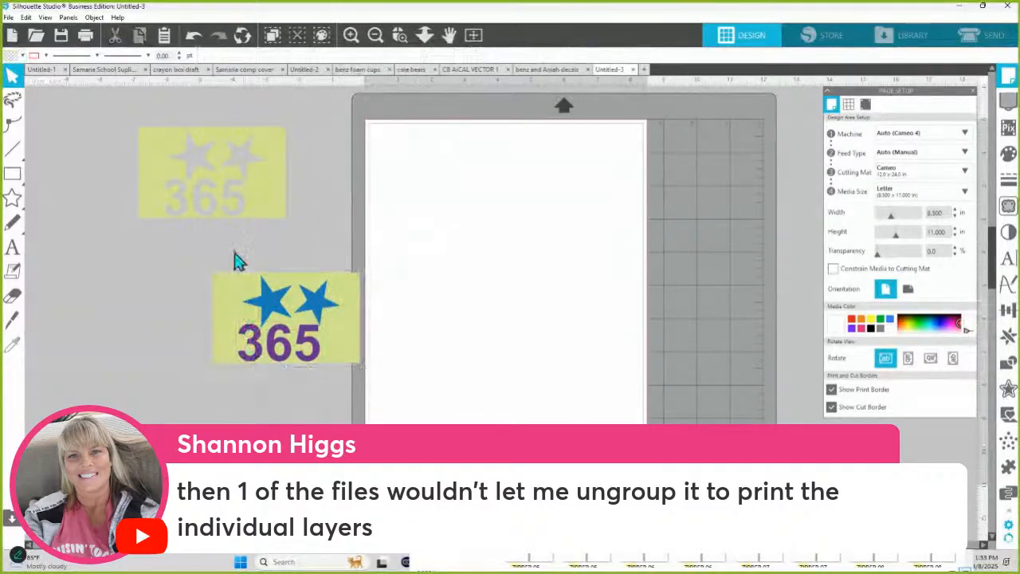
- Release the compound path of the green rectangle with the star and 365 cutouts
right_click(250, 208)
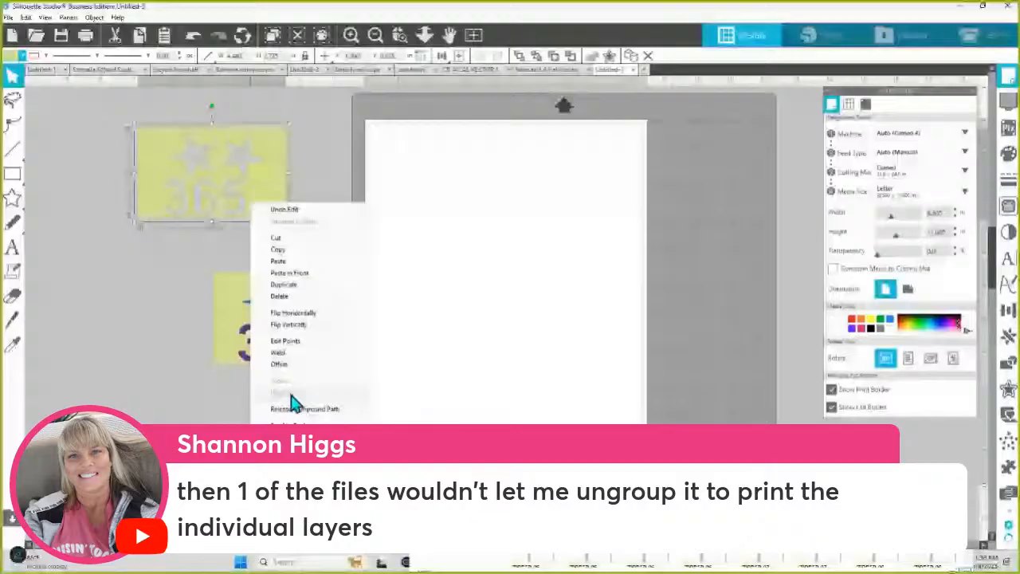
left_click(247, 214)
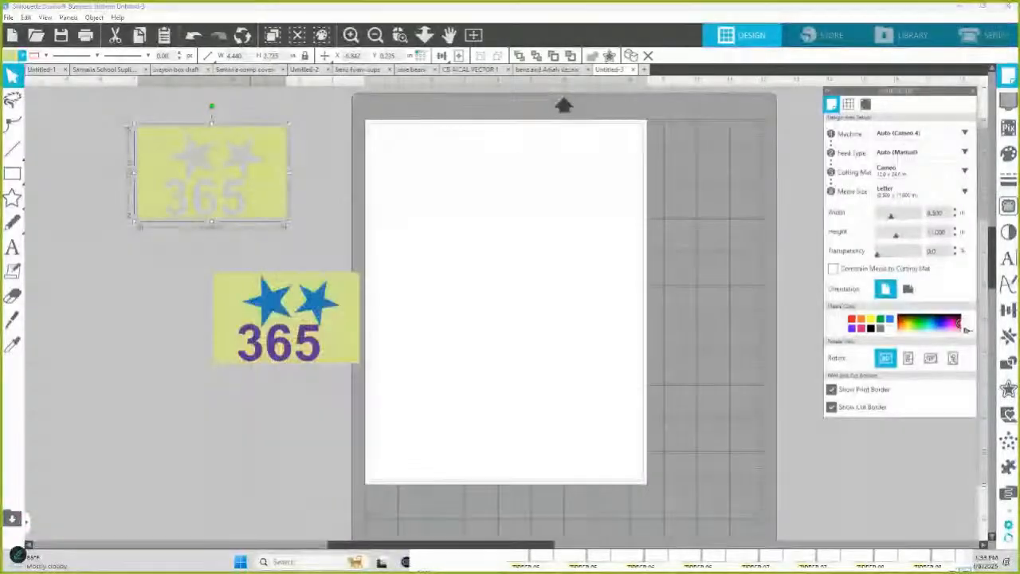
right_click(250, 193)
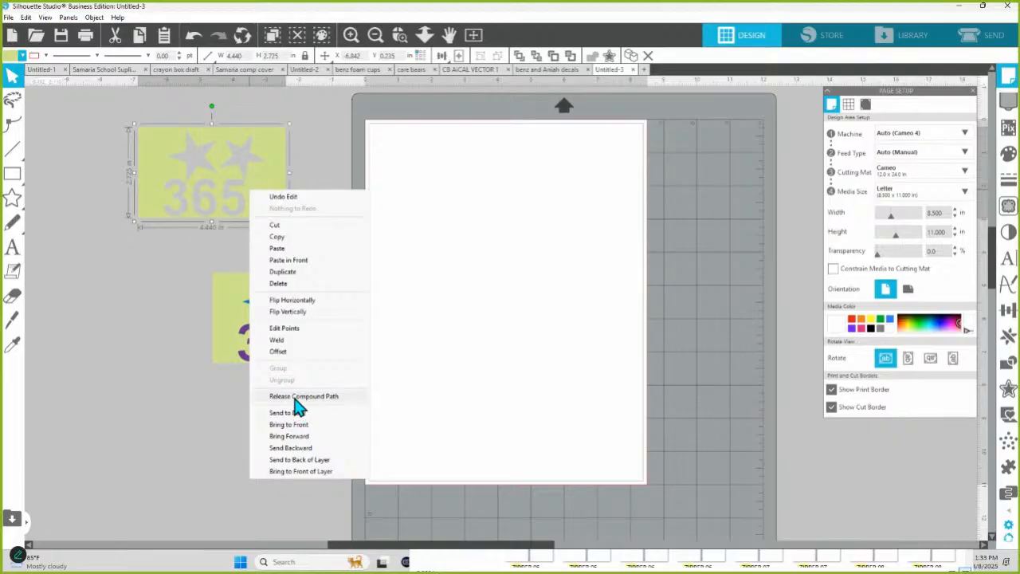
left_click(298, 399)
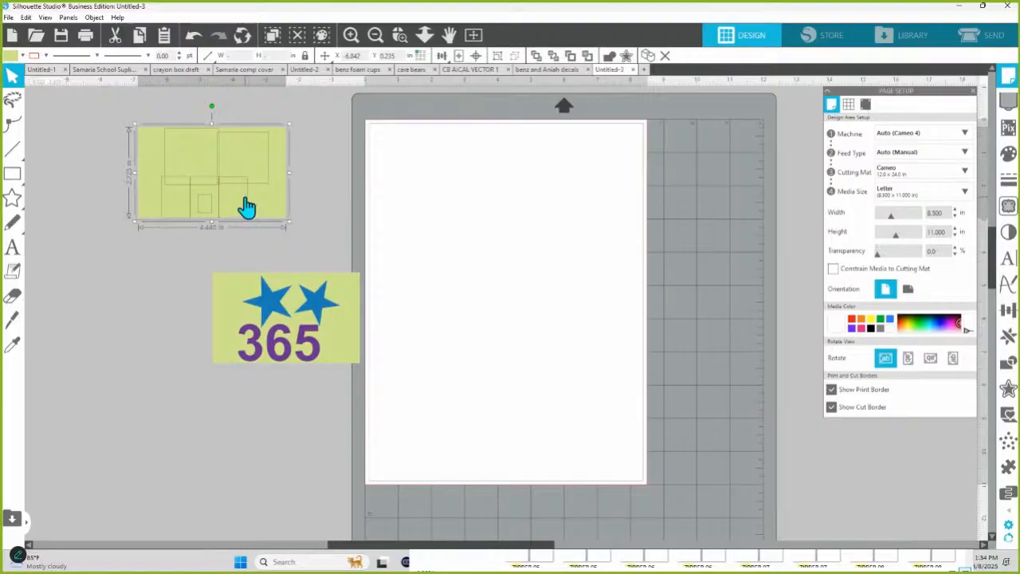
- Change the line color of all the released shapes, then deselect them
left_click(46, 55)
left_click(63, 113)
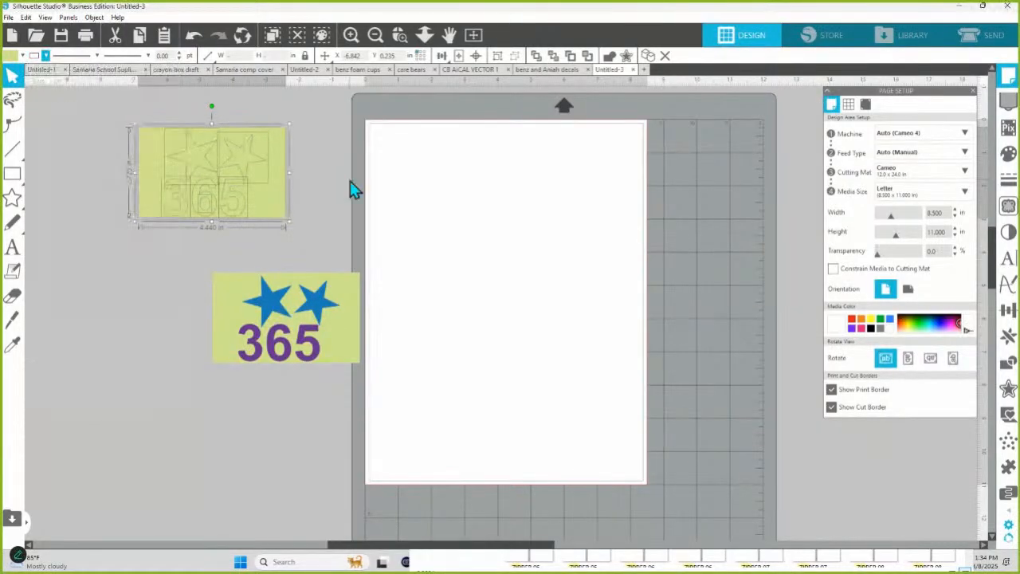
left_click(327, 216)
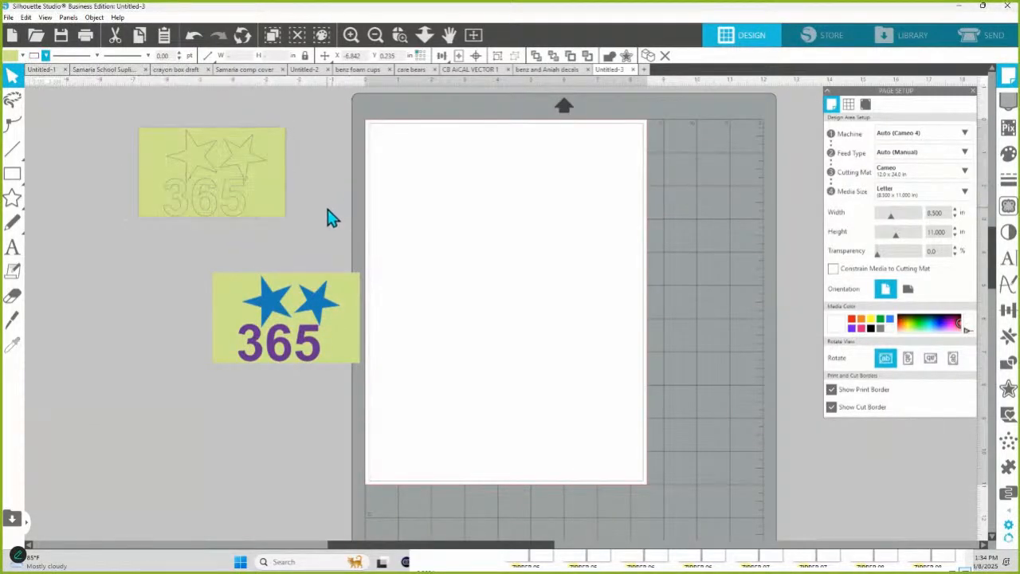
- Combine the released digit 6 with its inner hole into a compound path
left_click(210, 216)
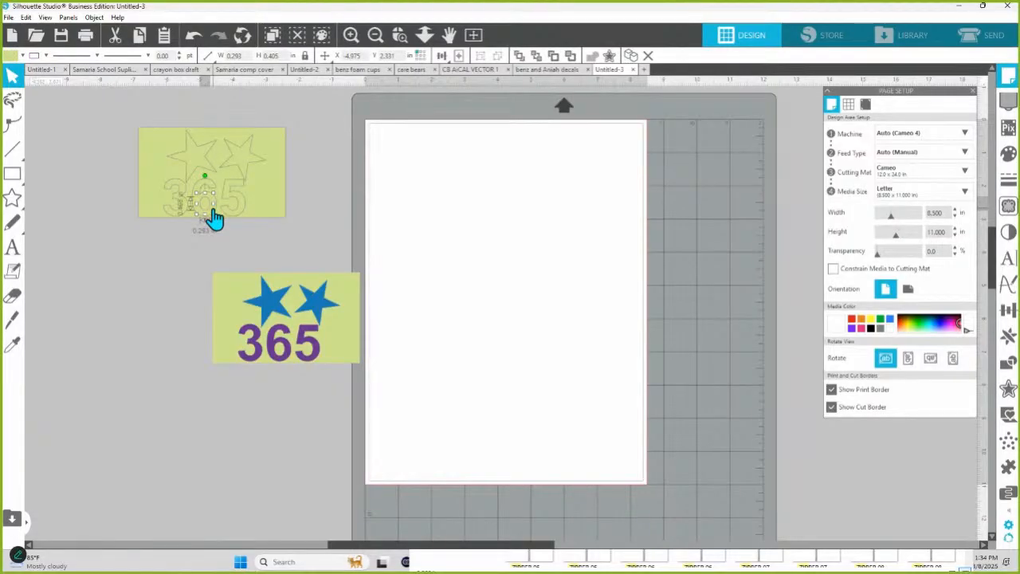
right_click(215, 212)
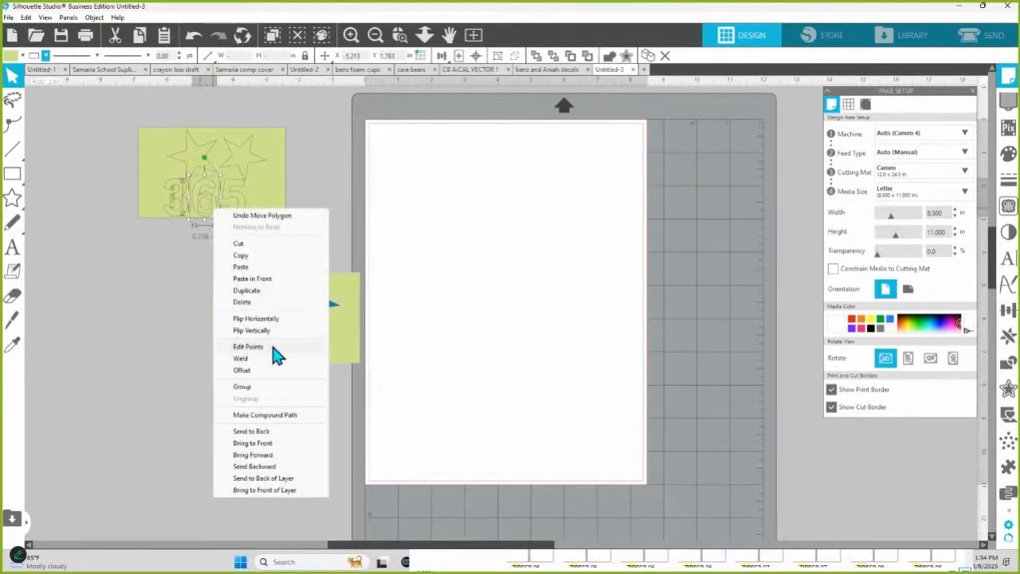
left_click(263, 415)
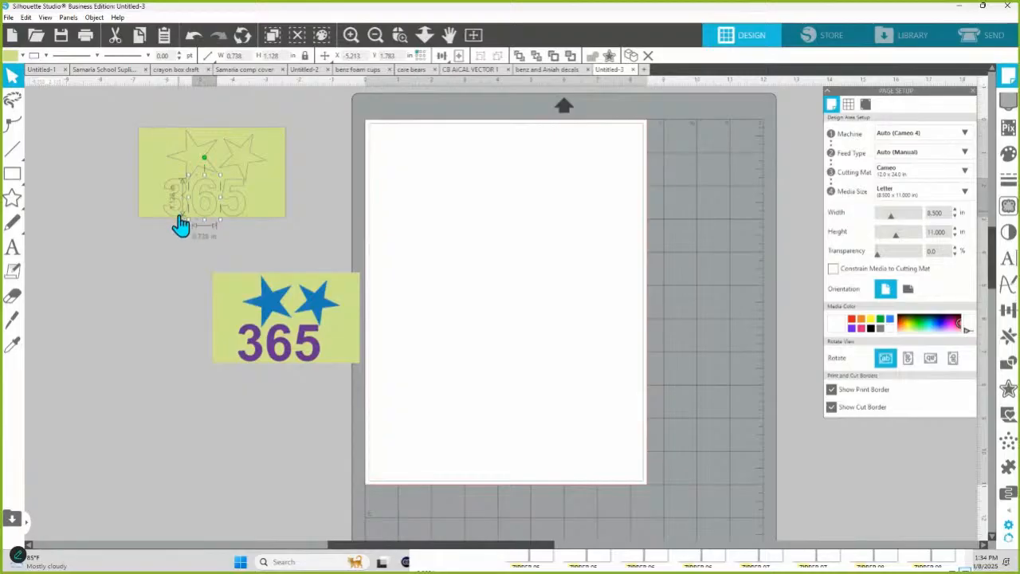
- Fill the digits 365 on the released rectangle with blue and change their line color
left_click(239, 221)
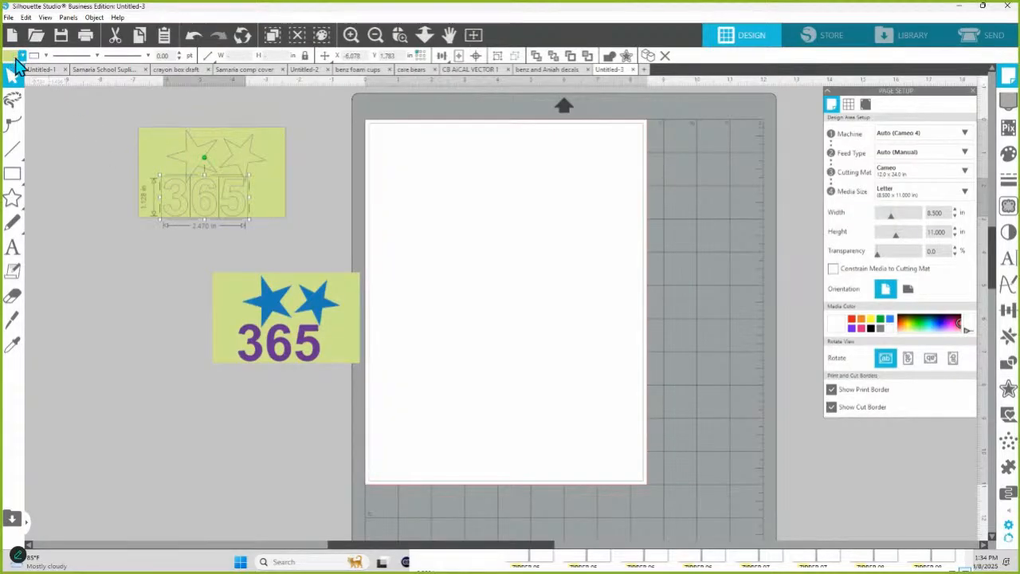
left_click(12, 55)
left_click(60, 118)
left_click(45, 55)
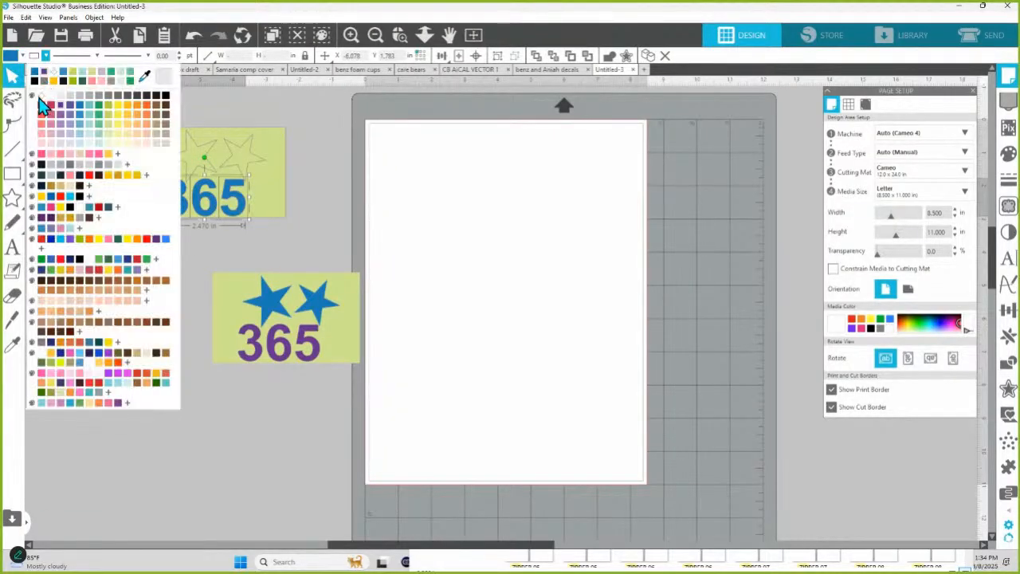
left_click(45, 105)
- Fill both stars on the released rectangle with yellow
left_click(227, 167)
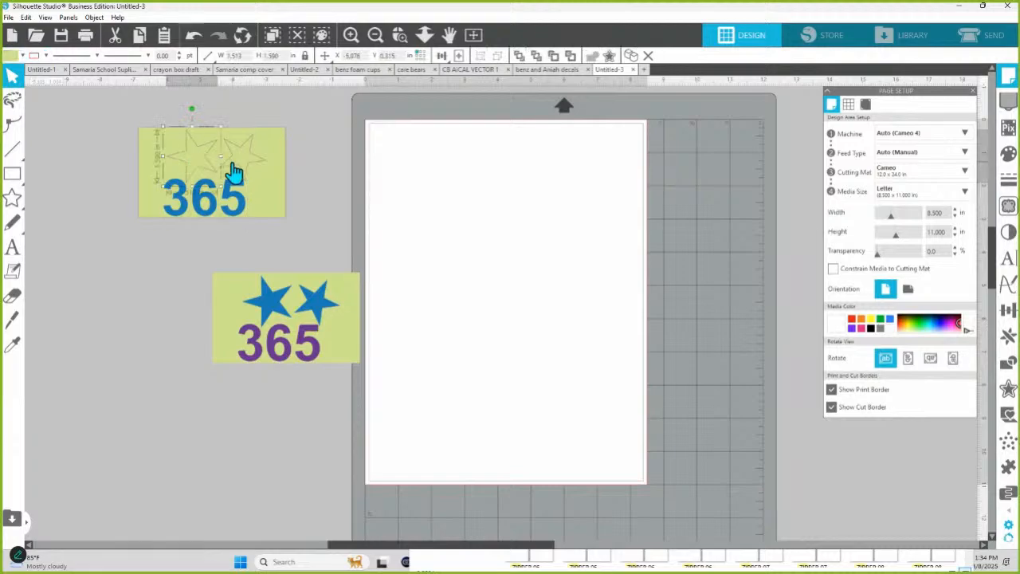
left_click(12, 56)
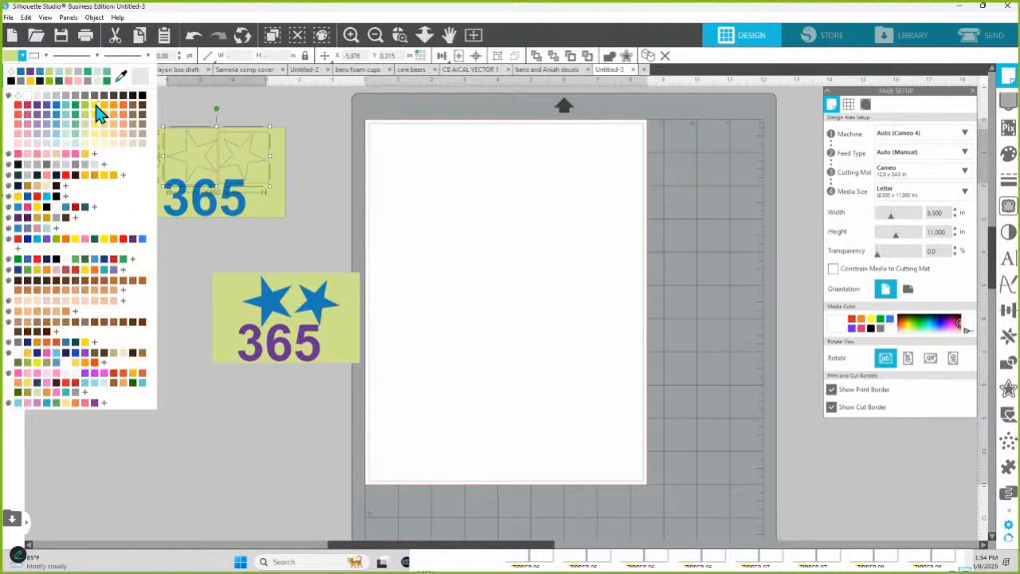
left_click(94, 102)
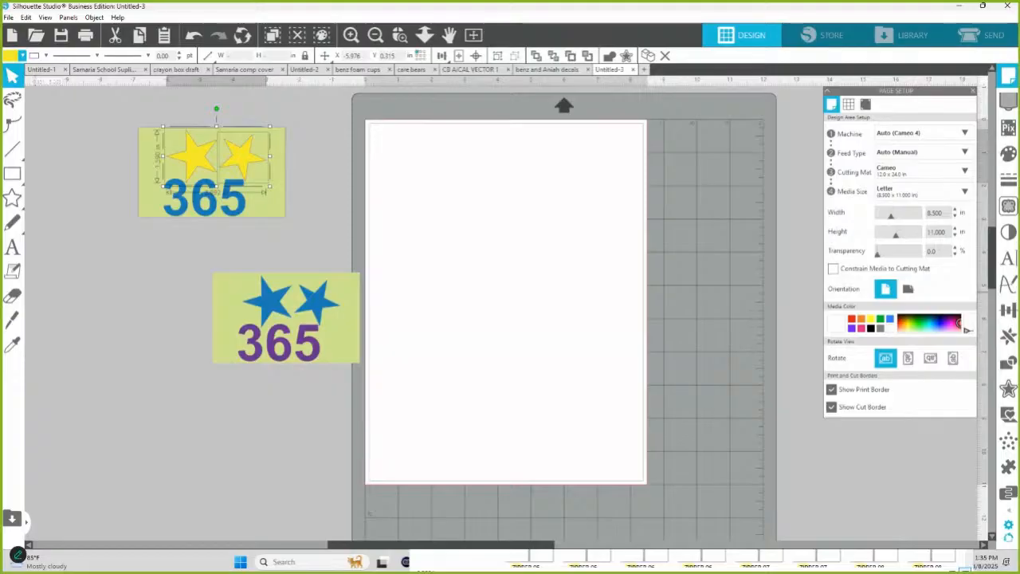
- Switch to the vectorstock_4127966 folder in File Explorer and show its files as large icons
left_click(459, 569)
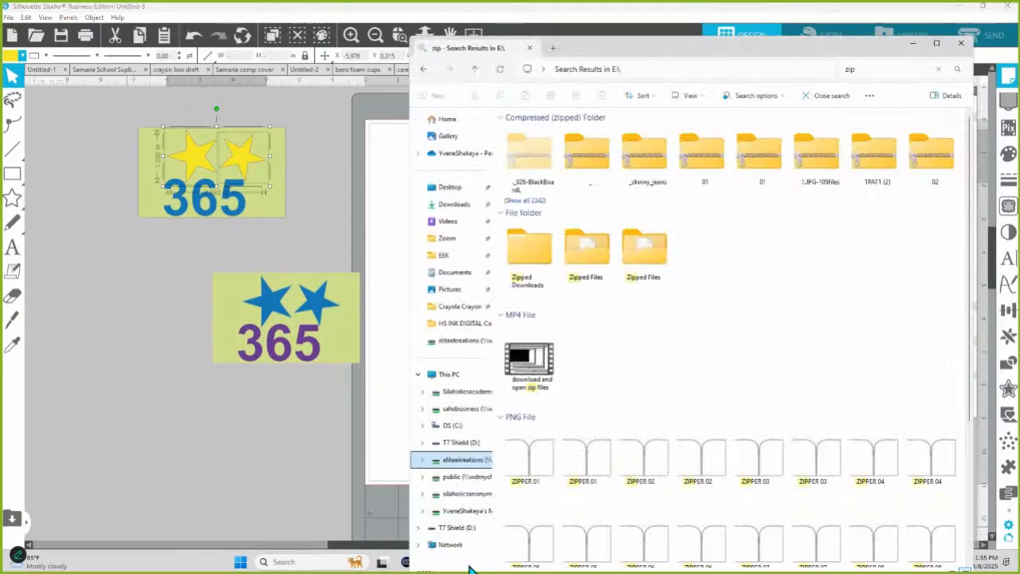
left_click(323, 518)
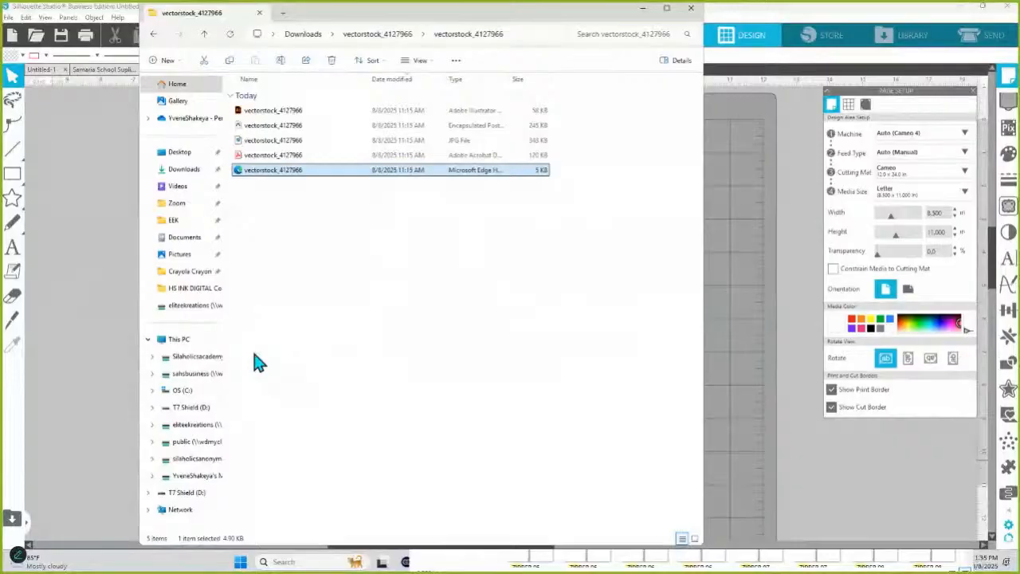
left_click(291, 209)
right_click(290, 208)
left_click(484, 244)
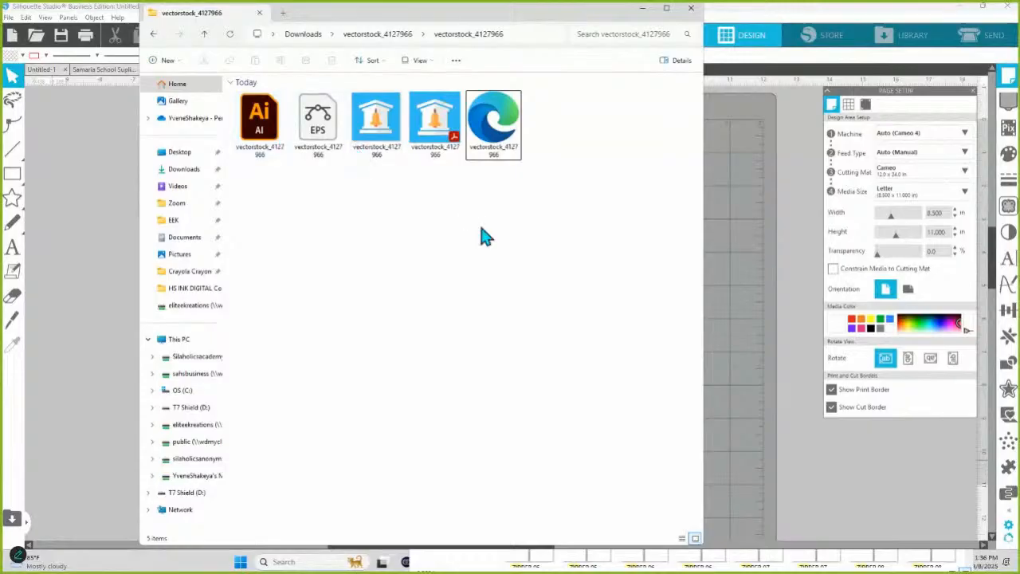
- Bring the vectorstock_4127966 JPG of the house with the bell into the design workspace
left_click(379, 131)
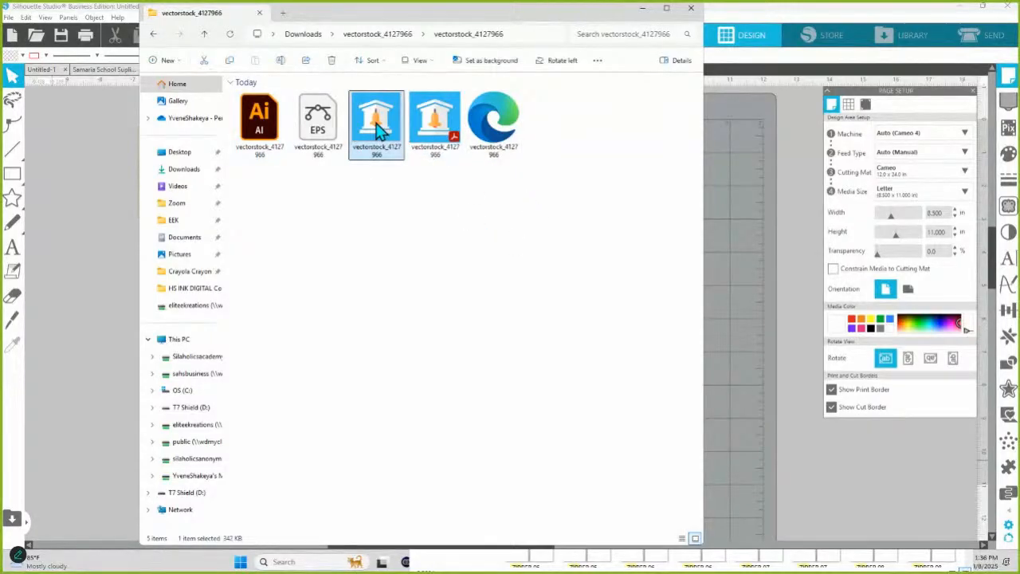
left_click_drag(379, 132, 119, 233)
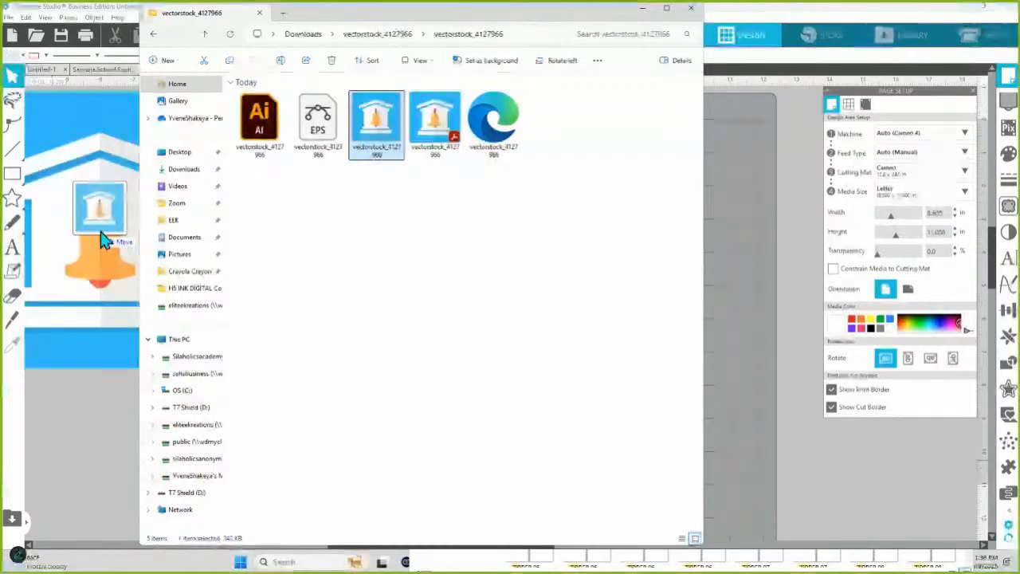
left_click(8, 17)
left_click(32, 57)
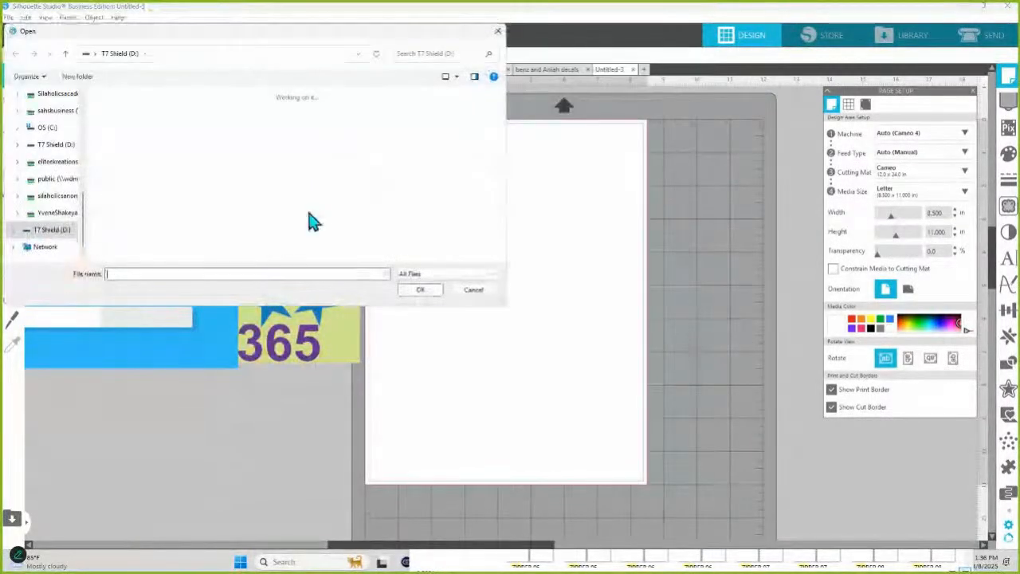
left_click(473, 289)
- Move the JPG house image onto the letter page and check whether it can be ungrouped or released
left_click_drag(173, 342, 542, 289)
right_click(541, 288)
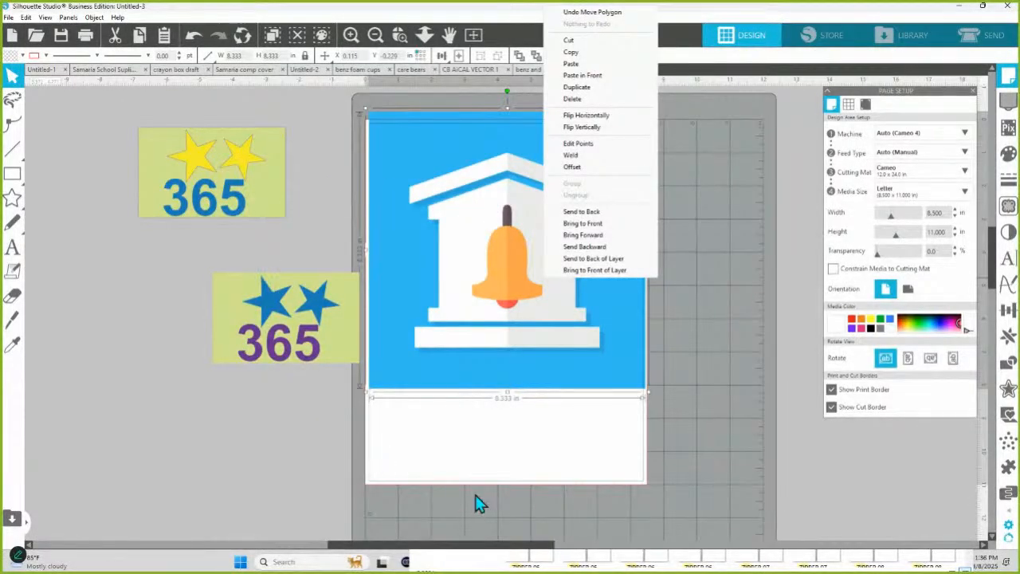
left_click(608, 494)
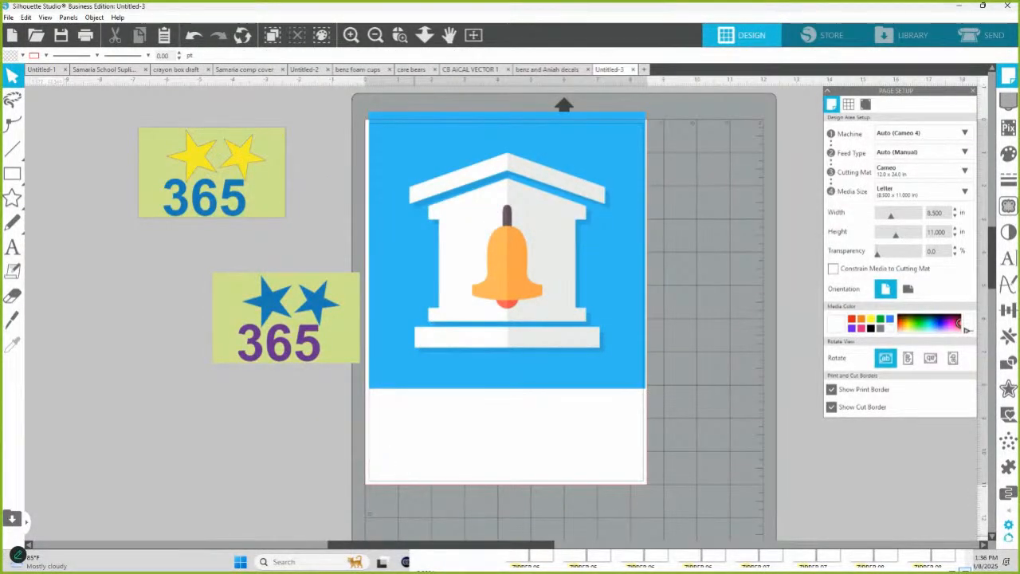
- Bring the vectorstock_4127966 file with the Edge icon from File Explorer into the workspace beside the JPG house image
key("alt+Tab")
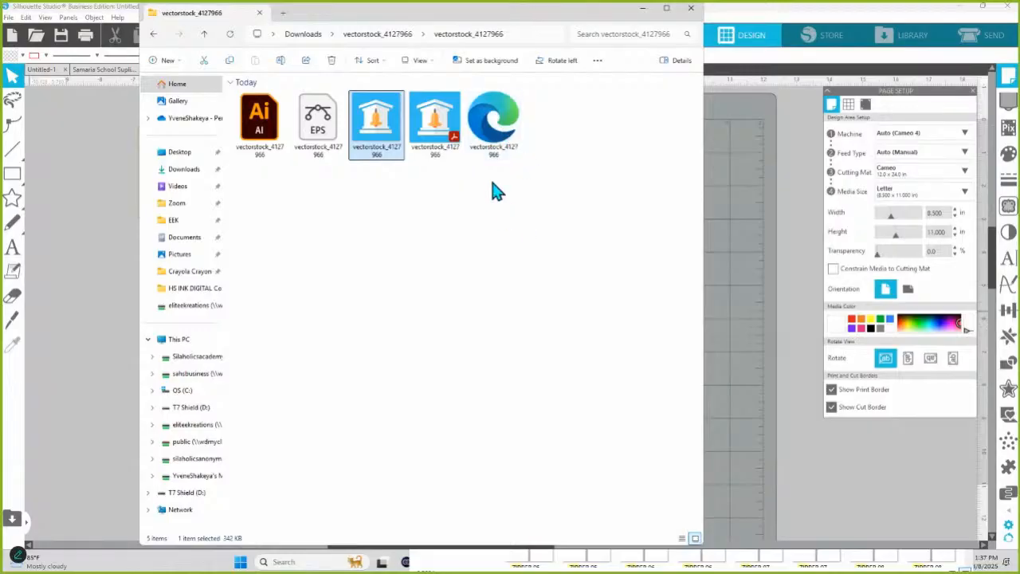
left_click(508, 128)
left_click_drag(508, 128, 759, 383)
left_click(763, 204)
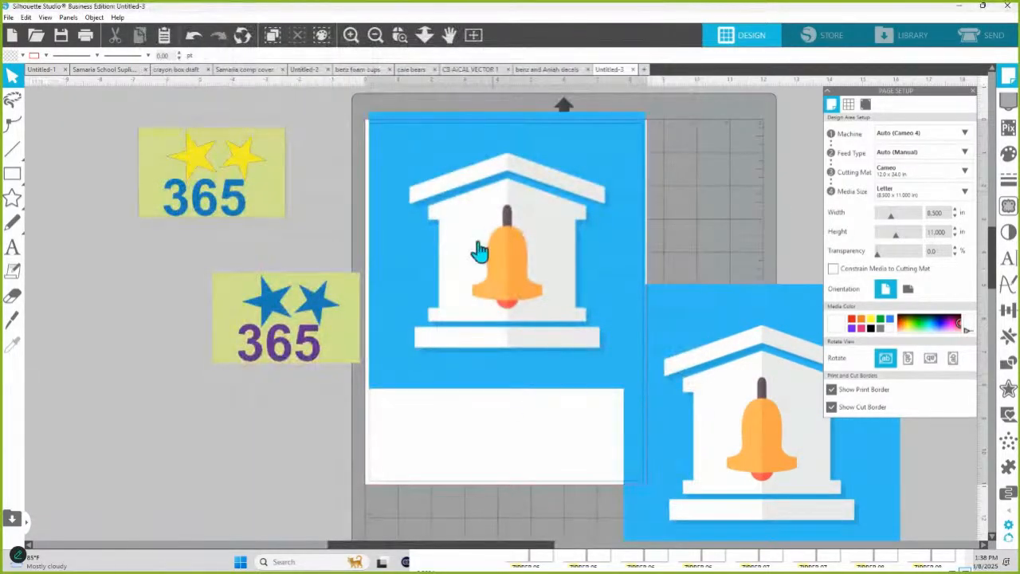
- Ungroup the white house artwork in the vector design and check its remaining grouping options
left_click(688, 389)
right_click(688, 390)
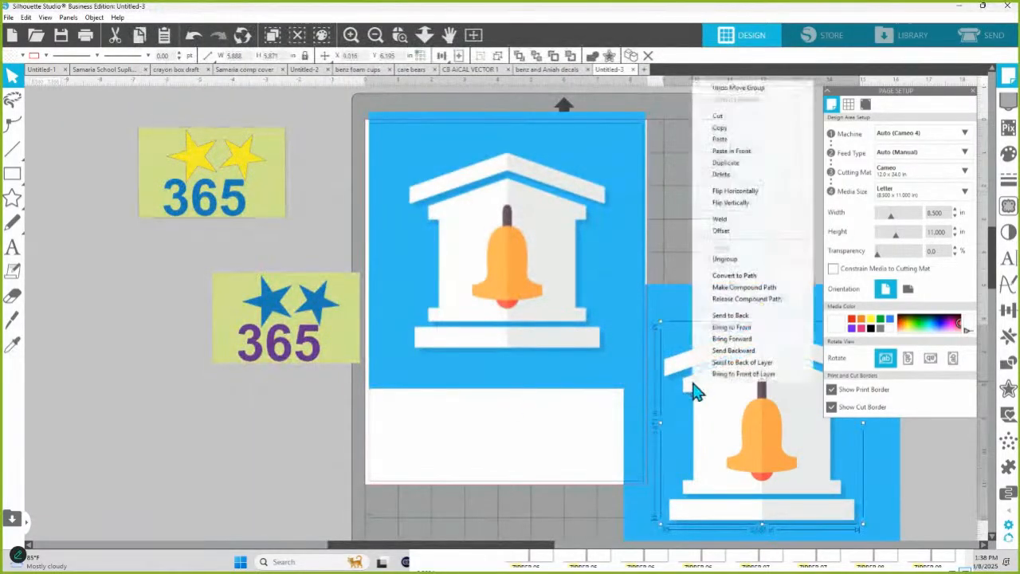
left_click(727, 260)
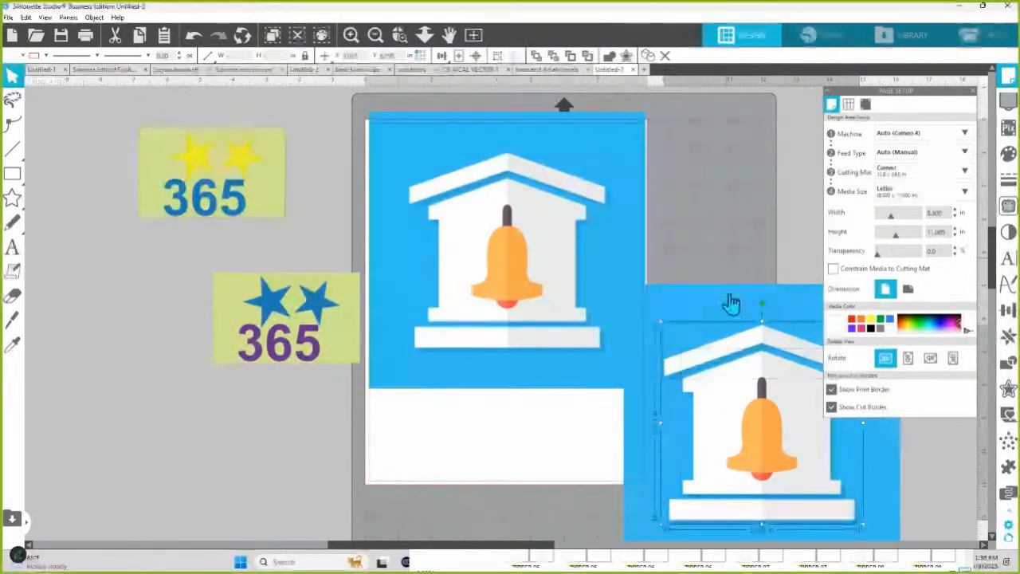
right_click(720, 435)
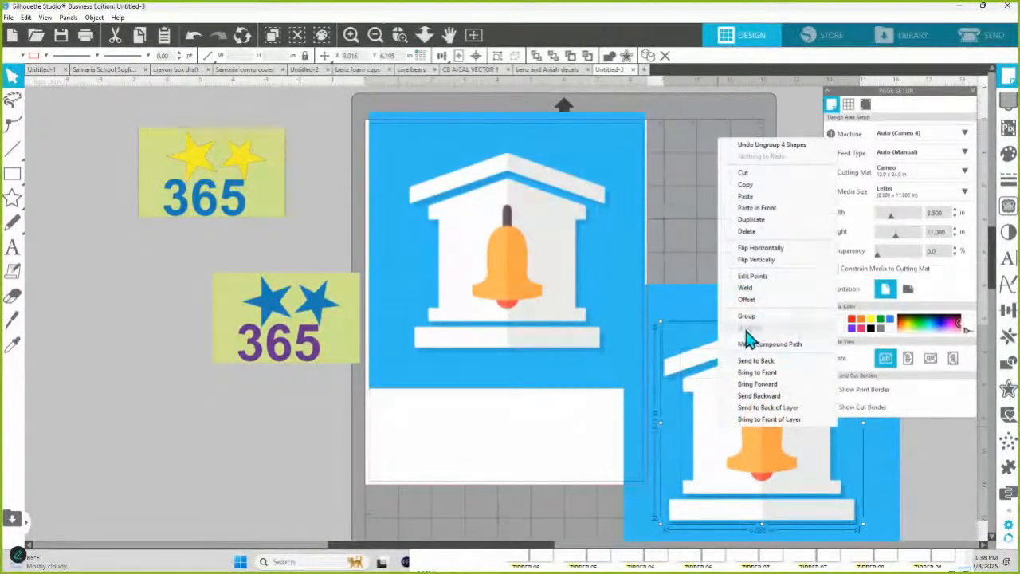
left_click(689, 239)
- Move the white roof and the gray shaded half away from the vector house as separate pieces
left_click_drag(717, 363, 733, 298)
mouse_move(785, 358)
left_mouse_down()
mouse_move(764, 337)
mouse_move(806, 356)
left_mouse_up()
right_click(806, 355)
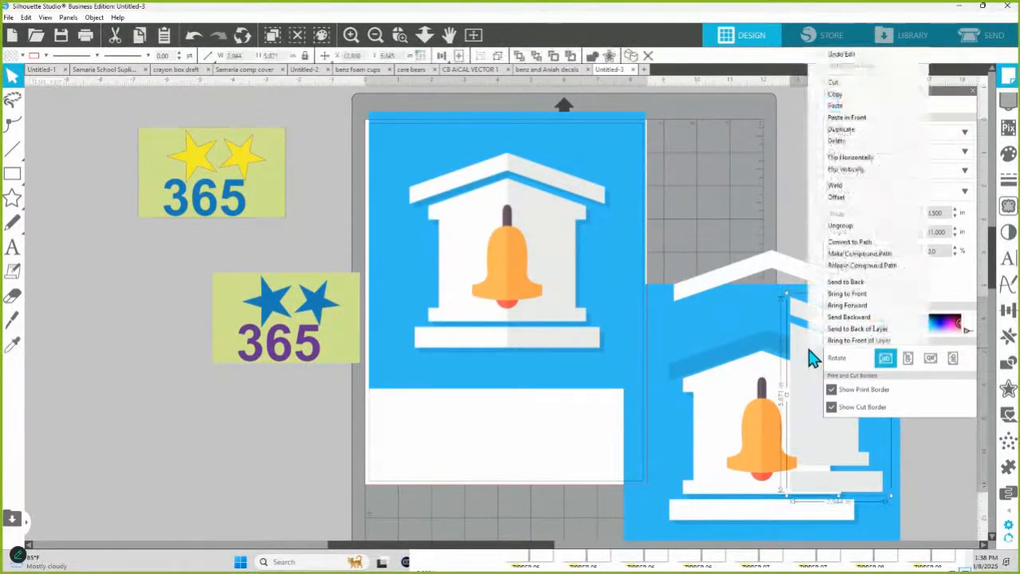
left_click(836, 242)
key("i")
- Undo the moves of the roof and shaded half, then return to the Select tool
key("ctrl+z")
key("ctrl+z")
key("ctrl+z")
key("ctrl+z")
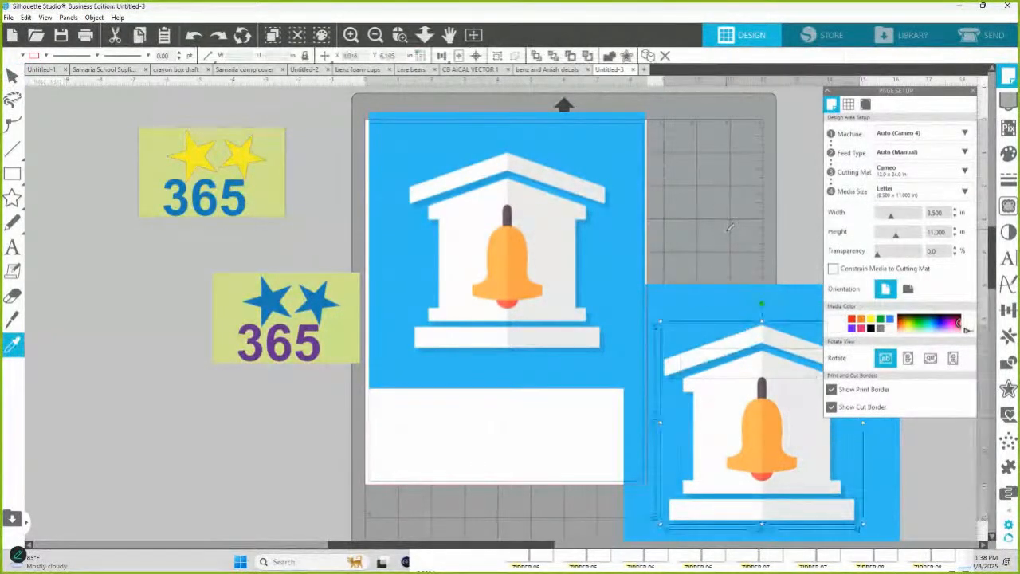
key("v")
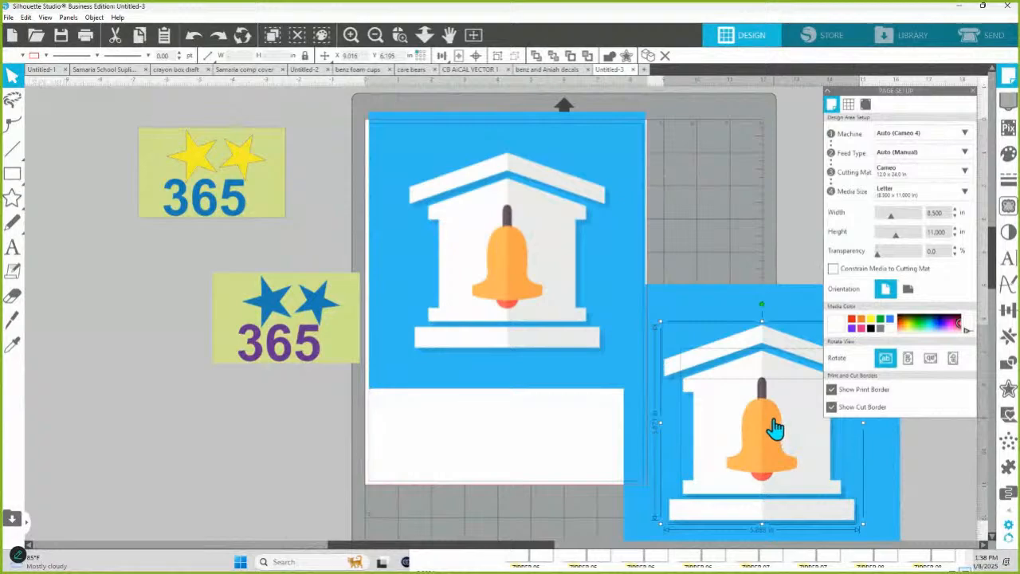
- Ungroup the orange bell and the gray shaded half of the vector house
right_click(773, 428)
left_click(805, 294)
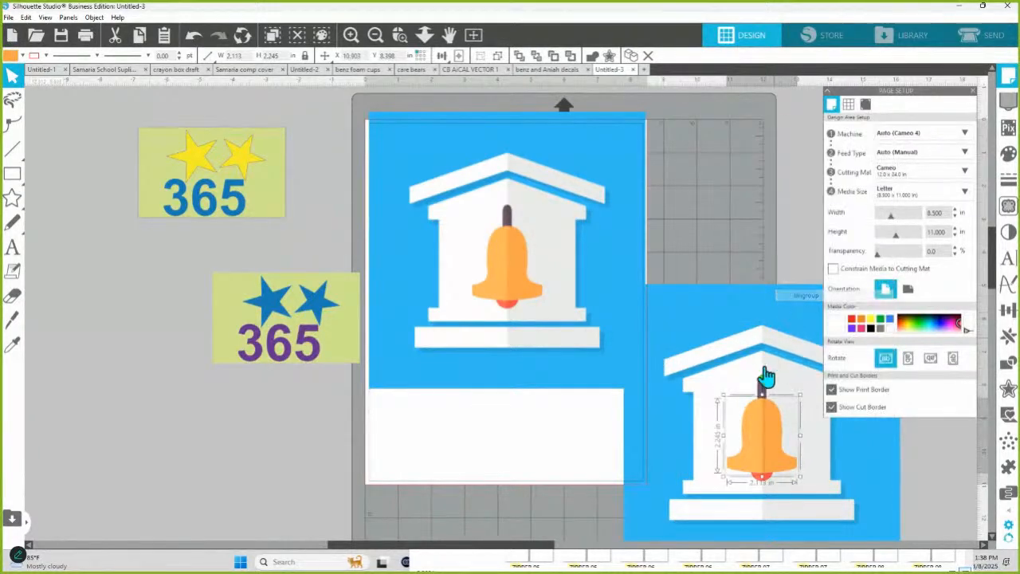
left_click(801, 385)
right_click(802, 384)
left_click(831, 252)
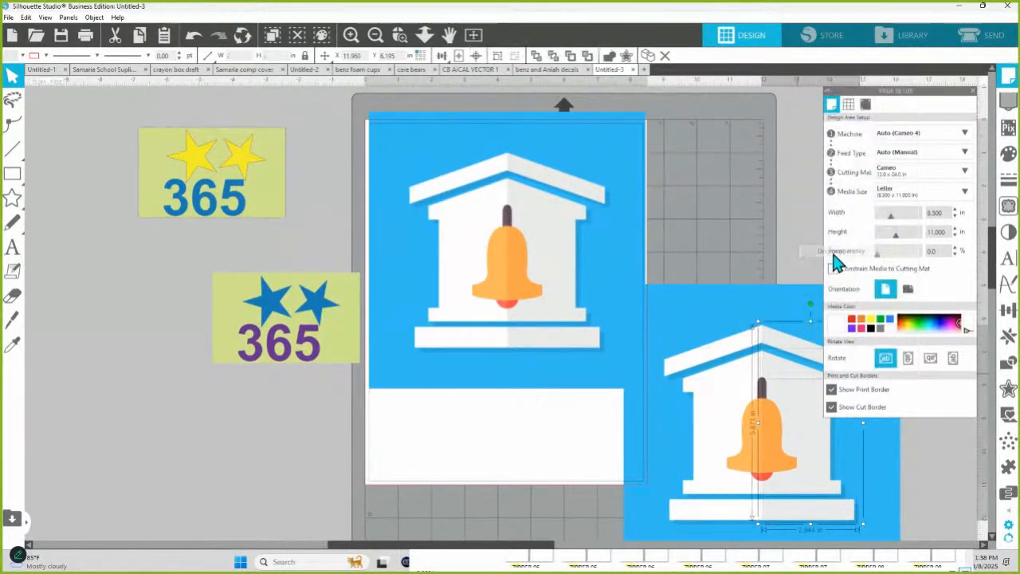
- Check the shaded piece of the vector house on its own, then select all pieces of the vector design together
left_click(930, 467)
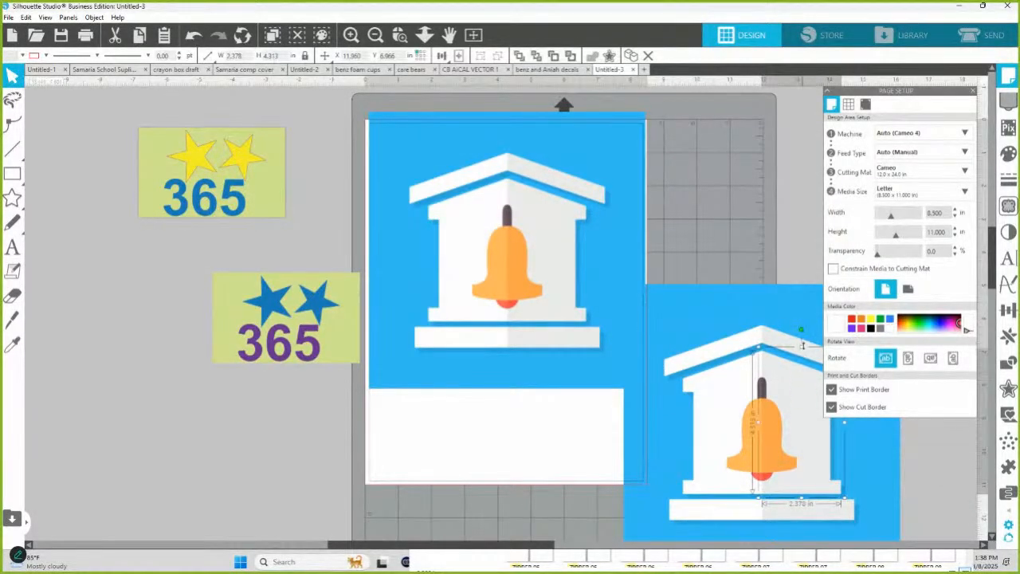
left_click(754, 456)
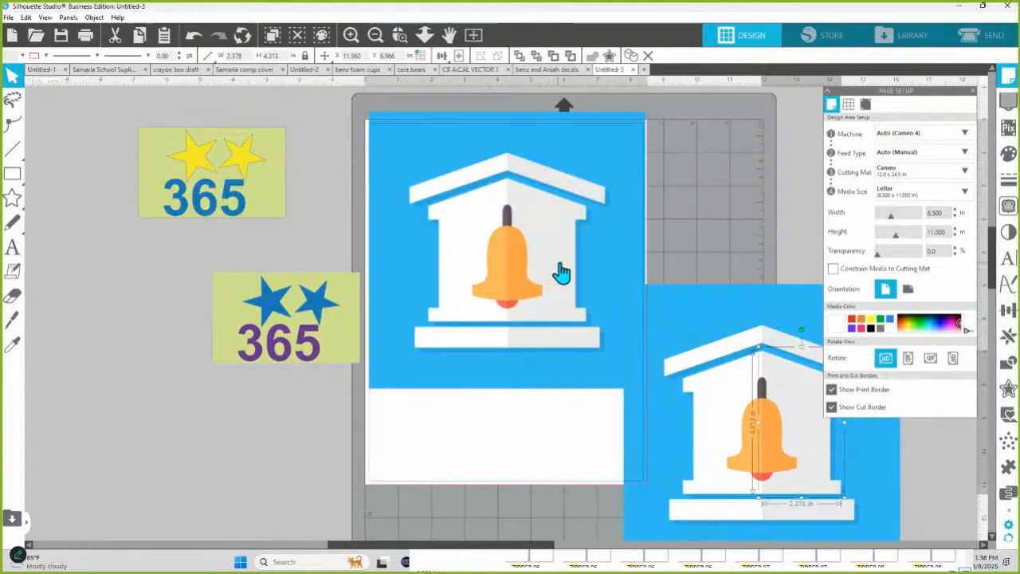
left_click(711, 334)
left_click_drag(712, 330, 850, 553)
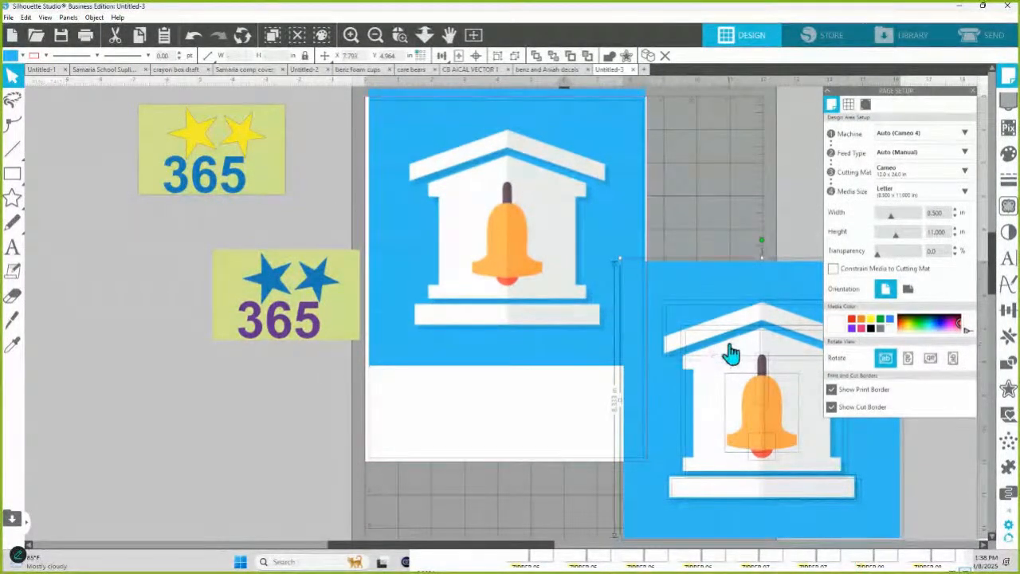
- Delete the vector house design and the JPG house picture, leaving the page empty
key("Delete")
left_click(478, 216)
key("Delete")
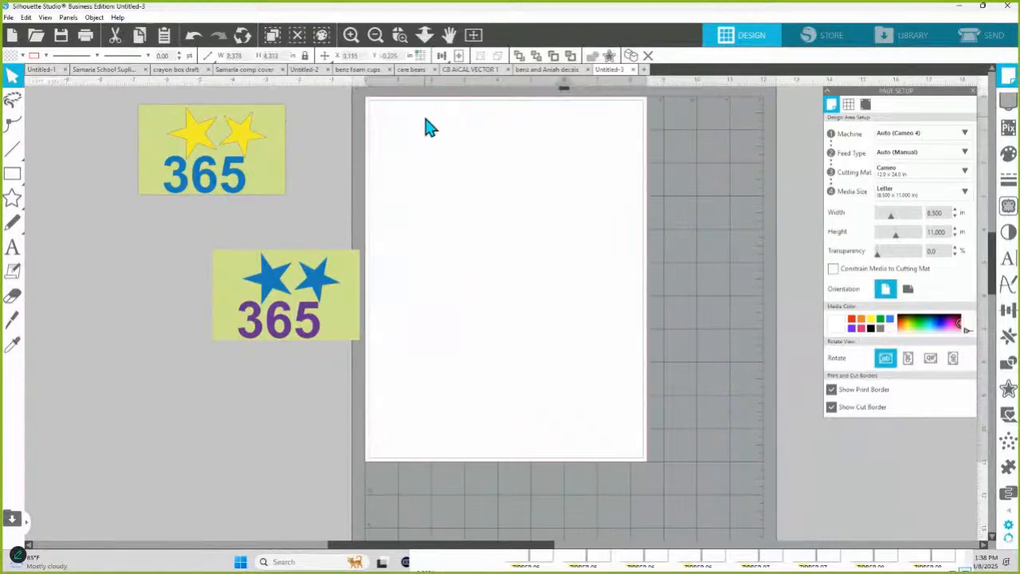
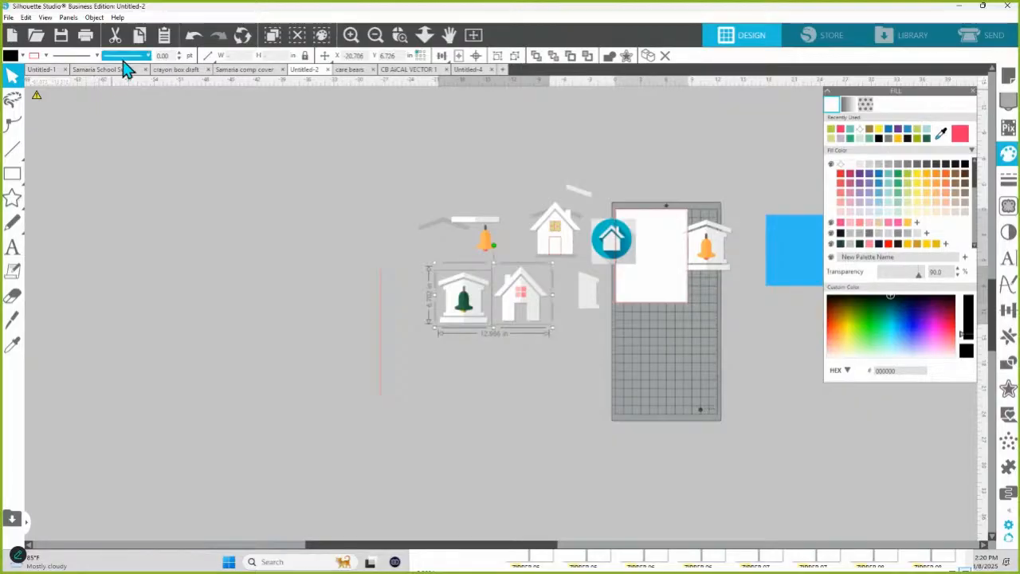
- Look through the open documents up to the comp cover and examine its Return to School and Keep at Home cards
left_click(125, 71)
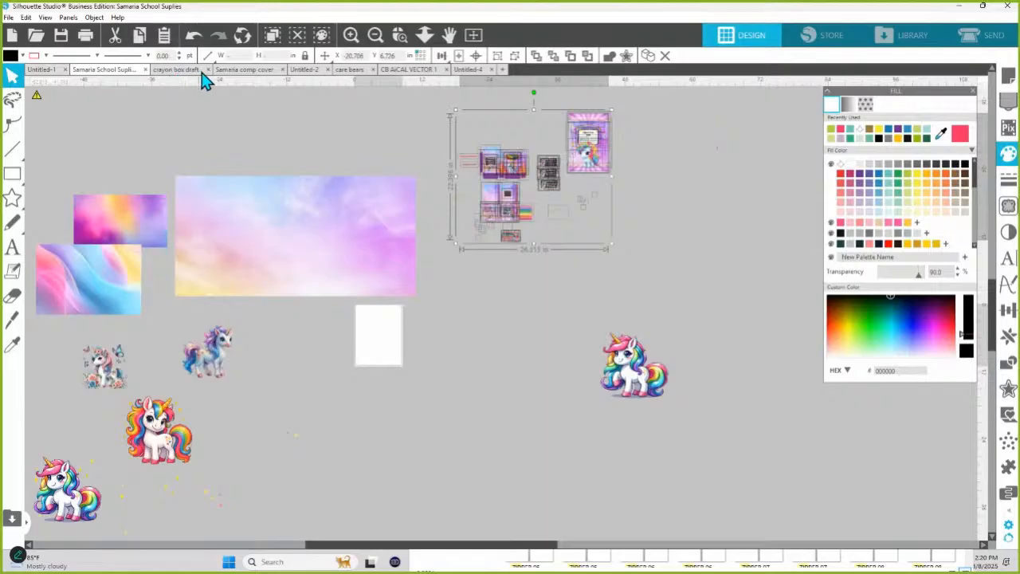
left_click(197, 71)
left_click(237, 71)
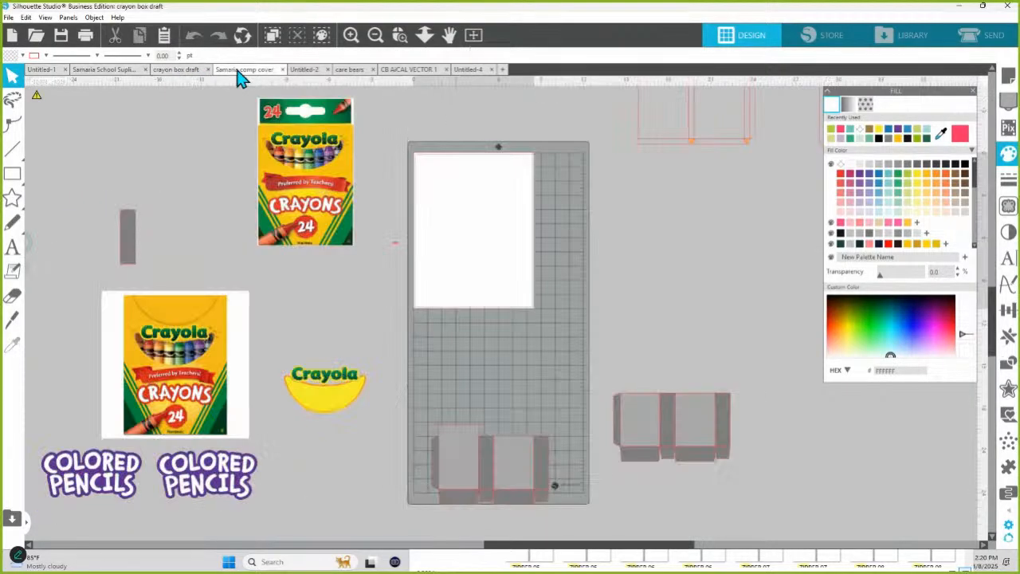
left_click(401, 35)
left_click(439, 338)
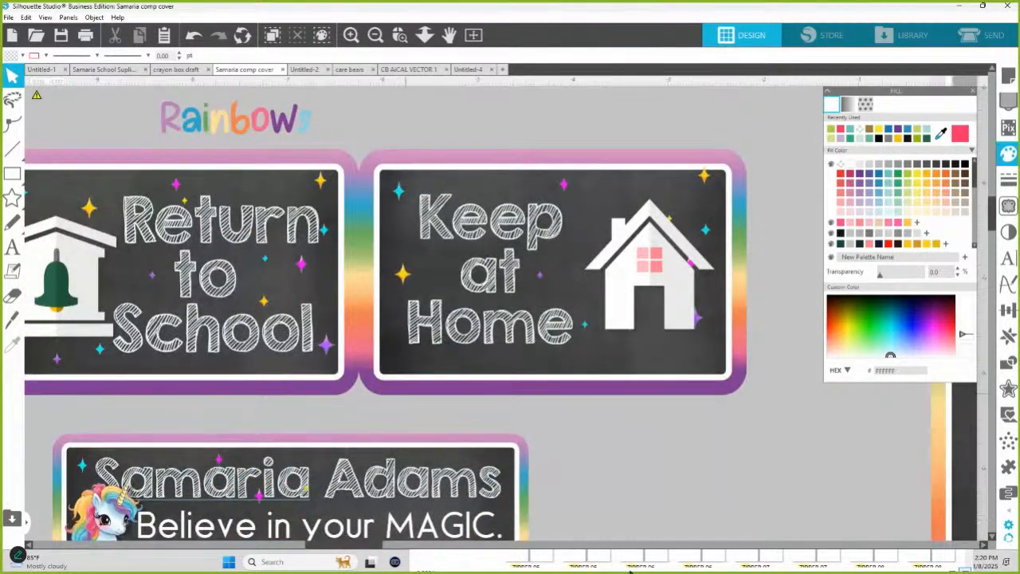
left_click(613, 546)
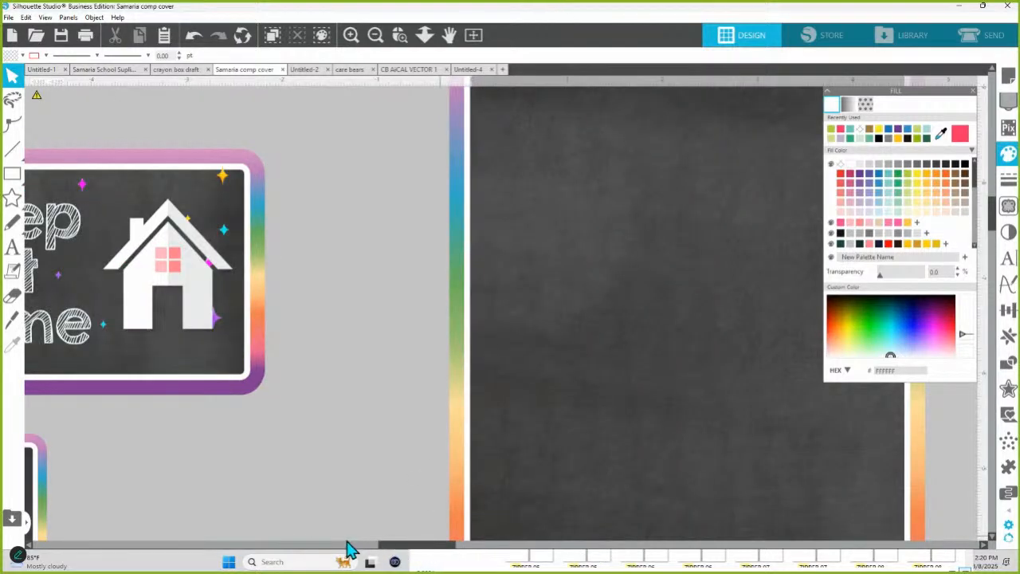
left_click(268, 549)
left_click(266, 549)
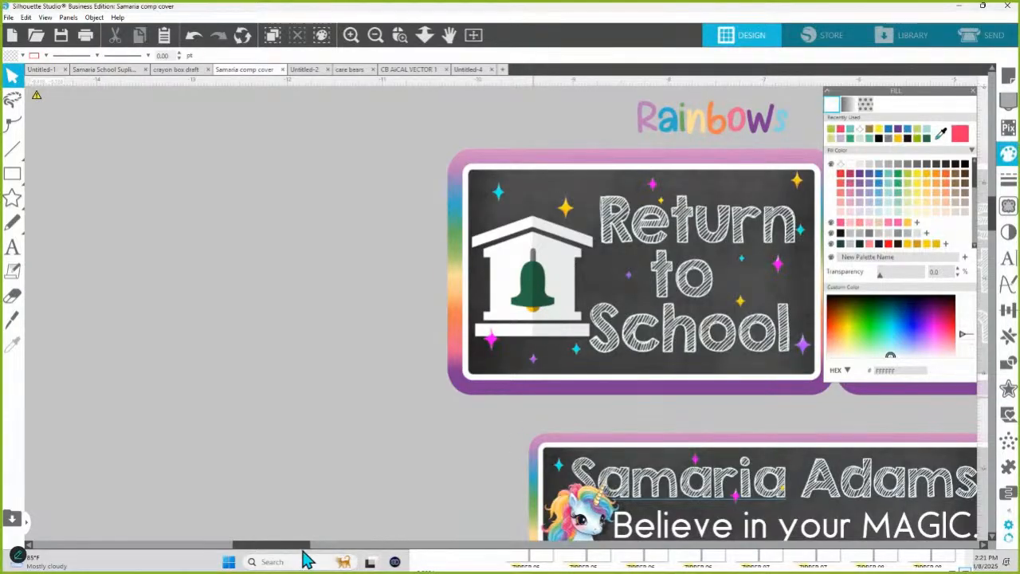
left_click_drag(303, 549, 345, 549)
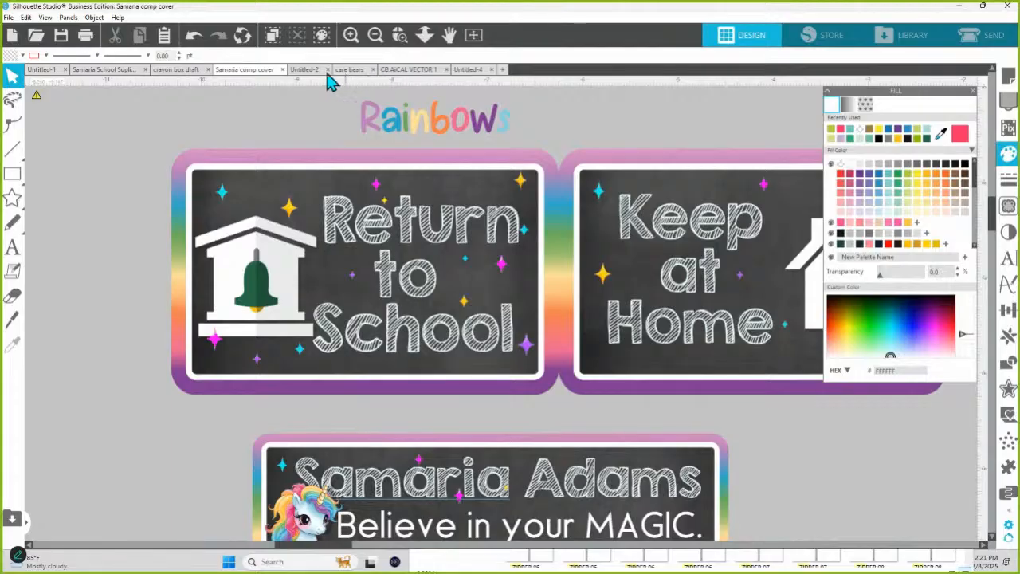
- Open the Untitled-2 document and examine the original orange-bell house next to the edited green-bell and pink-window houses
left_click(302, 70)
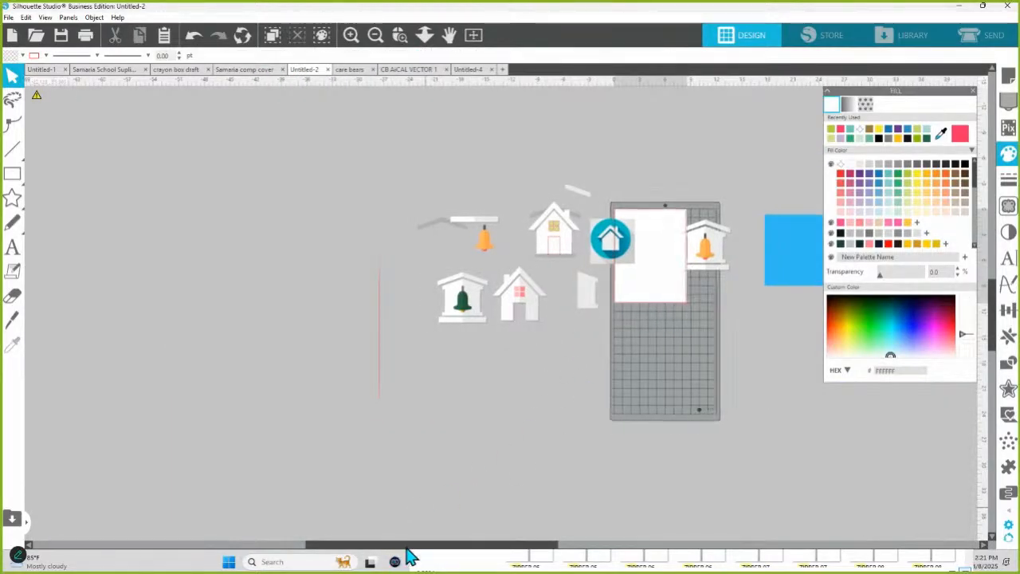
left_click_drag(395, 548, 424, 548)
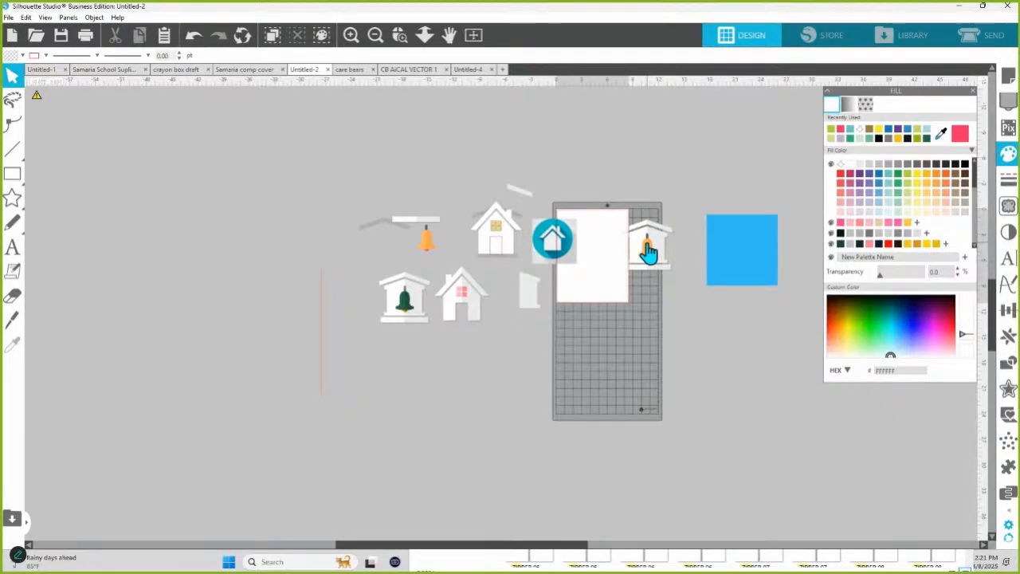
left_click(400, 35)
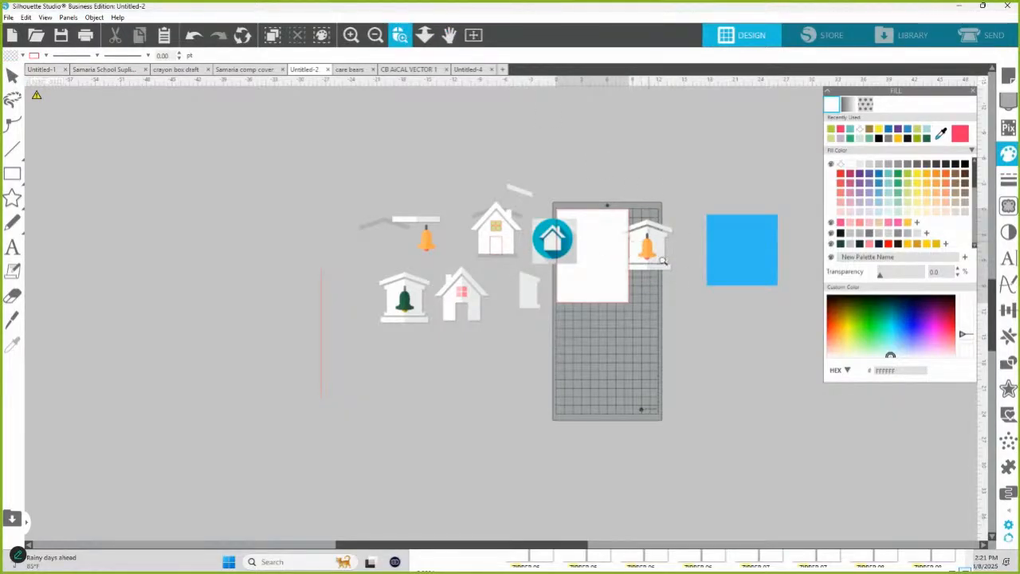
left_click(663, 262)
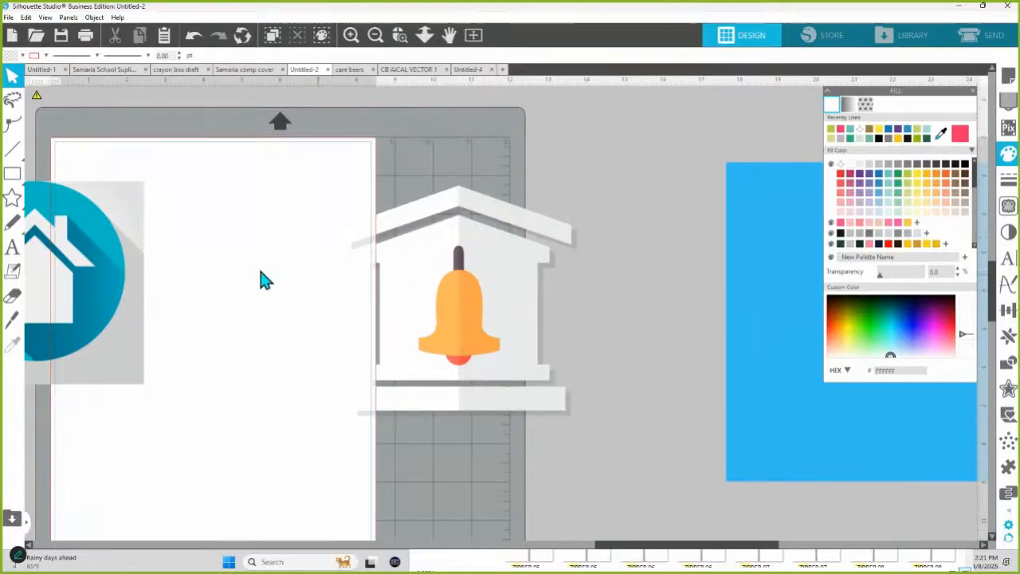
left_click_drag(609, 550, 530, 544)
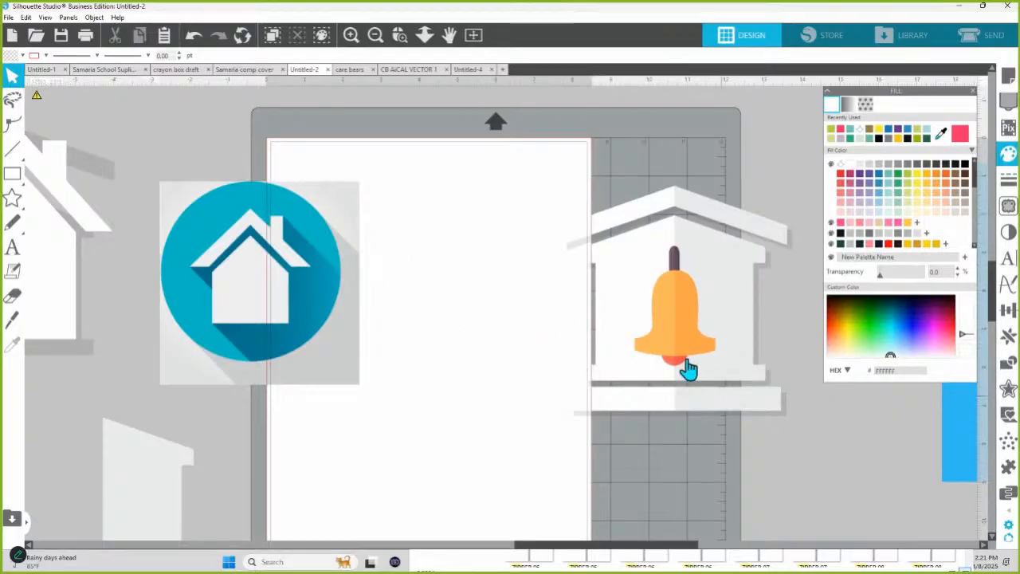
left_click(428, 35)
left_click_drag(444, 314, 446, 216)
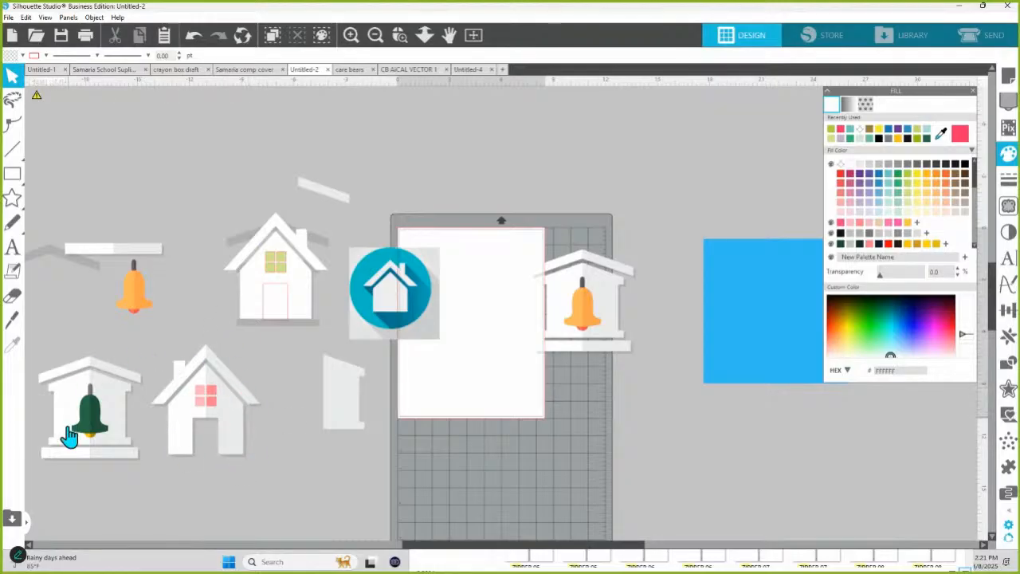
- Compare the house graphics on the comp cover cards with the edited houses in Untitled-2
left_click(247, 70)
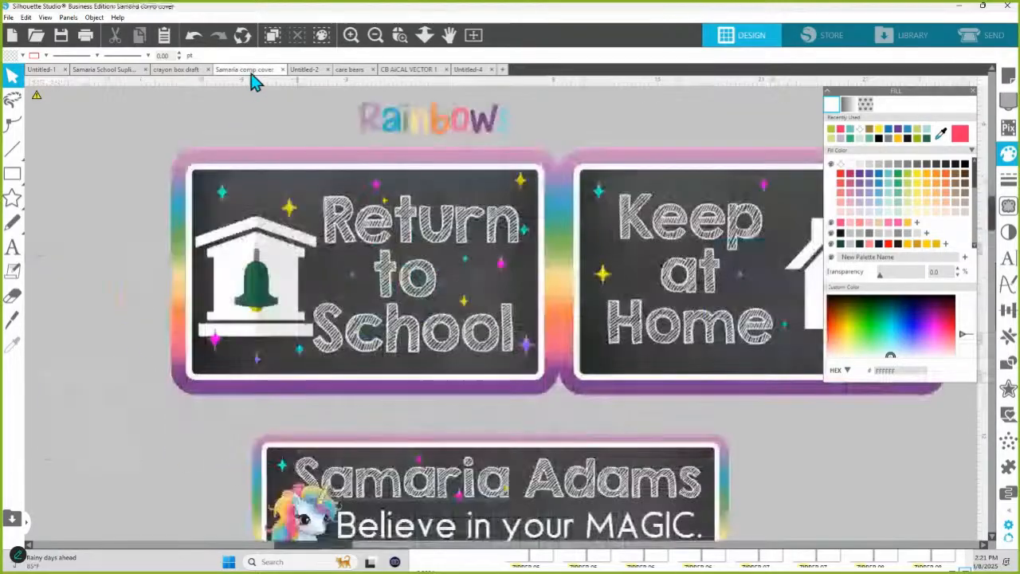
left_click_drag(305, 545, 346, 552)
left_click(306, 70)
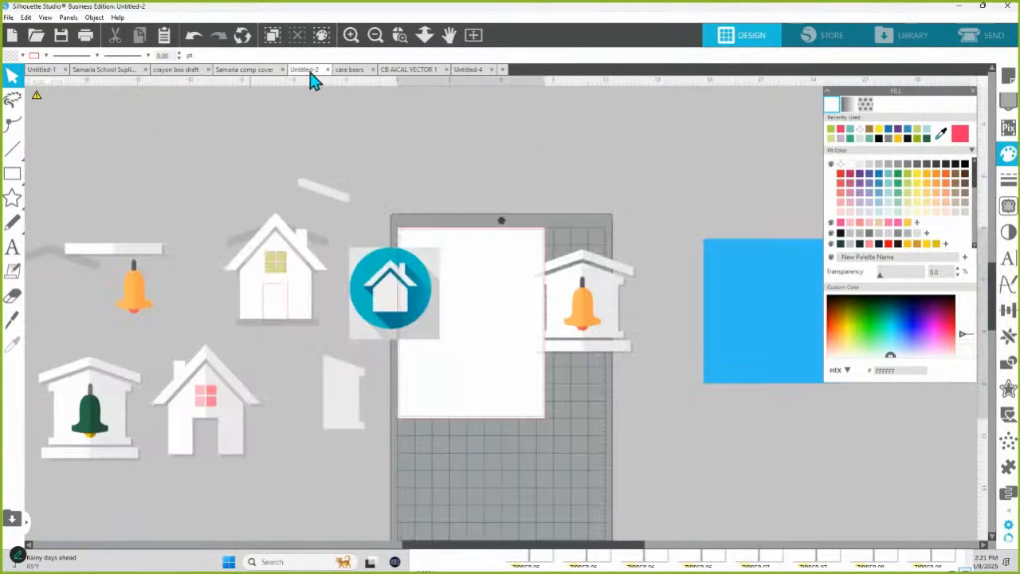
- Place a copy of the orange-bell house in the empty area above the other house designs
left_click_drag(215, 490, 405, 462)
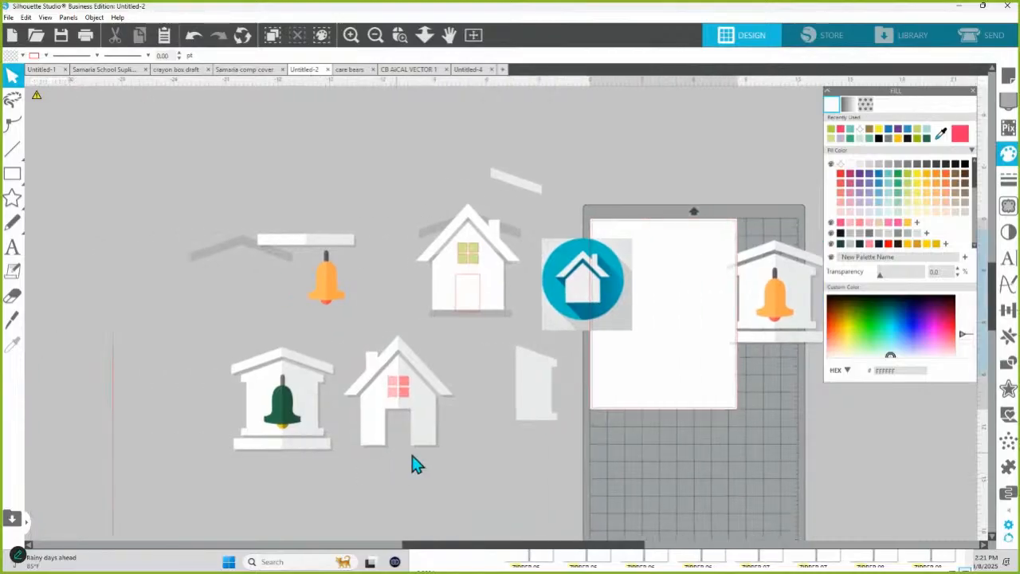
left_click(302, 453)
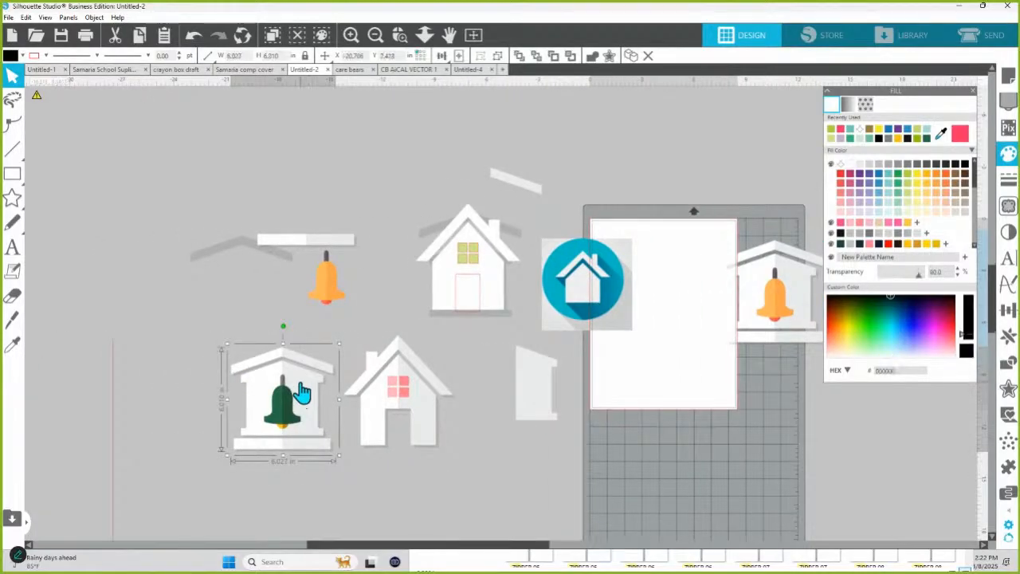
scroll(557, 406, "right", 5)
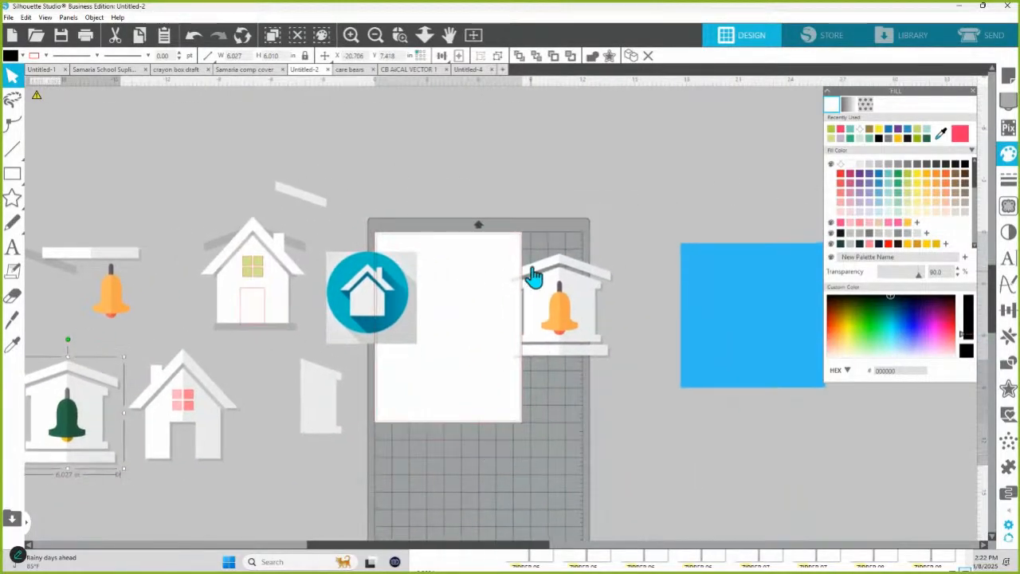
left_click(536, 288)
left_click_drag(574, 346, 187, 169)
- Delete the leftover loose house pieces: the slanted roof strip, the base bar with the roof shadow, and the gray wall half
left_click(323, 191)
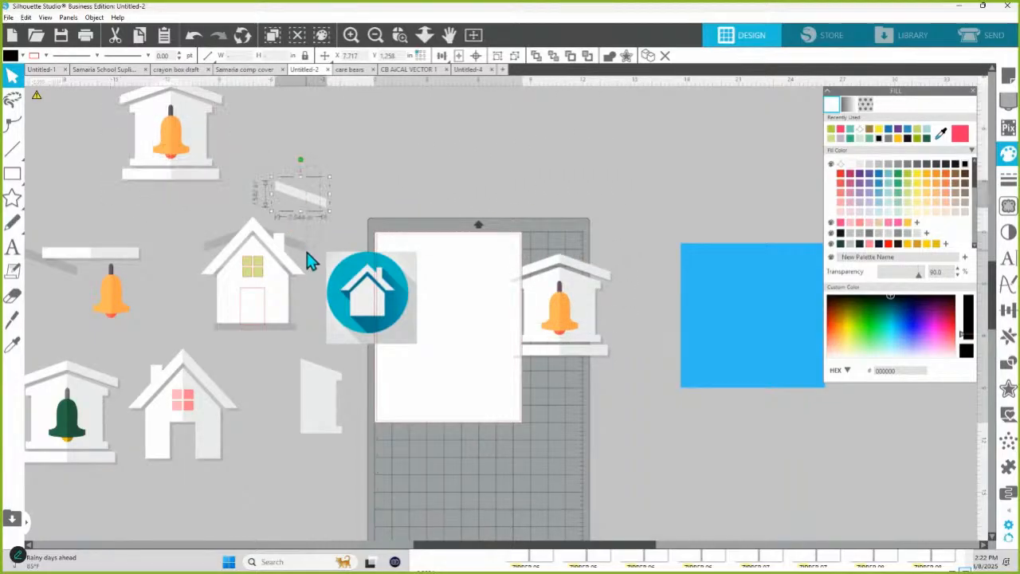
key("Delete")
left_click(125, 255)
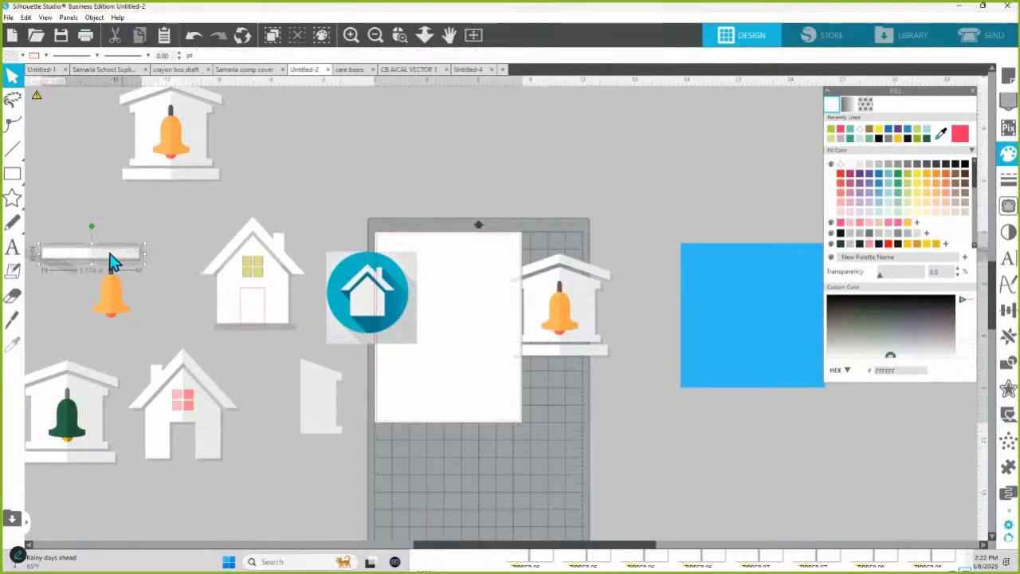
key("Delete")
left_click(321, 408)
key("Delete")
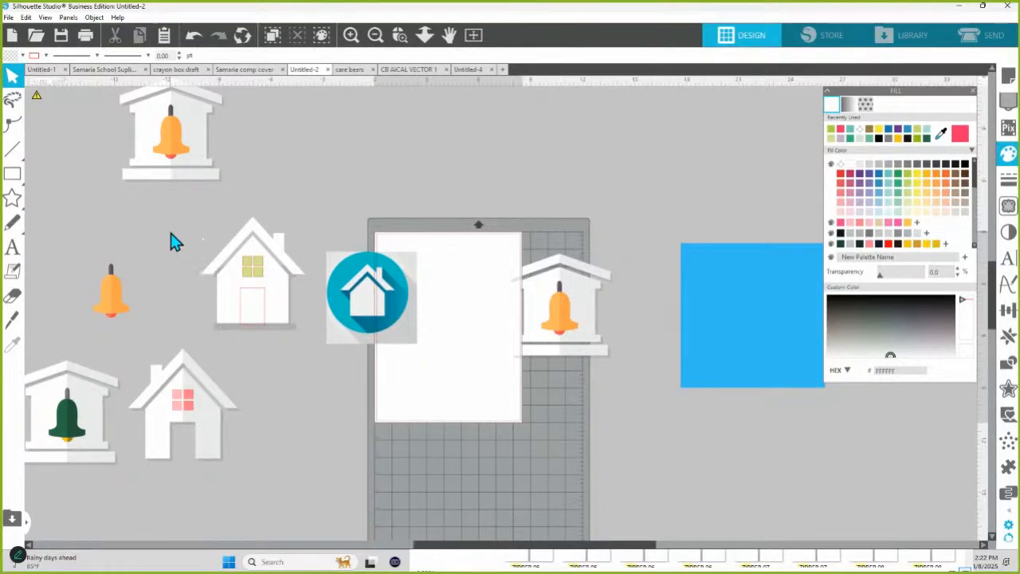
- Ungroup the gray shaded half and the white parts of the copied orange-bell house
left_click_drag(173, 237, 267, 313)
left_click_drag(272, 147, 307, 228)
left_click(399, 34)
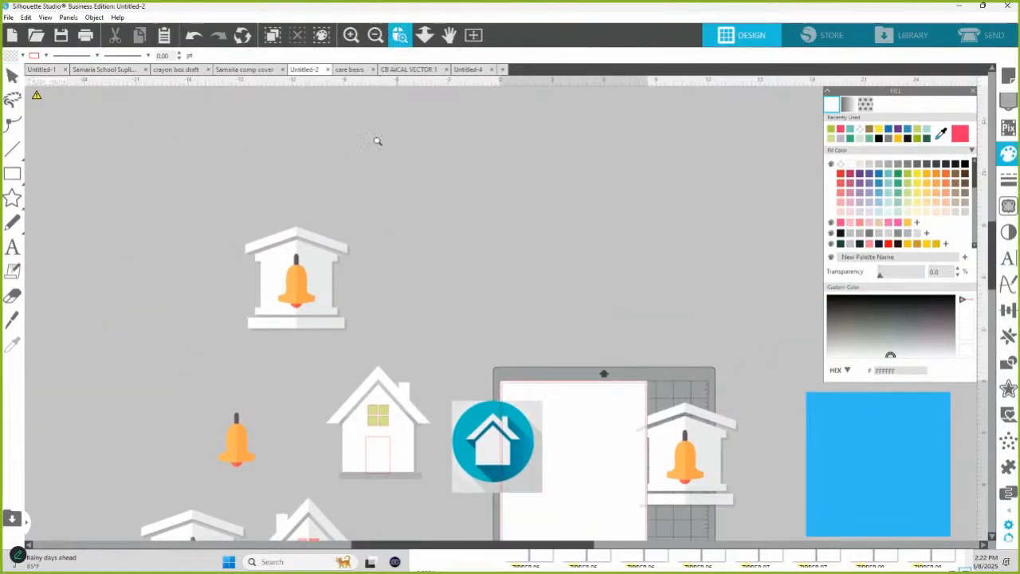
left_click_drag(246, 238, 423, 337)
right_click(433, 333)
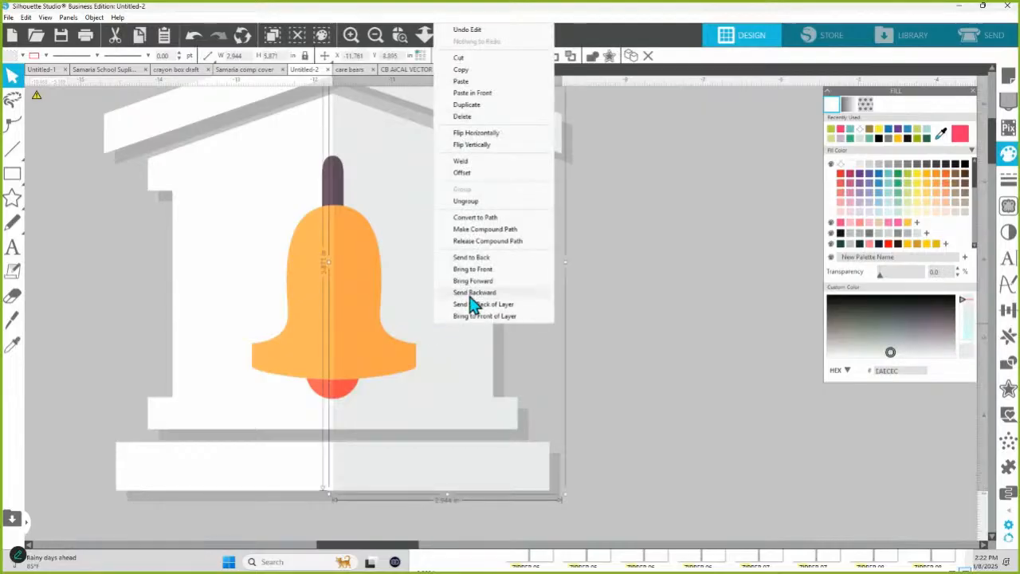
left_click(465, 201)
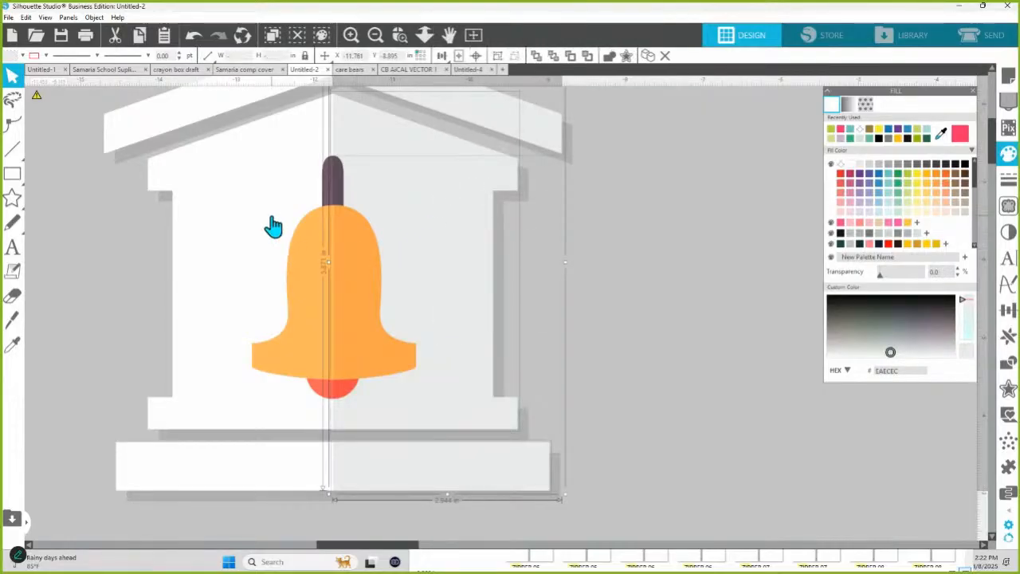
right_click(271, 223)
left_click(321, 392)
- Ungroup the orange bell body, then the red clapper together with the dark handle
right_click(324, 279)
left_click(367, 427)
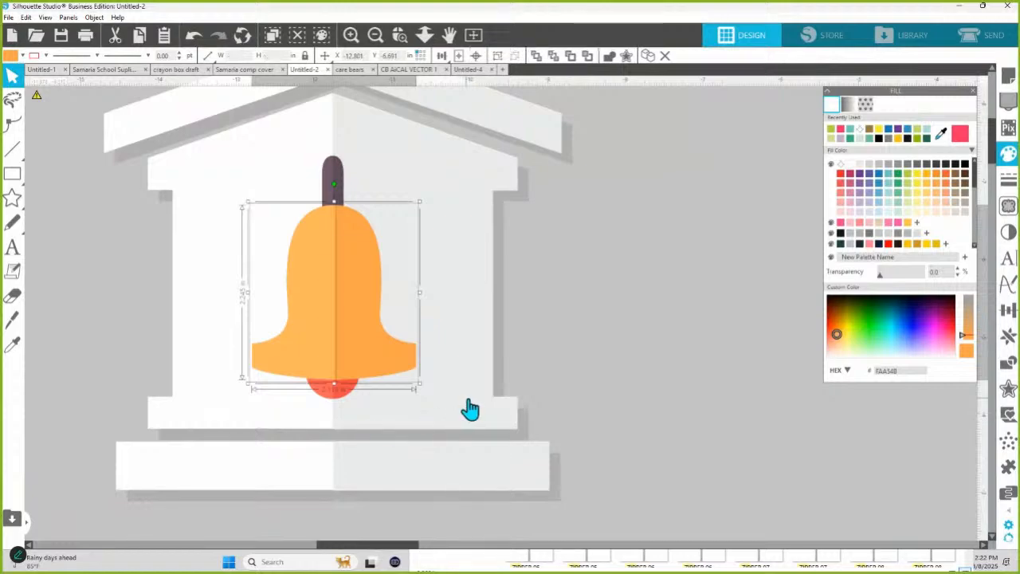
left_click(353, 397)
left_click(335, 199, "shift")
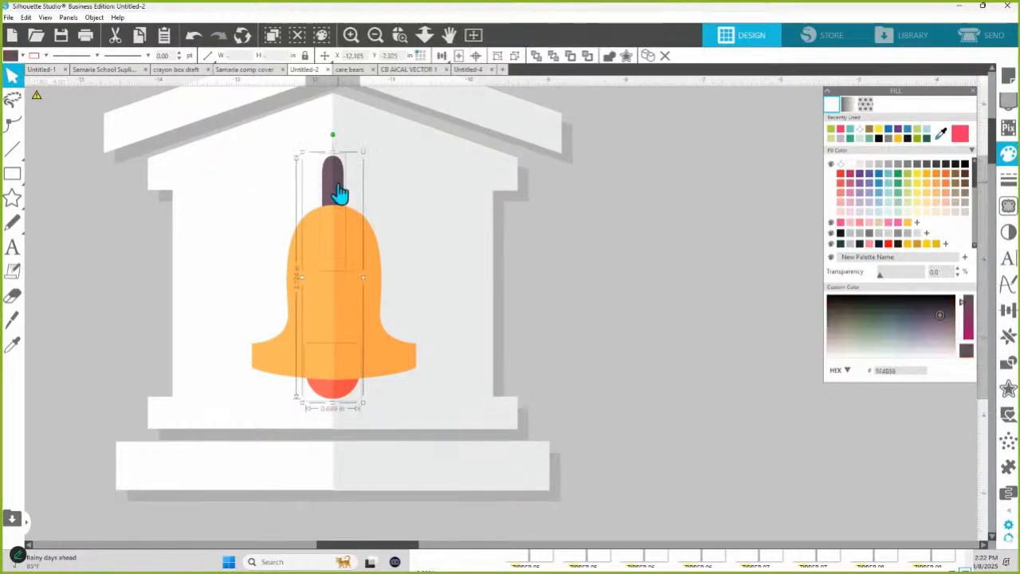
right_click(337, 189)
left_click(383, 362)
left_click(550, 382)
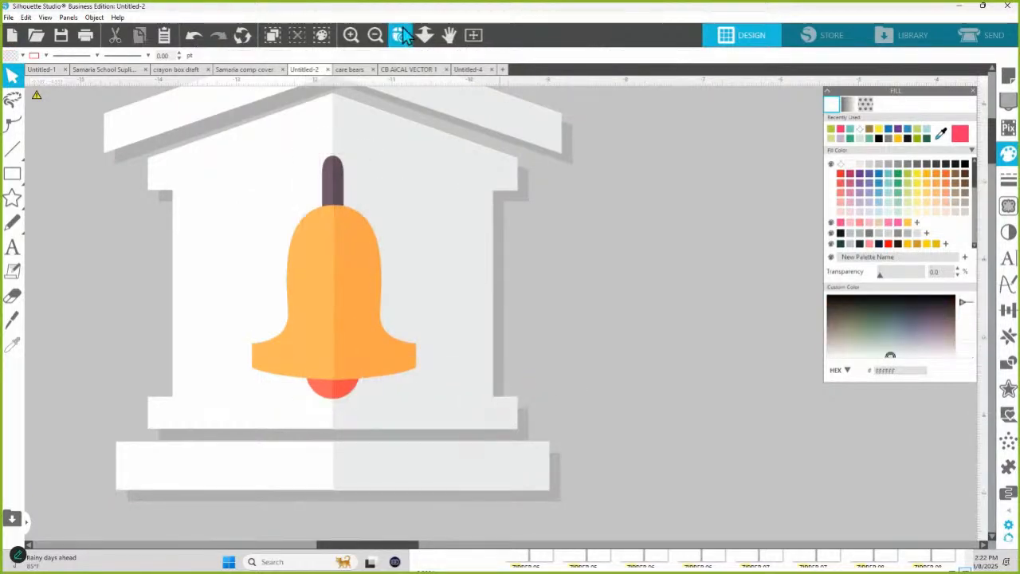
- Move the white wall piece with its shadow out of the copied house into the empty space beside it
left_click(424, 35)
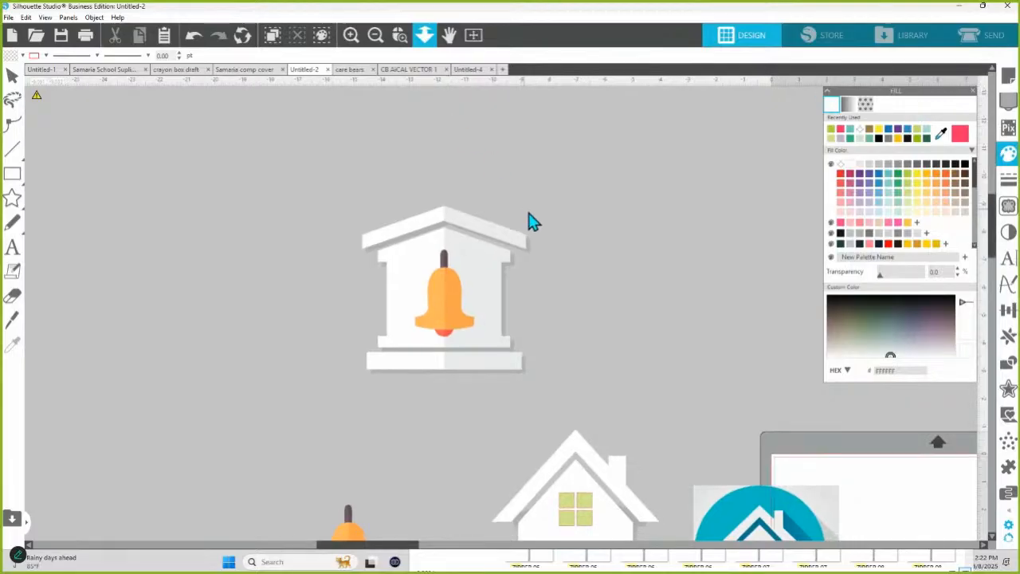
left_click(406, 342)
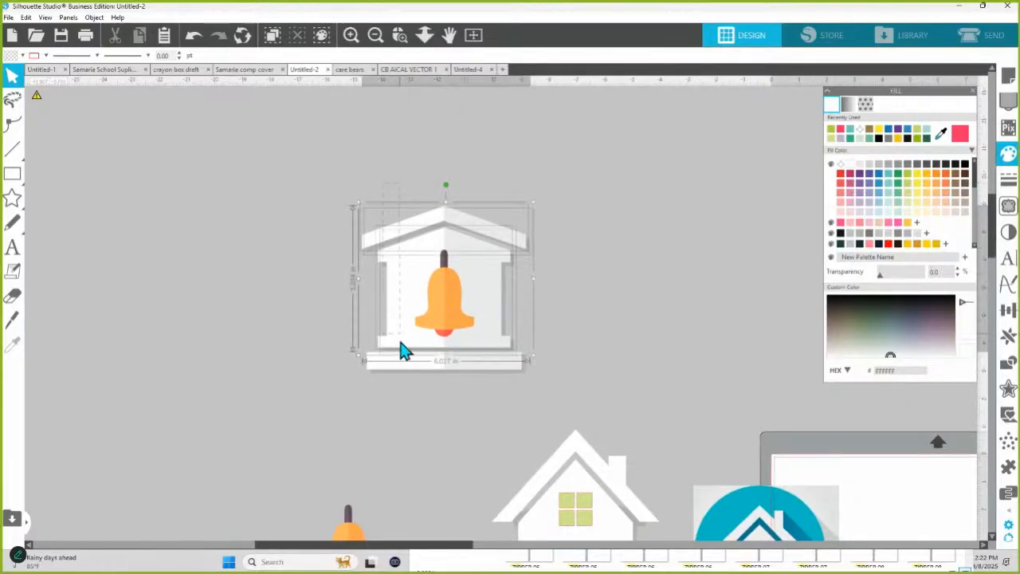
left_click(344, 322)
left_click(391, 303)
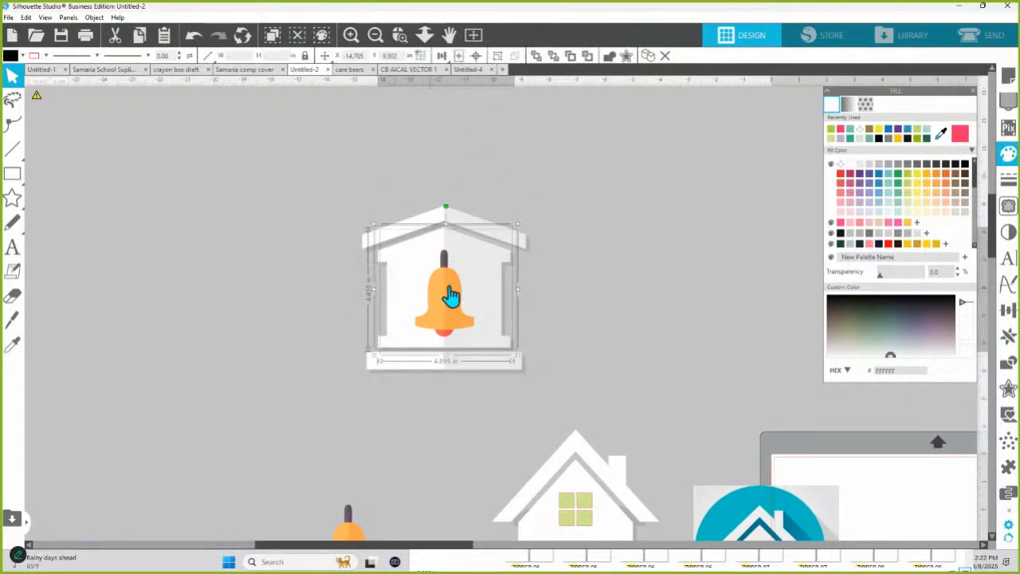
left_click_drag(399, 287, 194, 279)
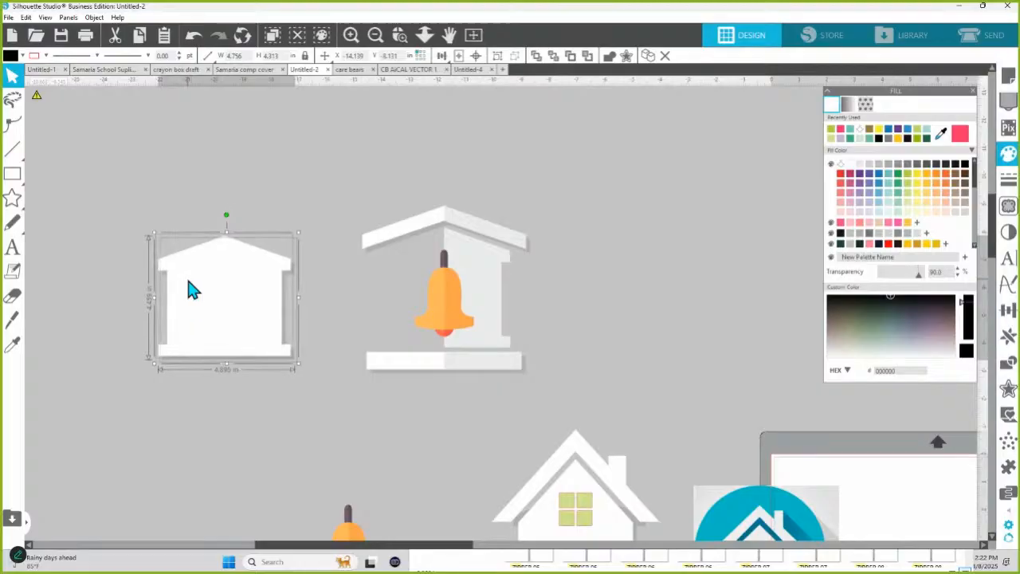
left_click(228, 164)
- Delete the eave and base corner points of the moved white wall piece, leaving a simple five-point house shape
left_click(399, 34)
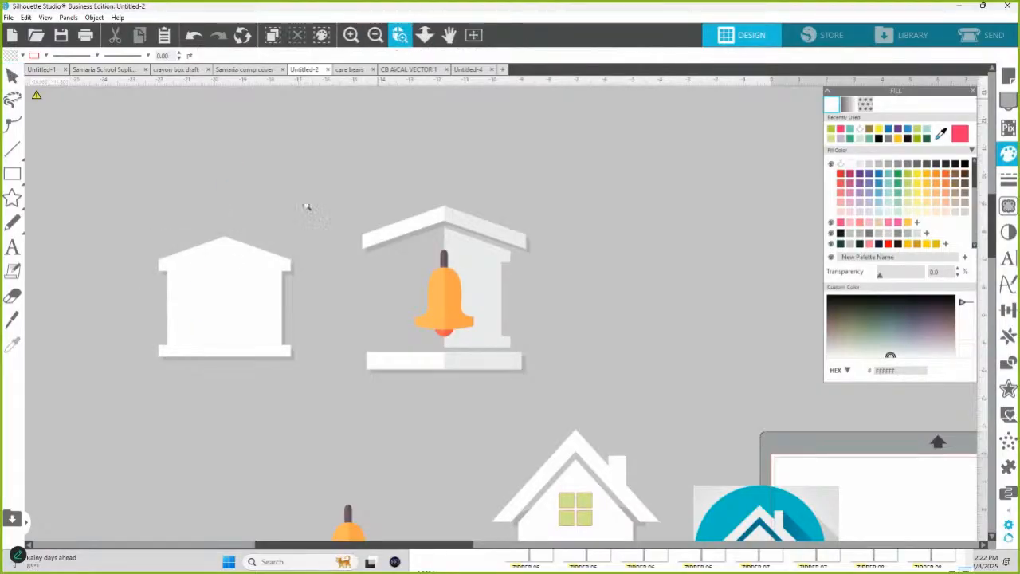
left_click_drag(200, 244, 339, 355)
left_click(424, 34)
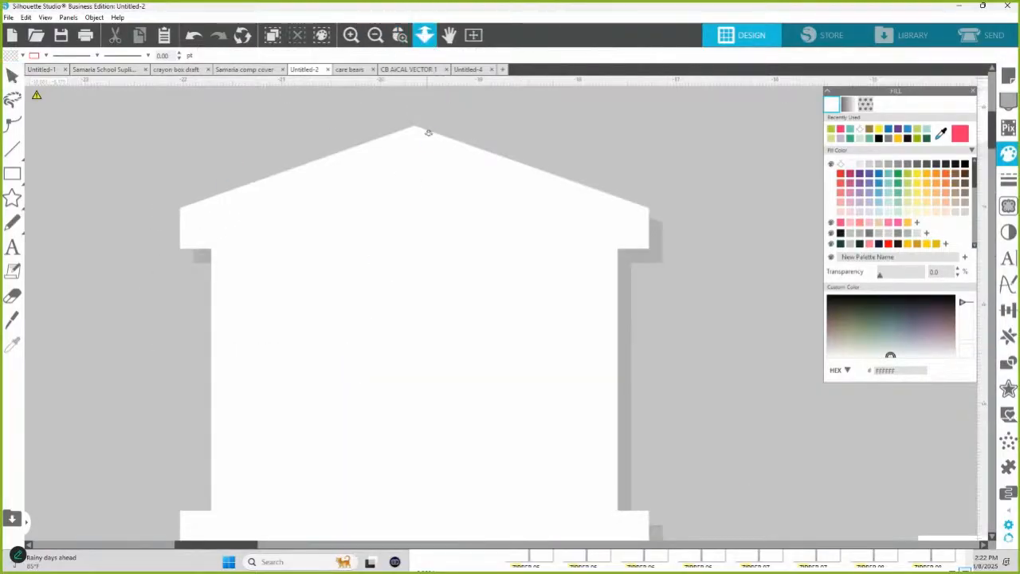
left_click_drag(430, 103, 429, 150)
double_click(467, 364)
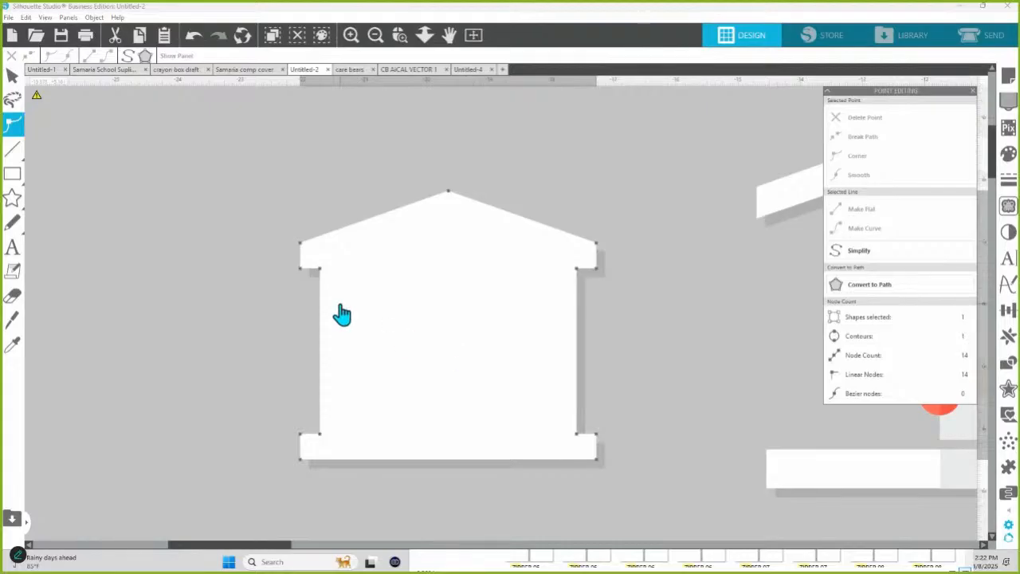
left_click_drag(273, 211, 305, 462)
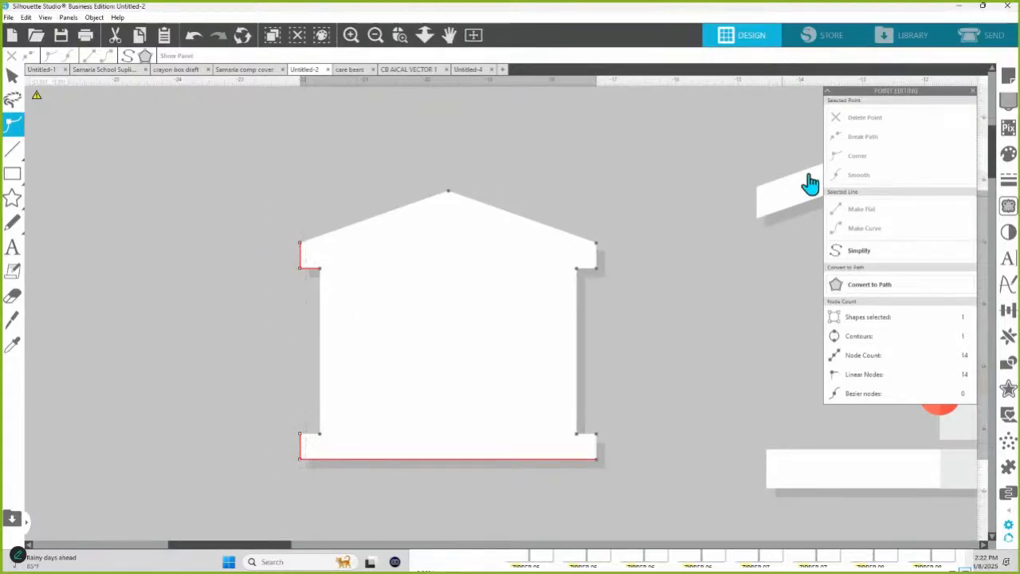
left_click(866, 118)
left_click_drag(596, 255, 594, 236)
left_click(873, 119)
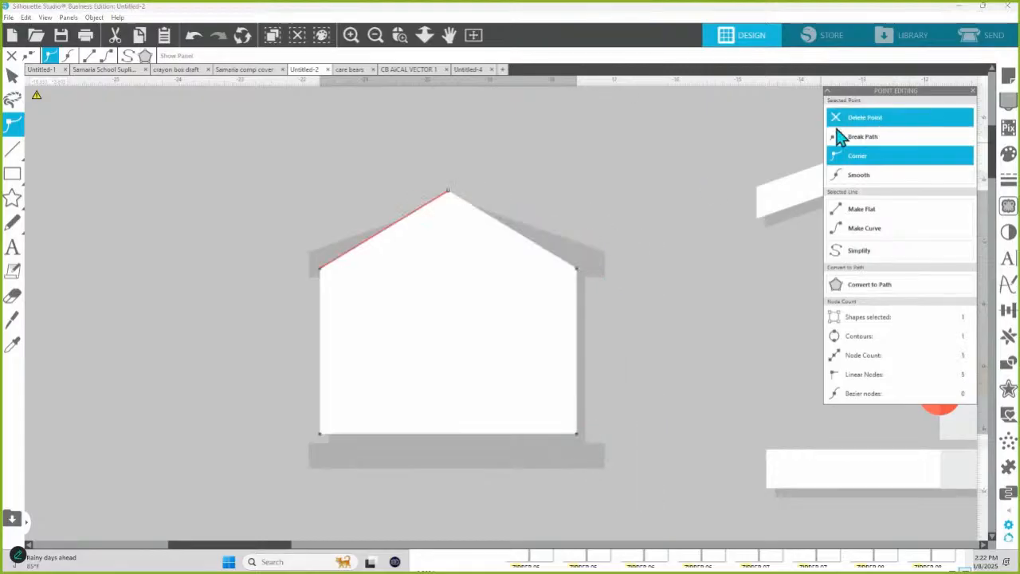
left_click(582, 223)
- Raise the peak point of the white house shape to steepen its gable, making the shape about 4.79 in high
left_click(449, 191)
key("Up")
key("Up")
key("Up")
key("Up")
key("Up")
key("Up")
key("Up")
key("Up")
key("Up")
key("Up")
key("Up")
key("Up")
key("Up")
key("Up")
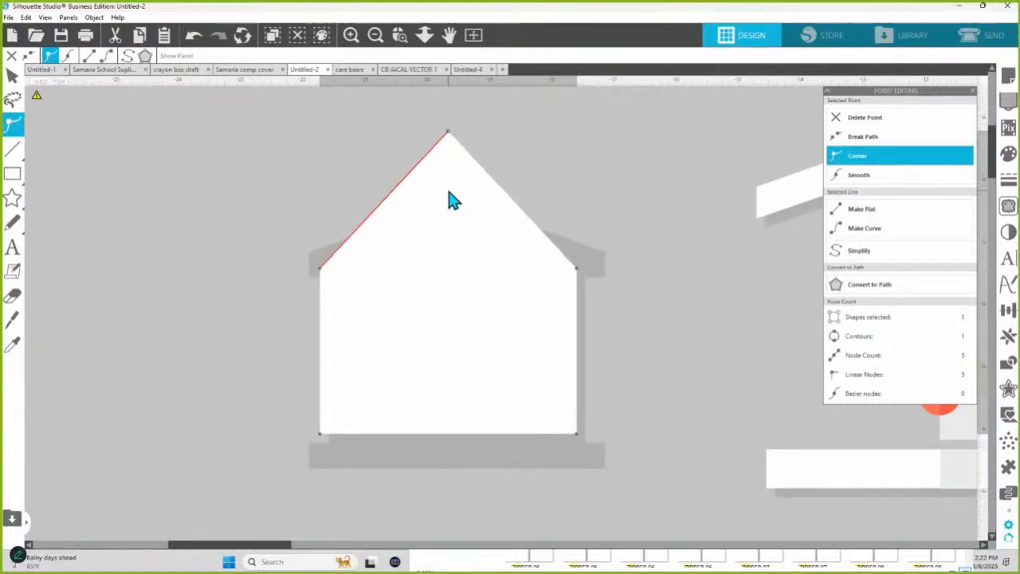
key("Down")
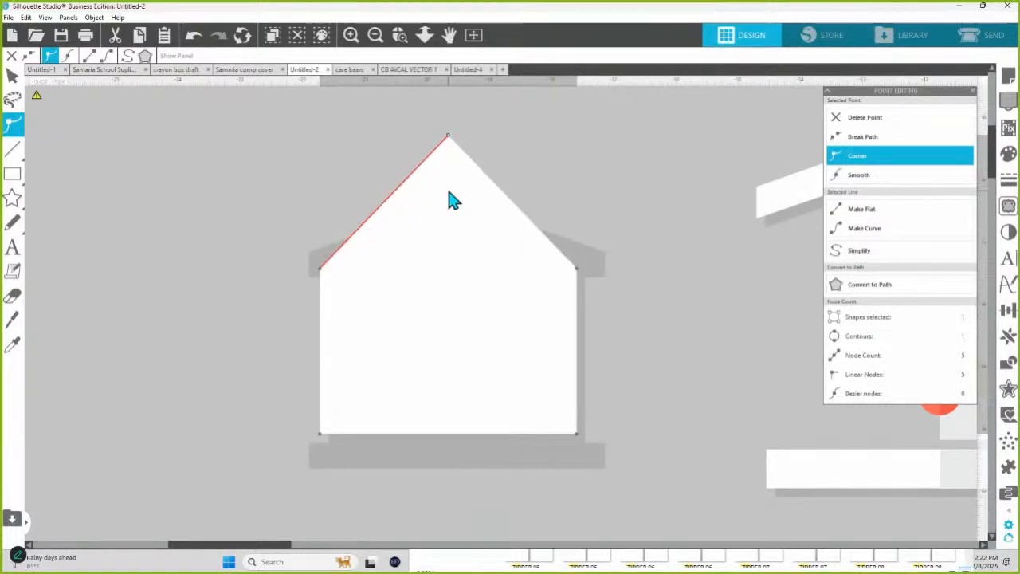
left_click(424, 34)
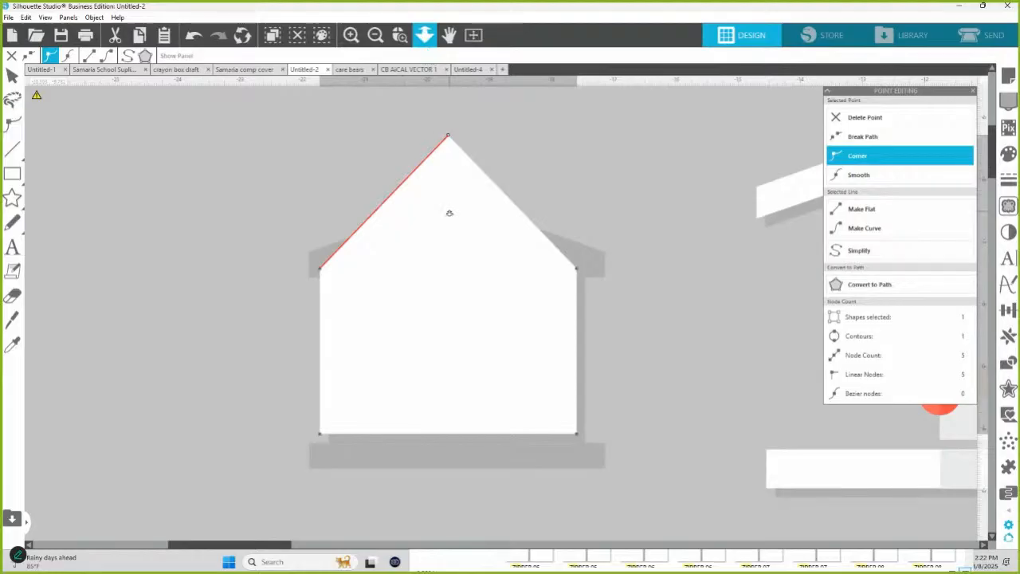
left_click_drag(449, 214, 448, 164)
left_click(501, 278)
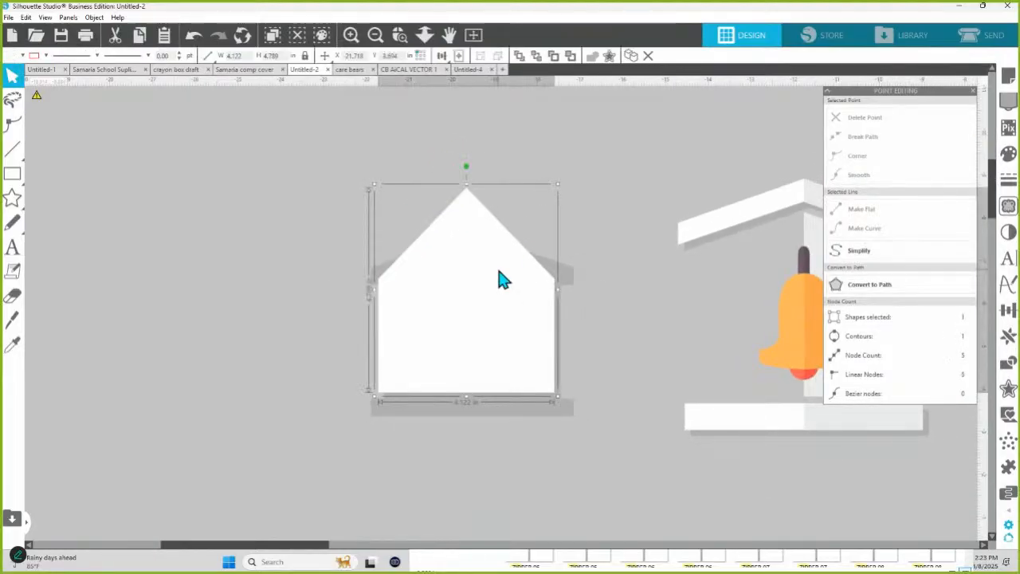
- Add an outer offset with sharp corners around the white house shape as a roof guide
left_click(1009, 396)
left_click(861, 131)
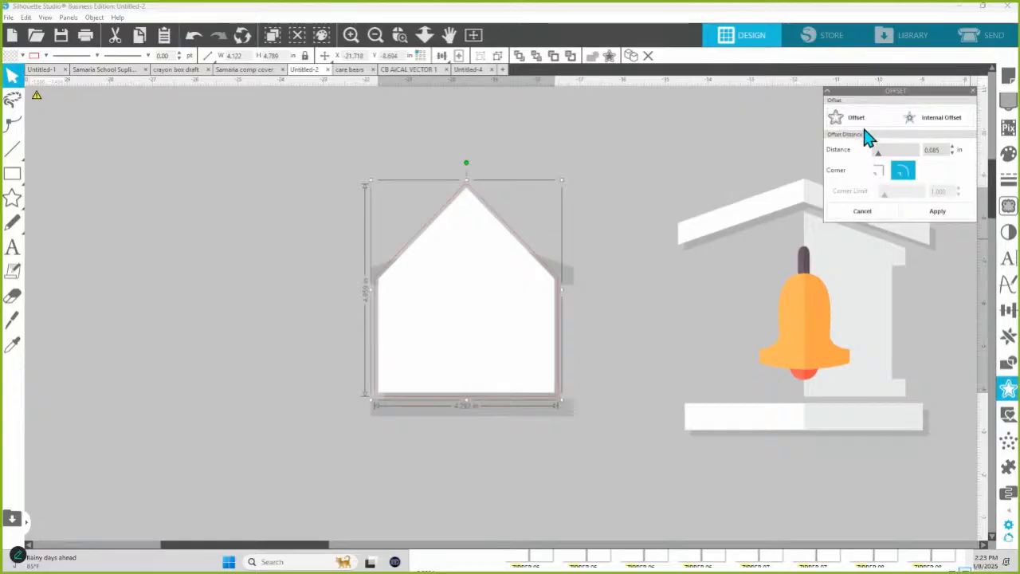
left_click(880, 173)
left_click_drag(877, 153, 881, 156)
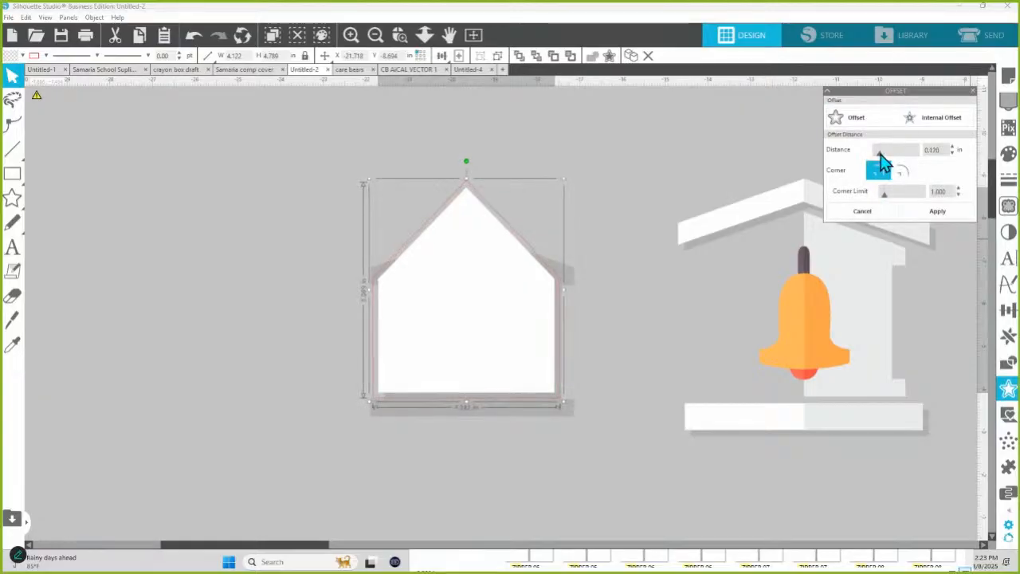
- Place the bell house's white roof strip over the peak of the new house and centre it on the offset outline
left_click(789, 218)
left_click_drag(784, 215, 450, 193)
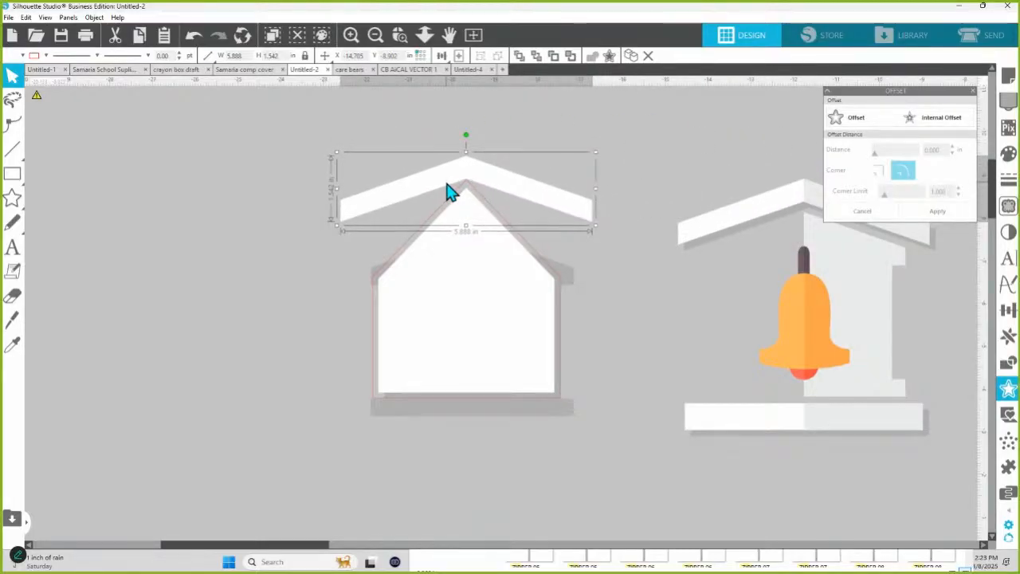
left_click(461, 199, "shift")
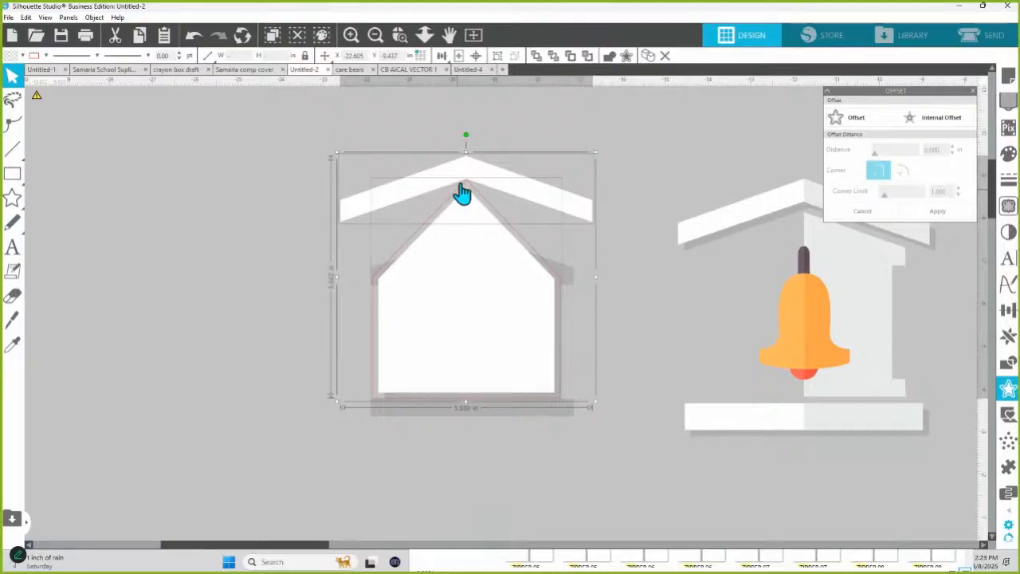
mouse_move(443, 58)
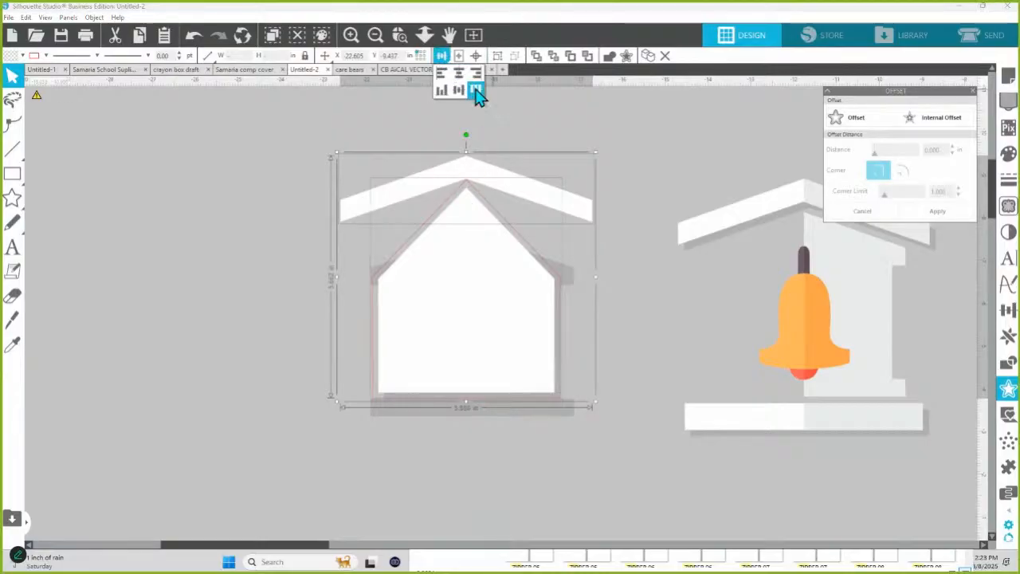
left_click(556, 130)
- Try to lower the outer end points of the roof strip with point editing
left_click(515, 197)
double_click(521, 205)
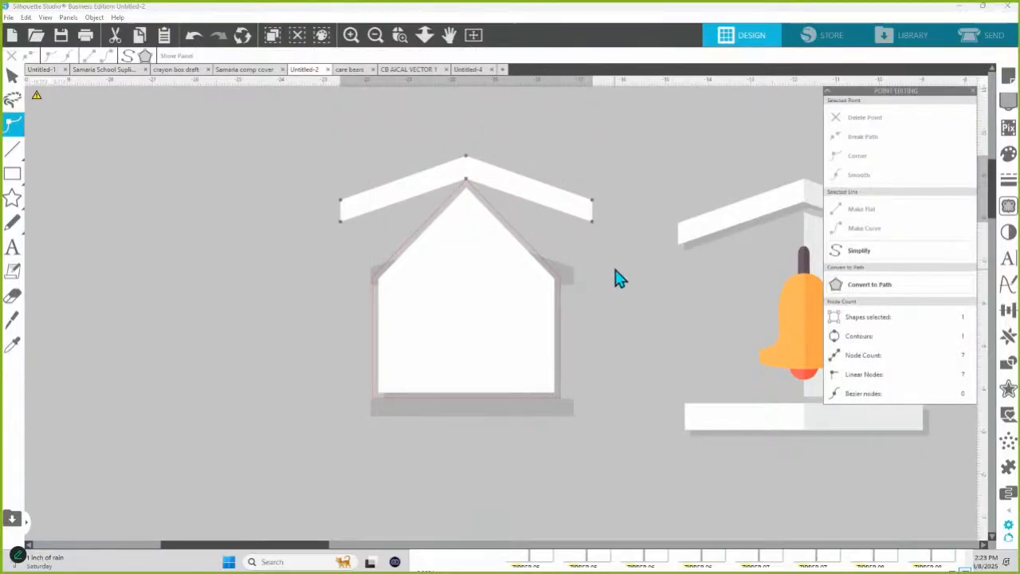
left_click(343, 204)
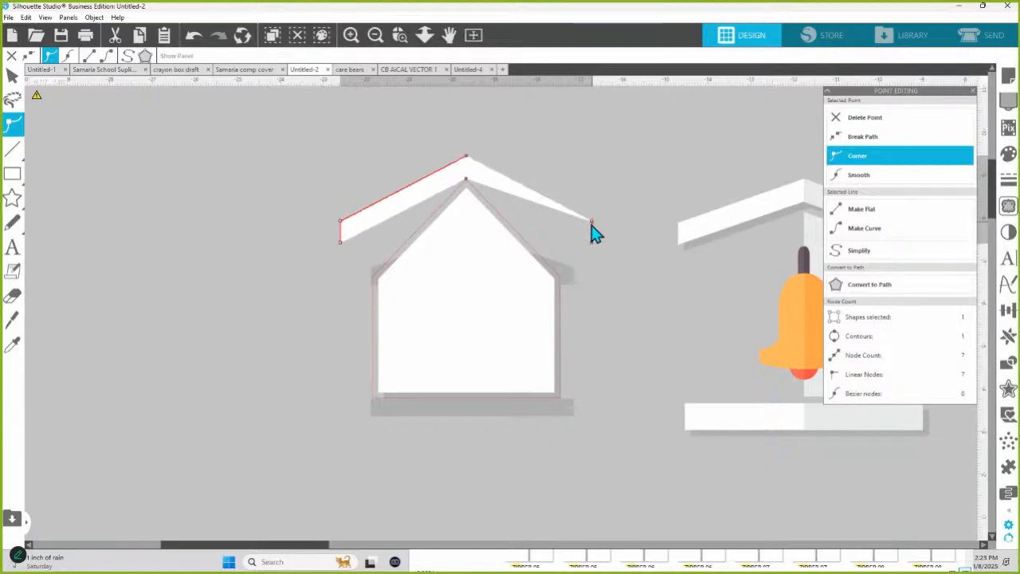
key("ctrl+z")
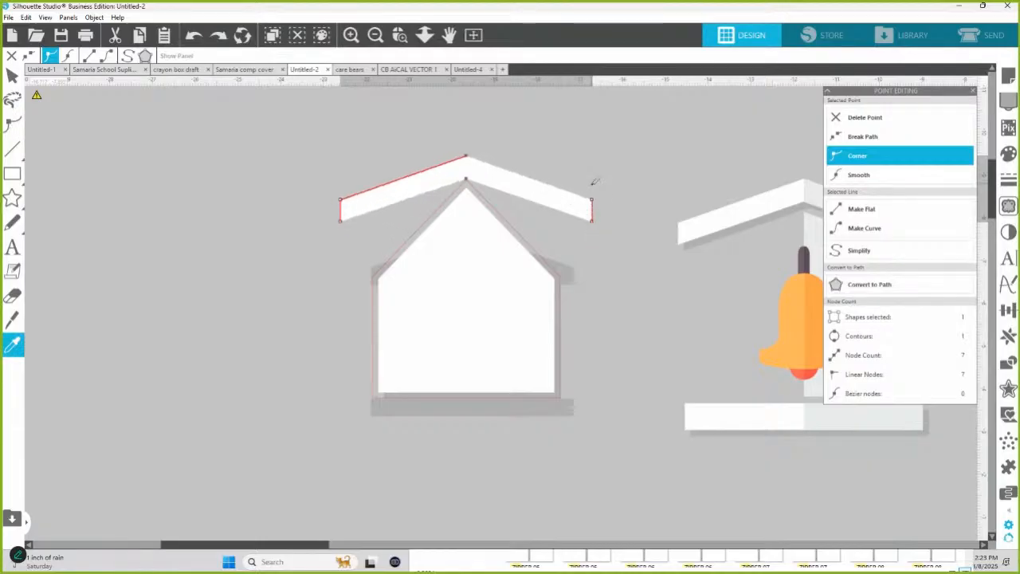
- Reopen the roof strip for point editing and delete the extra point at its lower right end
left_click(592, 230)
double_click(592, 232)
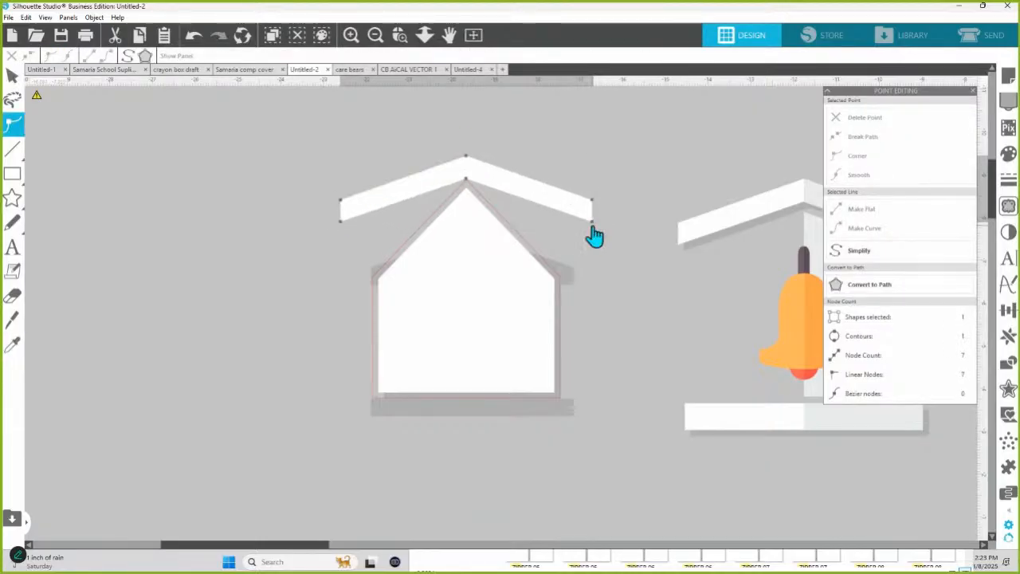
left_click(593, 227)
left_click(864, 119)
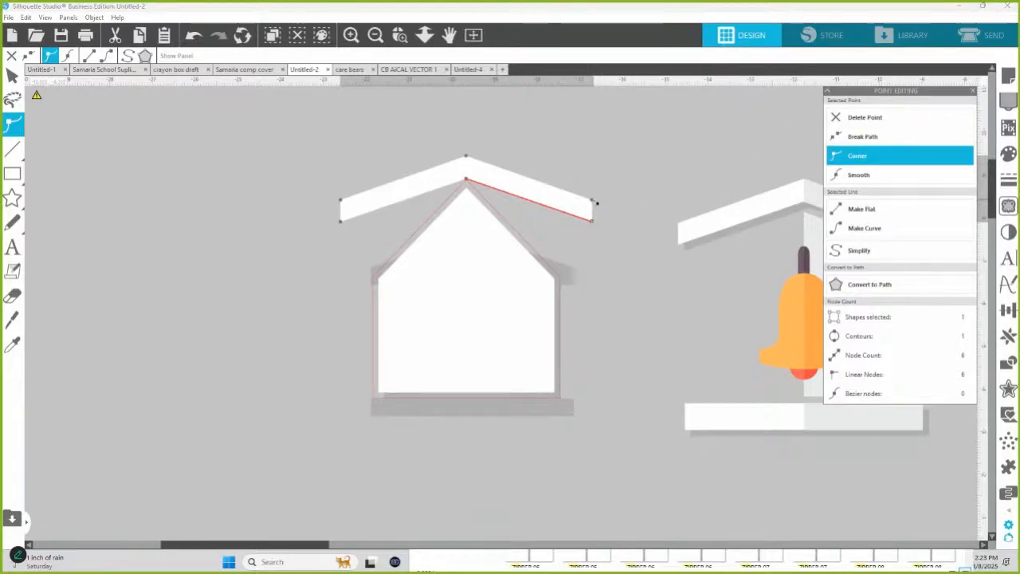
- Lower the end points on both sides of the roof strip until its inner slopes follow the offset outline's gable
left_click(342, 203)
key("Down")
key("Down")
key("Down")
key("Down")
key("Down")
key("Down")
key("Down")
key("Down")
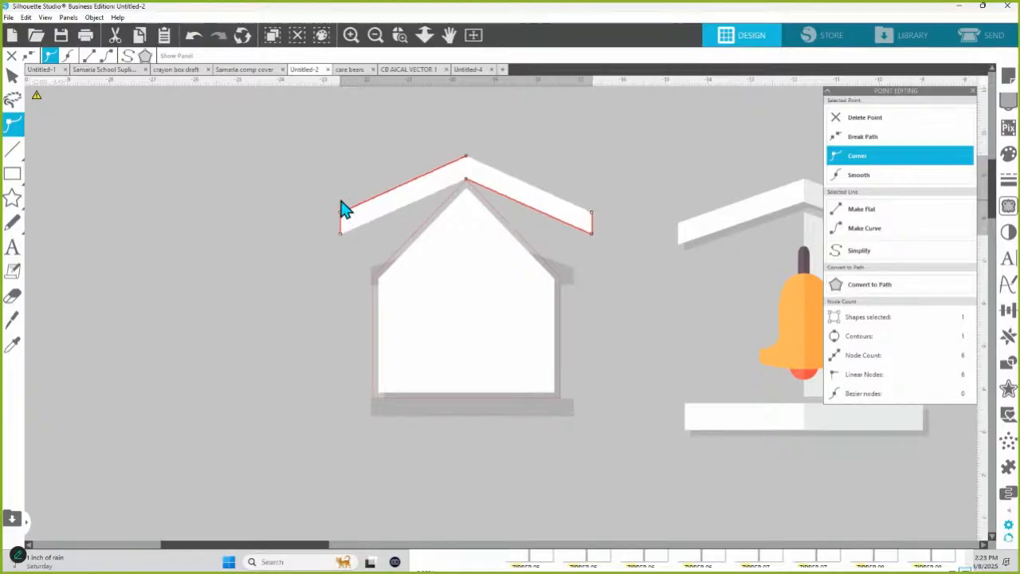
key("Down")
key("Down")
key("Down")
key("Down")
key("Down")
key("Down")
key("Down")
key("Down")
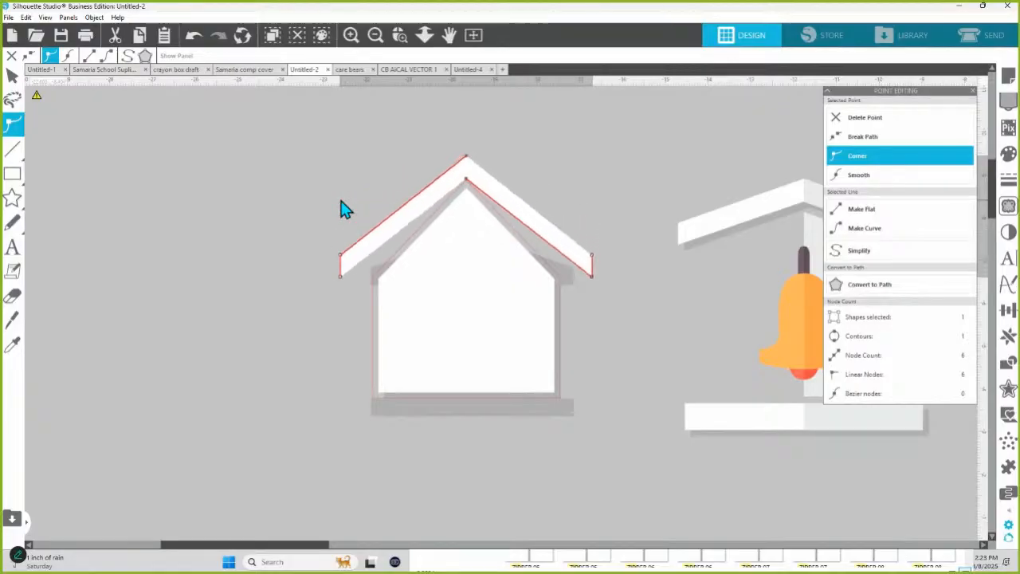
key("Down")
key("Down")
key("Down")
key("Down")
key("Down")
key("Down")
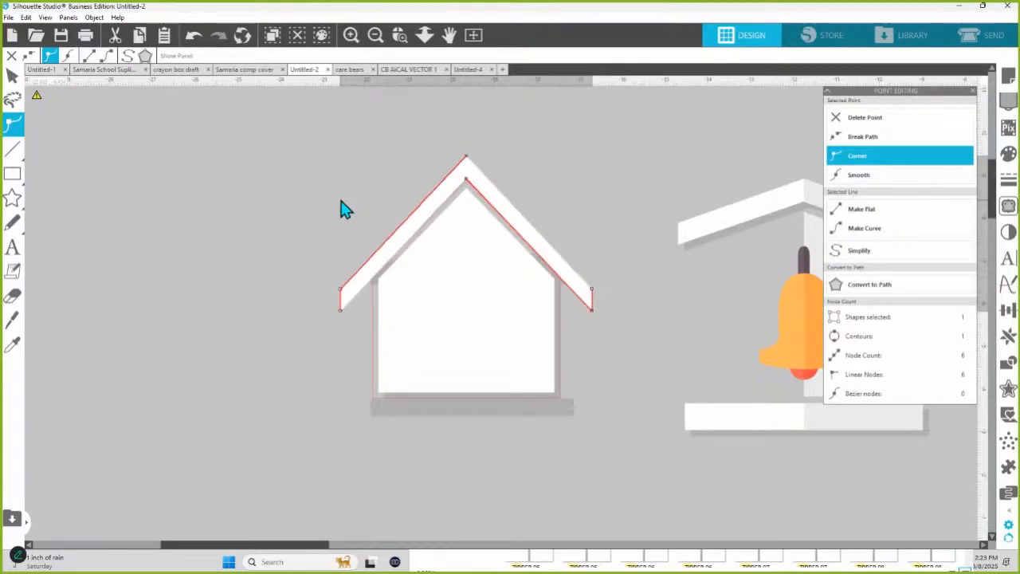
key("Up")
key("Up")
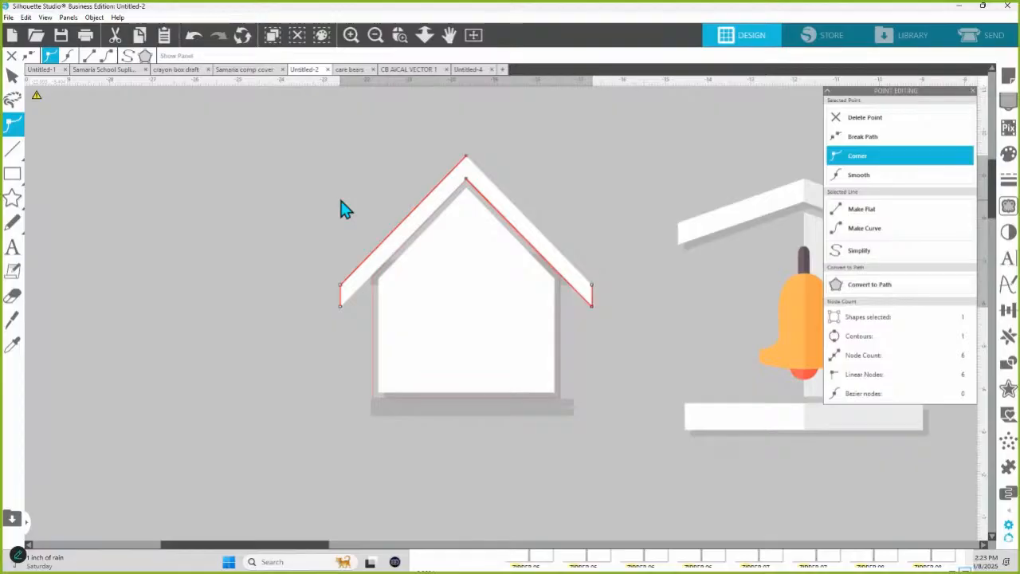
left_click(545, 183)
- Draw a rectangle about 7.94 by 3.38 in over the roof's lower ends and subtract it to trim the eaves flat
left_click(12, 173)
left_click_drag(280, 272, 626, 419)
left_click_drag(618, 284, 626, 290)
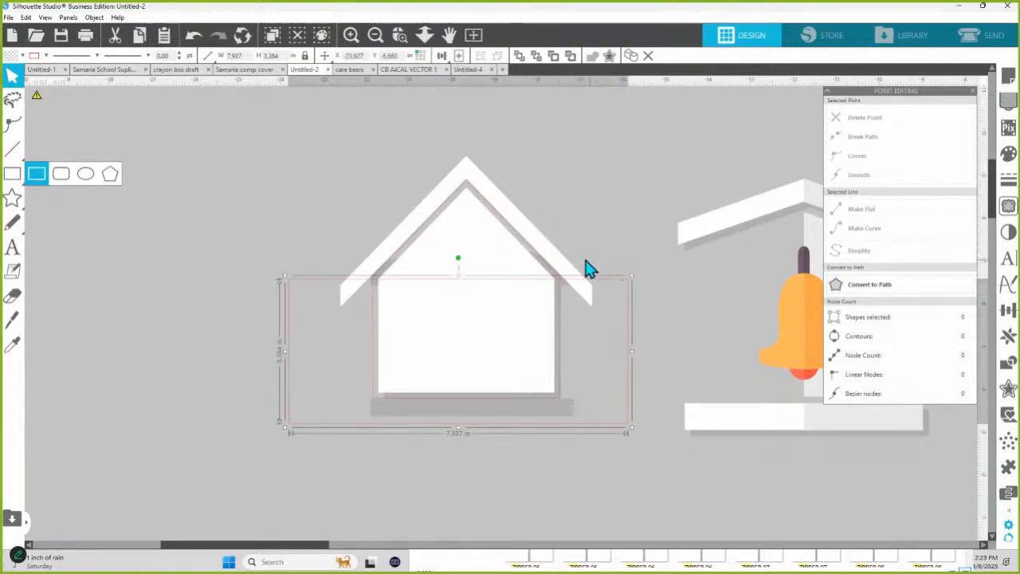
left_click(565, 269, "shift")
left_click(1008, 361)
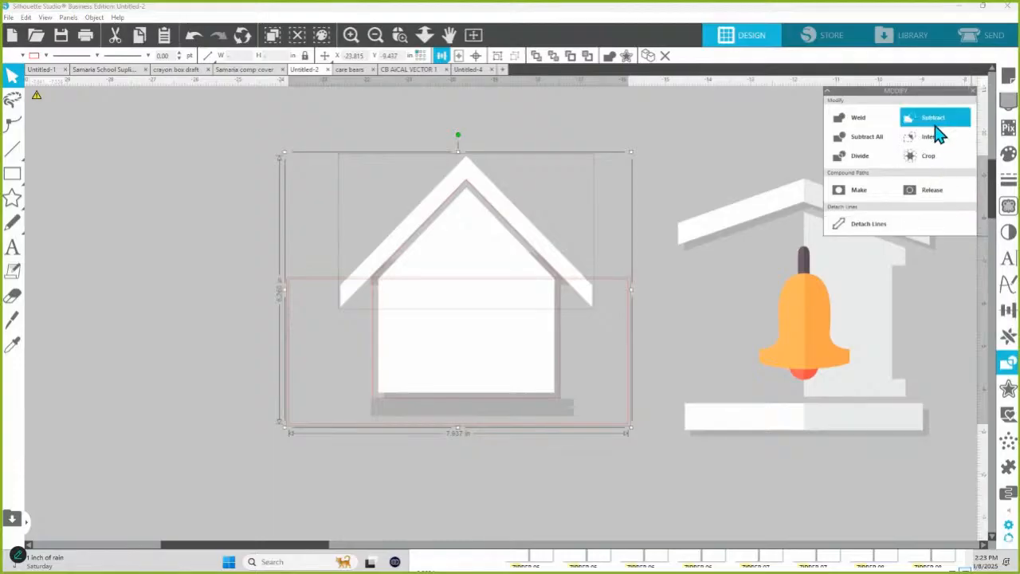
left_click(936, 125)
left_click(608, 420)
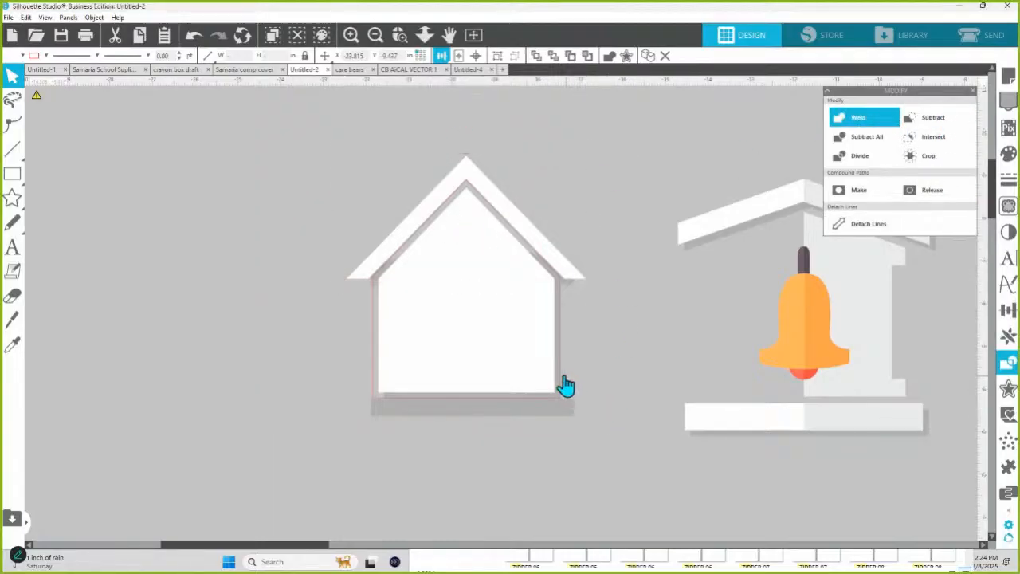
- Delete the leftover gray shadow and the offset outline around the new house
left_click(562, 383)
key("Delete")
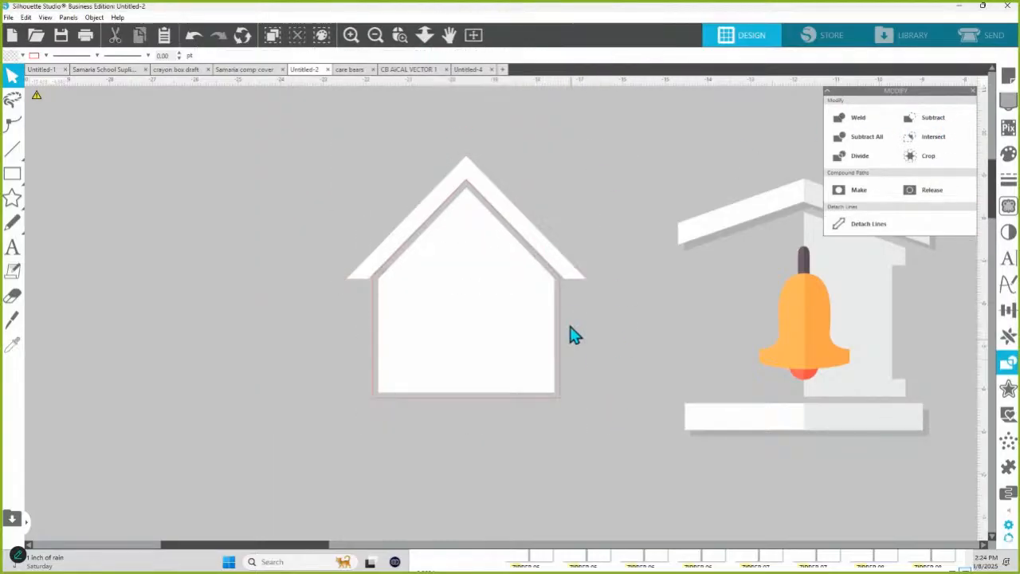
left_click(562, 327)
key("Delete")
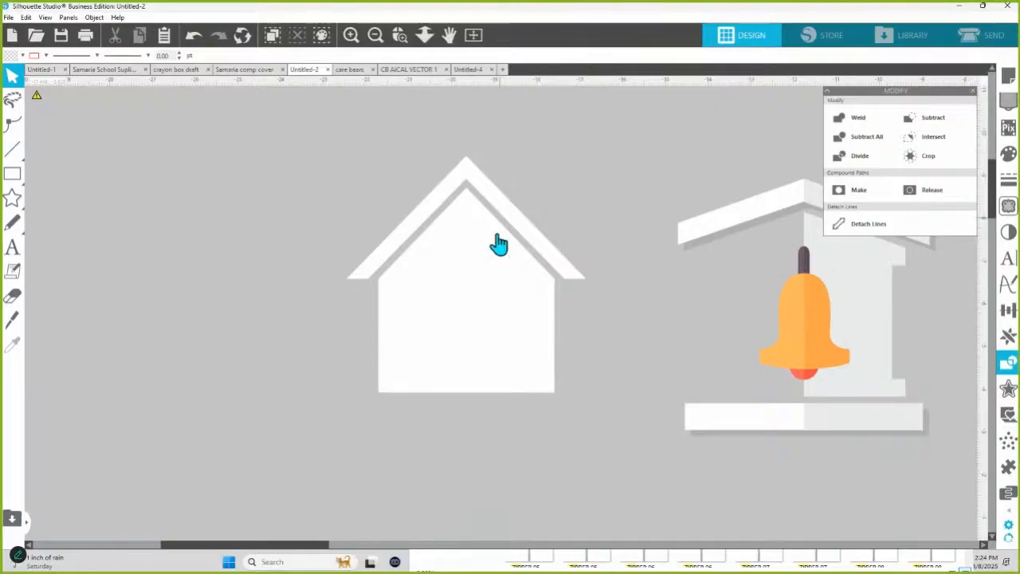
- Draw a window square of about 0.88 in under the gable and a thin vertical bar about 0.075 by 1.54 in through it
left_click(12, 174)
left_click_drag(449, 229, 490, 273)
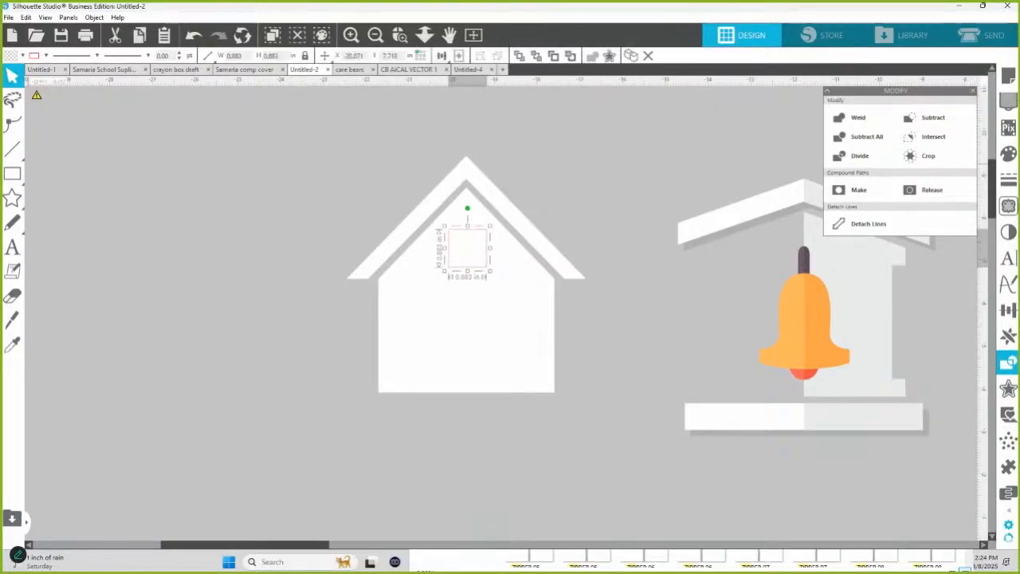
left_click(13, 174)
left_click_drag(469, 218, 468, 291)
- Fill the thin bar with olive green and replicate it as a rotated copy to form a cross over the window
left_click(1010, 157)
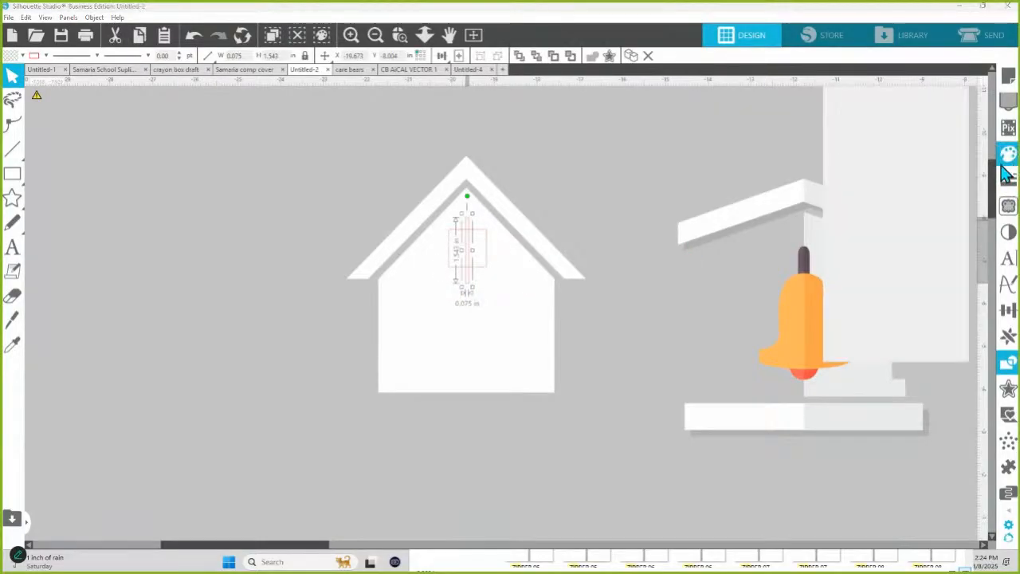
left_click(915, 196)
left_click(1007, 335)
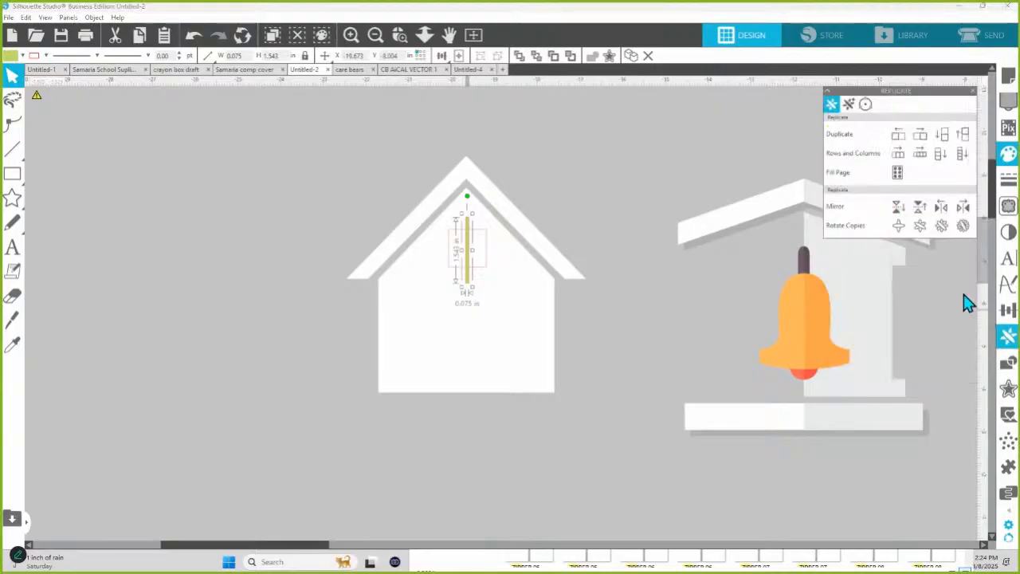
left_click(898, 207)
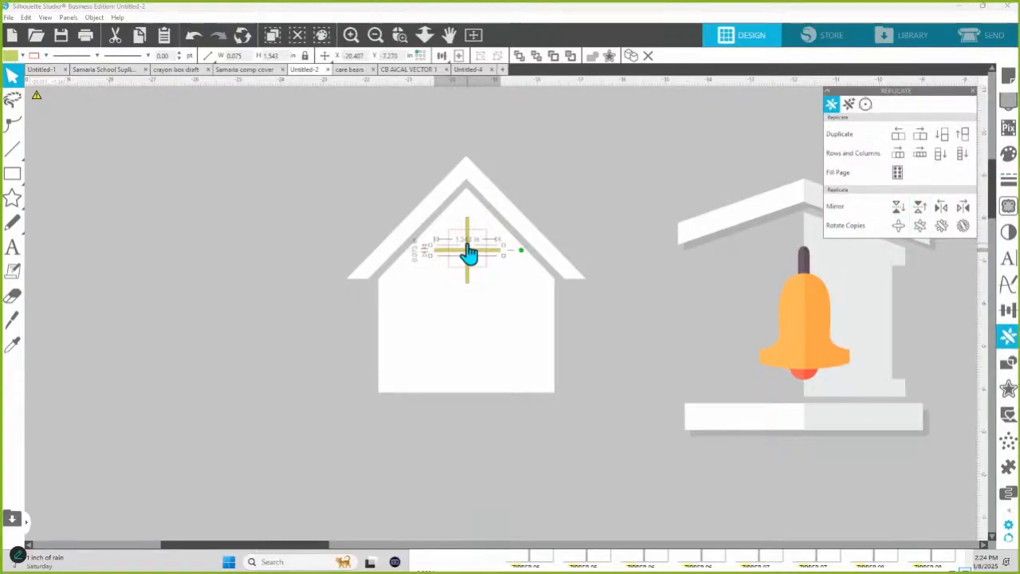
- Select the crossed bars with the window square, centre them together and cut the bars out to form four panes
left_click(470, 238, "shift")
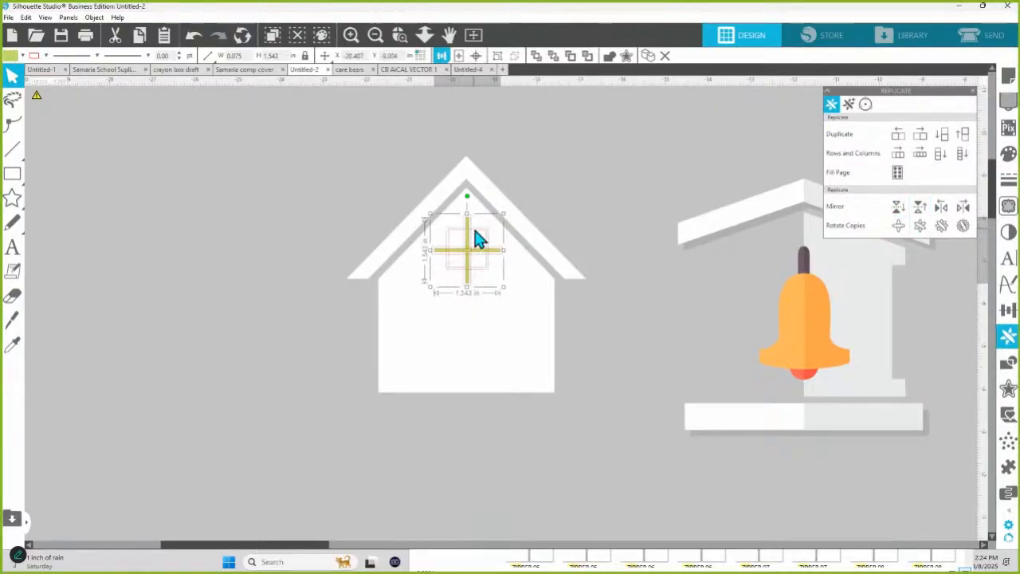
left_click(476, 57)
left_click(475, 58)
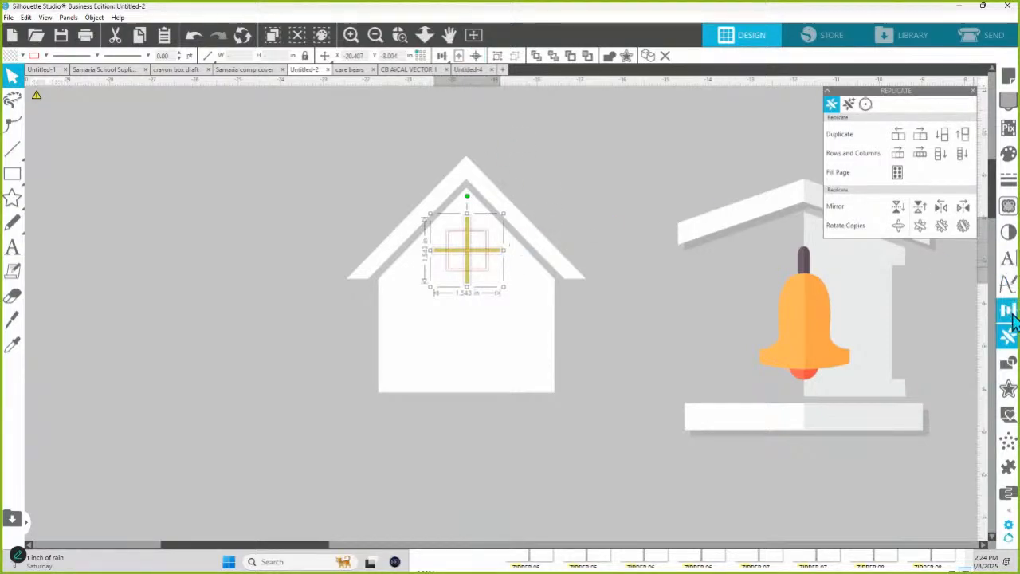
left_click(1009, 365)
left_click(930, 136)
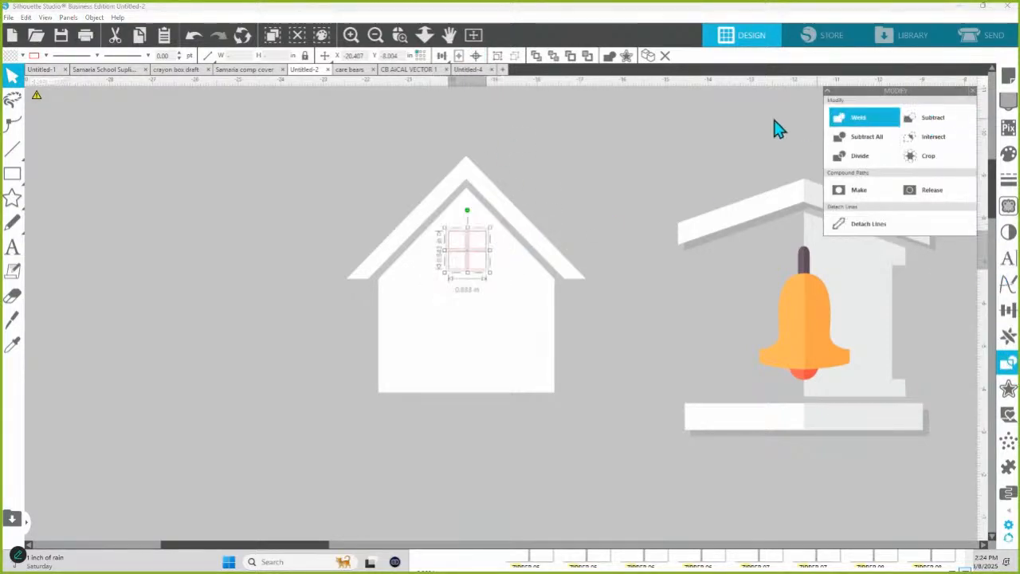
- Fill the four window panes under the gable with yellow-green
left_click(20, 55)
left_click(83, 120)
left_click(596, 180)
- Draw a chimney rectangle on the left roof slope and resize it to about 0.54 by 1 in
left_click(12, 178)
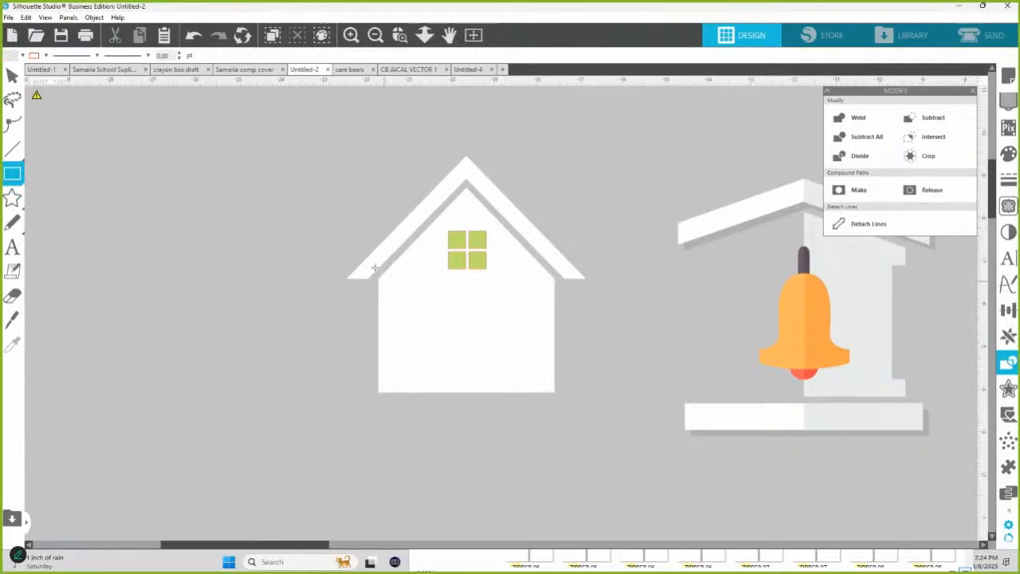
left_click_drag(386, 170, 416, 238)
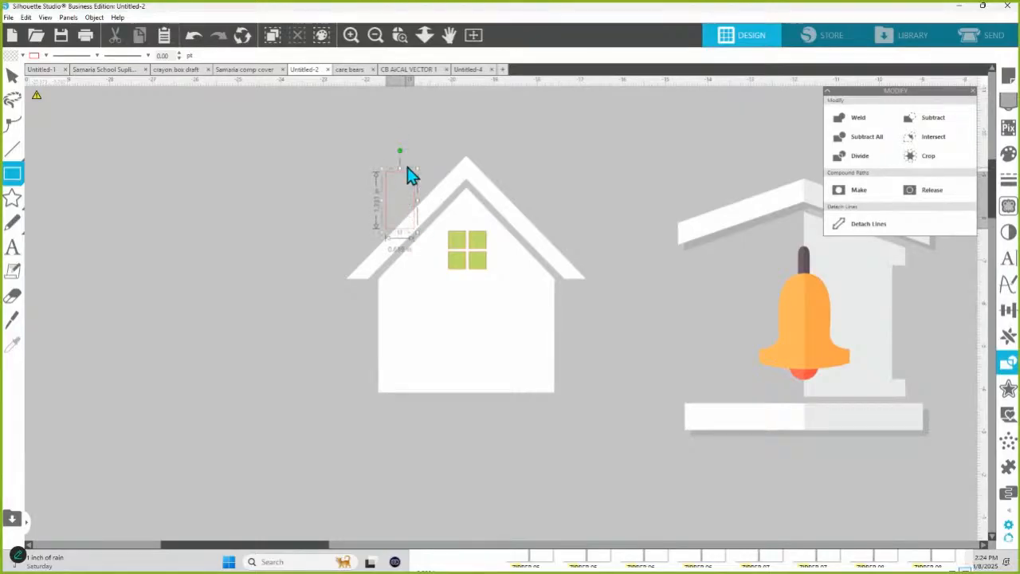
left_click_drag(407, 180, 388, 205)
left_click_drag(403, 172, 403, 184)
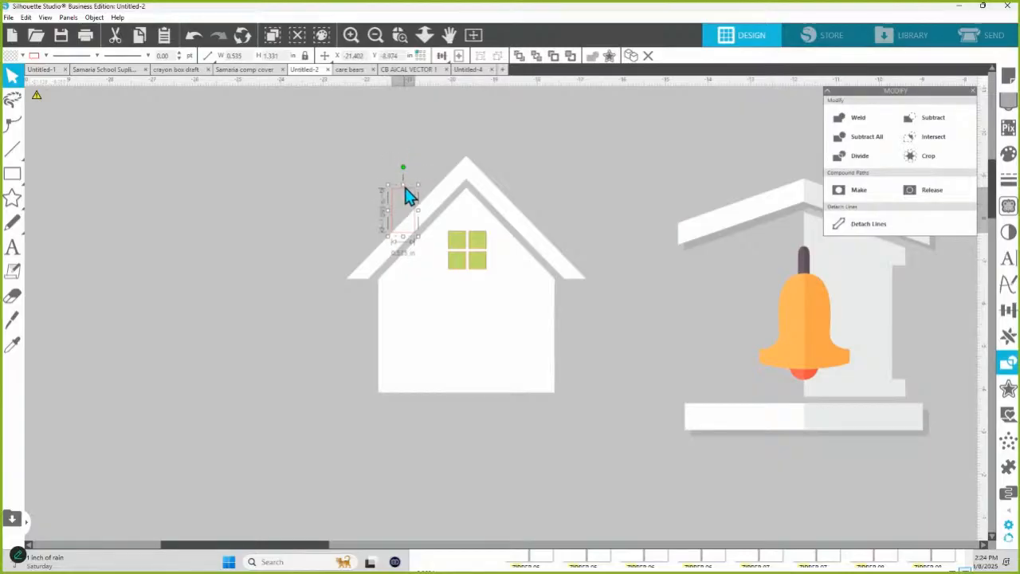
left_click(424, 158)
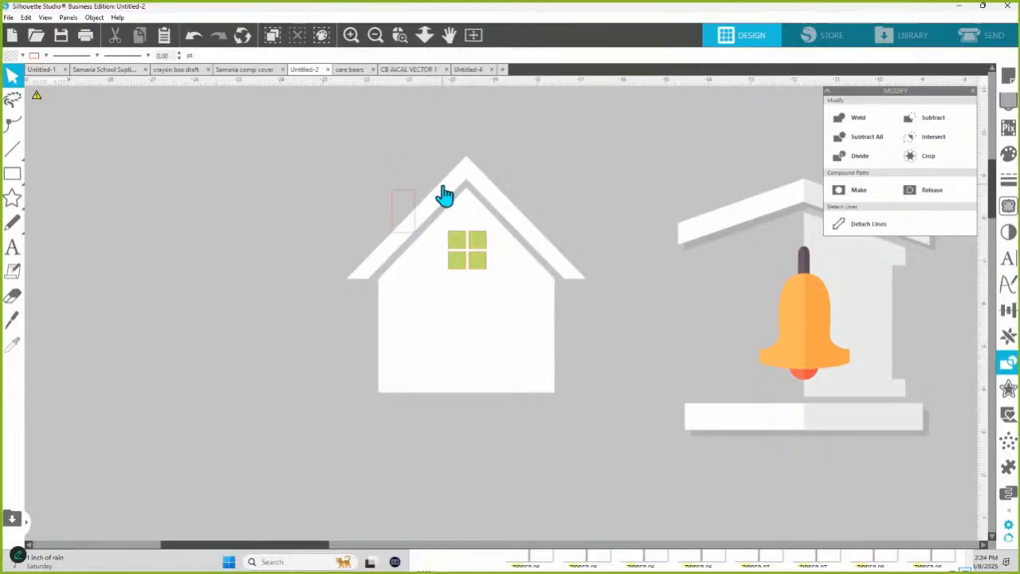
left_click(409, 200)
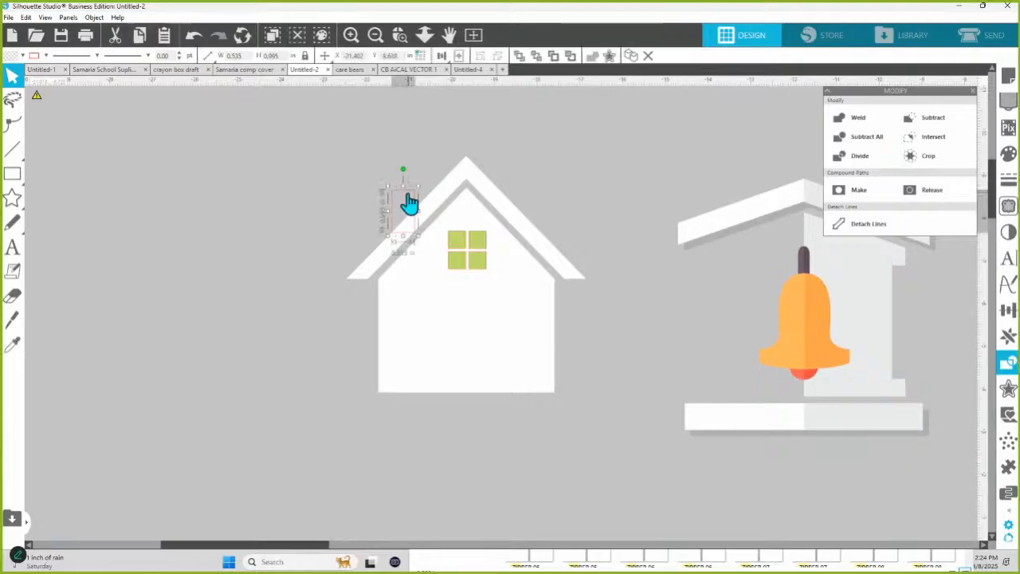
- Fill the chimney with the white sampled from the roof and shift it slightly to the right
key("i")
left_click(442, 196)
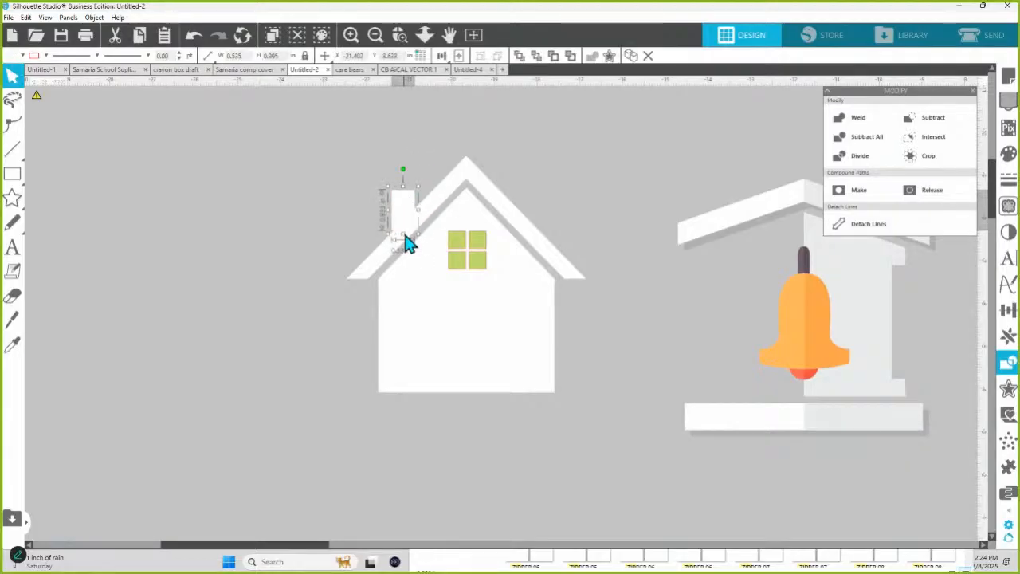
left_click_drag(407, 215, 410, 215)
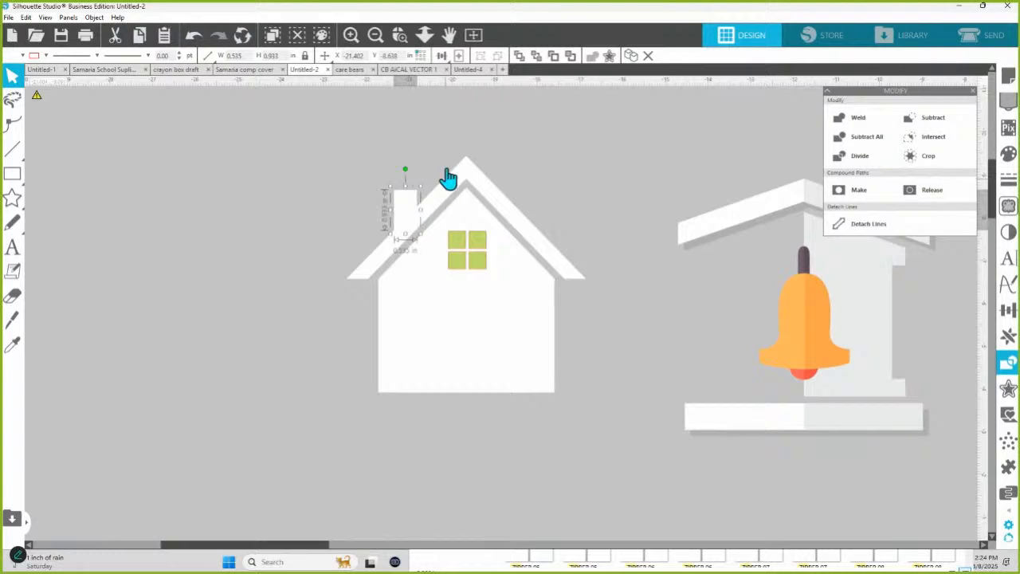
- Try to shorten the chimney from its lower edge to about 0.88 in high
left_click(449, 145)
left_click(404, 216)
left_click_drag(407, 243, 417, 212)
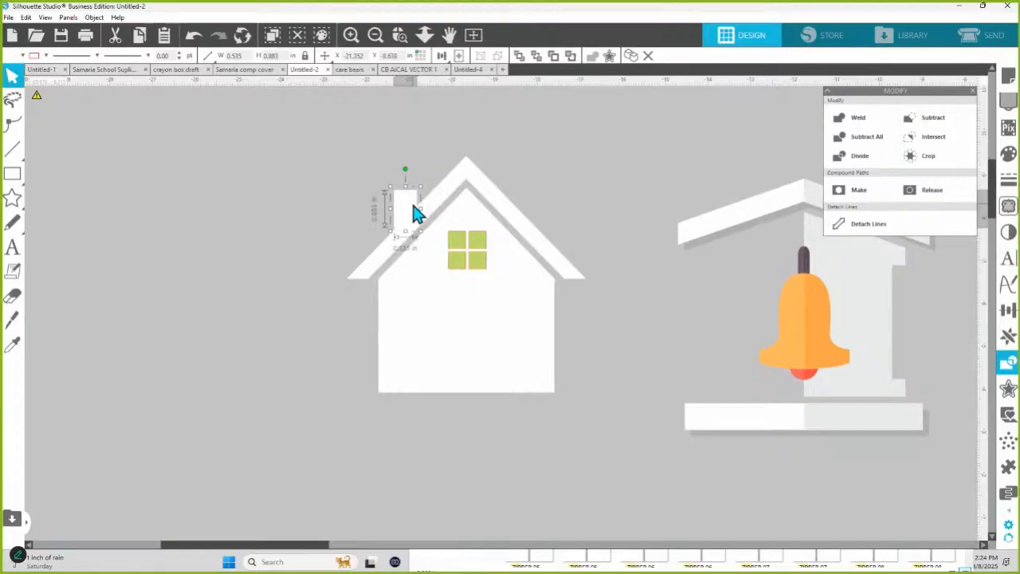
key("i")
key("ctrl+z")
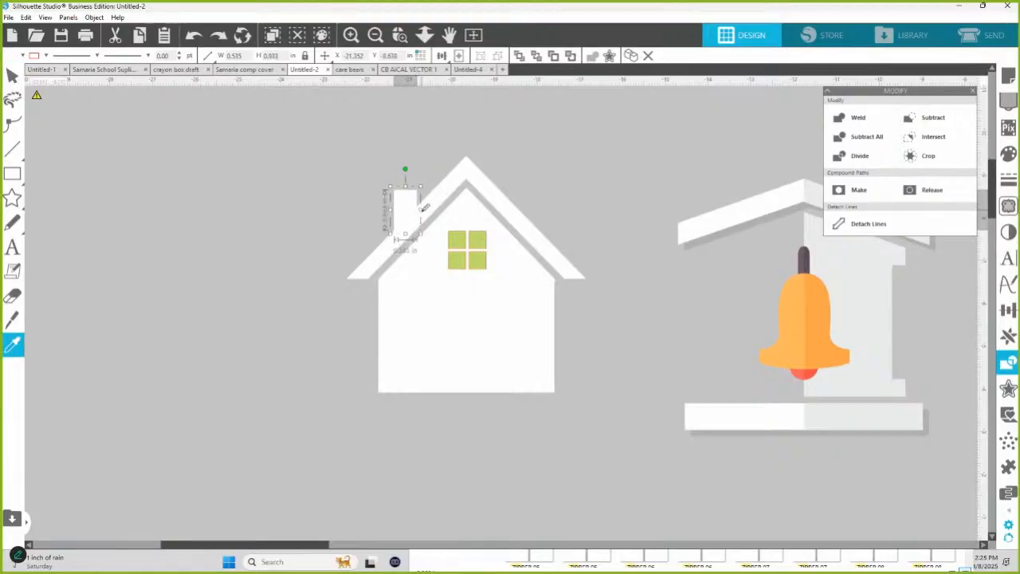
key("v")
left_click(355, 189)
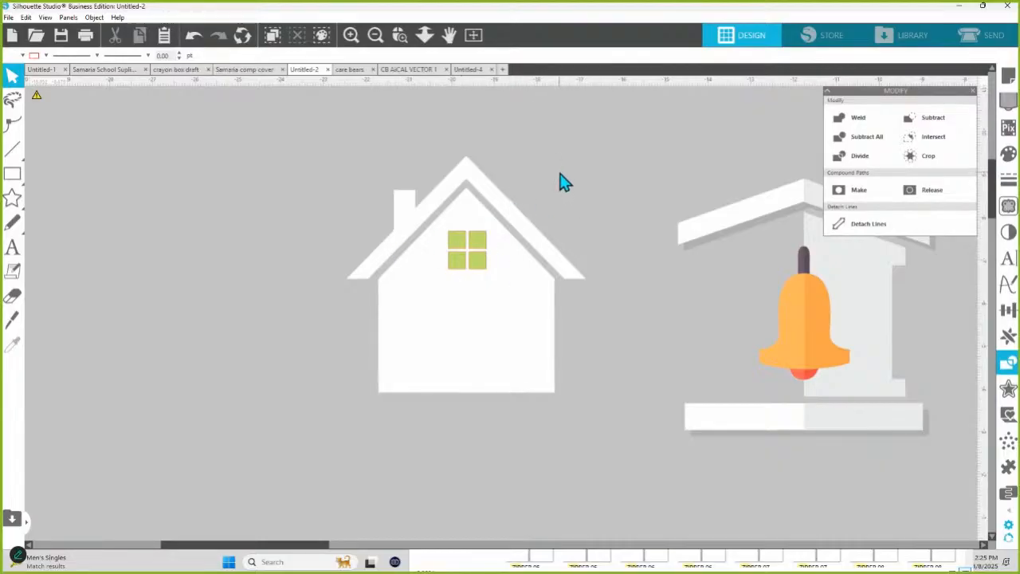
- Draw a rectangle about 3.51 by 7.61 in over the right half of the house and fill it with purple-blue
left_click(12, 174)
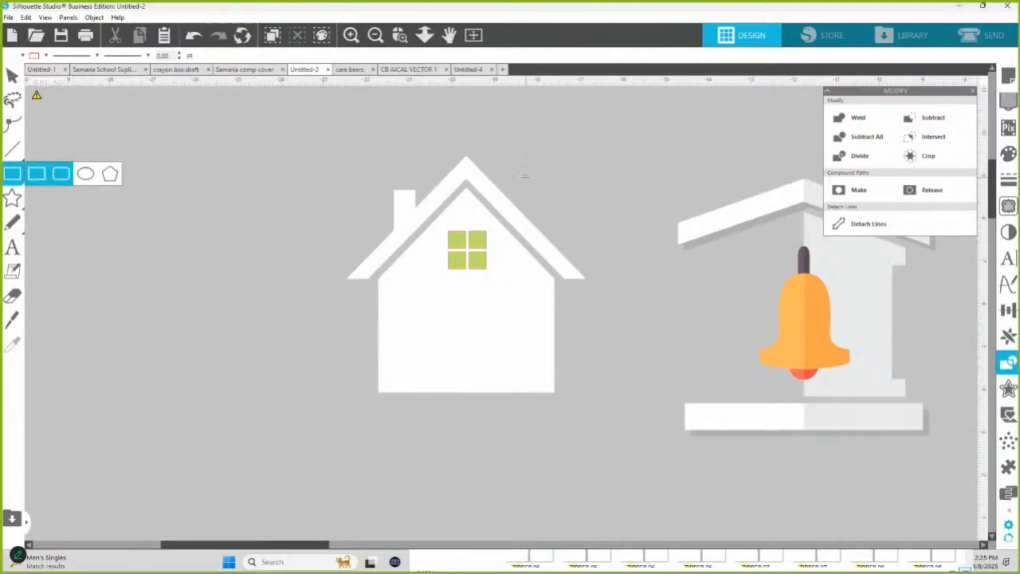
mouse_move(624, 450)
left_mouse_down()
mouse_move(621, 316)
mouse_move(542, 168)
mouse_move(475, 124)
left_mouse_up()
left_click(88, 134)
left_click(22, 56)
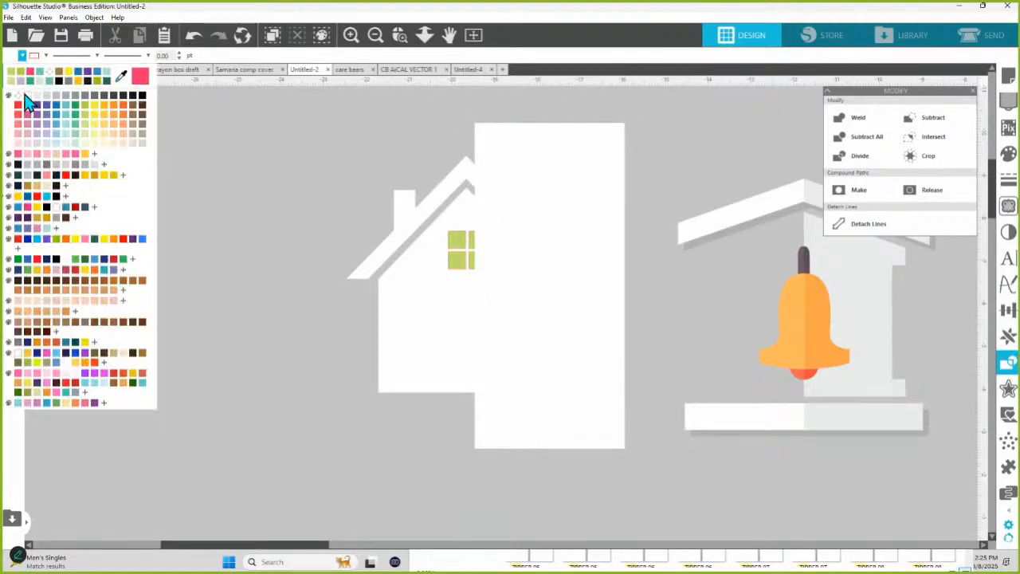
left_click(510, 208)
left_click(22, 56)
left_click(49, 116)
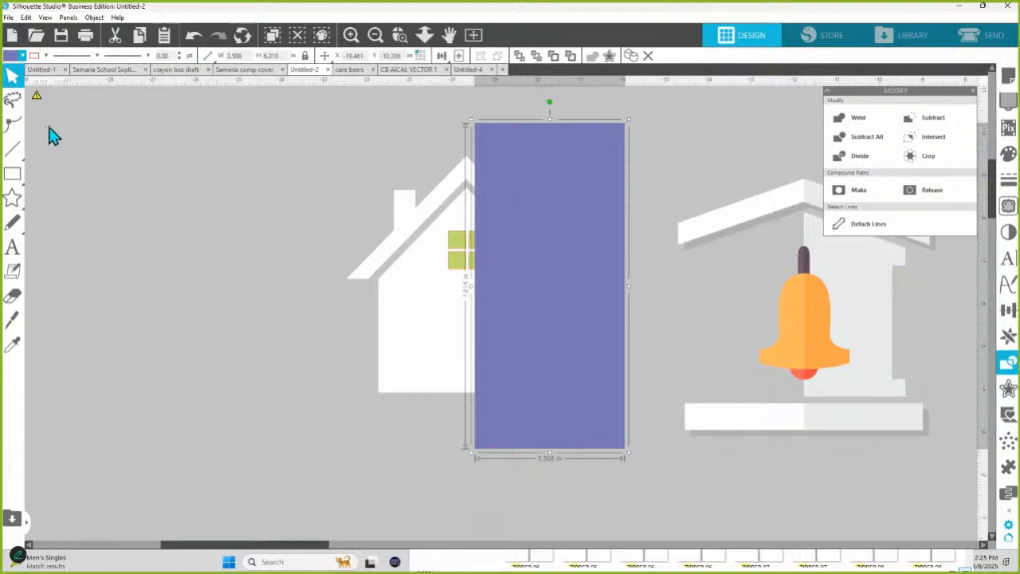
- Try to draw a vertical guide line beside the purple rectangle
left_click(13, 150)
left_click_drag(450, 122, 475, 476)
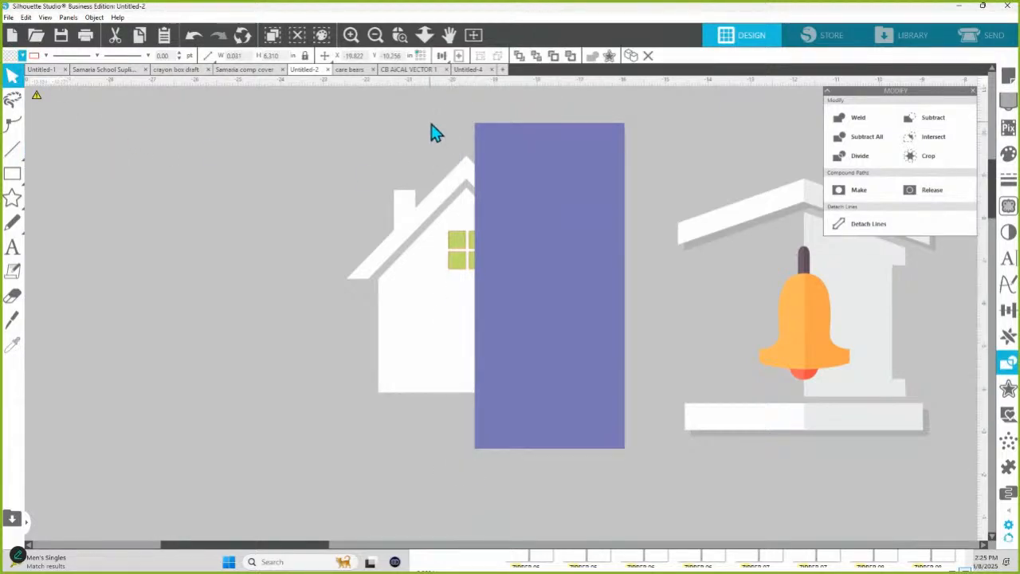
left_click(343, 130)
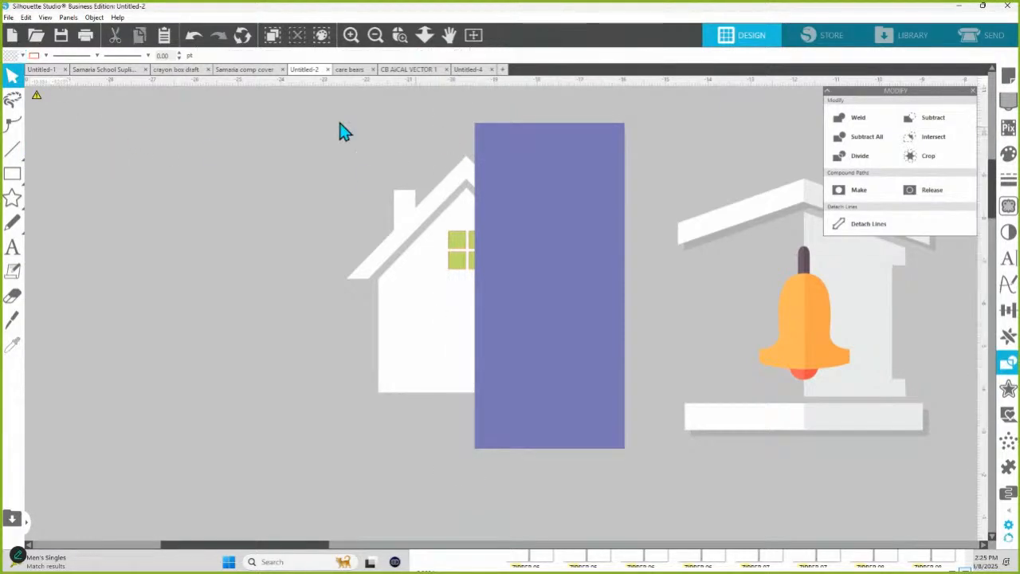
- Set the line colour to red and draw a vertical guide line about 7.7 in long through the house
left_click(45, 54)
left_click(42, 105)
left_click(12, 149)
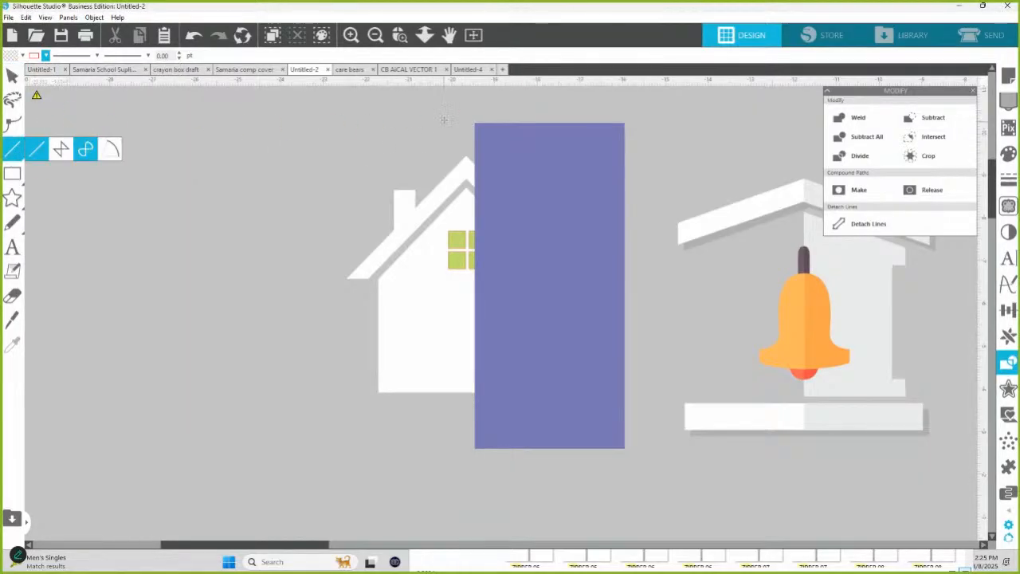
left_click_drag(443, 114, 465, 451)
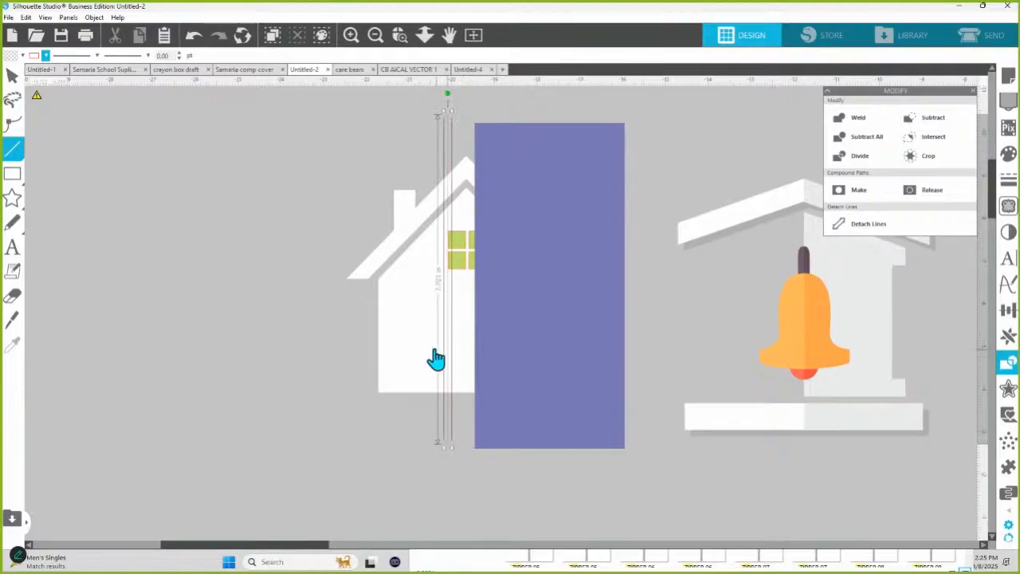
key("v")
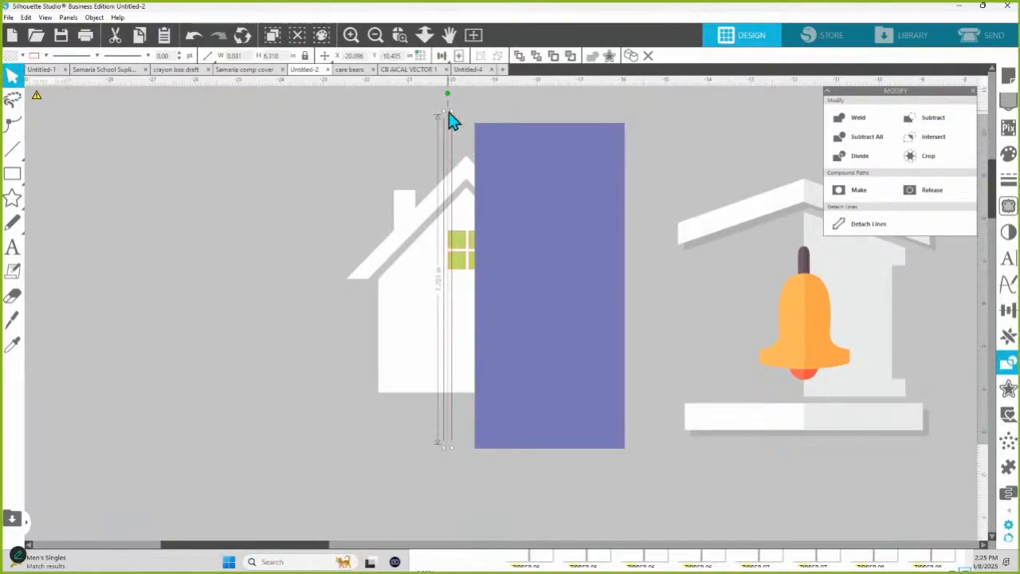
- Move the guide line to the roof peak and centre it horizontally with the house
left_click_drag(450, 127, 470, 124)
left_click(467, 210)
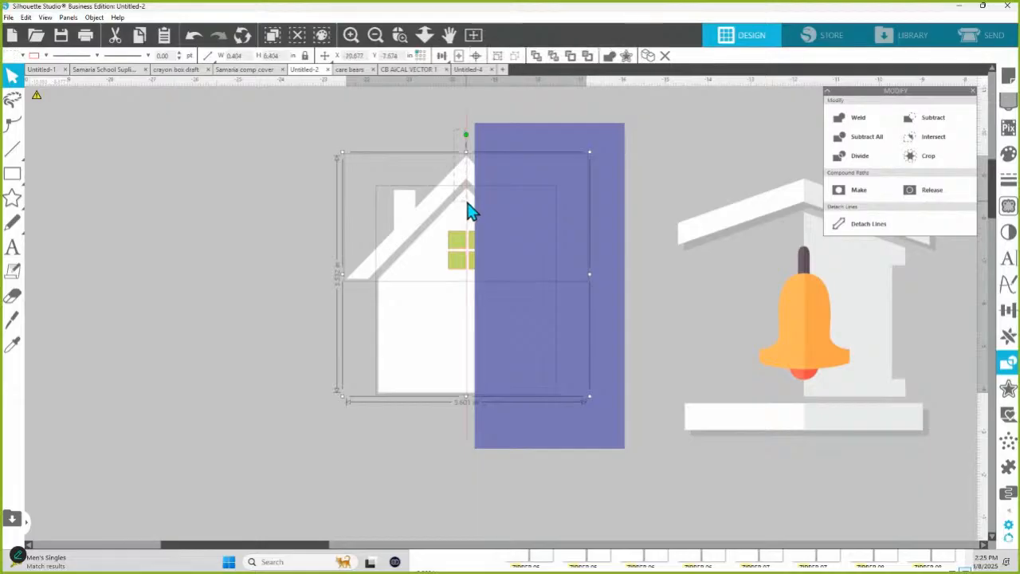
left_click(441, 55)
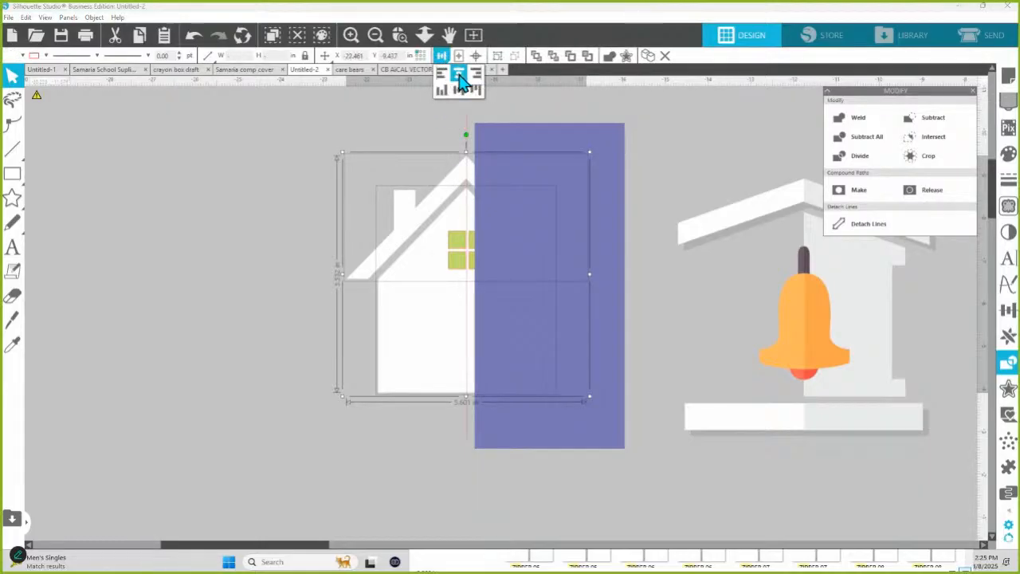
left_click(418, 145)
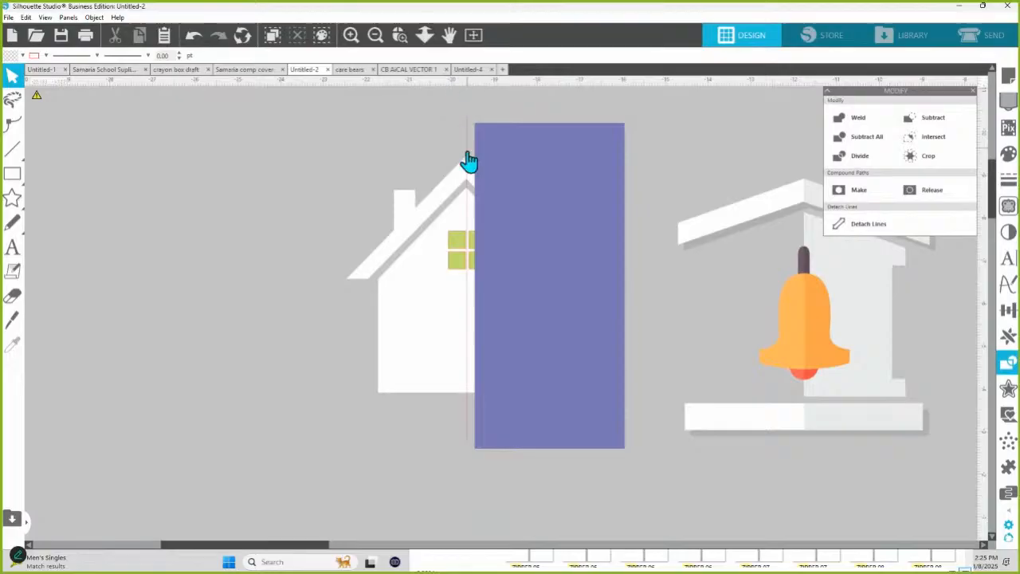
- Align the left edge of the purple rectangle with the guide line at the house's centre
left_click(467, 159)
key("Right")
left_click(480, 133, "shift")
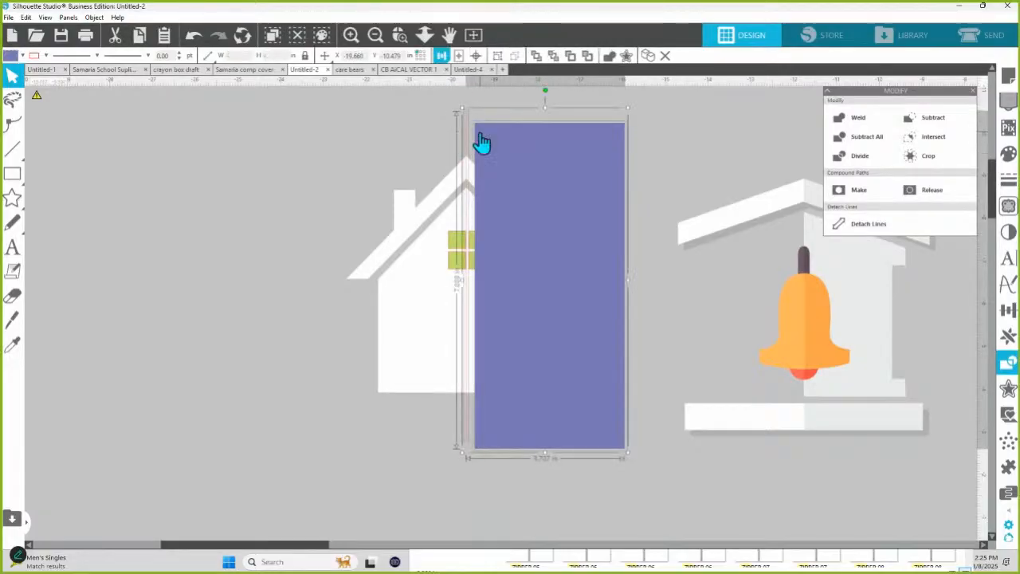
left_click(442, 56)
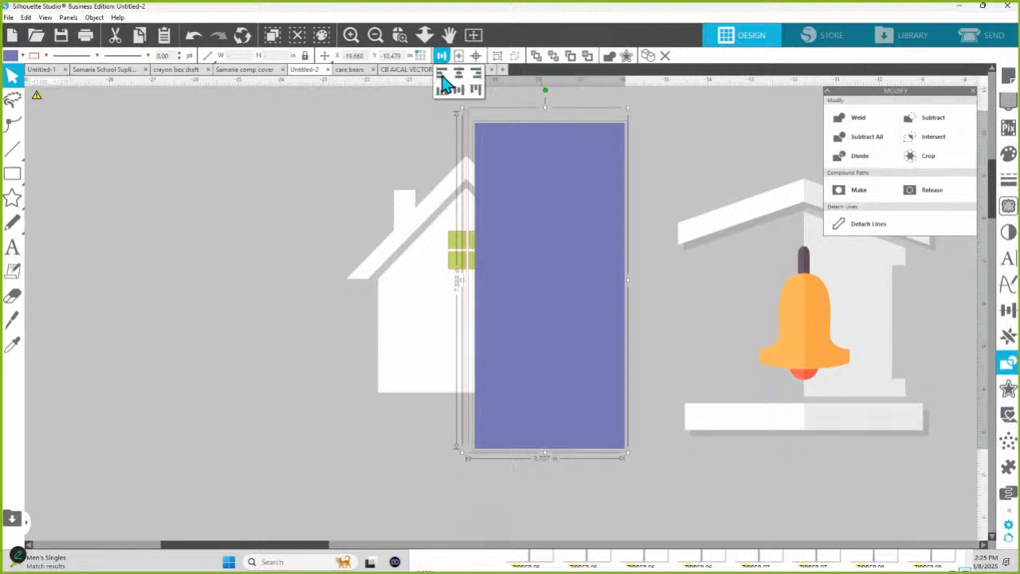
left_click(443, 73)
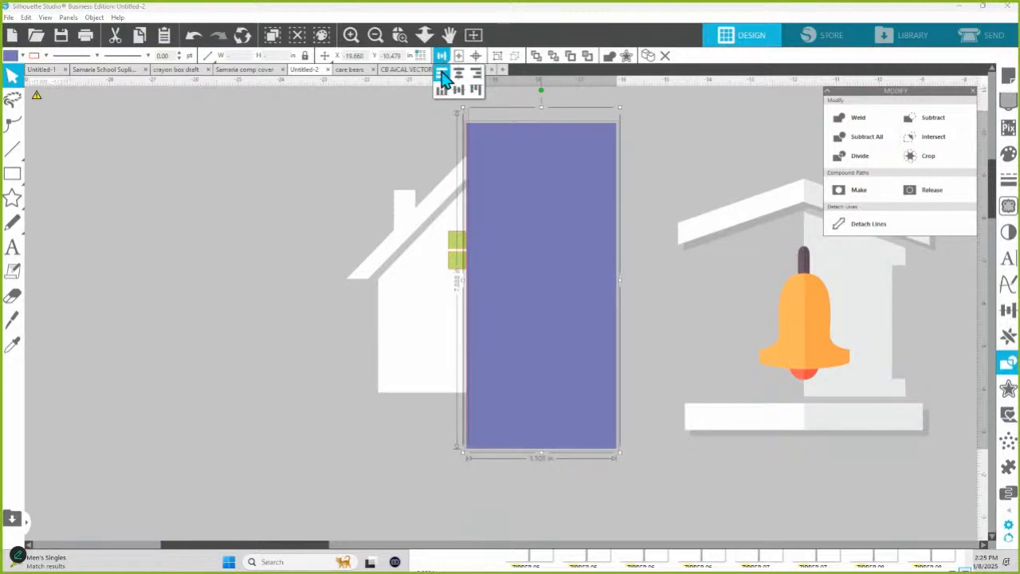
left_click(382, 131)
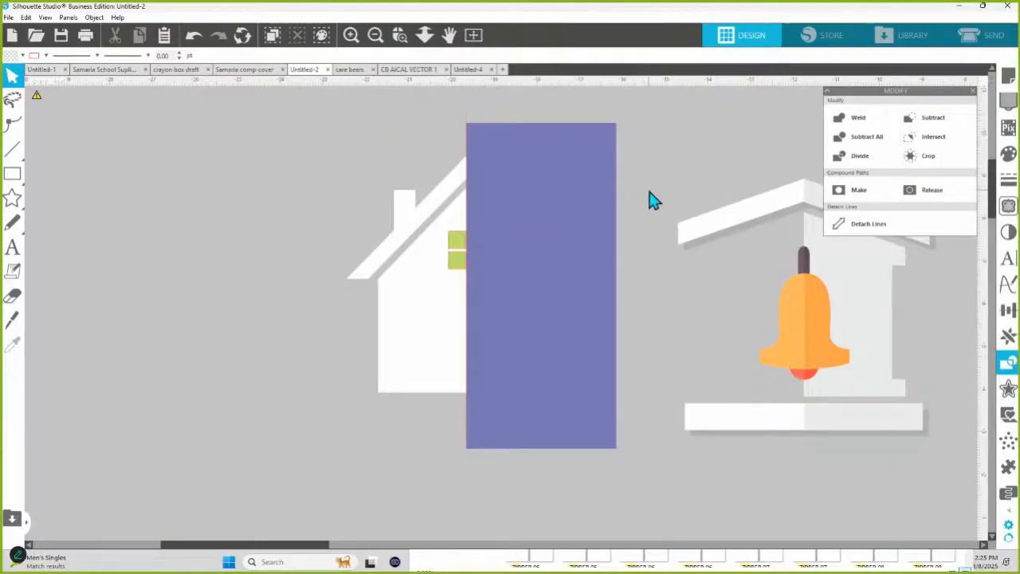
- Send the purple rectangle behind the house and crop it to the right half of the roof and walls
left_click(572, 156)
right_click(573, 153)
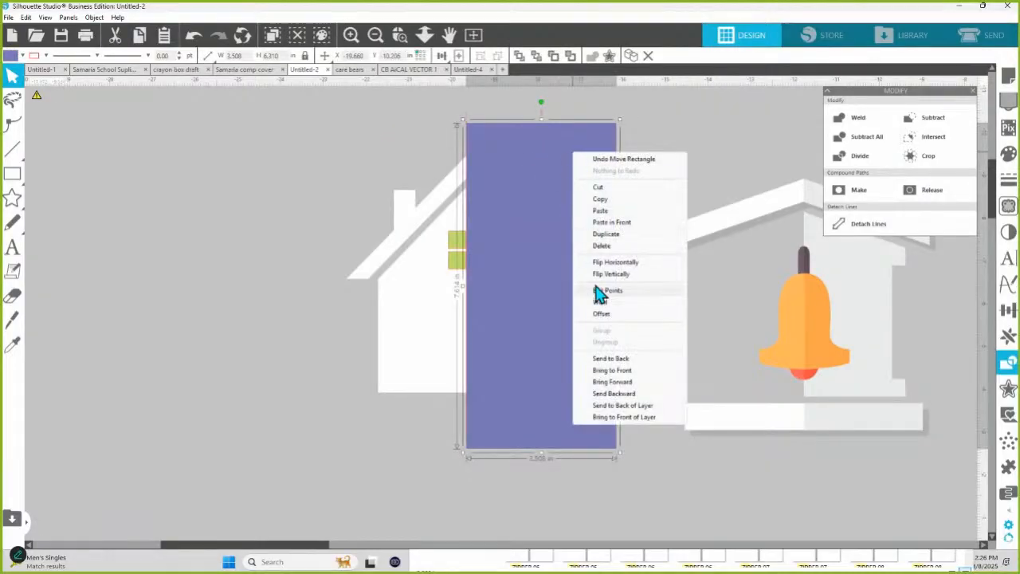
left_click(605, 358)
left_click(530, 248)
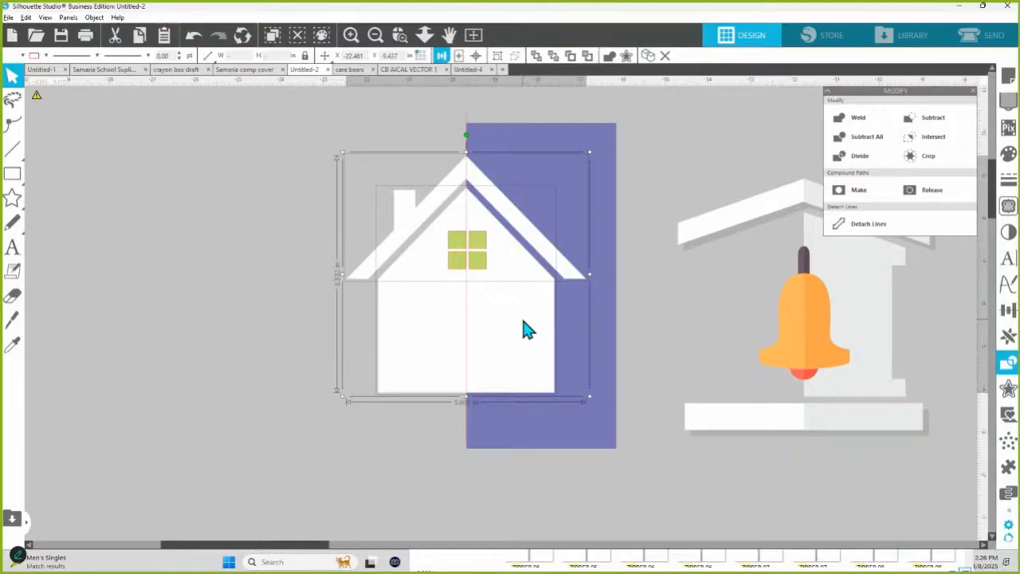
left_click(606, 164, "shift")
left_click(924, 165)
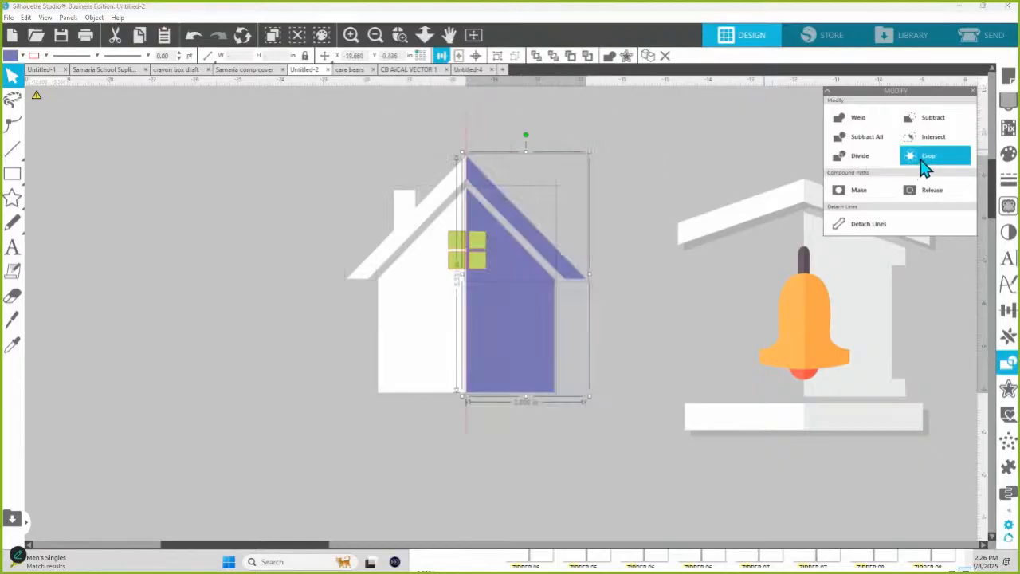
- Fill the cropped right half with the light gray sampled from the bell house's shaded wall
left_click(14, 345)
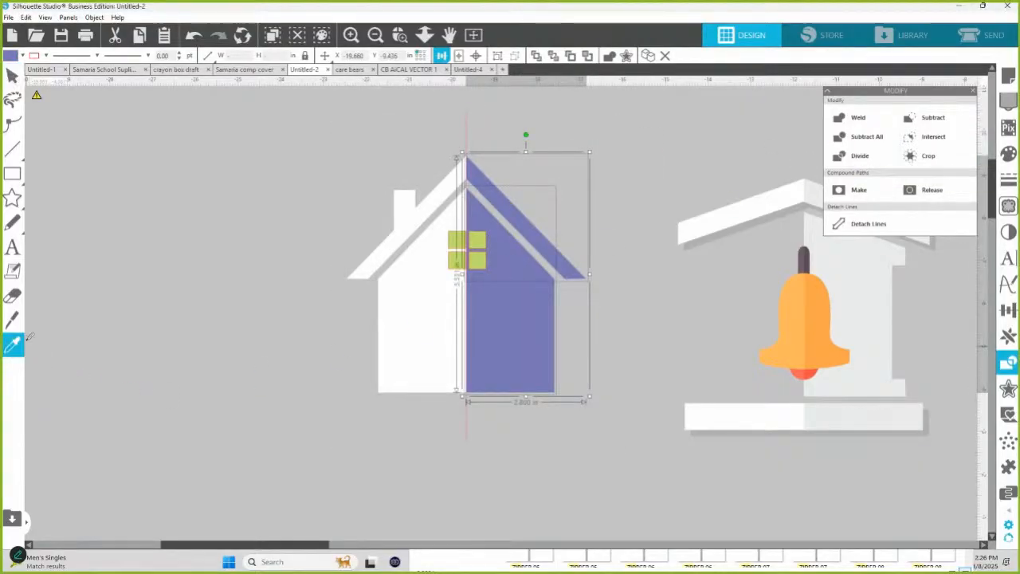
left_click(867, 330)
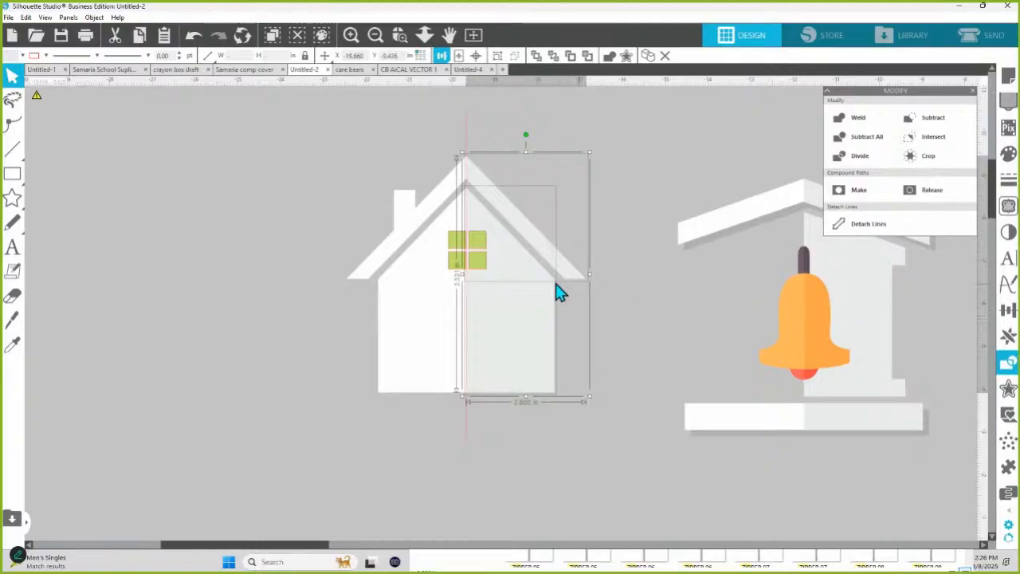
- Weld the chimney to the roof and send the welded shape to the back
left_click(442, 207)
left_click(427, 208)
left_click(417, 212)
left_click(406, 214, "shift")
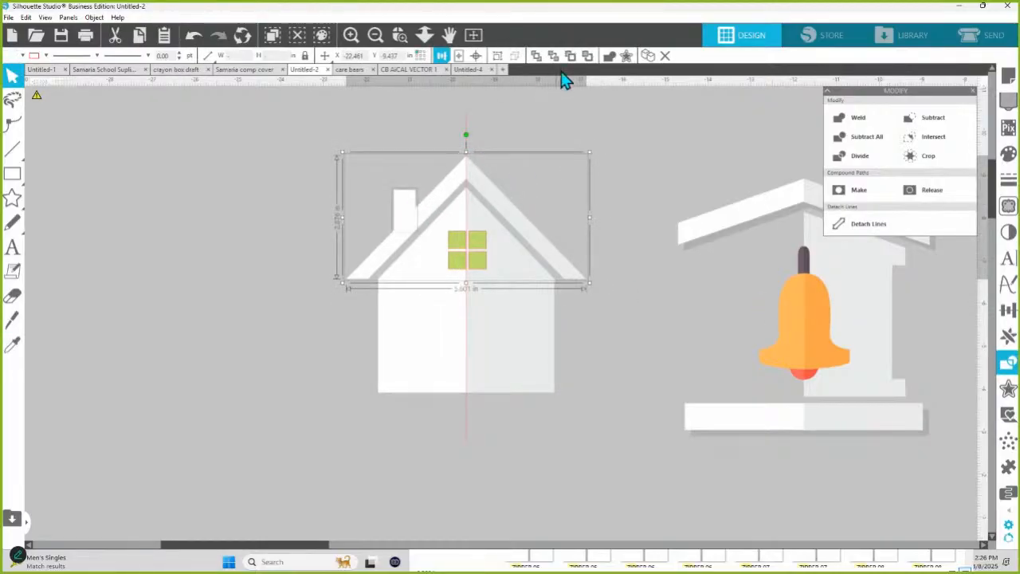
left_click(609, 56)
right_click(430, 209)
left_click(478, 417)
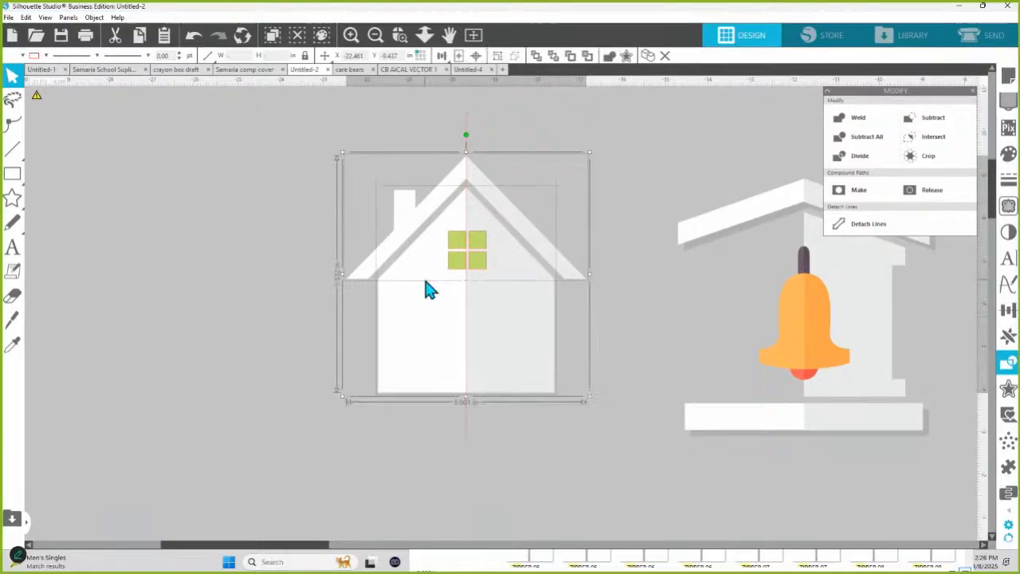
- Duplicate the house's roof and walls as one shape and offset the copy slightly right and down
key("ctrl+g")
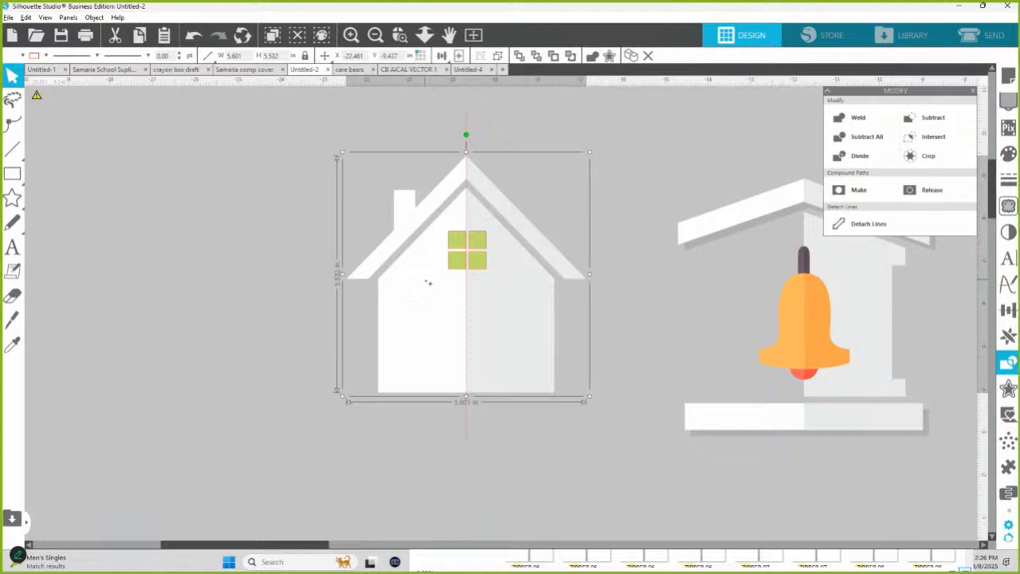
key("ctrl+z")
key("Right")
key("Right")
key("Down")
key("Down")
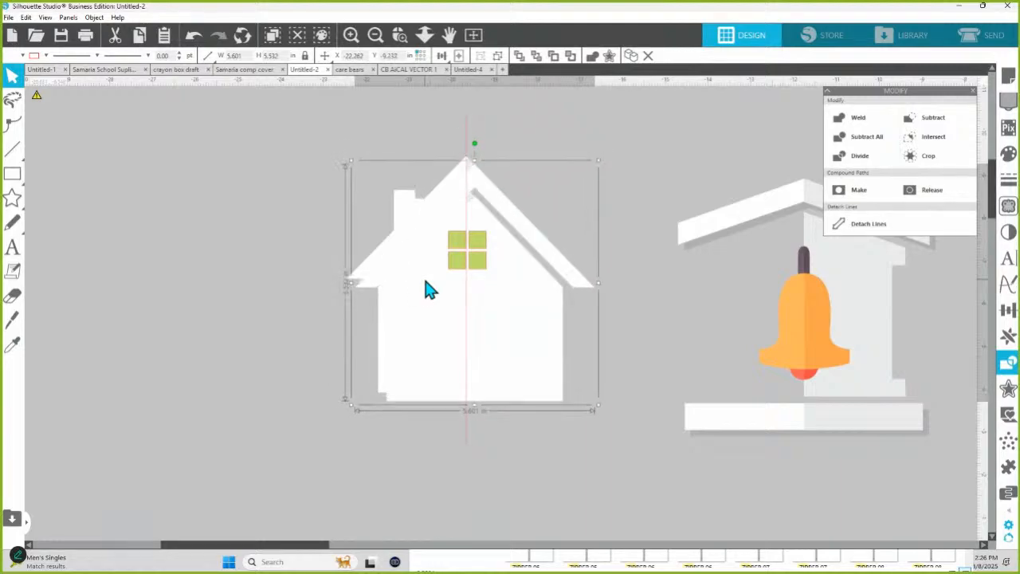
- Fill the offset copy with the shadow gray sampled from the bell house's base and send it to the back
left_click(13, 344)
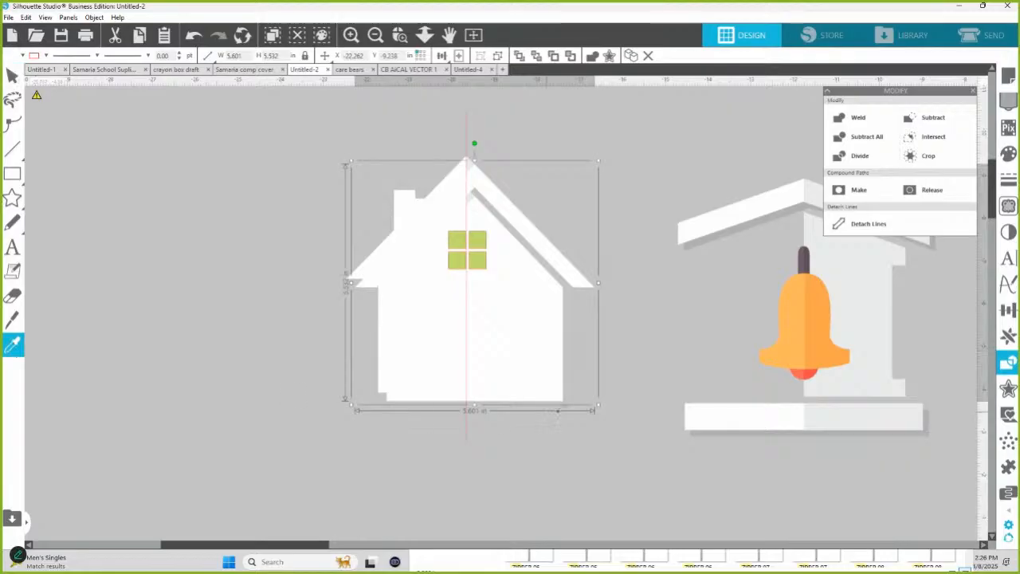
left_click(703, 430)
right_click(569, 398)
left_click(611, 327)
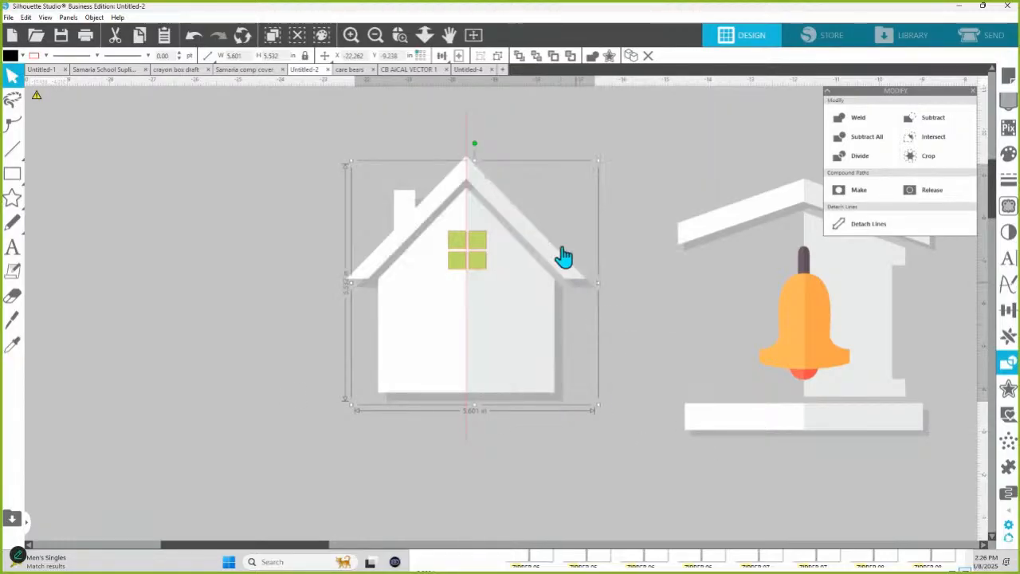
- Move the vertical guide line off the house into the empty area to its left
left_click(603, 185)
left_click(467, 150)
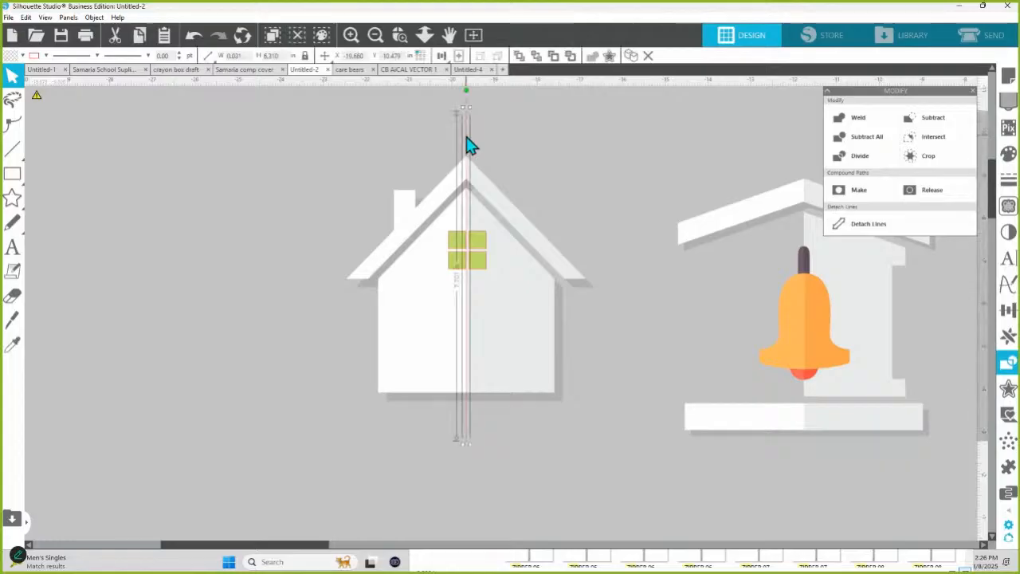
left_click_drag(296, 164, 151, 172)
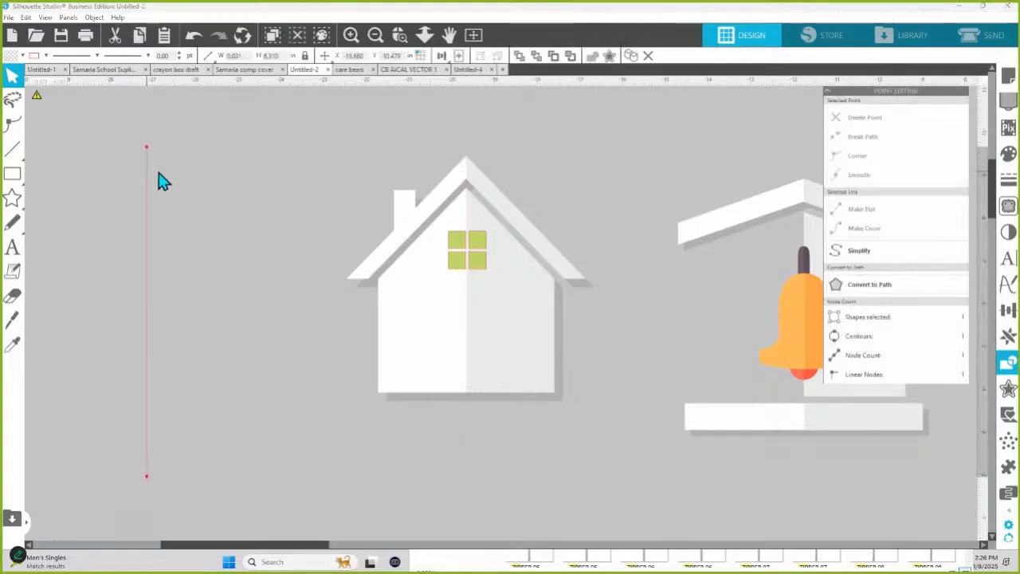
- Remove the red outline from all four window panes
left_click(458, 242)
double_click(461, 246)
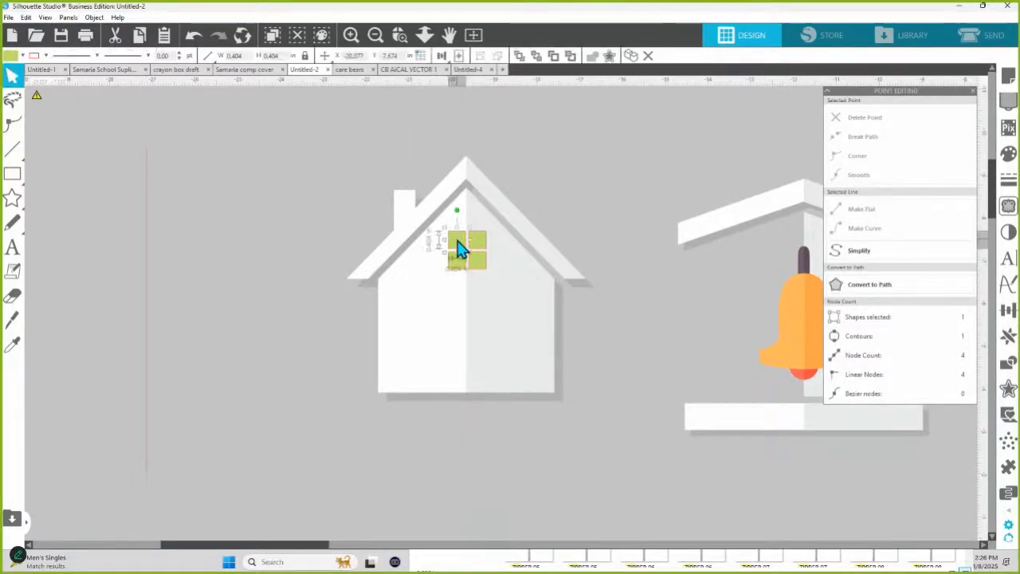
left_click(481, 252, "shift")
left_click(477, 261, "shift")
left_click(455, 263, "shift")
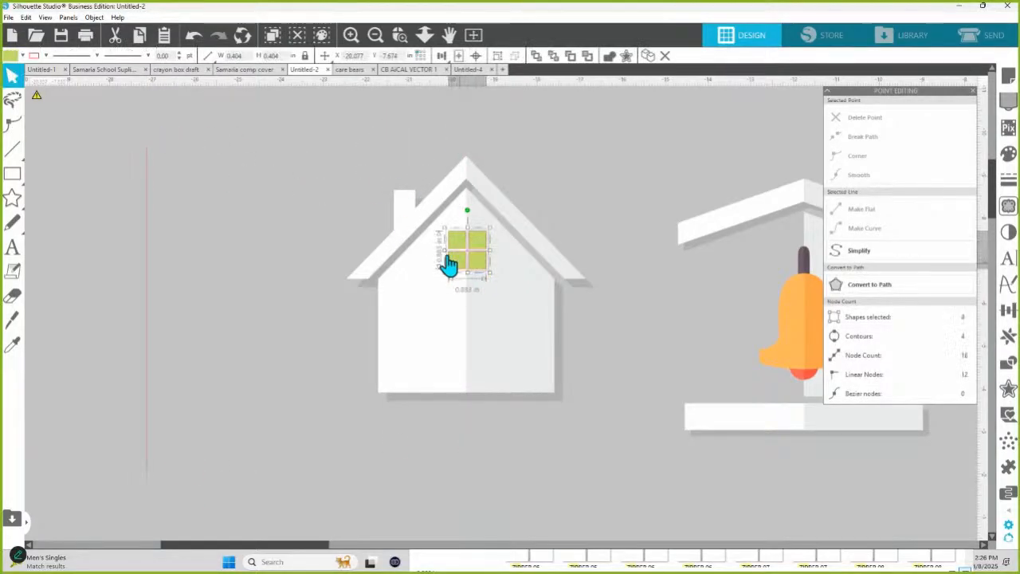
left_click(46, 56)
left_click(72, 106)
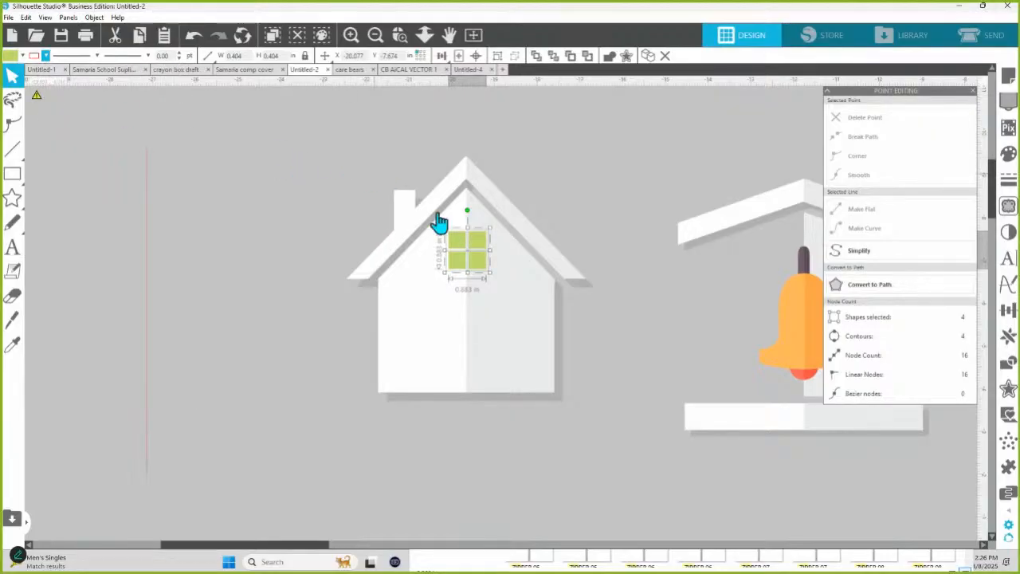
- Fill the two right window panes with dark purple
left_click_drag(478, 243, 488, 273)
left_click(11, 57)
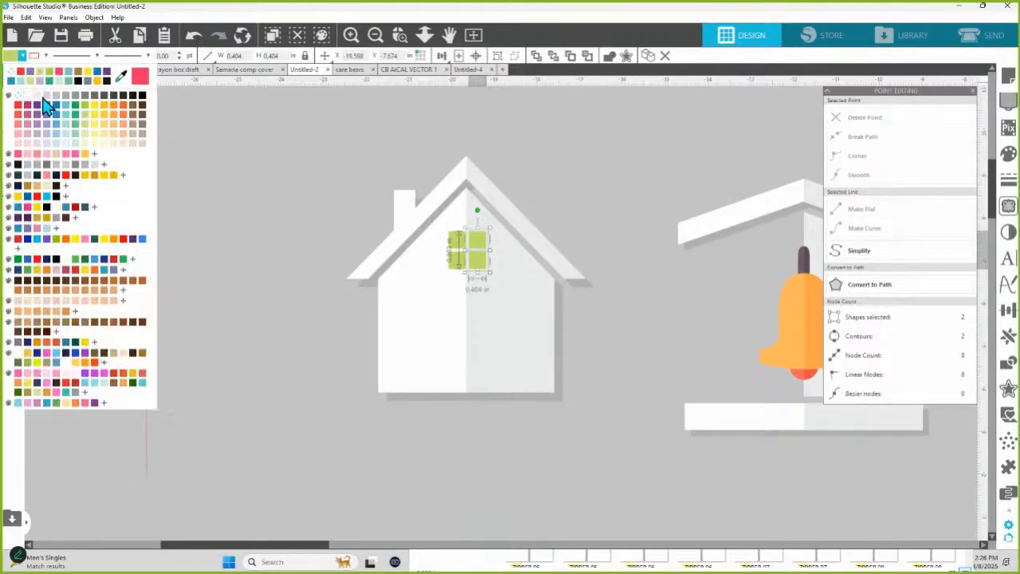
left_click(133, 244)
- Fill the two left window panes with a lighter bluish purple
left_click(461, 260)
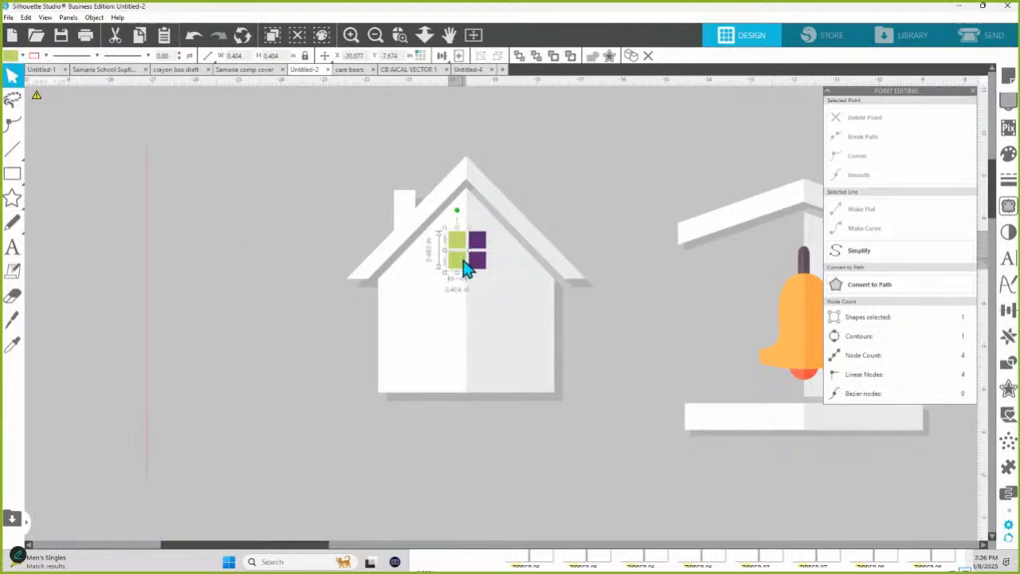
left_click(465, 270, "shift")
left_click(22, 55)
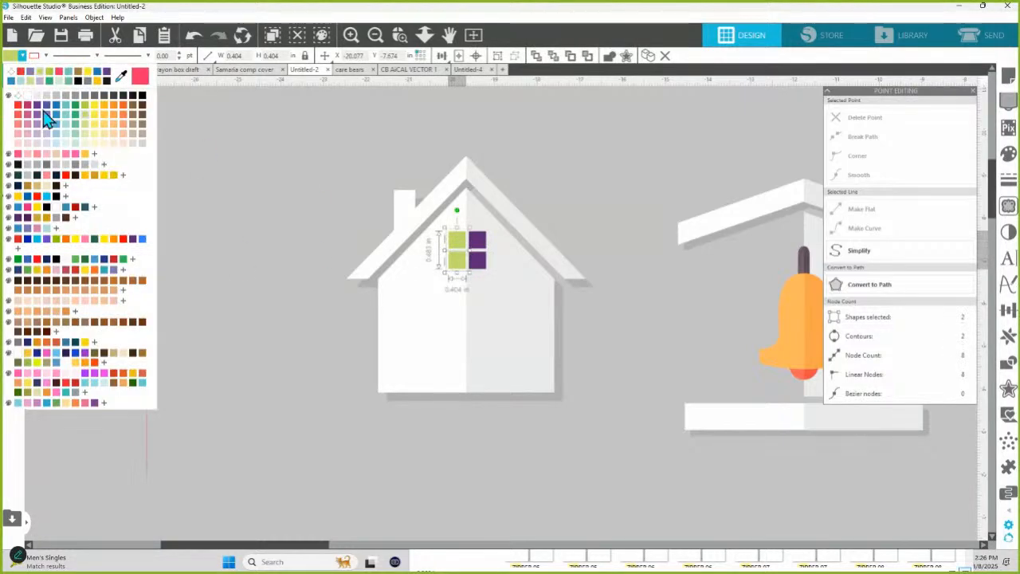
left_click(116, 271)
left_click(533, 161)
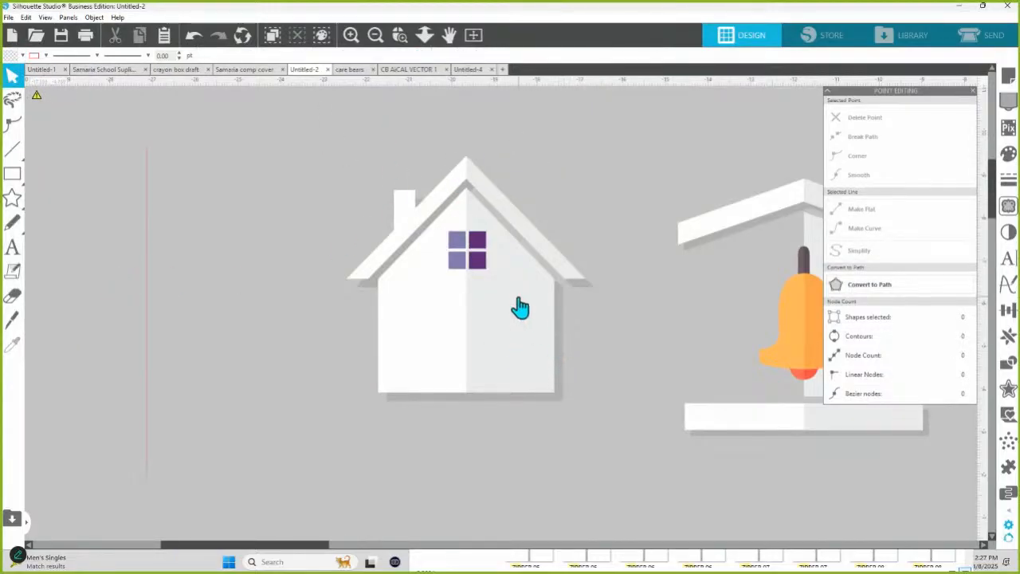
- Draw a door rectangle about 1.72 in wide and 3.64 in high, centred below the window and extending past the house's bottom edge
left_click(426, 36)
left_click_drag(452, 128, 466, 207)
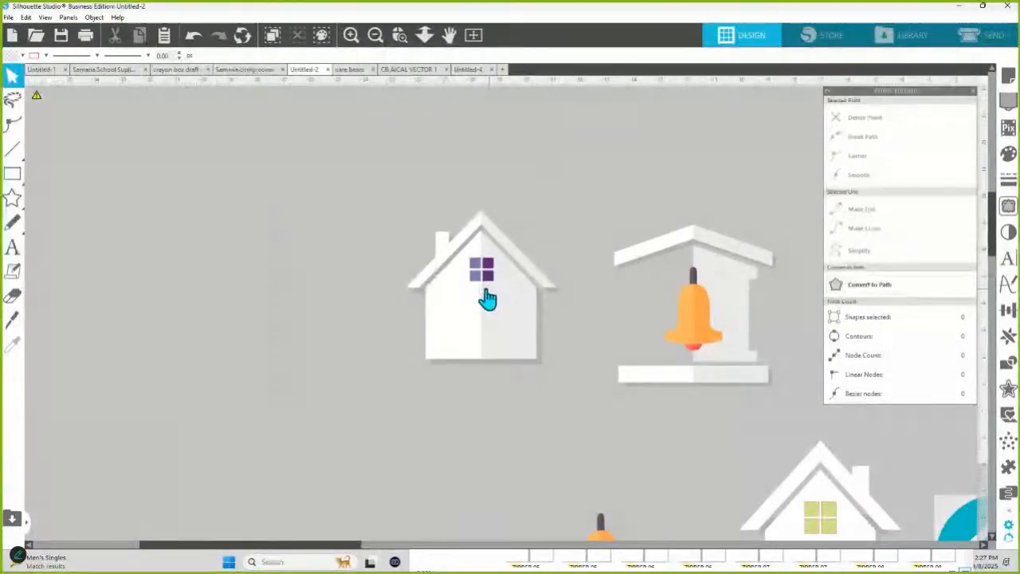
left_click(12, 172)
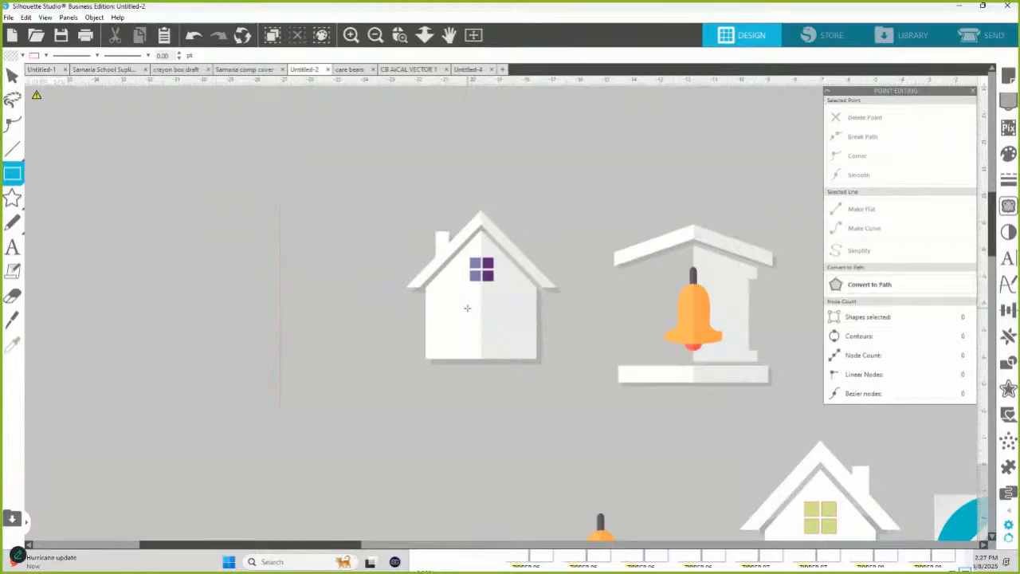
left_click_drag(467, 303, 505, 412)
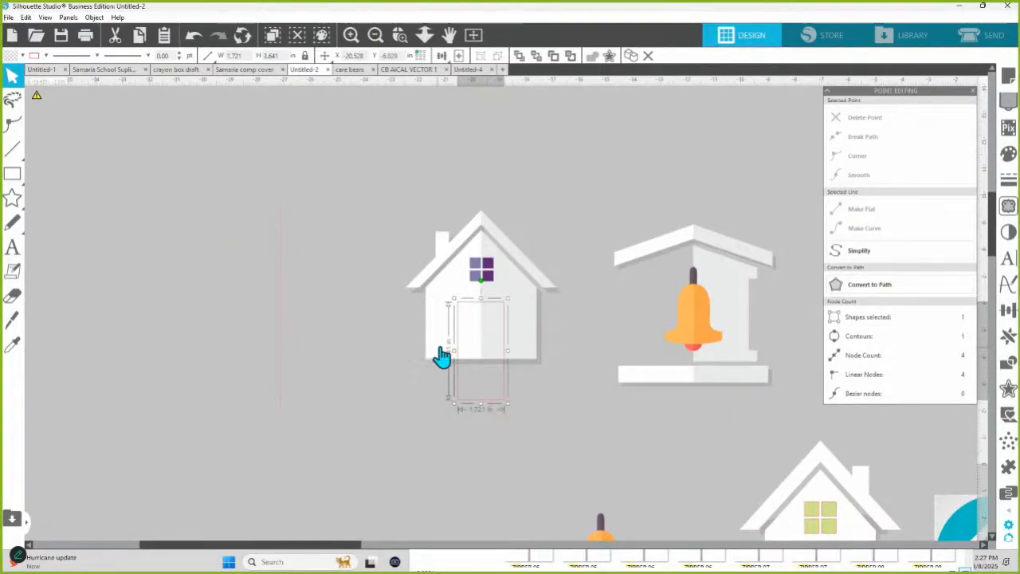
- Cut the door rectangle out of the shaded right half of the walls
left_click(518, 346, "shift")
left_click(1008, 361)
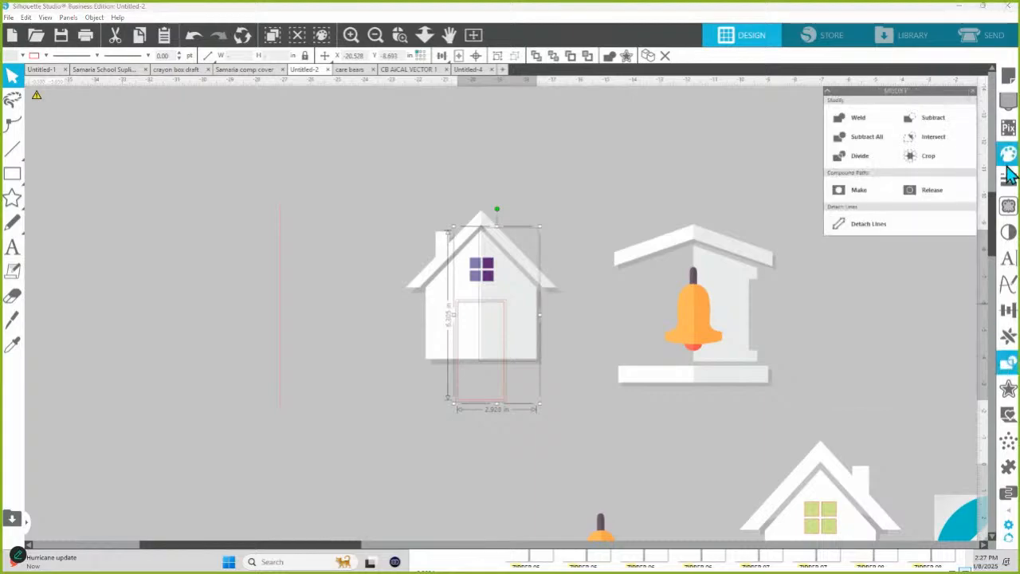
left_click(862, 155)
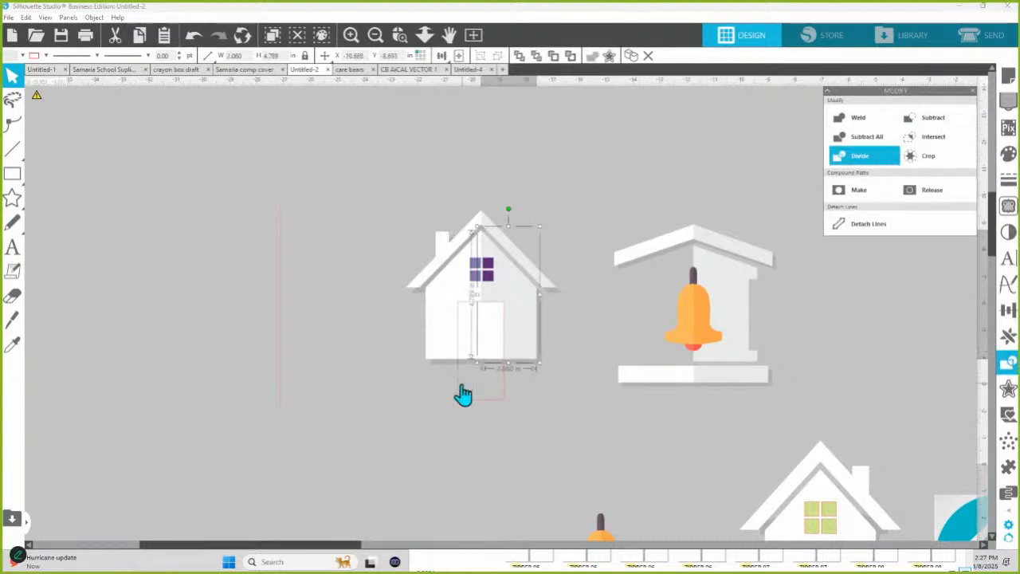
- Try subtracting the door rectangle from the white house shape and undo the cut
left_click(441, 350)
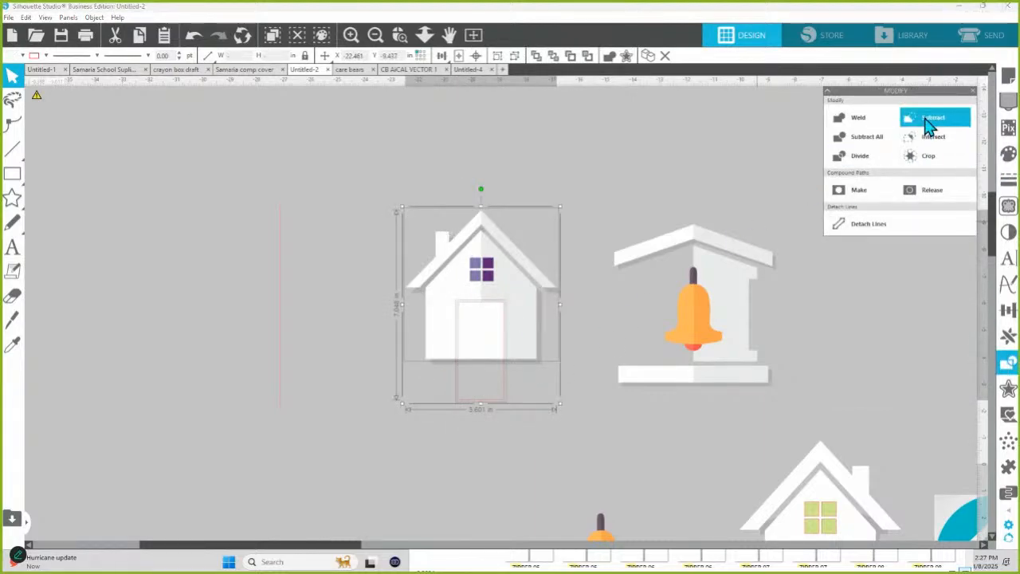
left_click(930, 117)
left_click(562, 183)
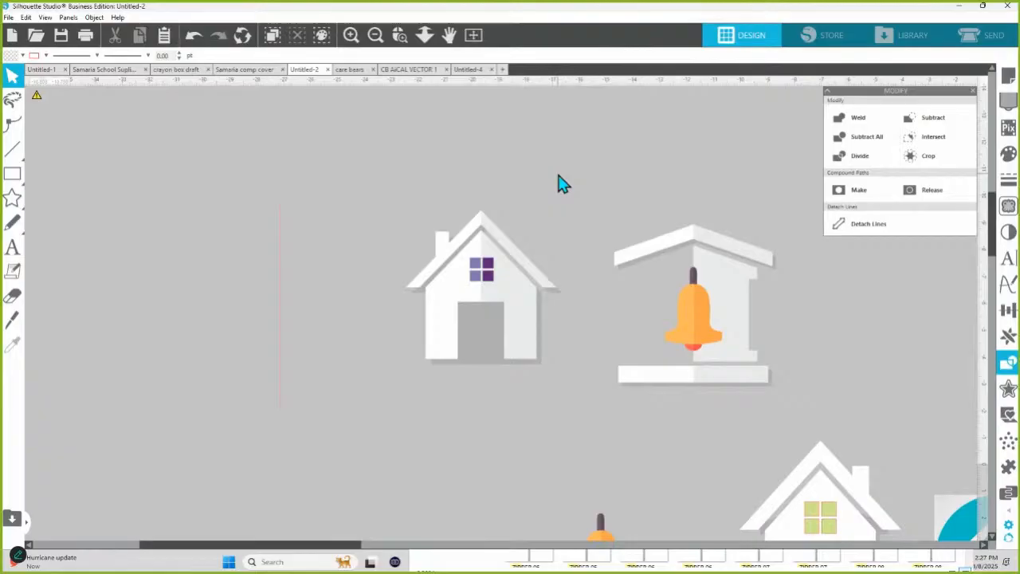
key("ctrl+z")
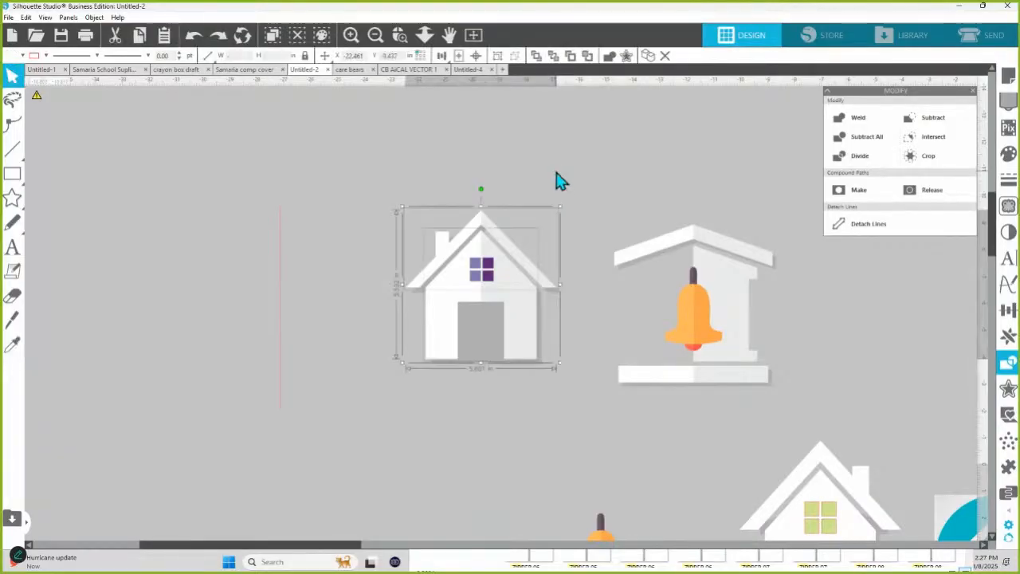
key("ctrl+z")
left_click(561, 183)
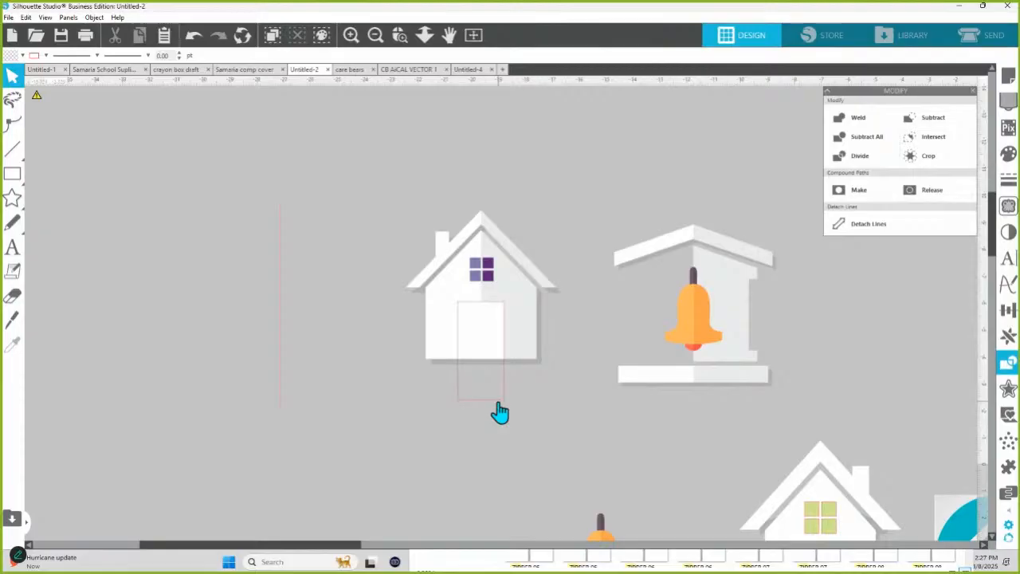
- Subtract the door rectangle from the white house and shadow area and clear away the leftover rectangle
left_click(499, 411)
left_click(485, 353, "shift")
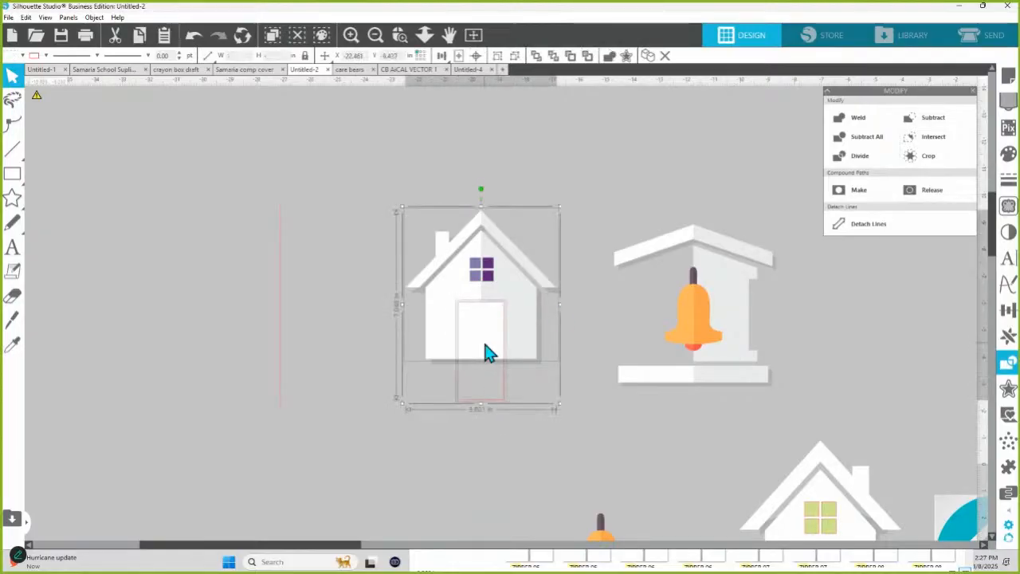
left_click(934, 118)
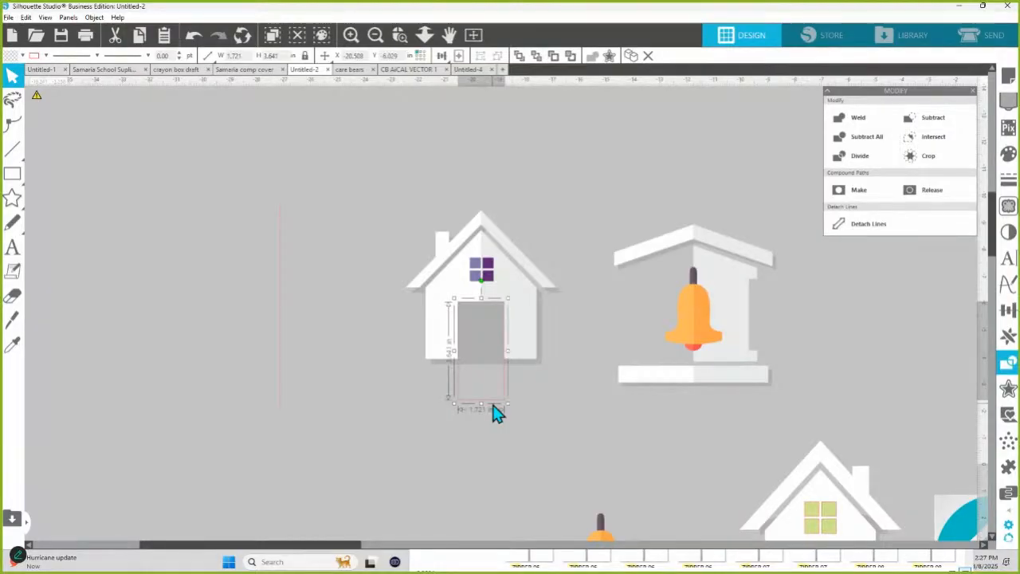
key("Right")
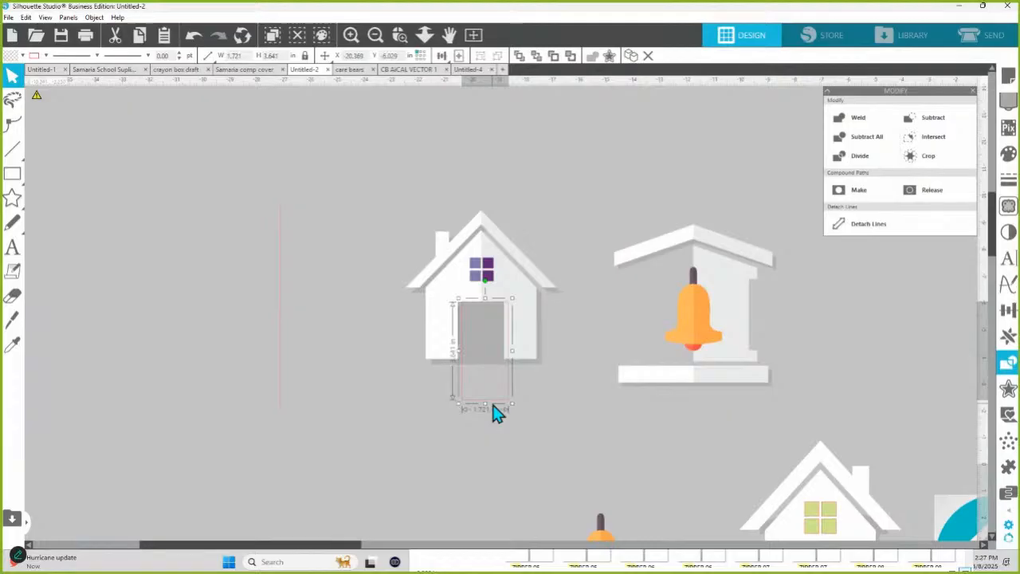
left_click_drag(494, 410, 486, 363)
left_click(540, 380)
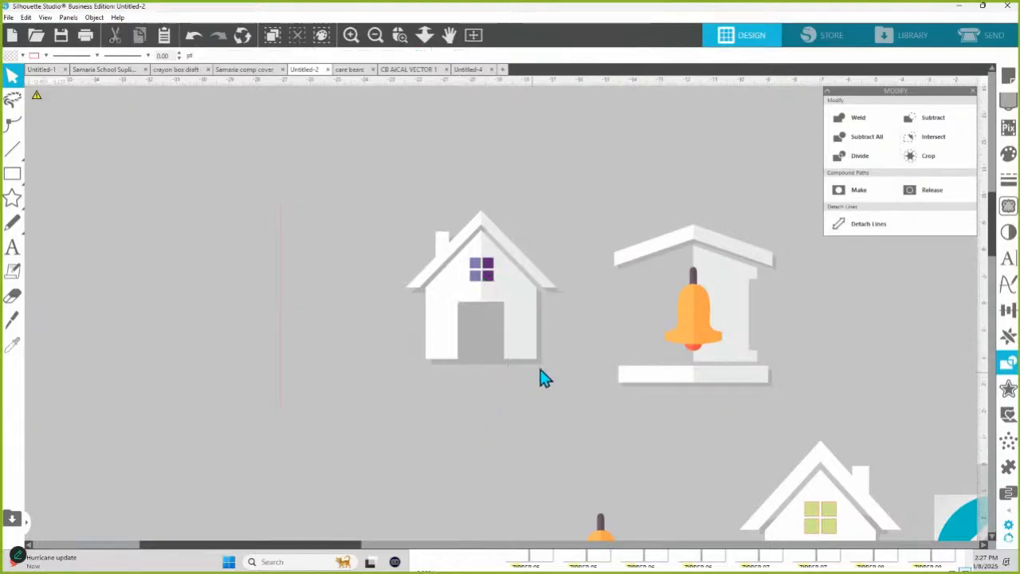
- Delete the house's gray drop shadow
left_click(539, 373)
key("Delete")
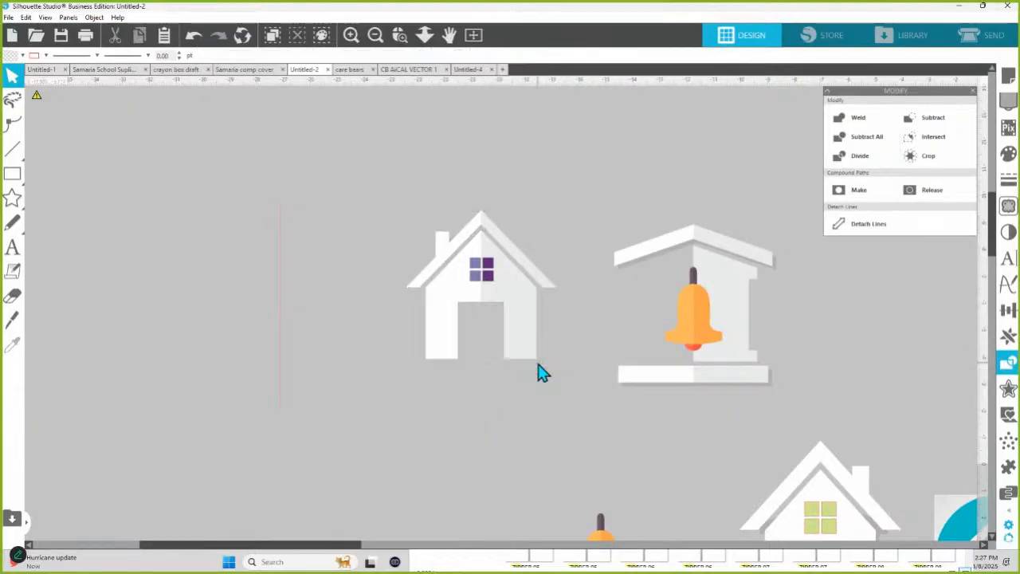
- Duplicate the house shape with its door opening and fill the copy with the shadow gray sampled from the bell house's base
left_click(449, 303)
left_click(435, 279)
left_click(435, 279, "shift")
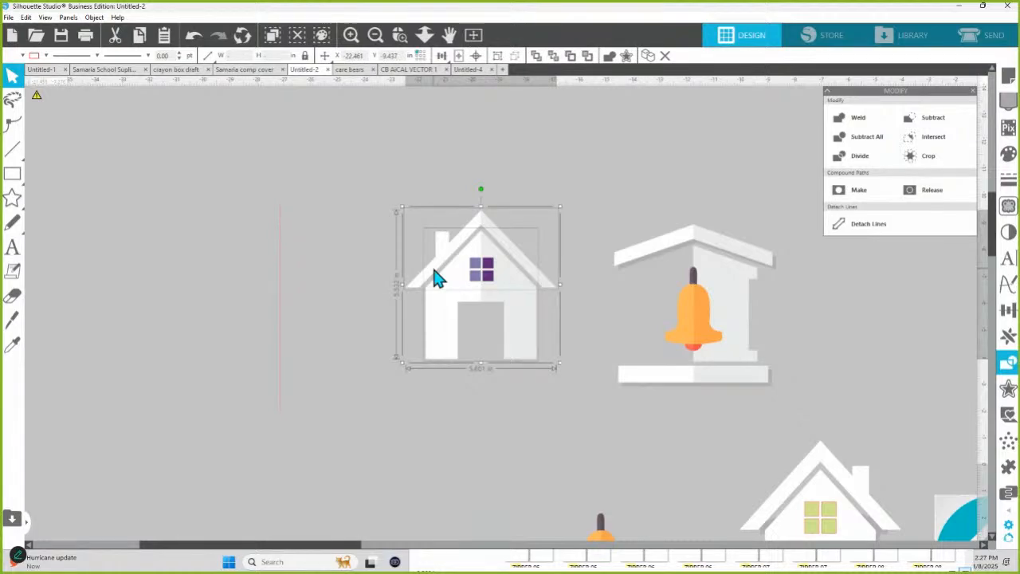
key("ctrl+g")
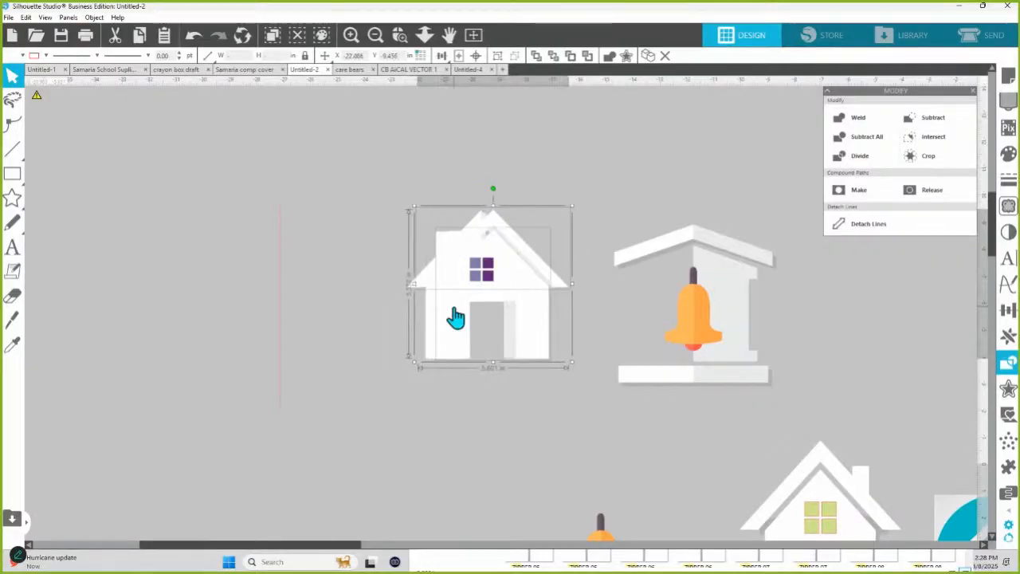
left_click(13, 343)
left_click(770, 383)
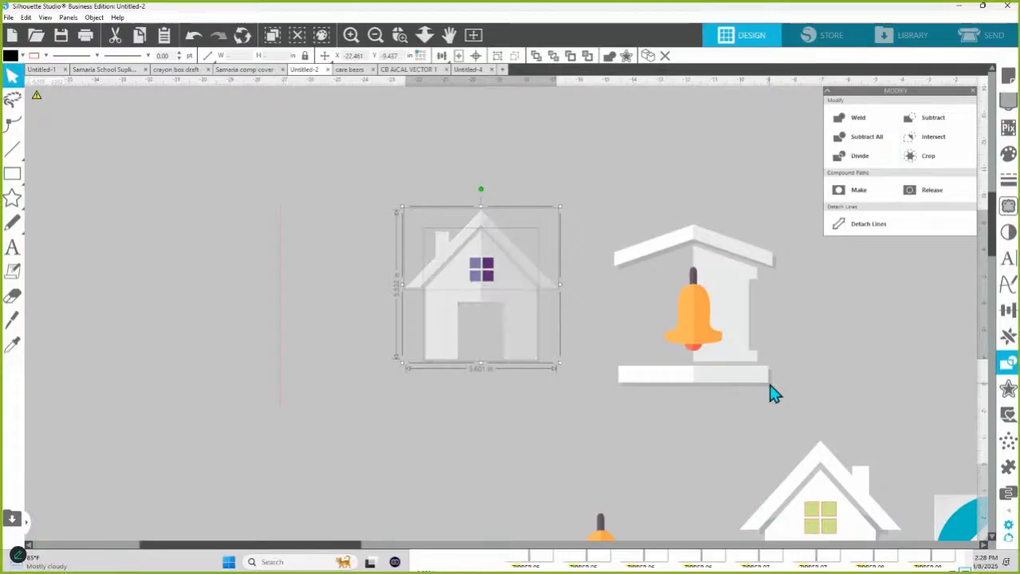
- Offset the gray house copy slightly right and down and send it behind the house as a drop shadow
key("ctrl+Right")
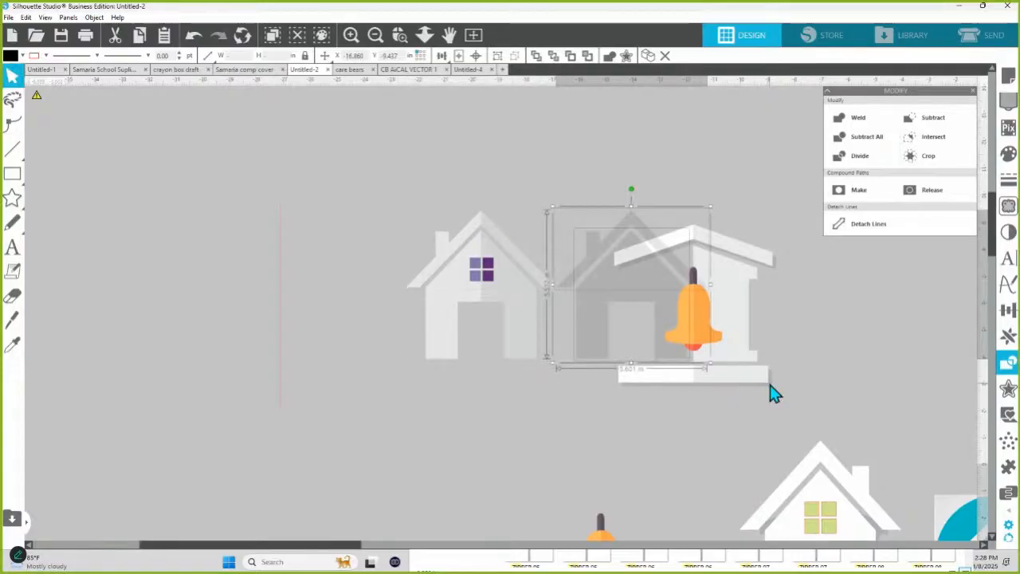
key("ctrl+z")
key("Right")
key("Down")
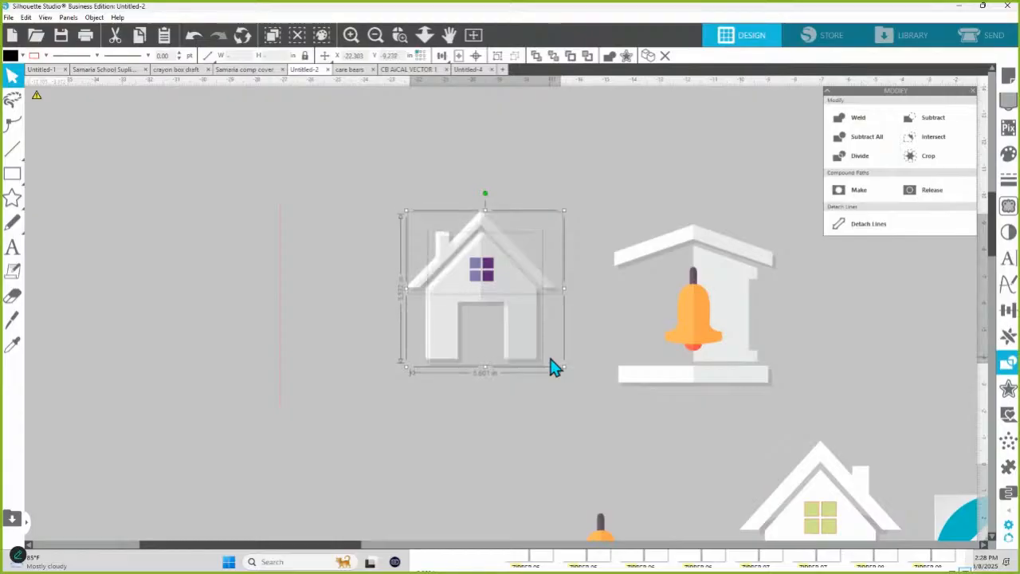
right_click(529, 360)
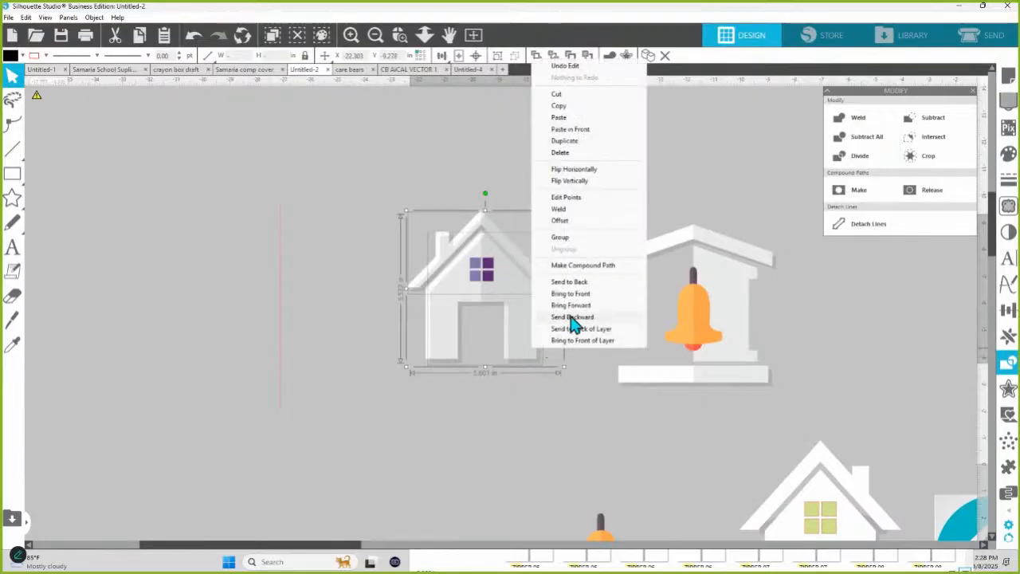
left_click(582, 289)
left_click(567, 212)
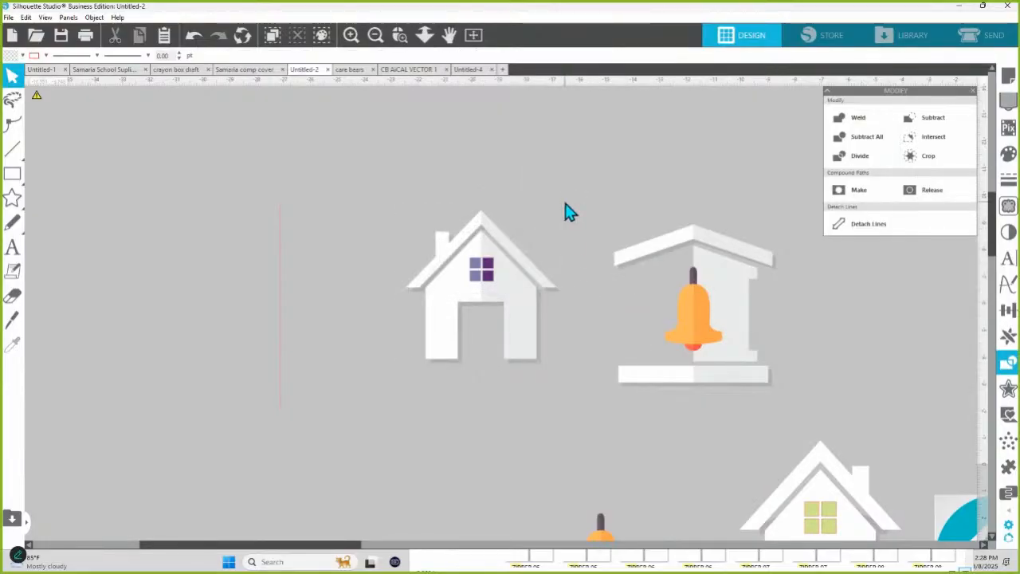
left_click(424, 35)
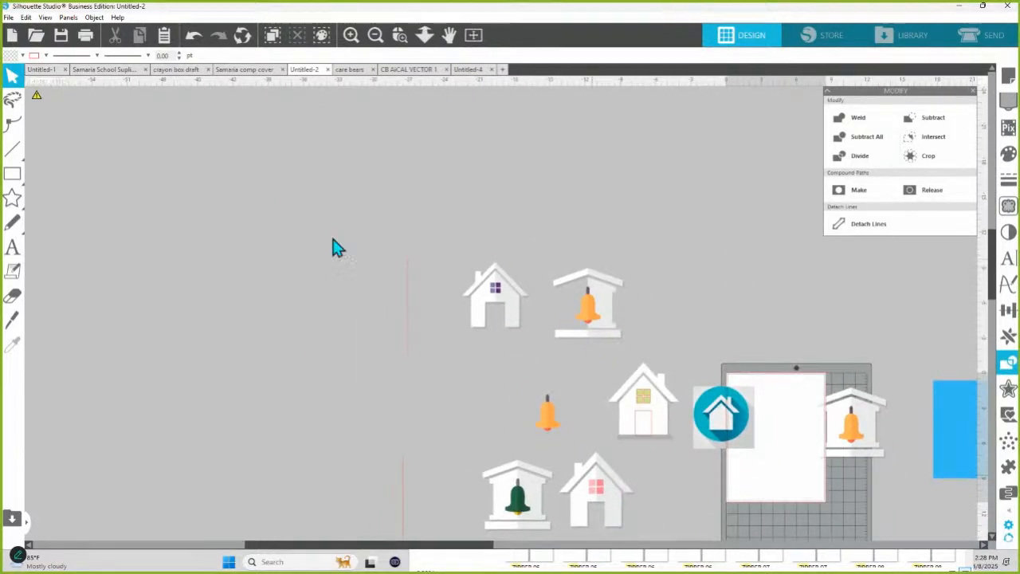
- Examine the Return to School and Keep at Home cards in the Samaria comp cover document, close up and within the whole layout
left_click(266, 70)
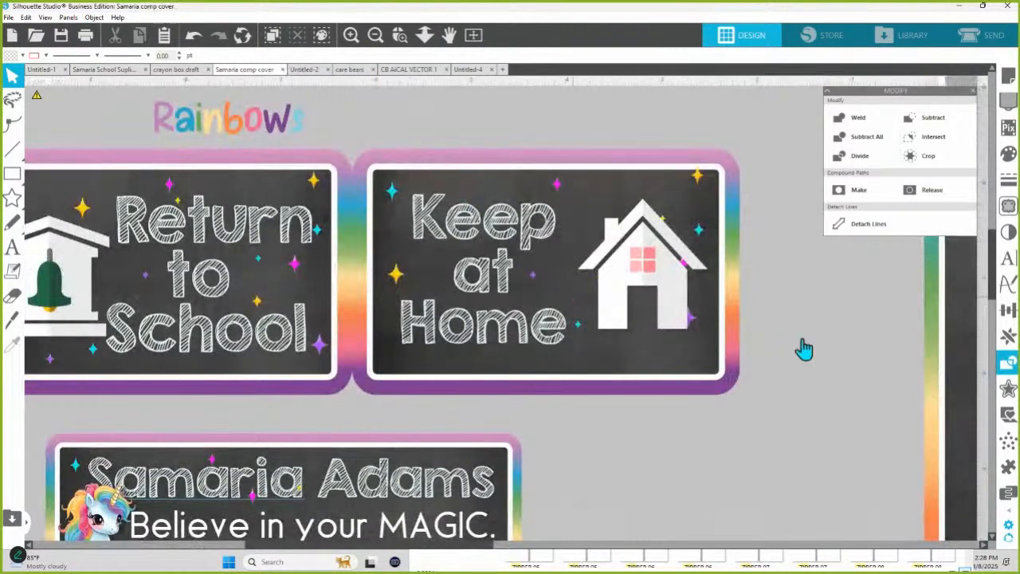
scroll(350, 402, "left", 5)
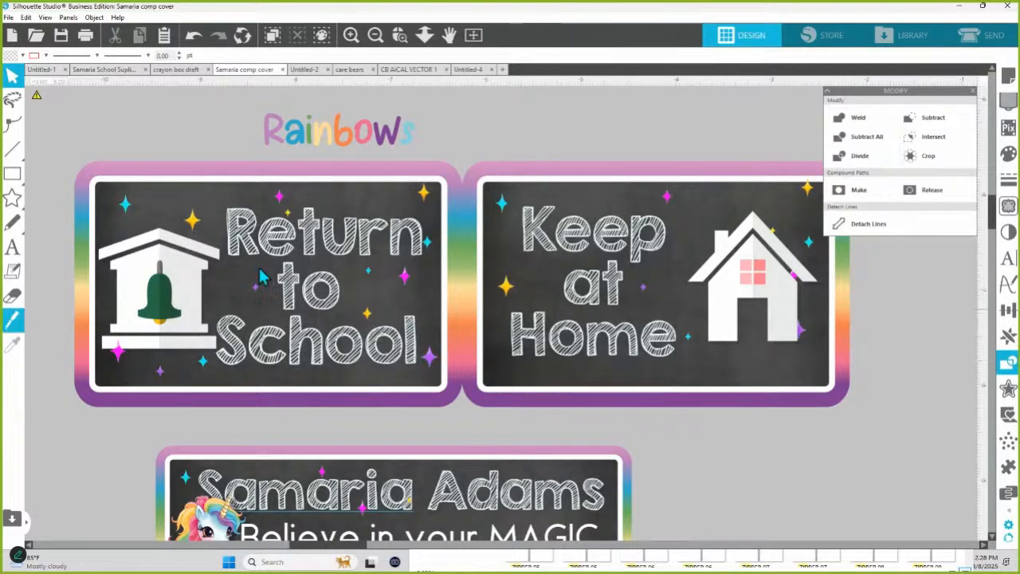
left_click(425, 34)
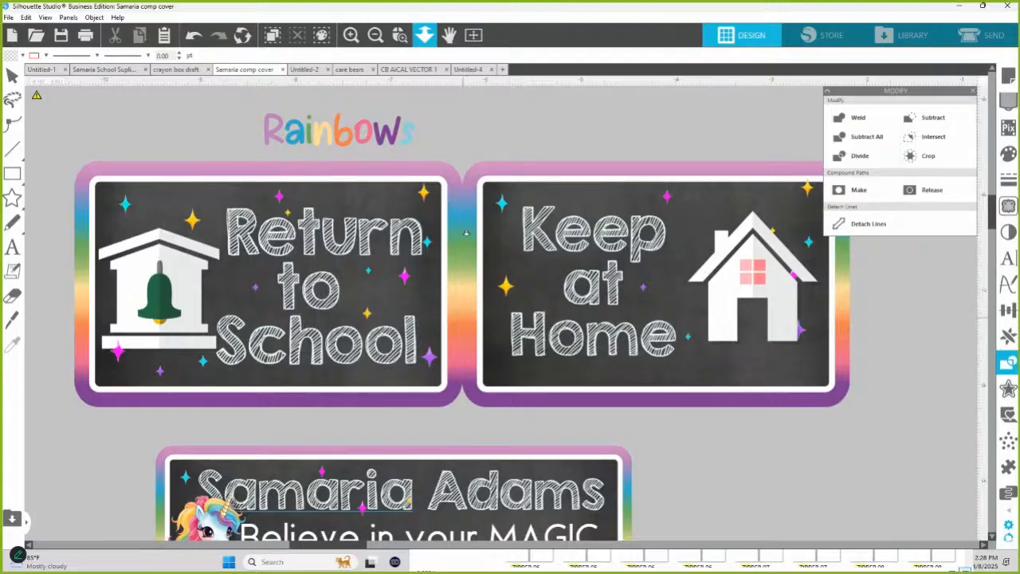
scroll(466, 232, "down", 3)
scroll(477, 182, "down", 2)
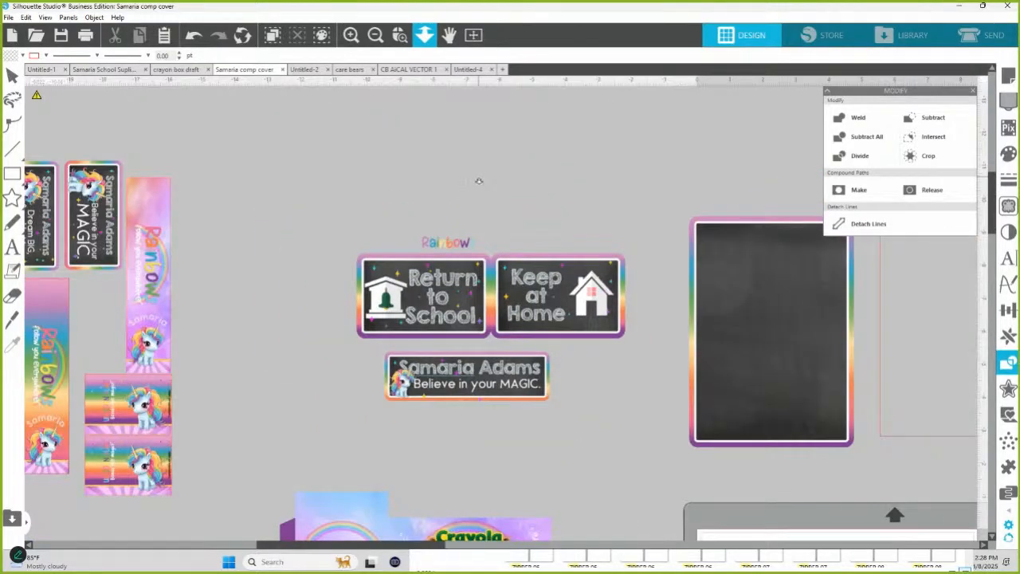
key("Escape")
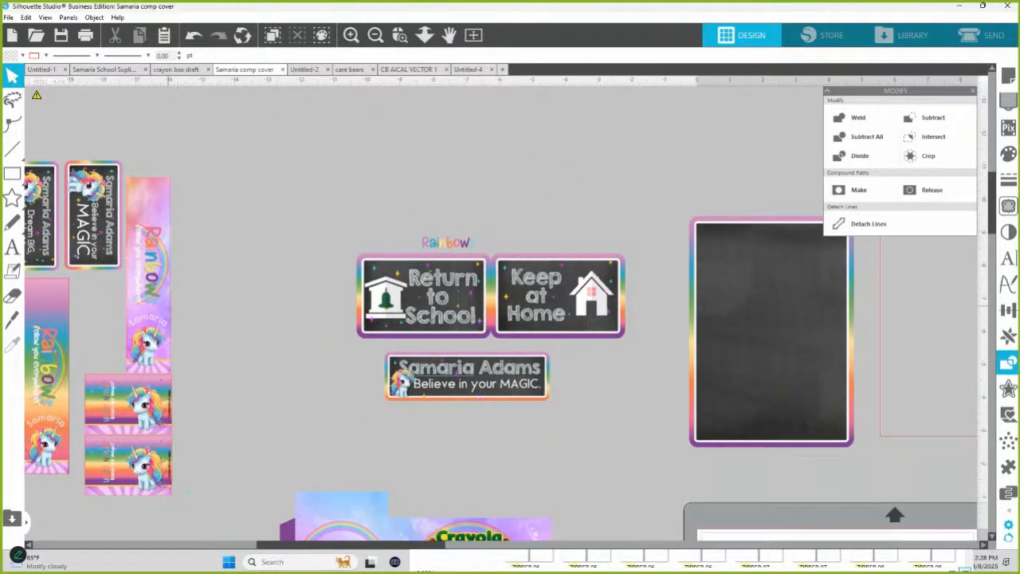
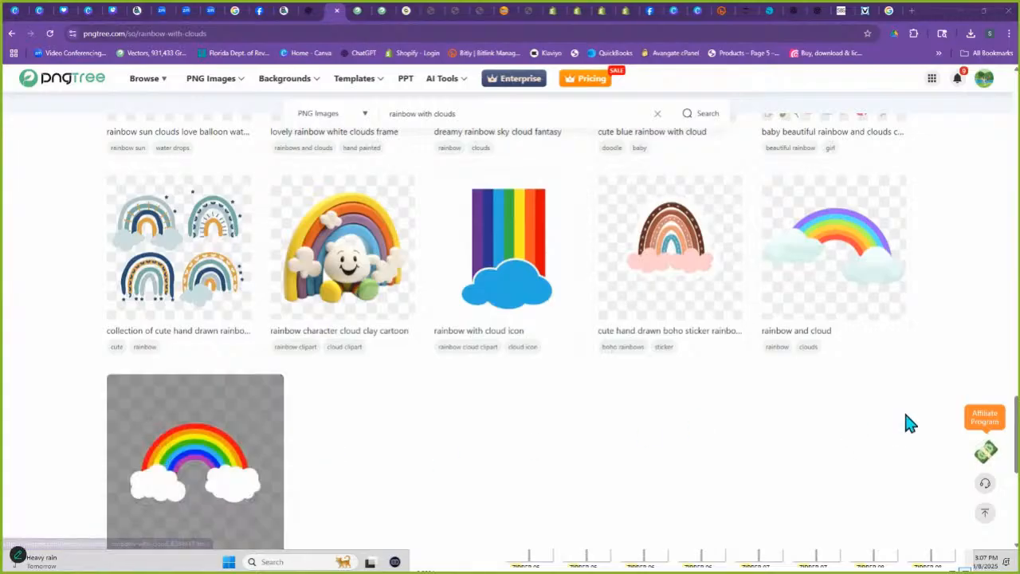
- Download the rainbow white clouds border as a PNG from the second page of results, dismiss the license form and close its pages
left_click(425, 470)
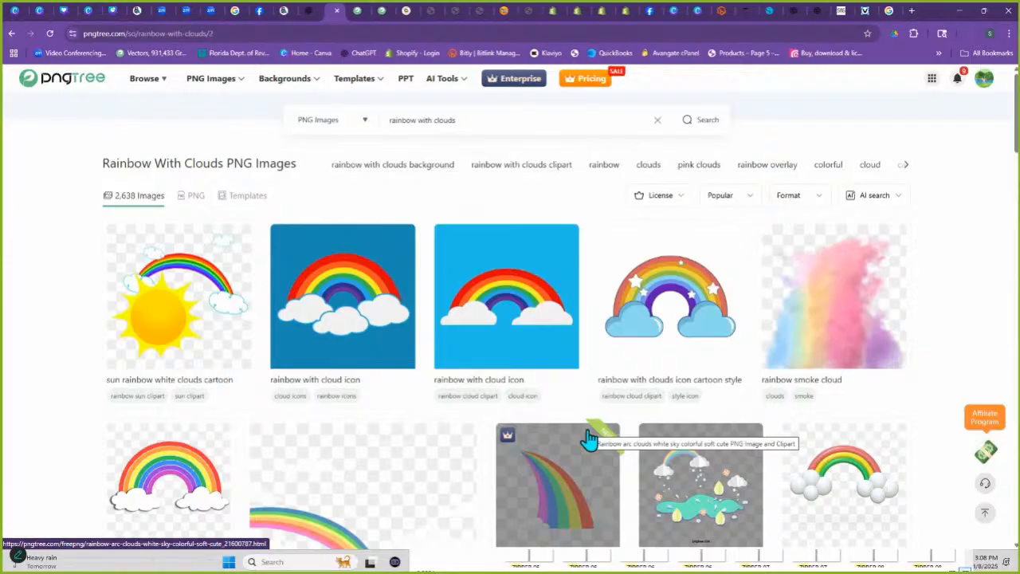
scroll(662, 414, "down", 3)
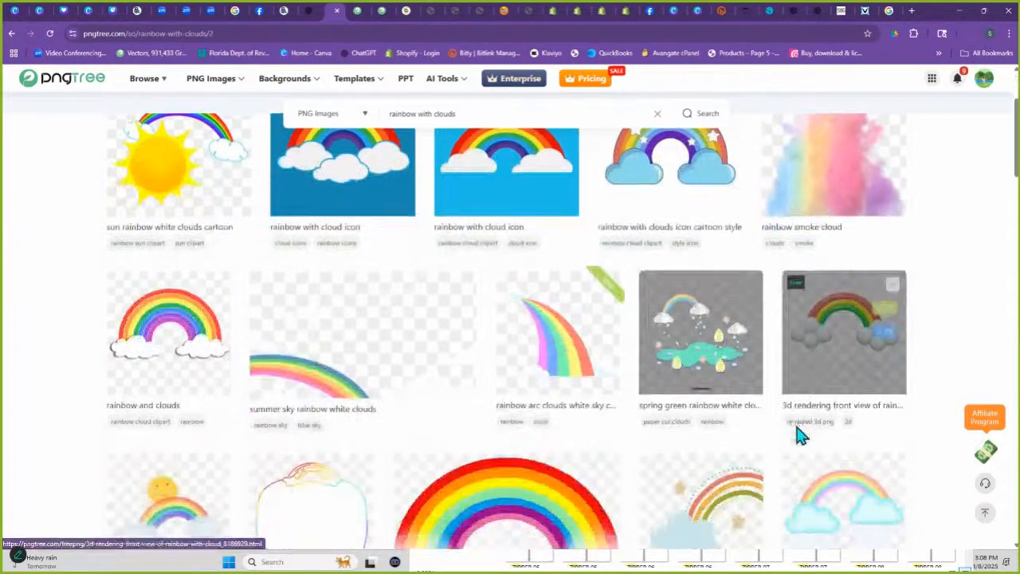
scroll(555, 383, "down", 1)
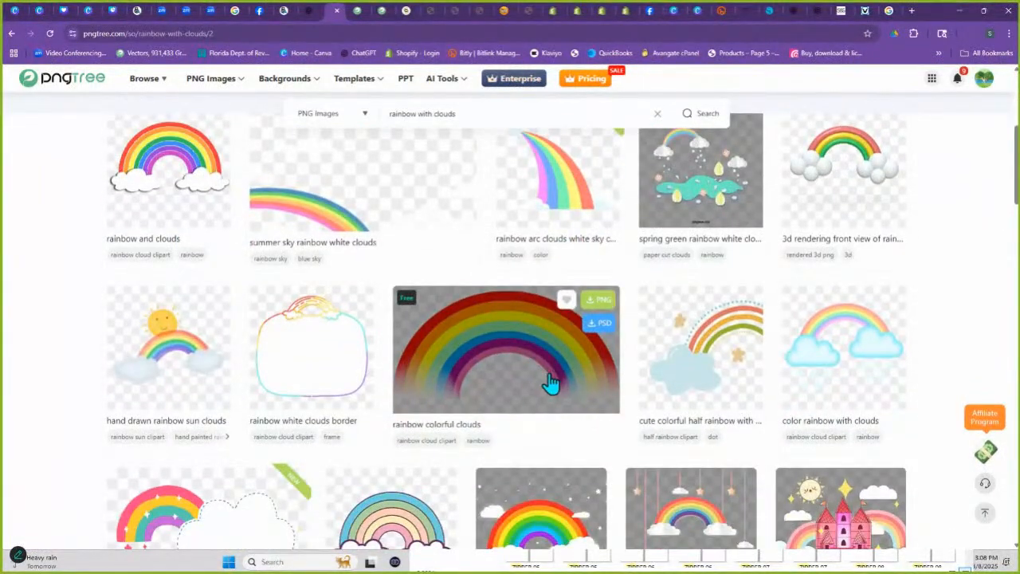
scroll(556, 381, "down", 1)
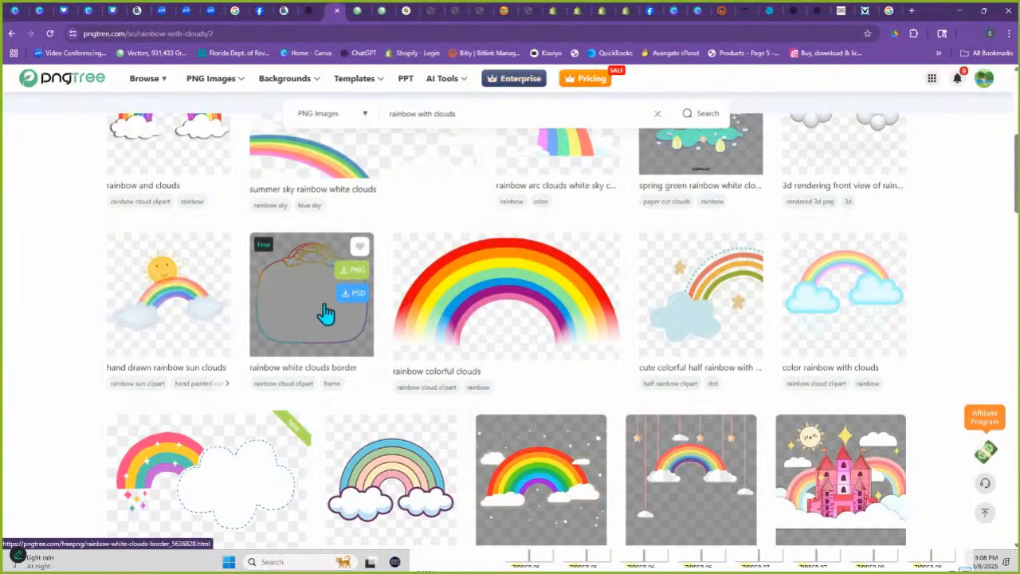
left_click(356, 280)
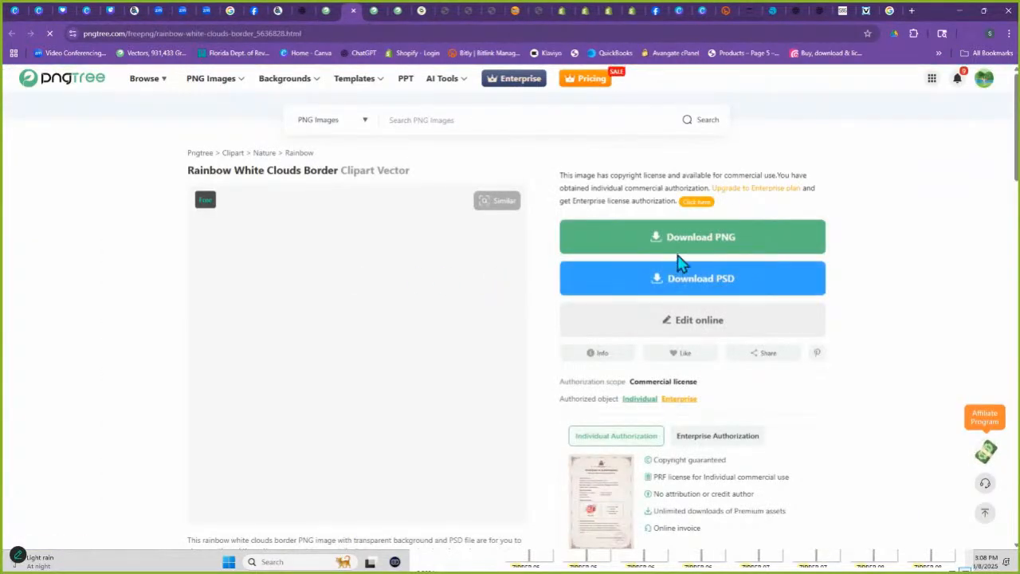
left_click(683, 243)
left_click(525, 205)
left_click(658, 182)
left_click(366, 12)
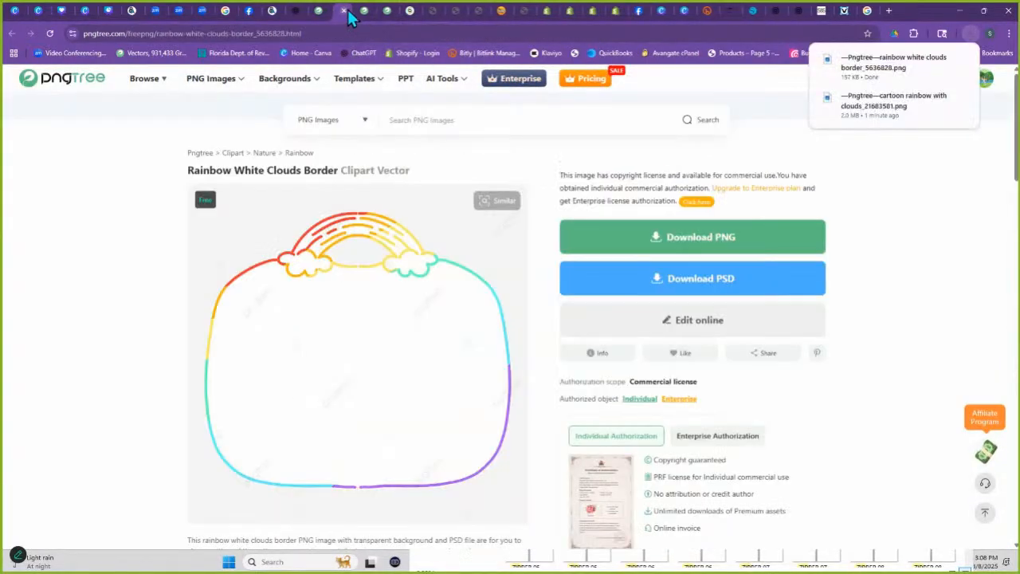
left_click(350, 11)
middle_click(323, 12)
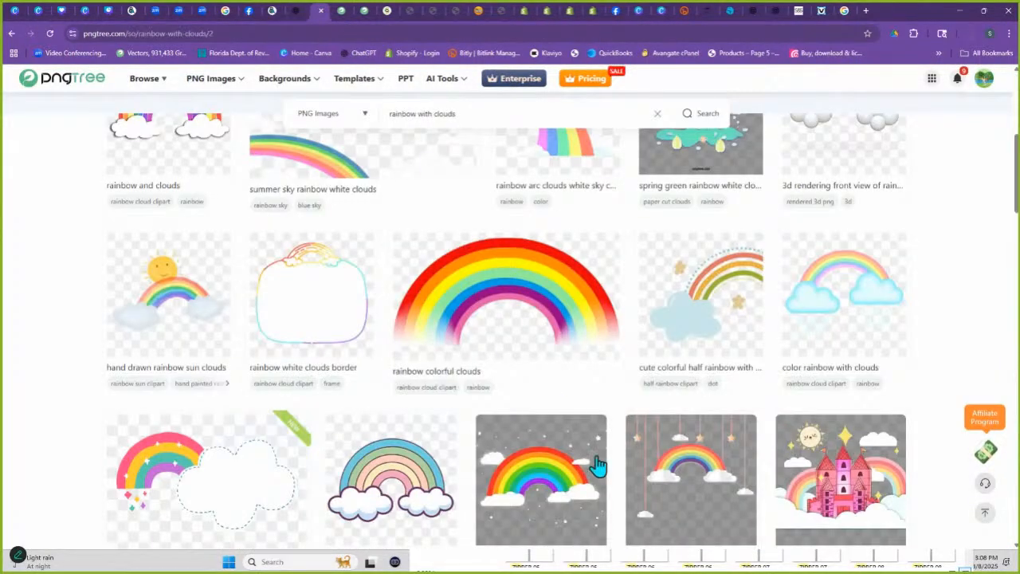
- Download the blue-background rainbow with cloud icon as an EPS file, skip the license form and return to the results
scroll(717, 382, "down", 2)
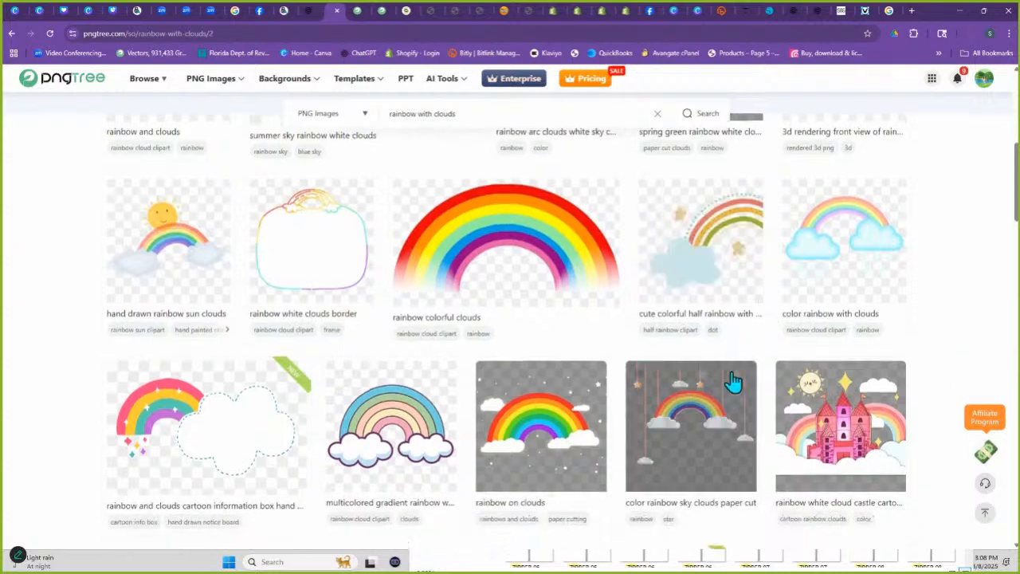
scroll(733, 382, "down", 3)
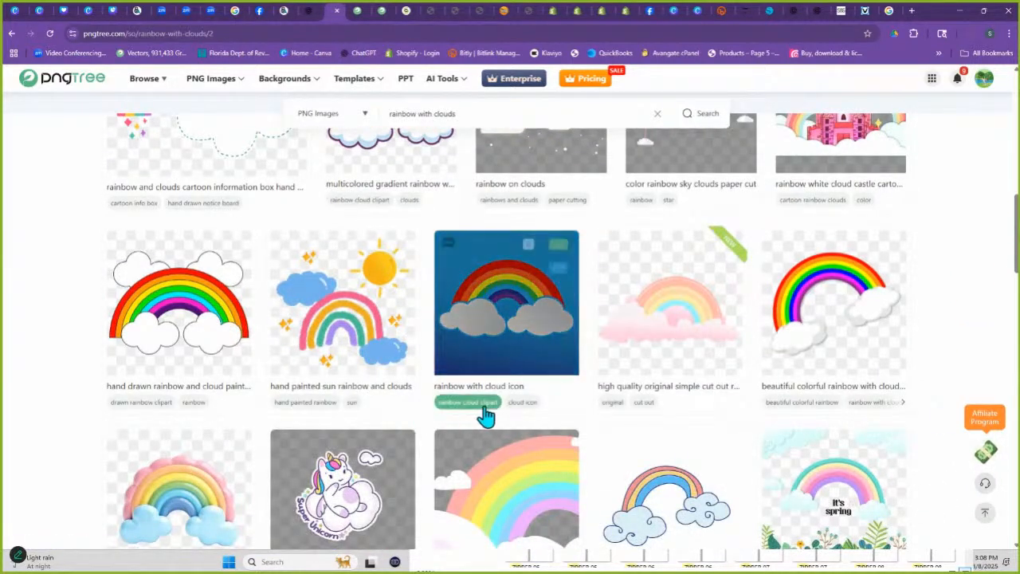
mouse_move(564, 251)
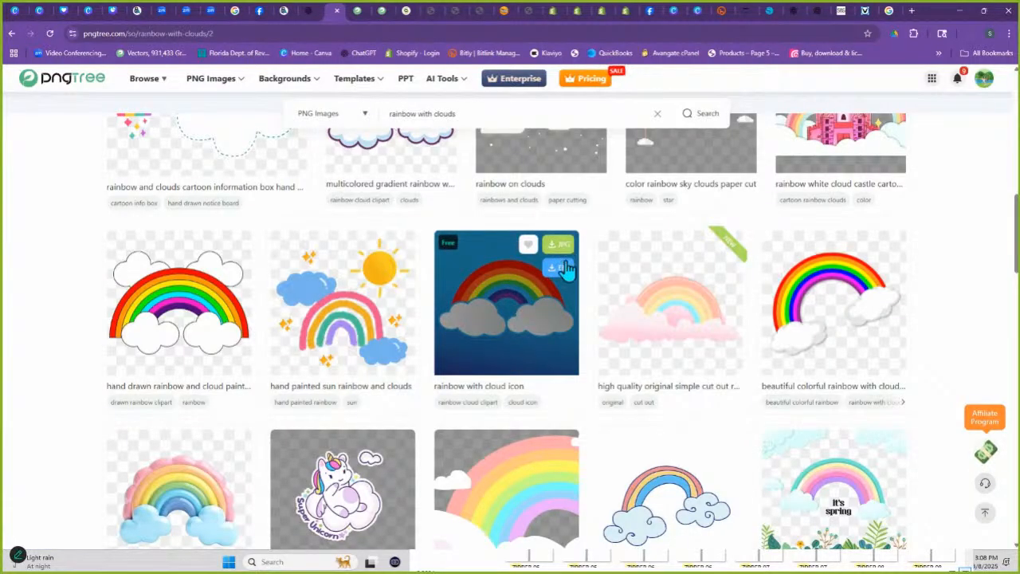
left_click(561, 269)
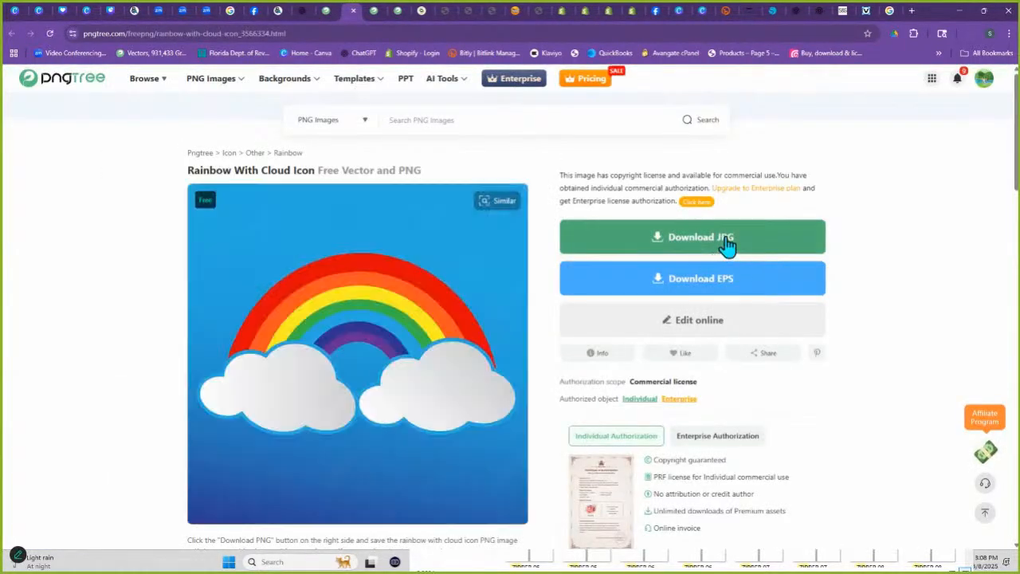
left_click(727, 279)
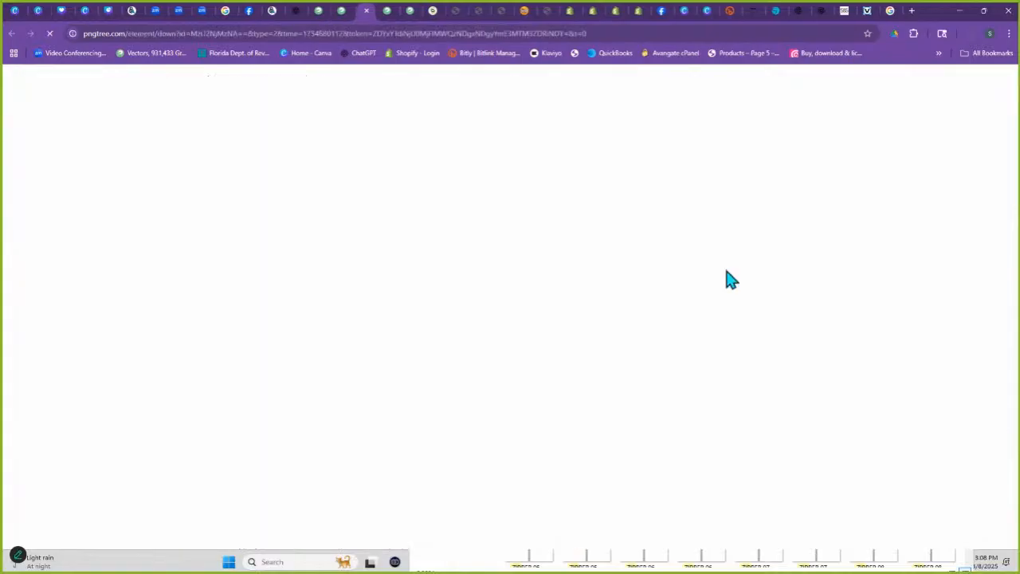
left_click(528, 203)
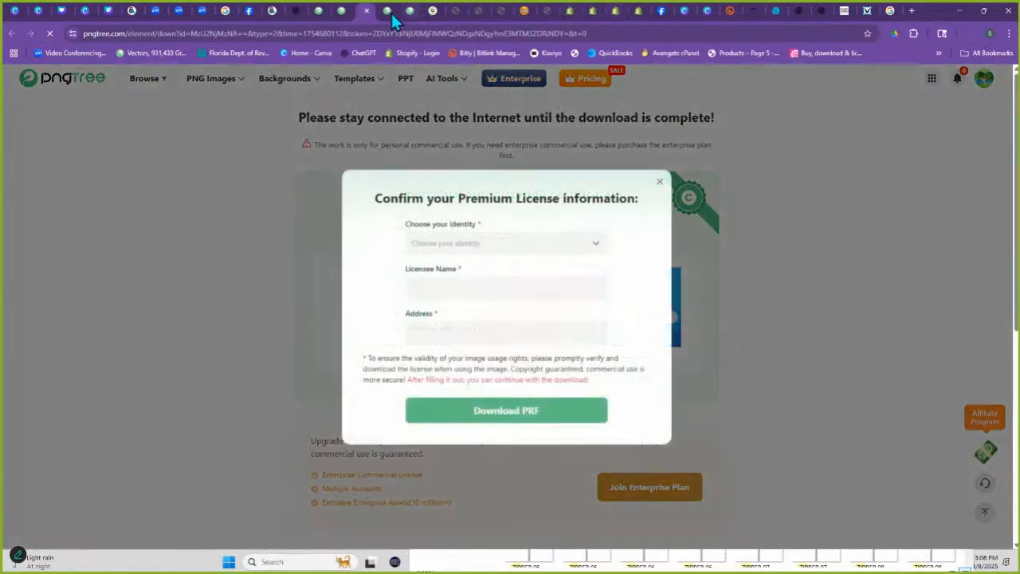
left_click(658, 180)
left_click(366, 11)
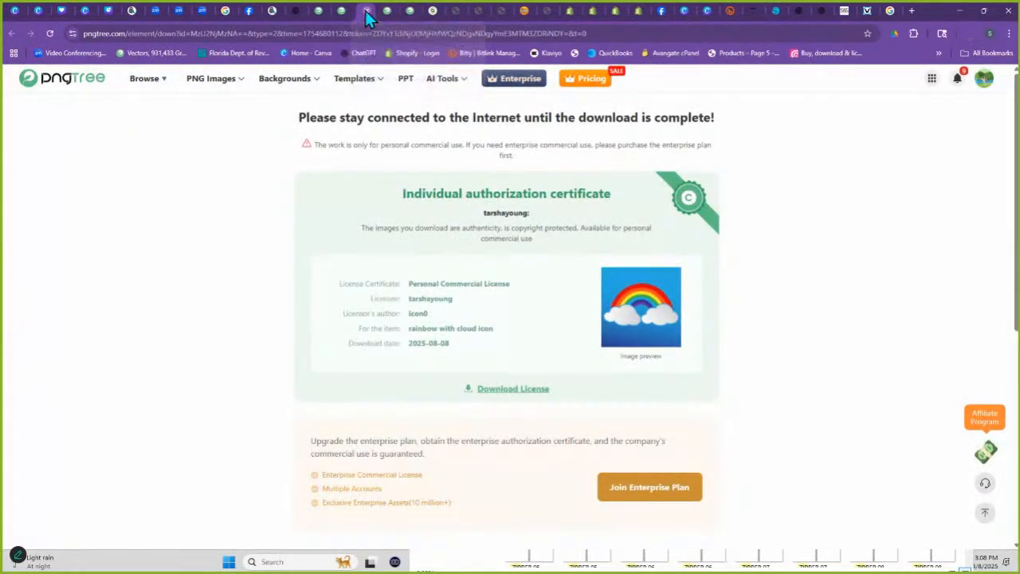
left_click(344, 10)
- Find the beautiful rainbow and clouds before the rain image, download it as a PNG, skip the license form and return to the results
scroll(715, 318, "down", 2)
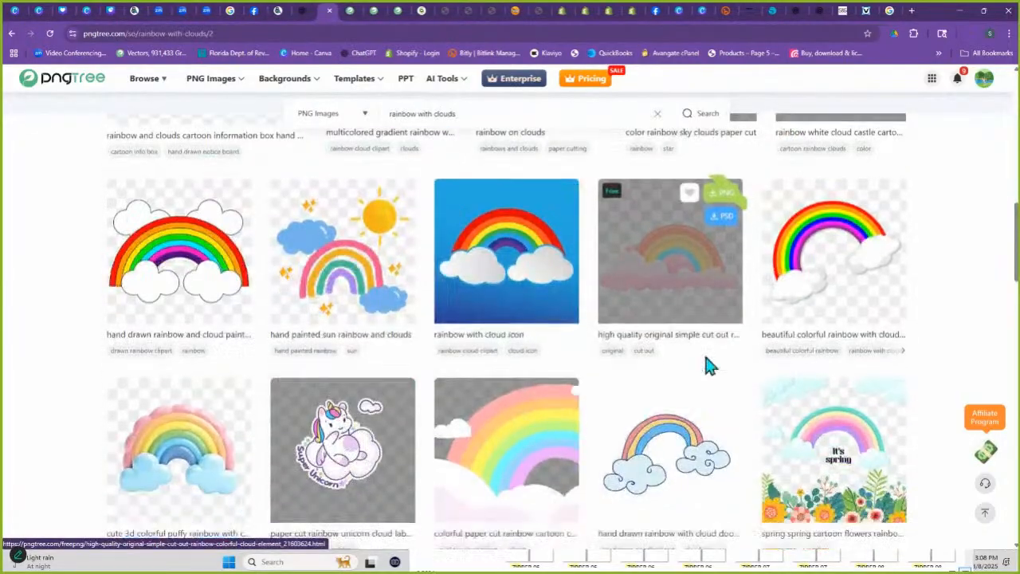
mouse_move(410, 374)
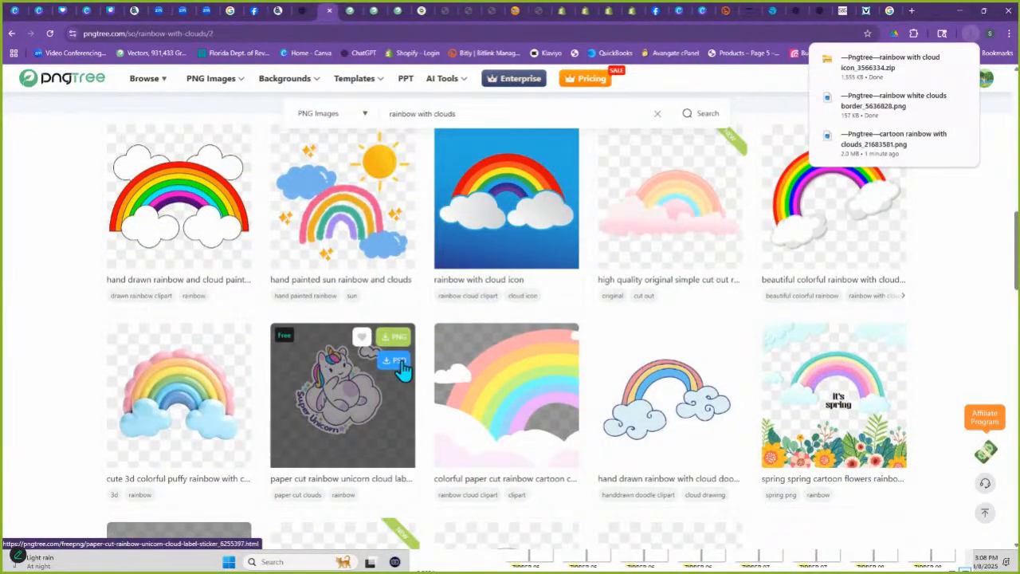
scroll(614, 413, "down", 4)
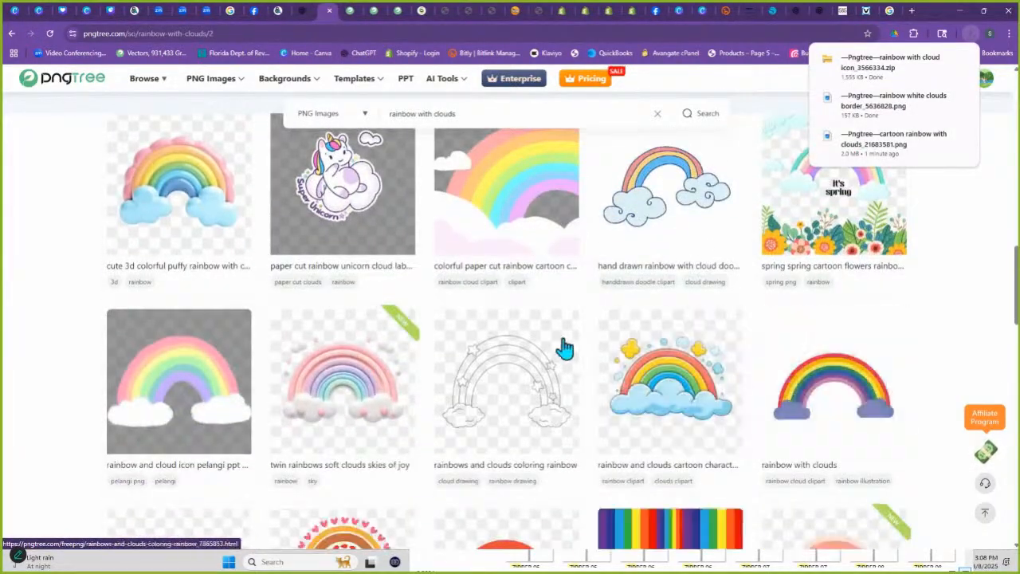
scroll(462, 328, "down", 3)
scroll(490, 334, "down", 4)
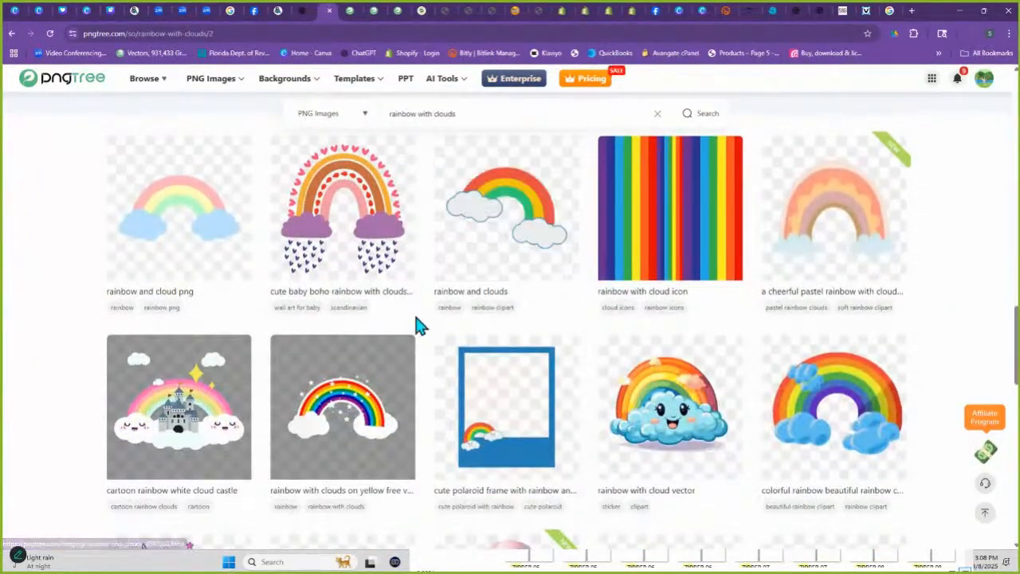
scroll(557, 351, "down", 5)
scroll(558, 350, "down", 3)
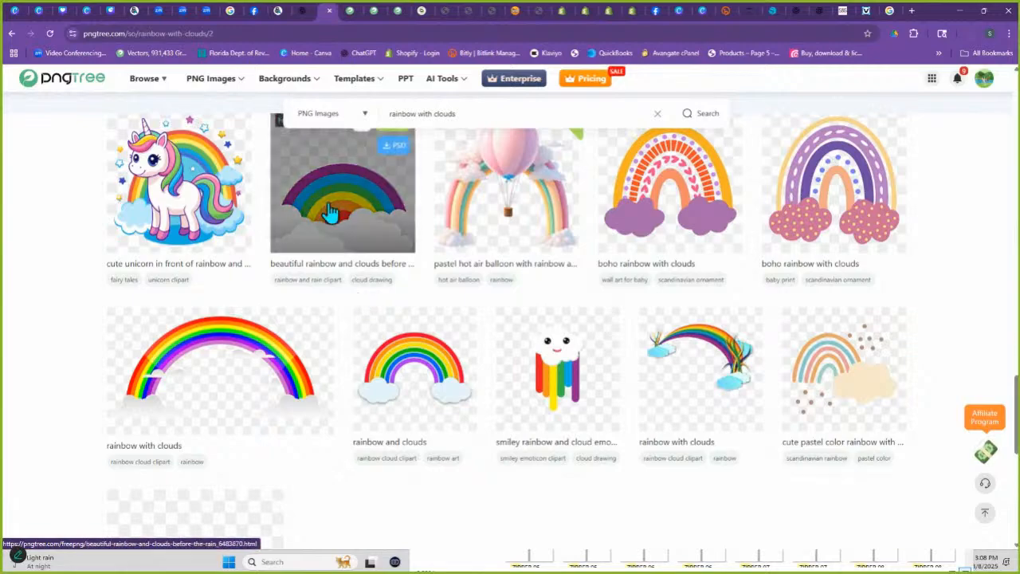
scroll(374, 199, "up", 1)
left_click(390, 188)
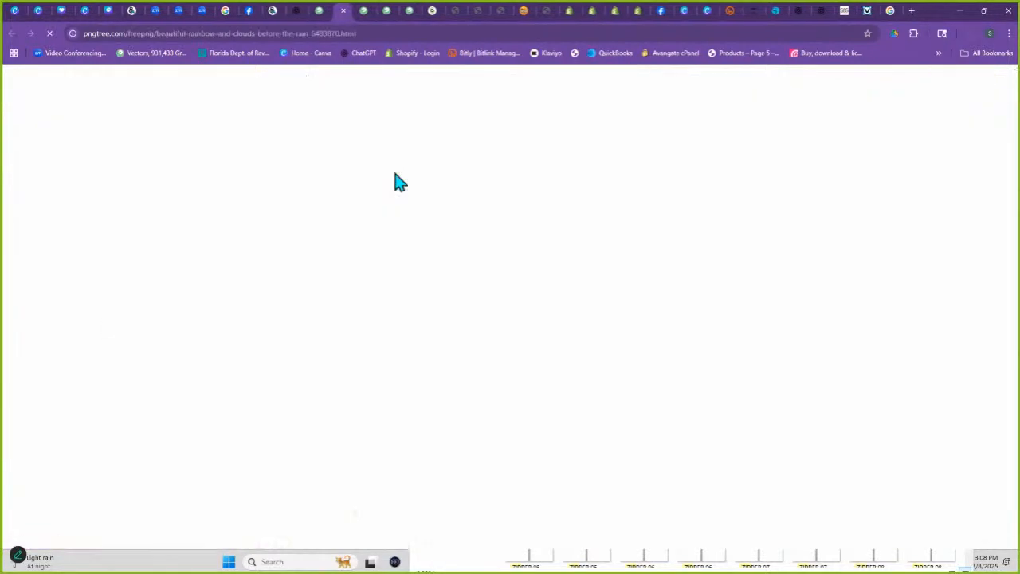
left_click(714, 250)
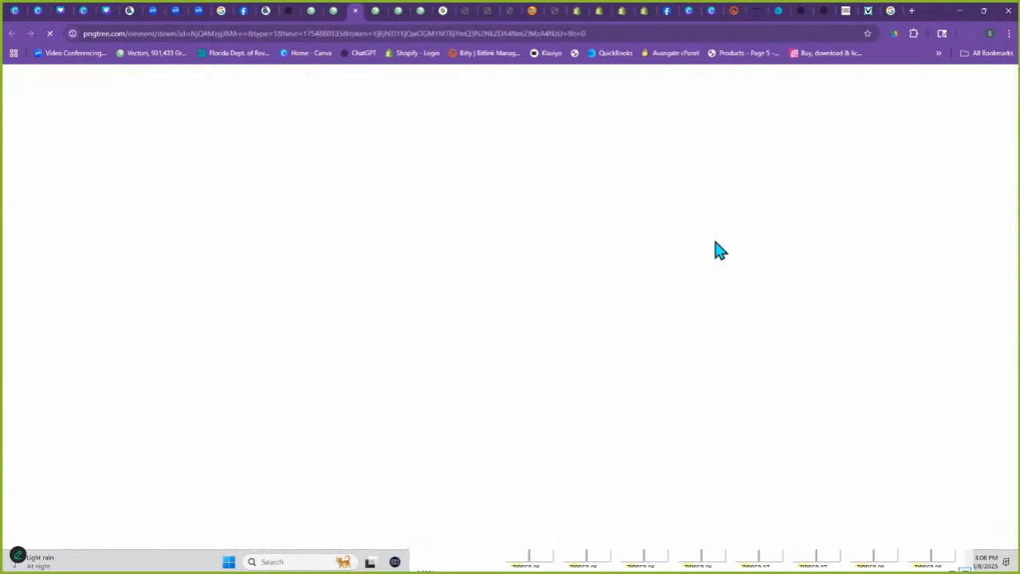
left_click(478, 209)
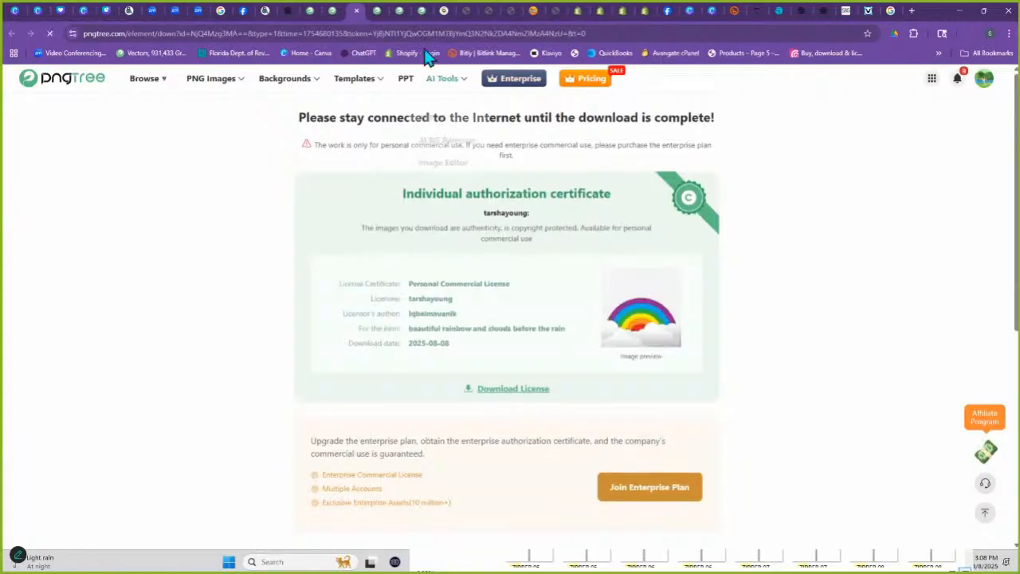
left_click(656, 183)
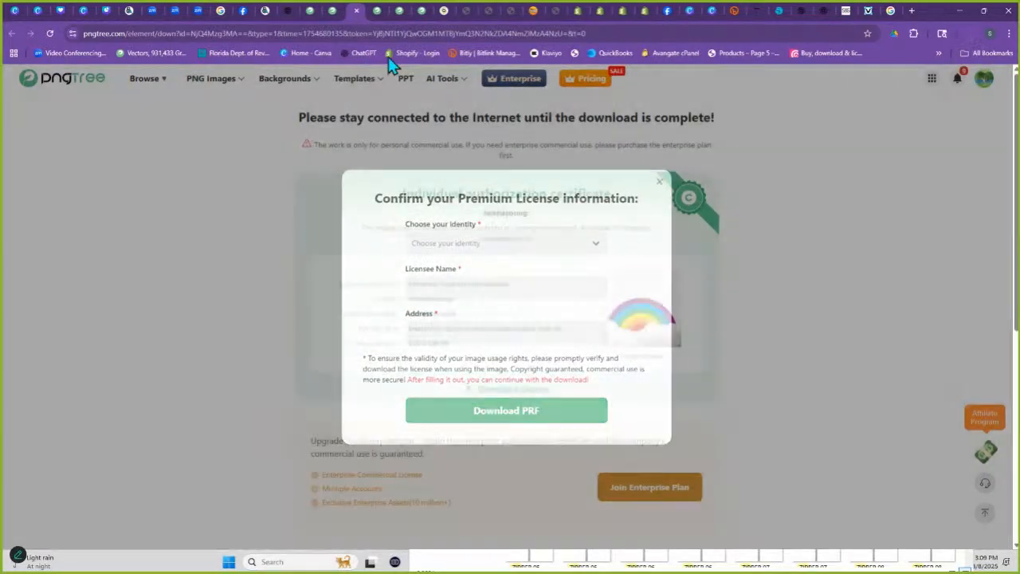
left_click(357, 11)
left_click(333, 11)
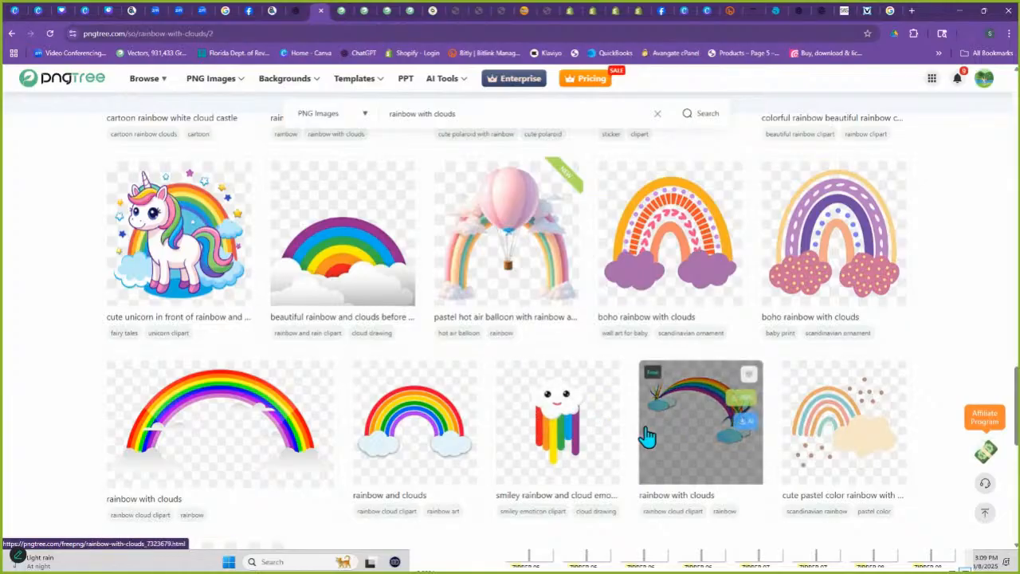
- Check the last rainbow with clouds images at the end of the results page
scroll(646, 439, "down", 2)
scroll(647, 436, "down", 1)
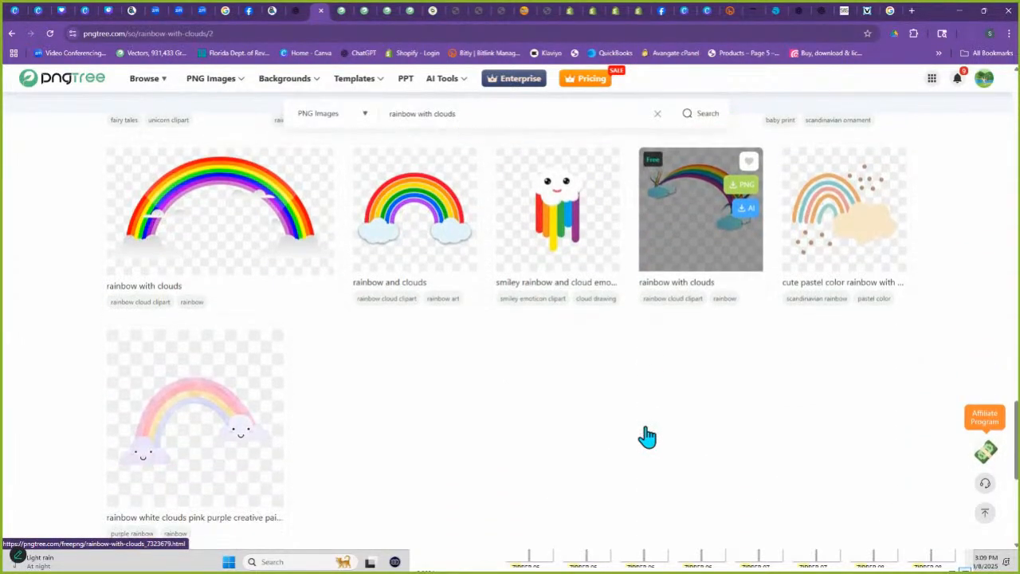
scroll(571, 396, "up", 2)
scroll(571, 396, "up", 1)
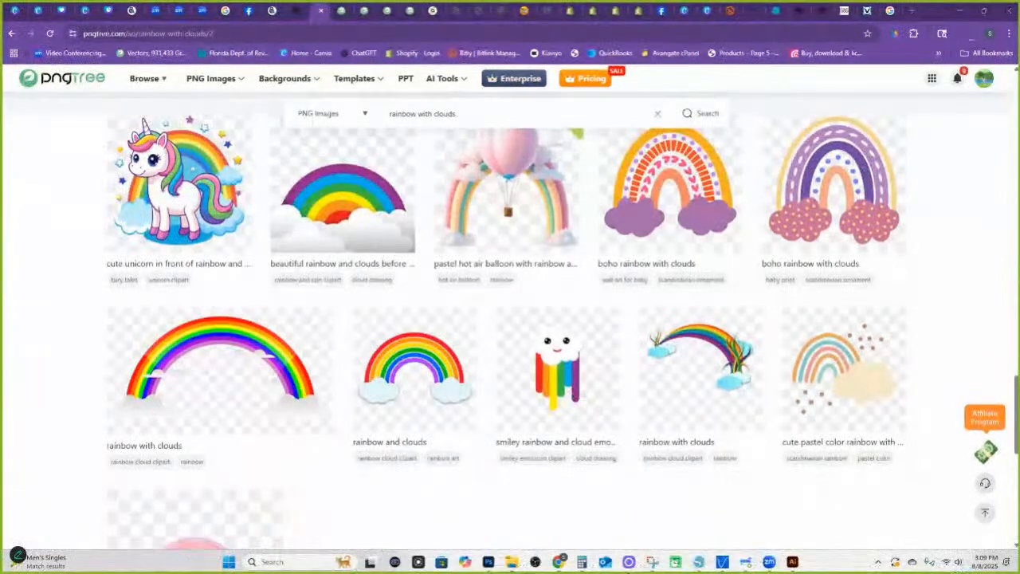
- Switch to Silhouette Studio and look over the Care Bears characters and rainbow scenes in the CB AiCAL VECTOR 1 document
left_click(698, 562)
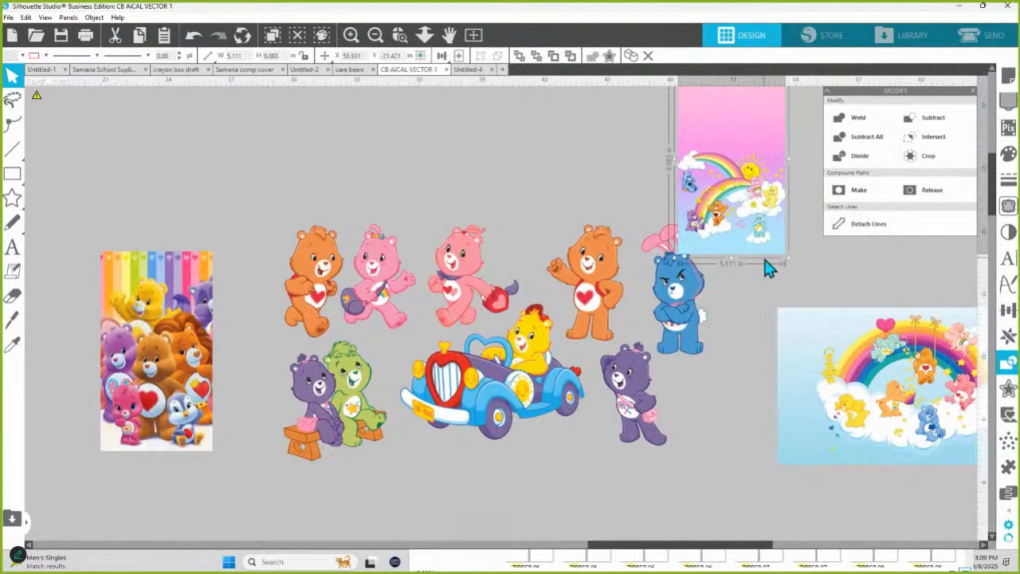
left_click(487, 545)
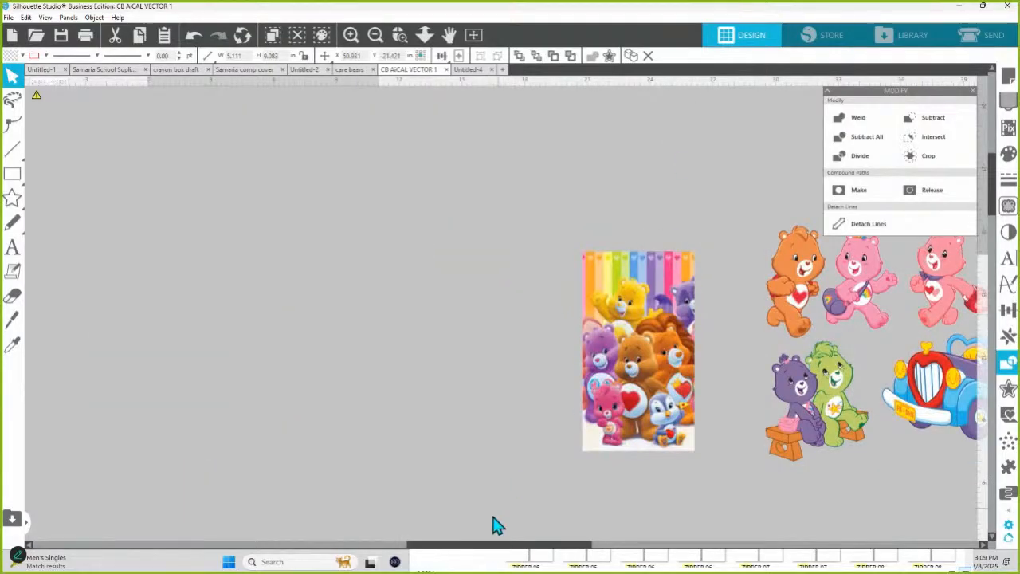
left_click_drag(478, 548, 721, 542)
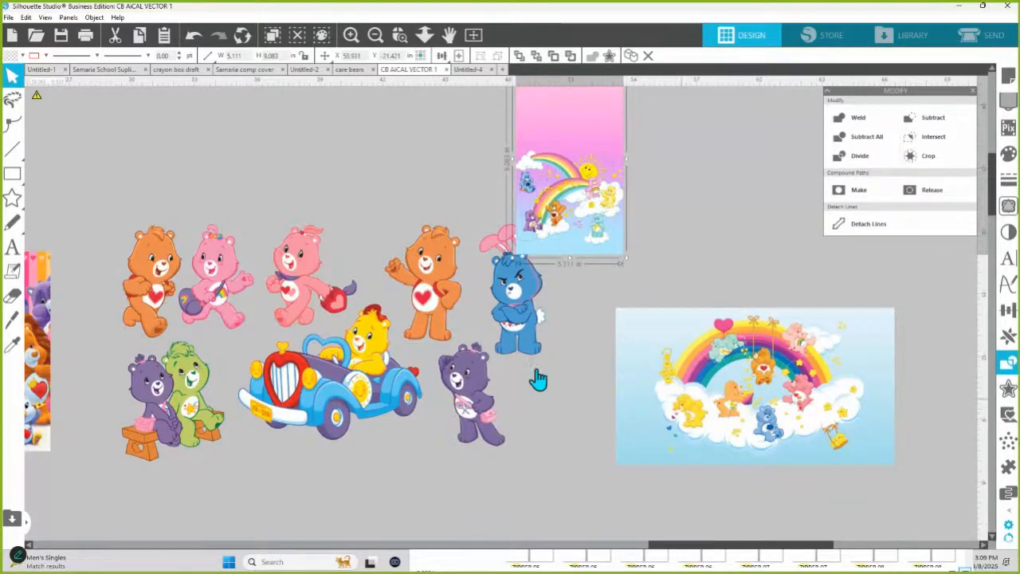
key("shift+e")
key("Escape")
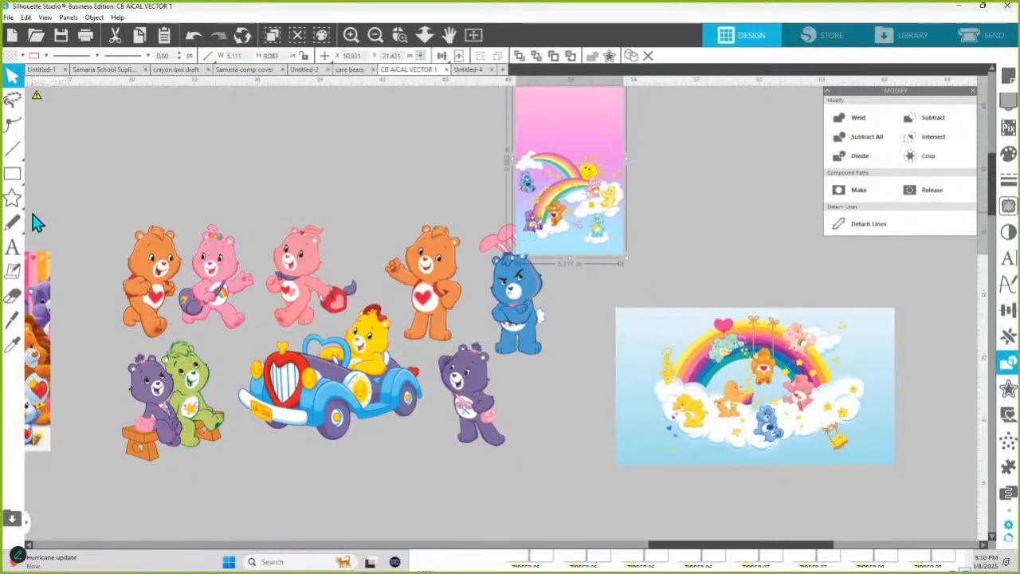
mouse_move(10, 223)
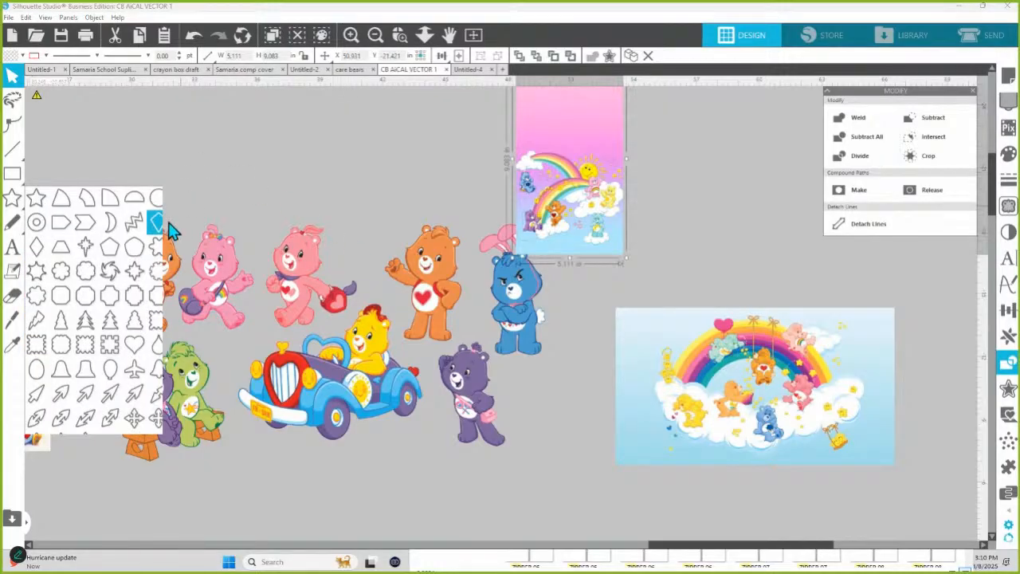
left_click(691, 209)
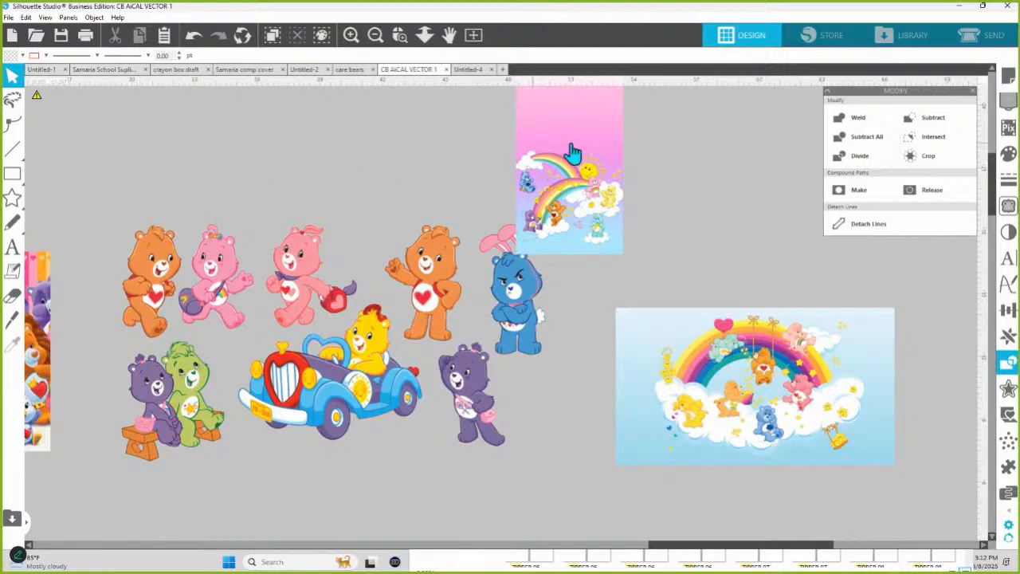
- Draw a rectangle about 4.48 in wide and 8.18 in high beside the pink-and-blue rainbow scene
left_click(425, 35)
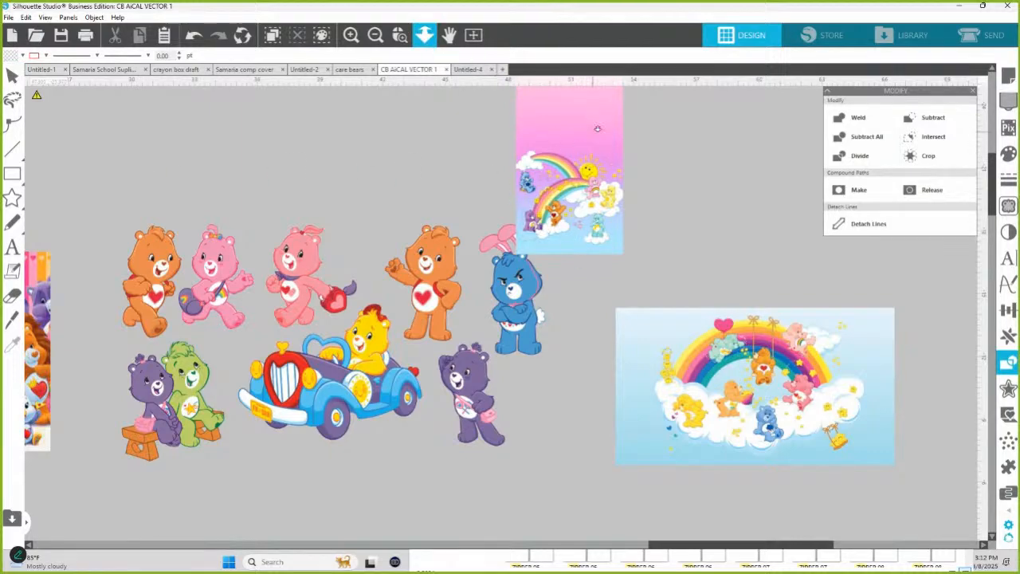
left_click_drag(603, 112, 605, 183)
left_click(400, 35)
left_click_drag(527, 166, 809, 335)
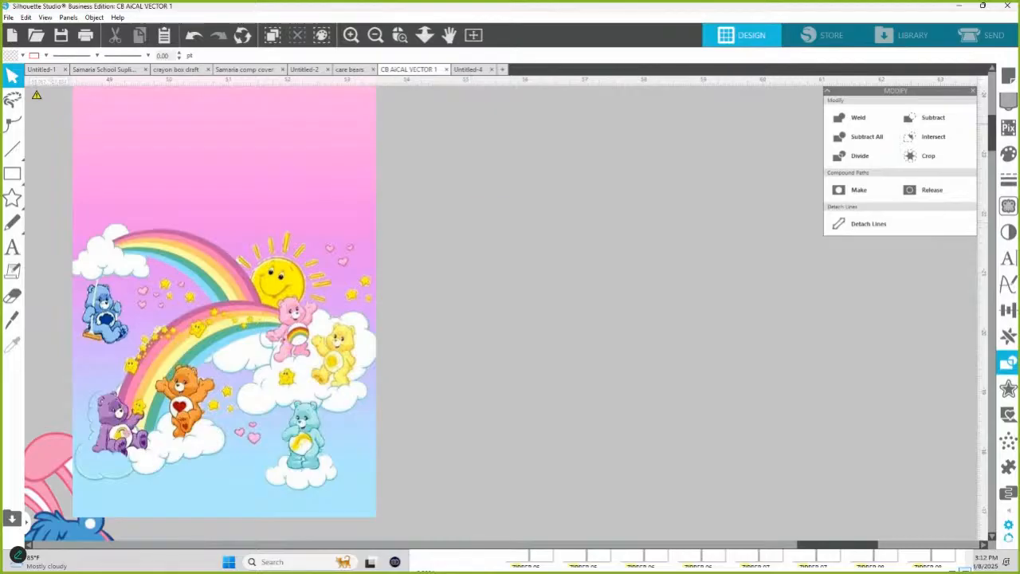
left_click(13, 176)
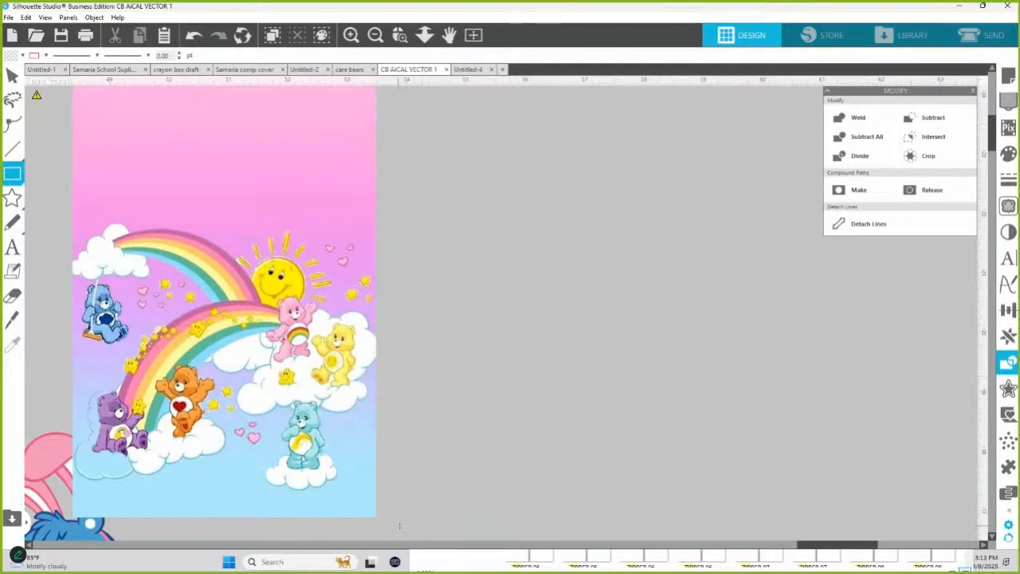
left_click_drag(474, 523, 673, 94)
- Draw a small swatch square about 0.43 in wide and fill it with the light pink sampled from the scene's upper background
mouse_move(12, 170)
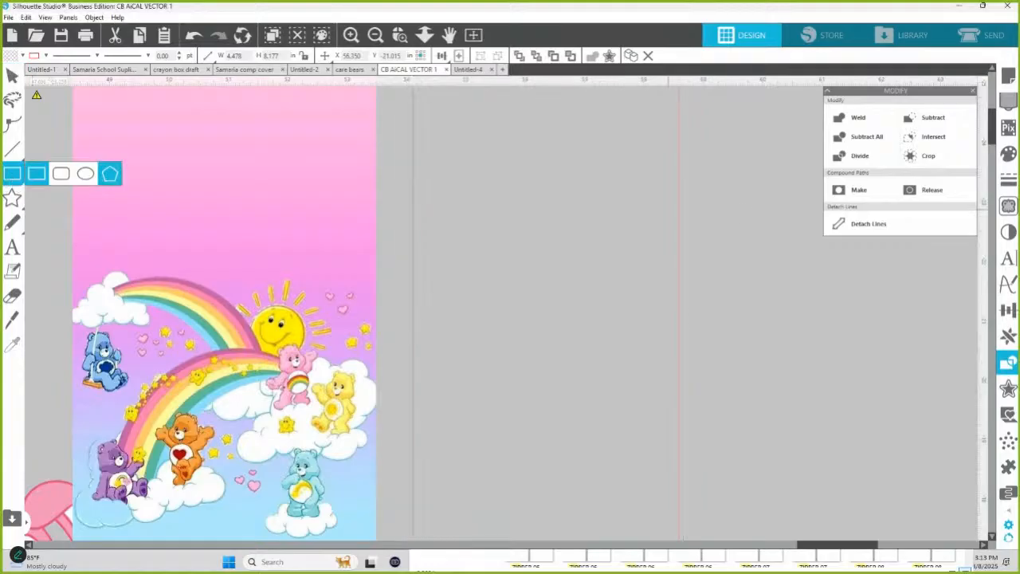
left_click_drag(715, 194, 743, 223)
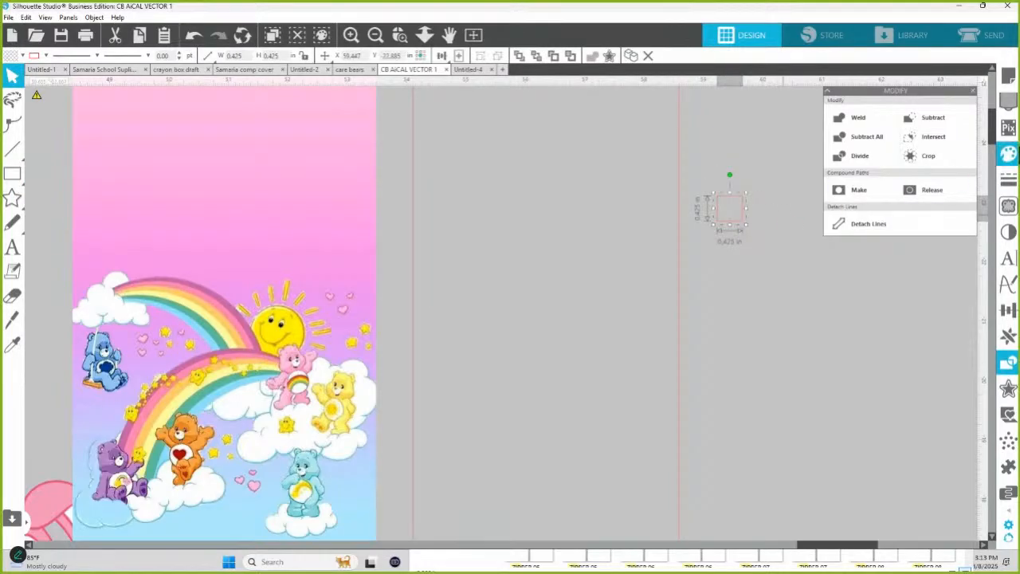
left_click(1008, 153)
left_click(941, 133)
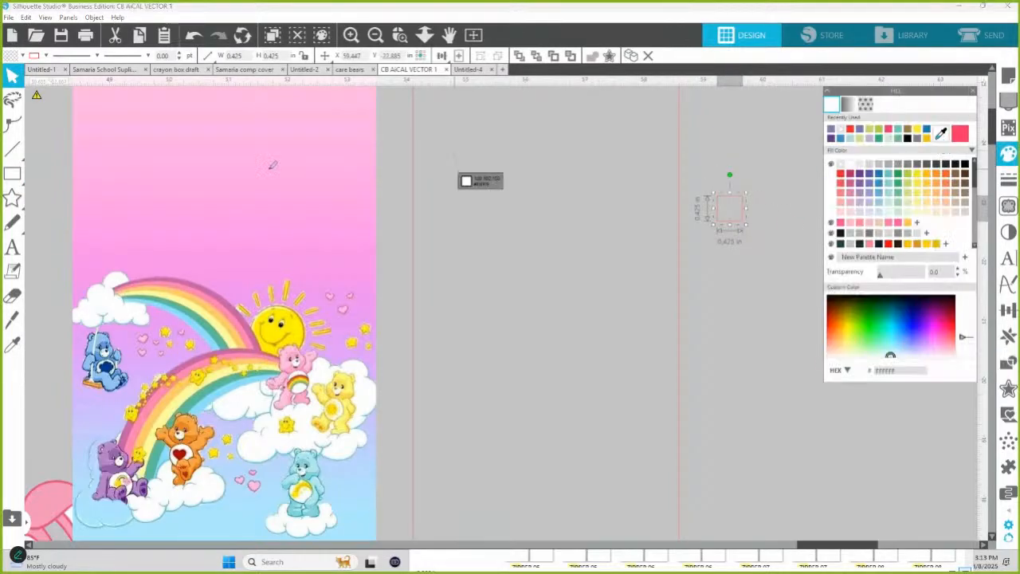
left_click(259, 97)
- Duplicate the swatch downward twice, filling the copies with the deeper pink and the lavender sampled from the scene's background
key("ctrl+Down")
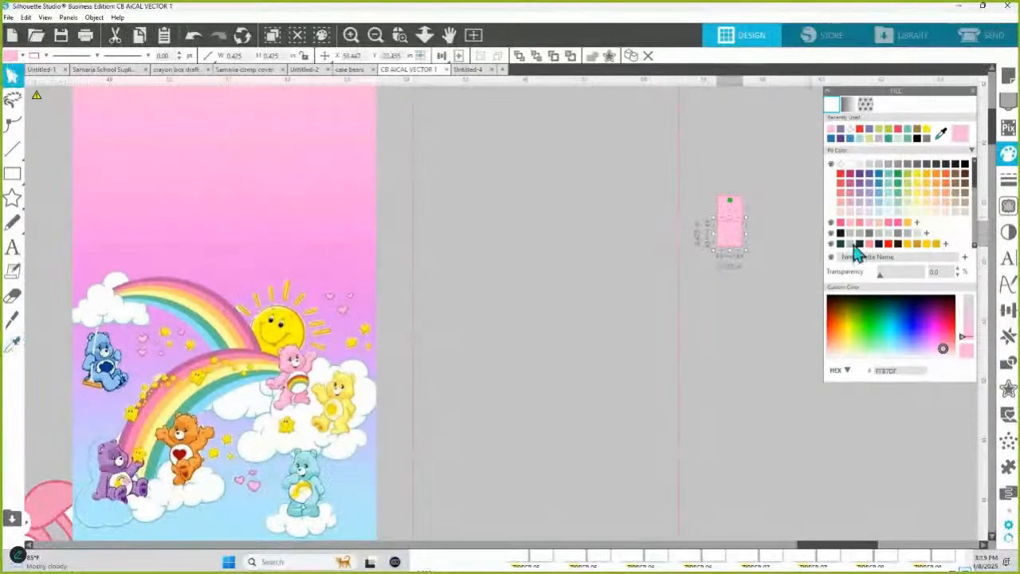
left_click(941, 133)
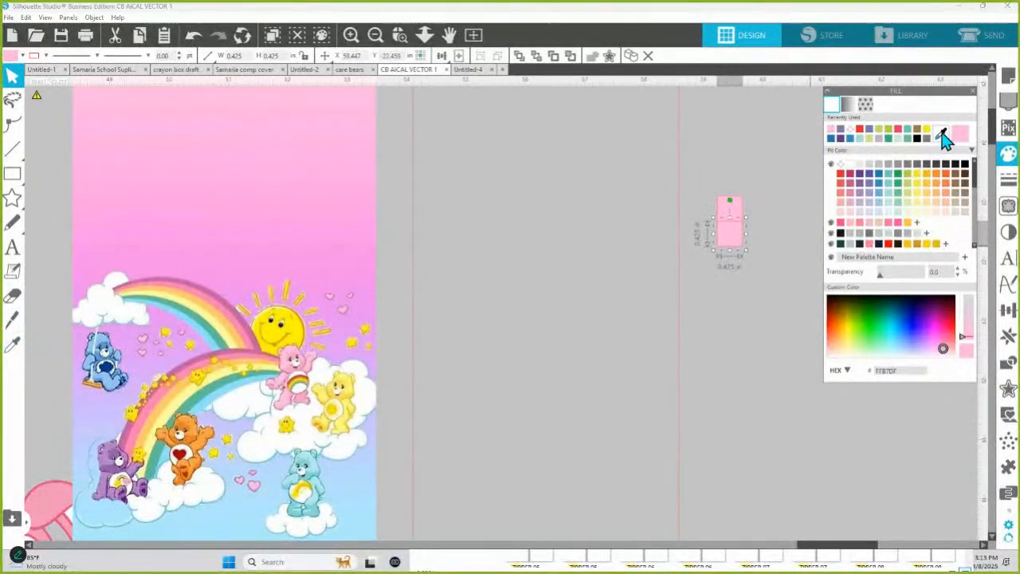
left_click(341, 275)
key("ctrl+Down")
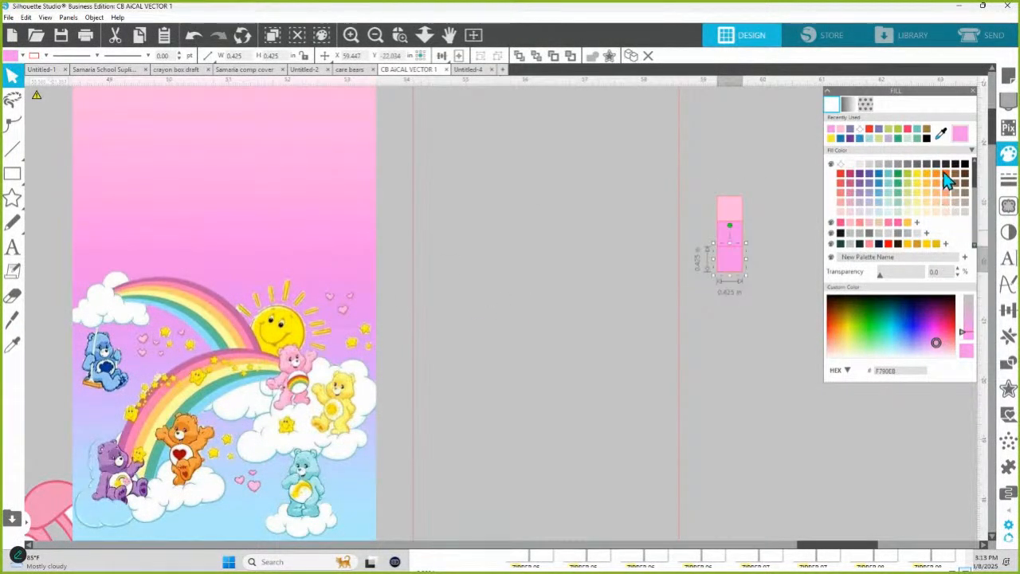
left_click(941, 133)
left_click(378, 383)
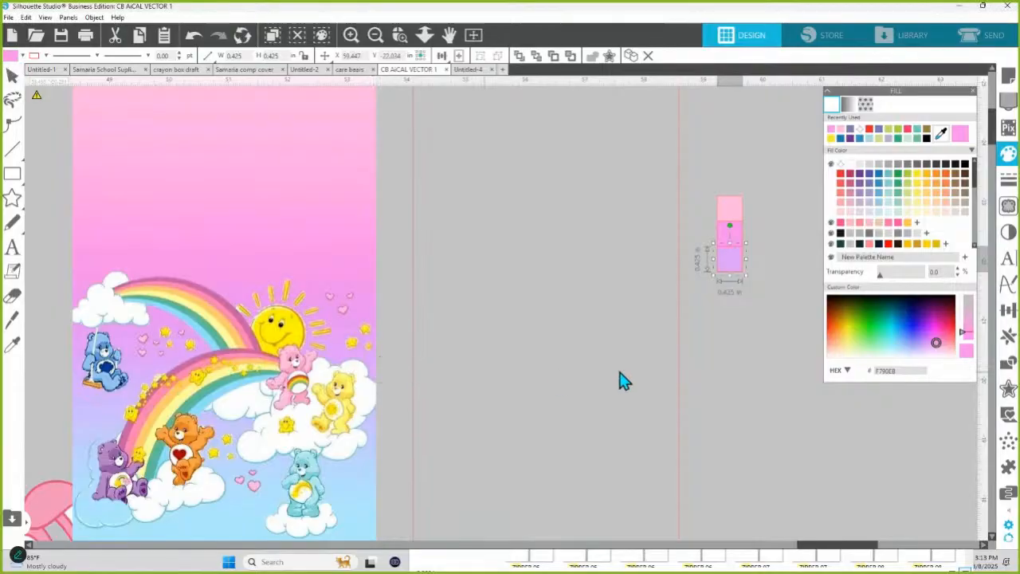
- Add a fourth swatch below in the scene's light blue and resample the third swatch's lavender from beside the swinging blue bear
key("ctrl+Down")
left_click(941, 133)
scroll(362, 532, "down", 3)
left_click(362, 505)
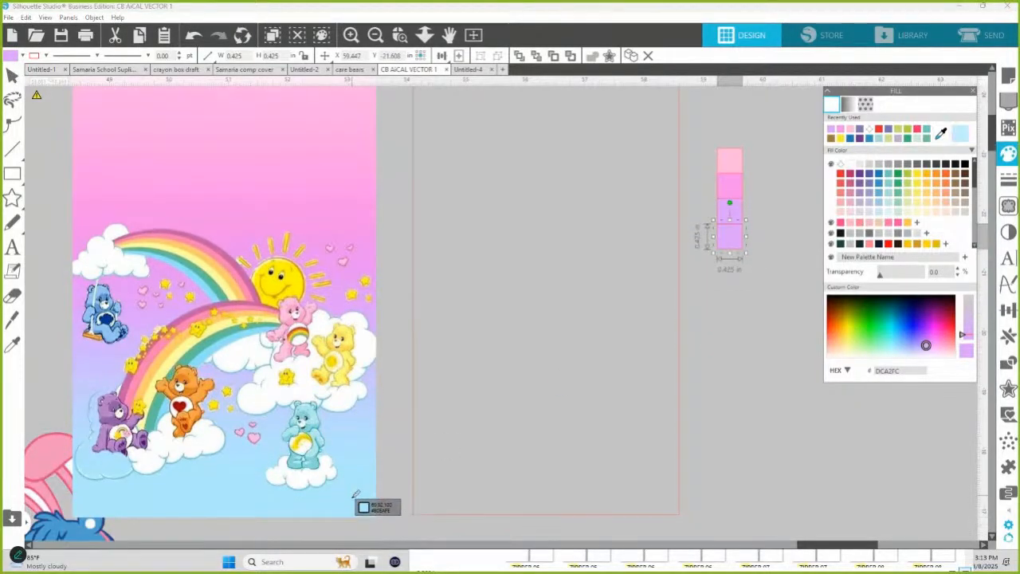
left_click(731, 212)
left_click(941, 133)
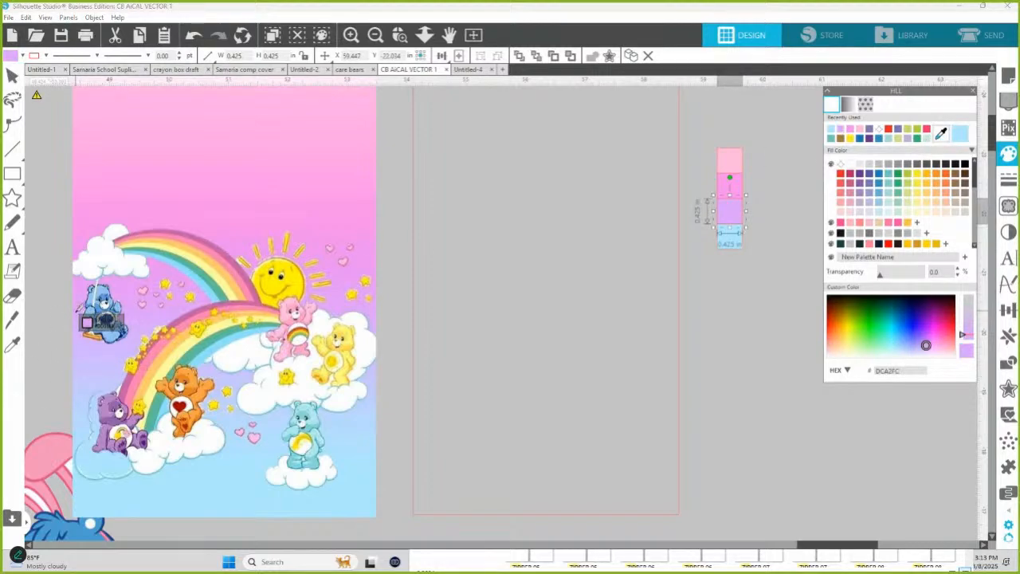
left_click(94, 308)
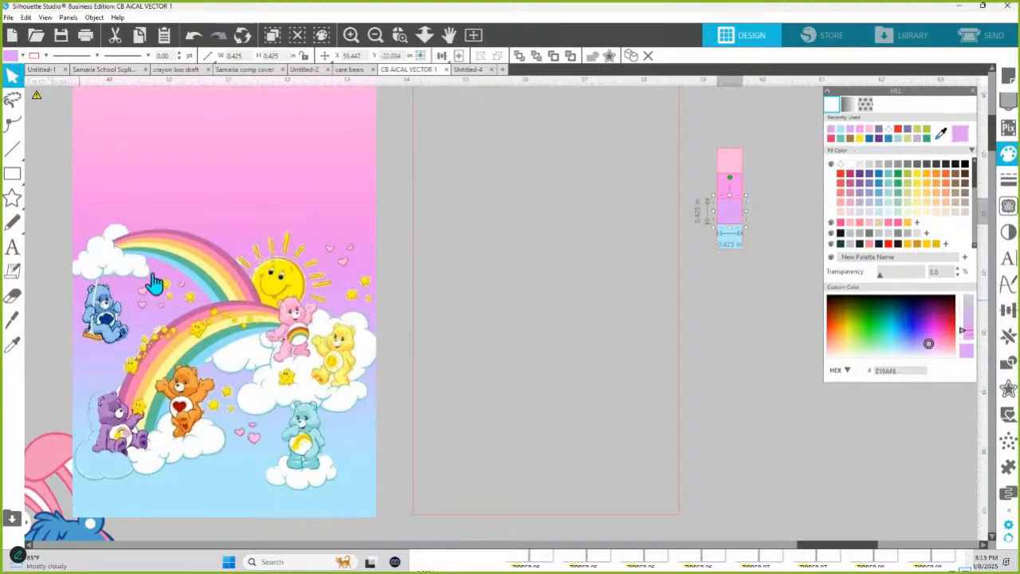
- Select all four swatches and add their colors to the last custom palette
left_click(724, 162, "shift")
scroll(906, 228, "down", 3)
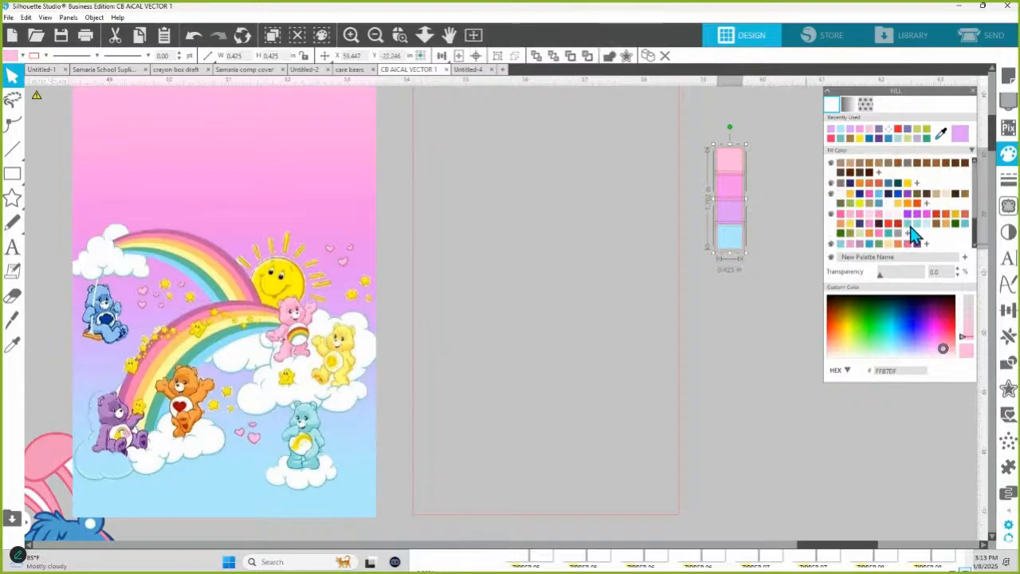
left_click(928, 245)
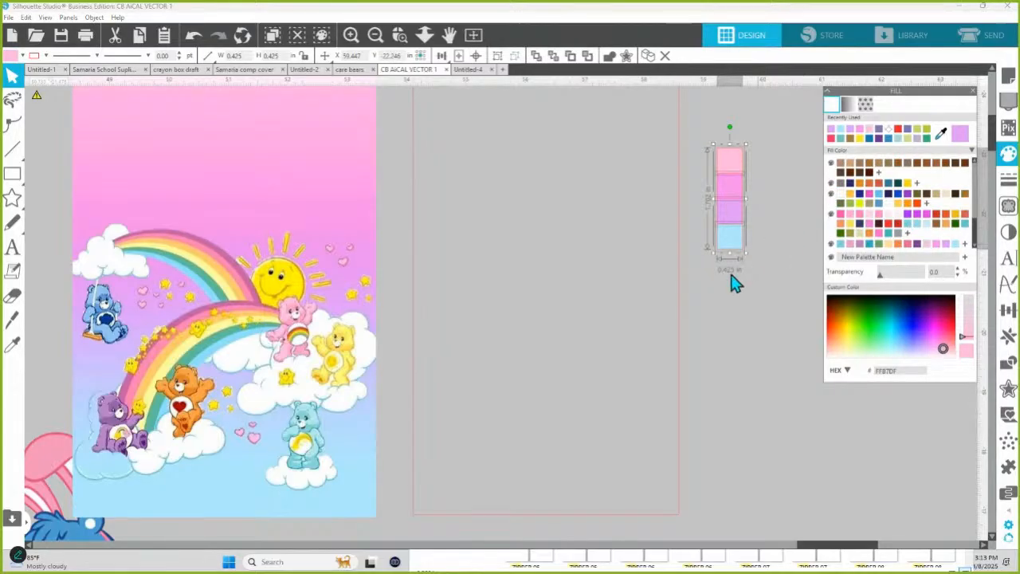
- Fill the large rectangle with a green-and-white gradient preset and recolor its first stop with the saved light pink
left_click(735, 330)
left_click(679, 312)
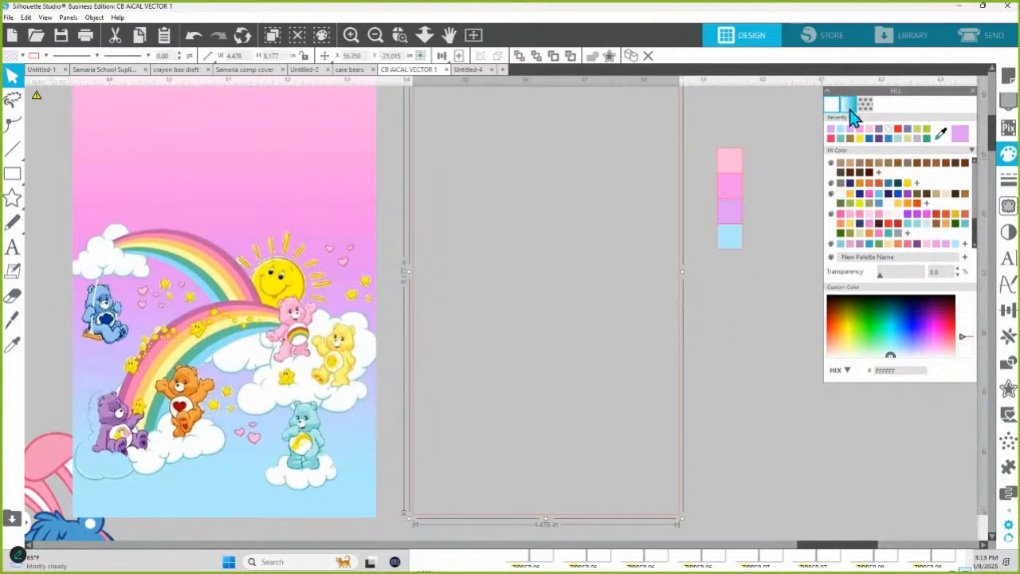
left_click(847, 105)
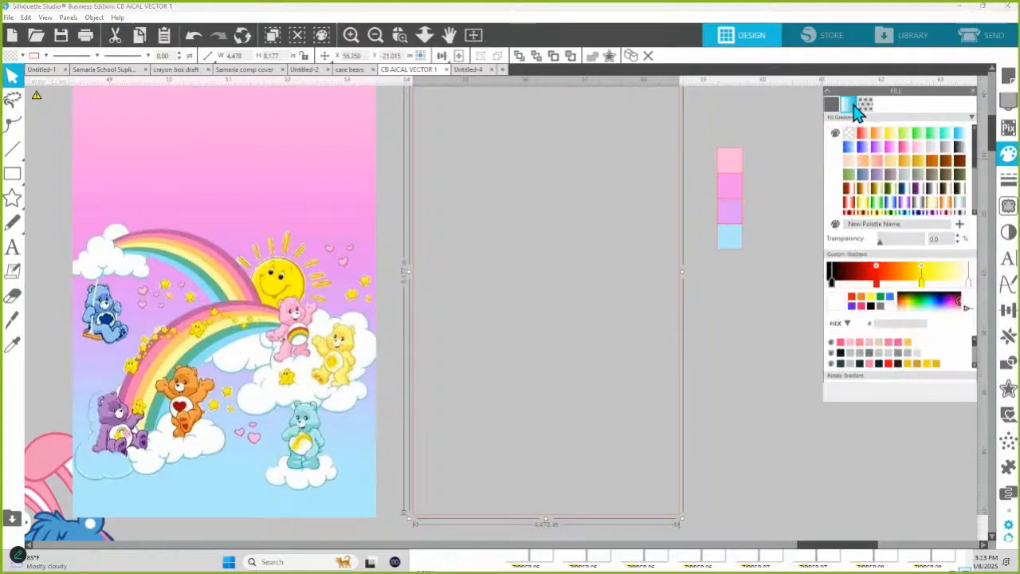
left_click(879, 204)
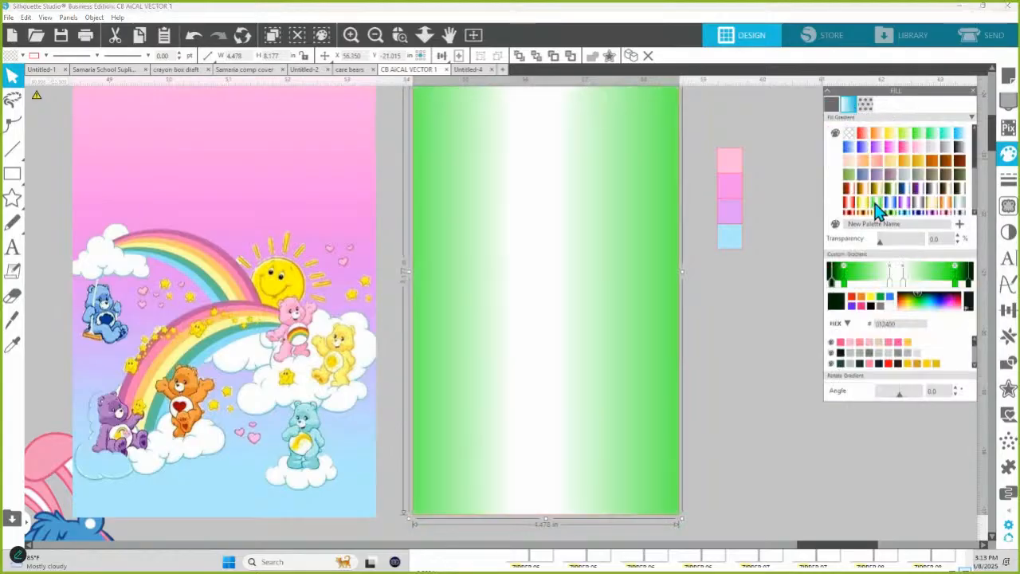
left_click(834, 292)
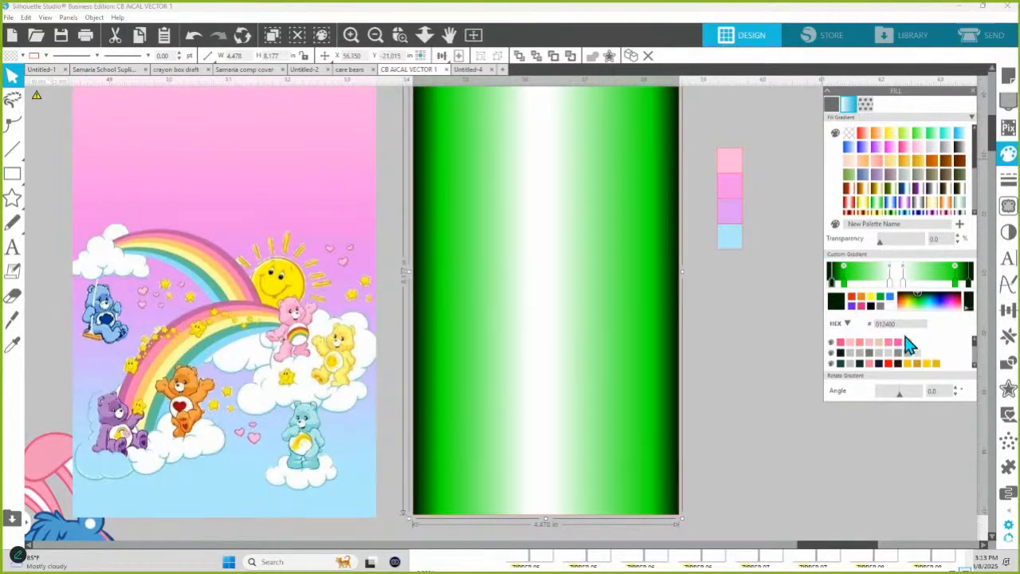
scroll(901, 344, "down", 2)
left_click(926, 364)
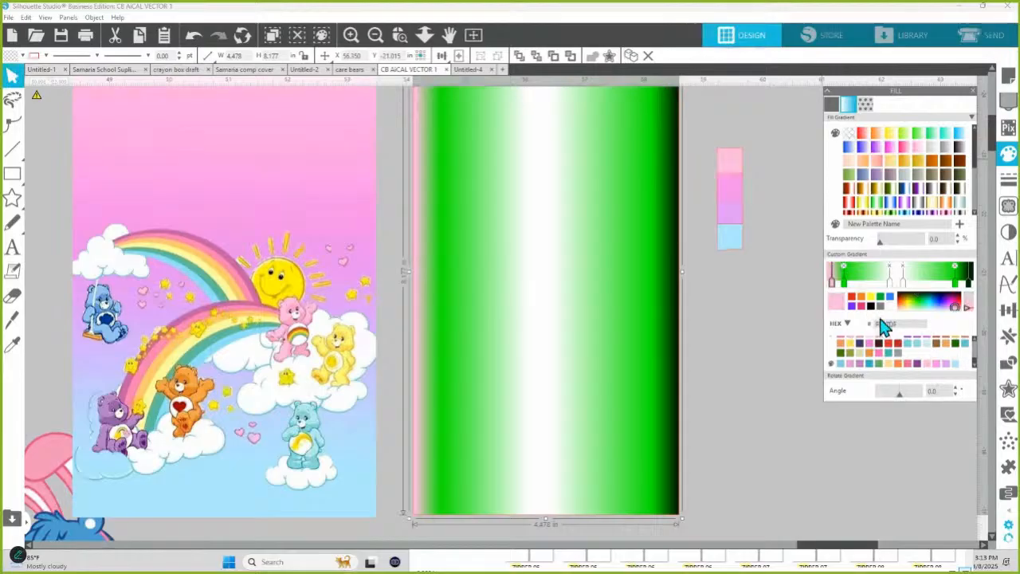
- Remove the surplus inner gradient stops, shift the green stop inward and add a stop between it and the pink end
left_click_drag(844, 272, 903, 290)
left_click(901, 271)
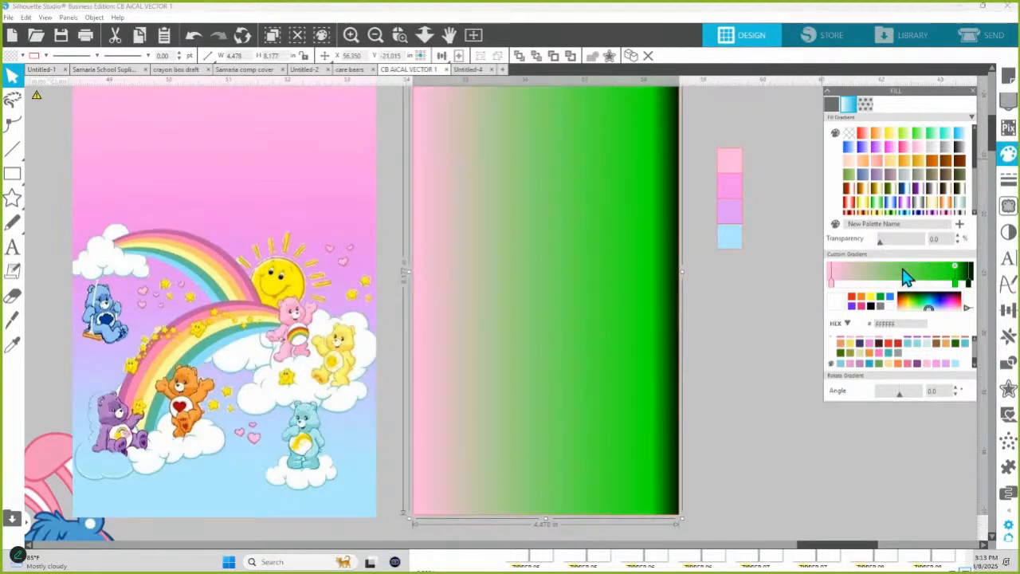
left_click_drag(955, 271, 934, 276)
left_click(854, 274)
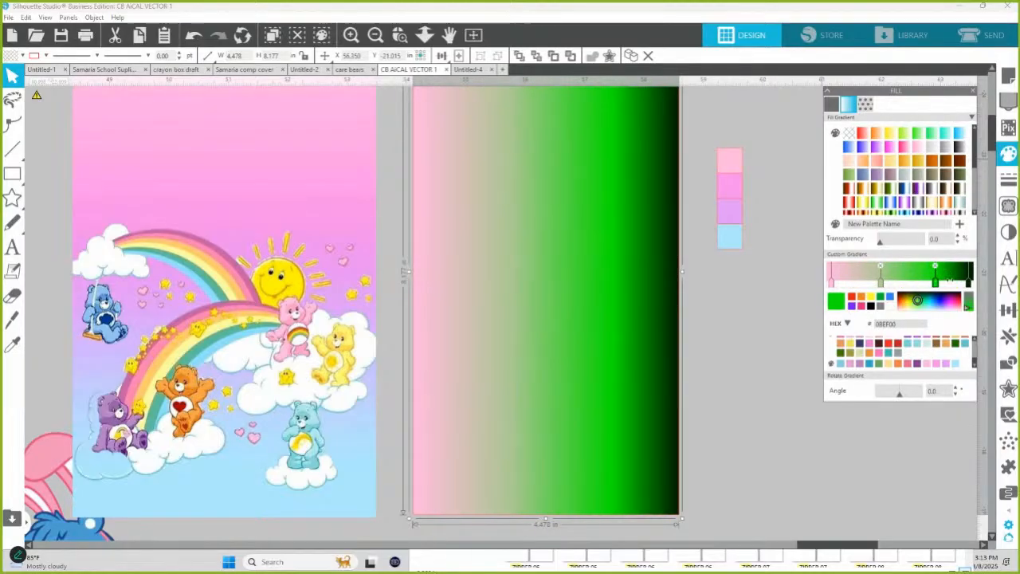
- Recolor the gradient's end stop light blue, the third stop lavender and the second stop deeper pink from the saved palette
left_click(968, 284)
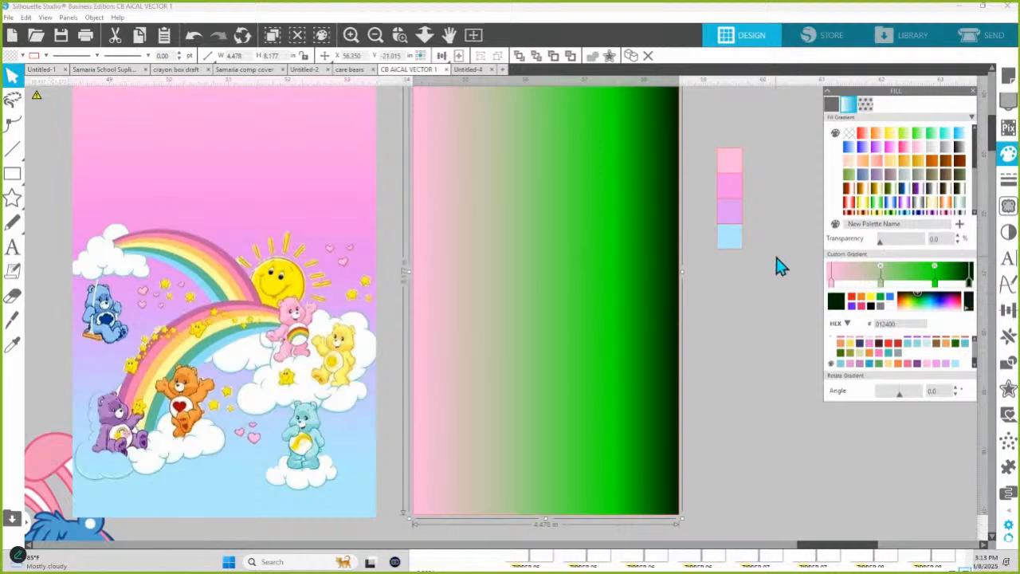
left_click(956, 364)
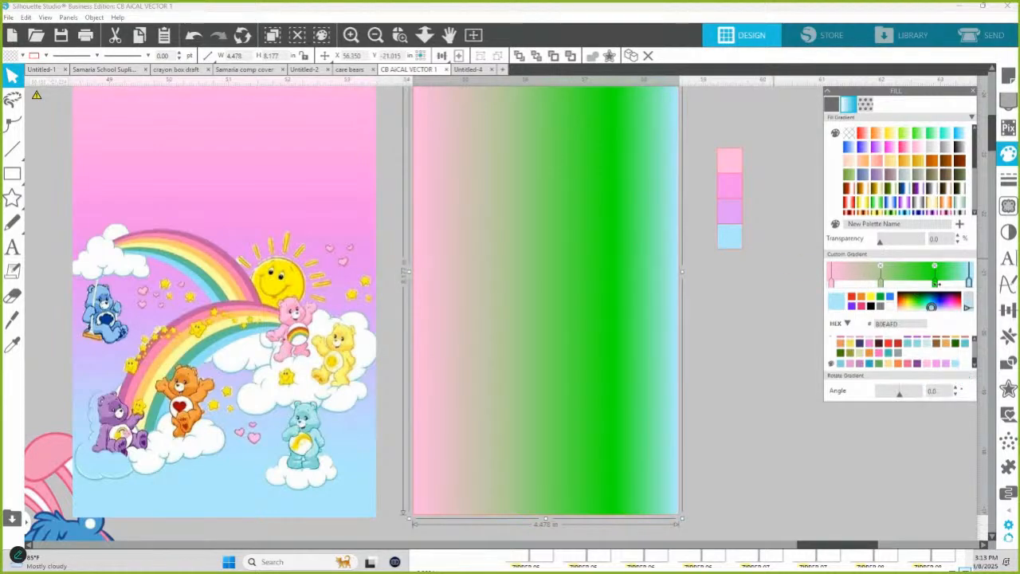
left_click(935, 278)
left_click(949, 365)
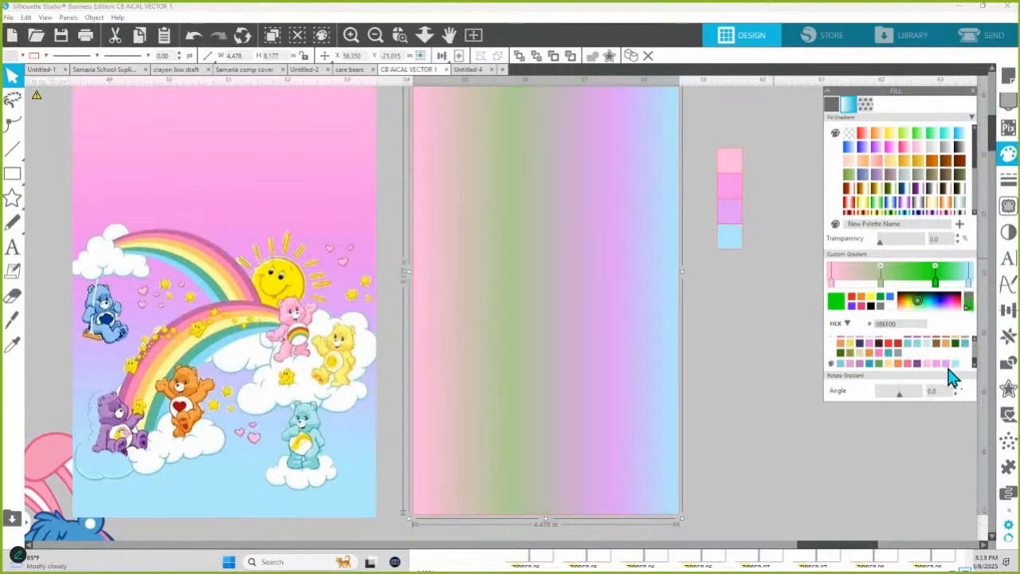
left_click(936, 364)
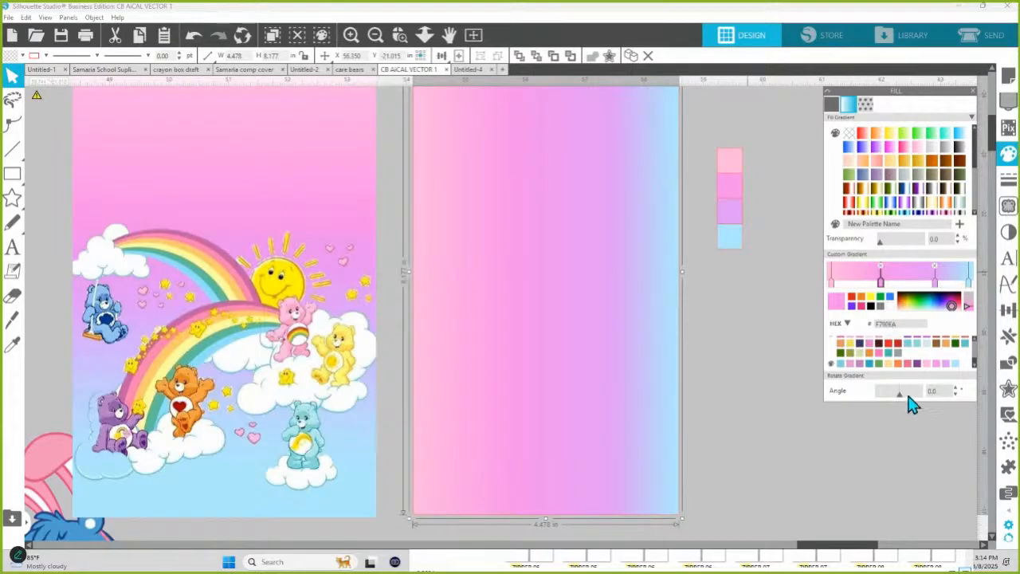
- Set the gradient's rotation angle to 90 degrees
left_click(932, 390)
type("90")
key("Return")
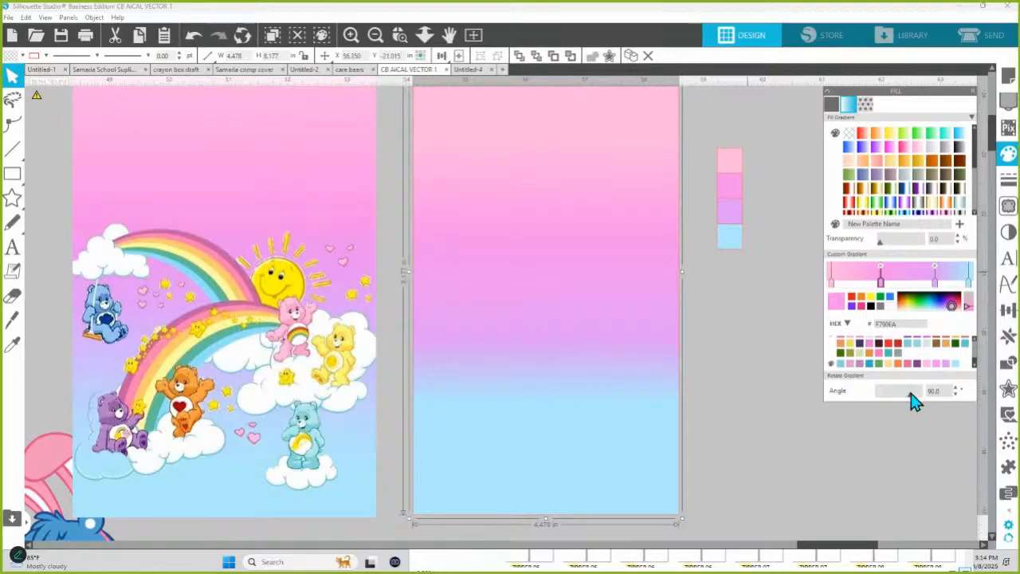
- Stretch the gradient rectangle upward to about 9.05 in high, aligning its top edge with the rainbow scene
scroll(526, 375, "up", 4)
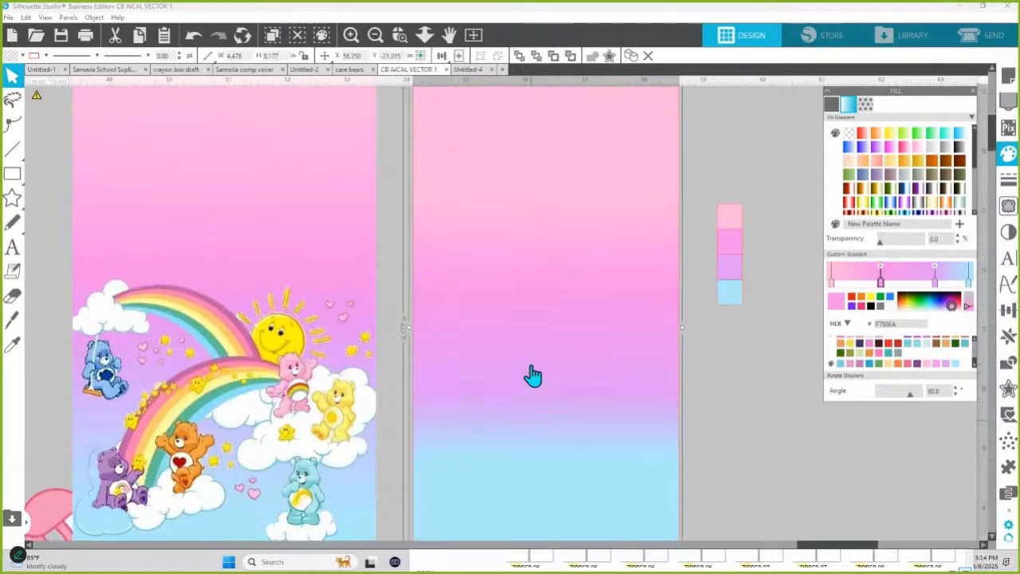
scroll(532, 376, "up", 3)
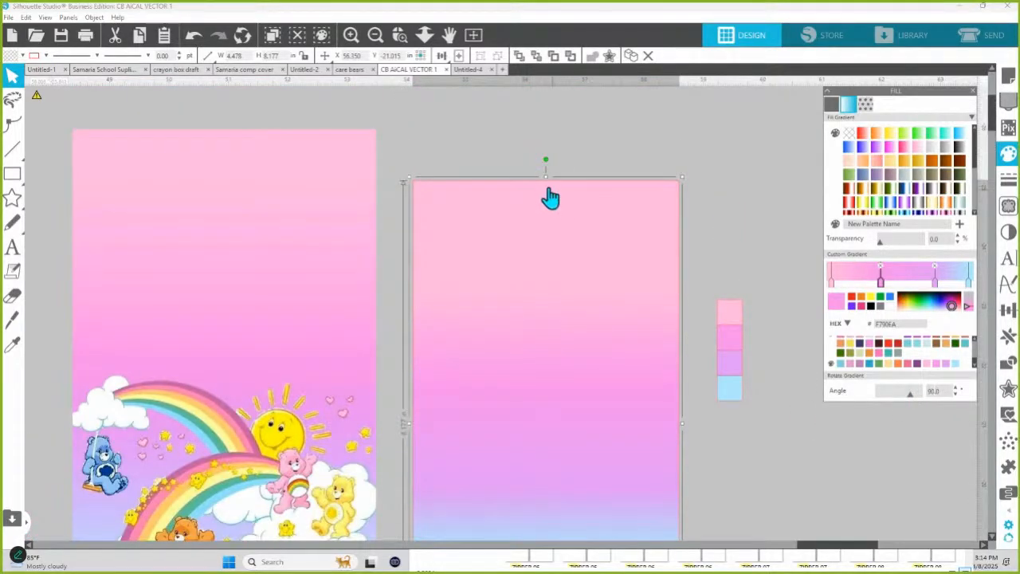
left_click_drag(547, 178, 536, 127)
- Move the lavender gradient stop toward the pink and add a blended stop between it and the light blue end
scroll(542, 255, "down", 7)
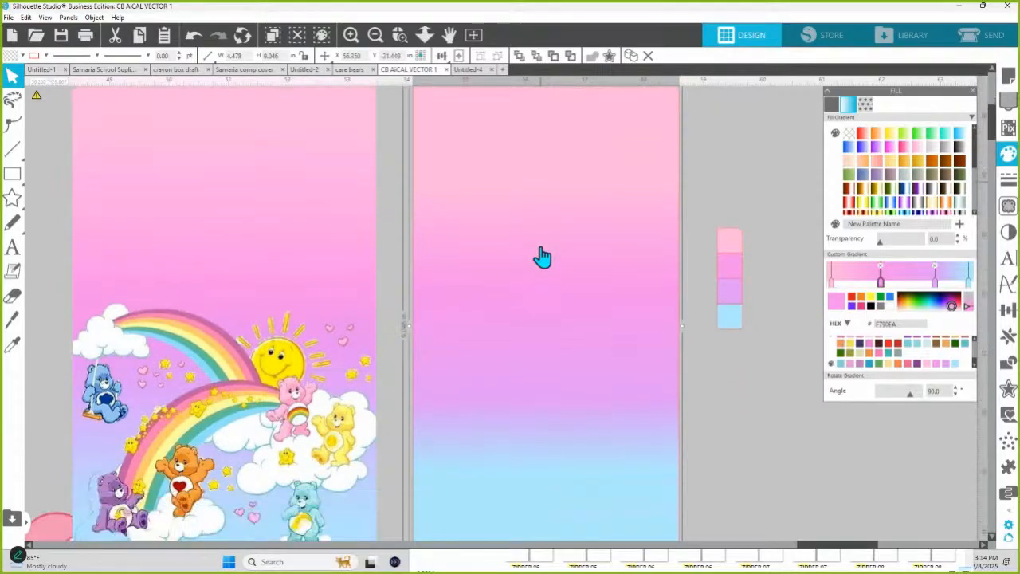
scroll(542, 257, "down", 2)
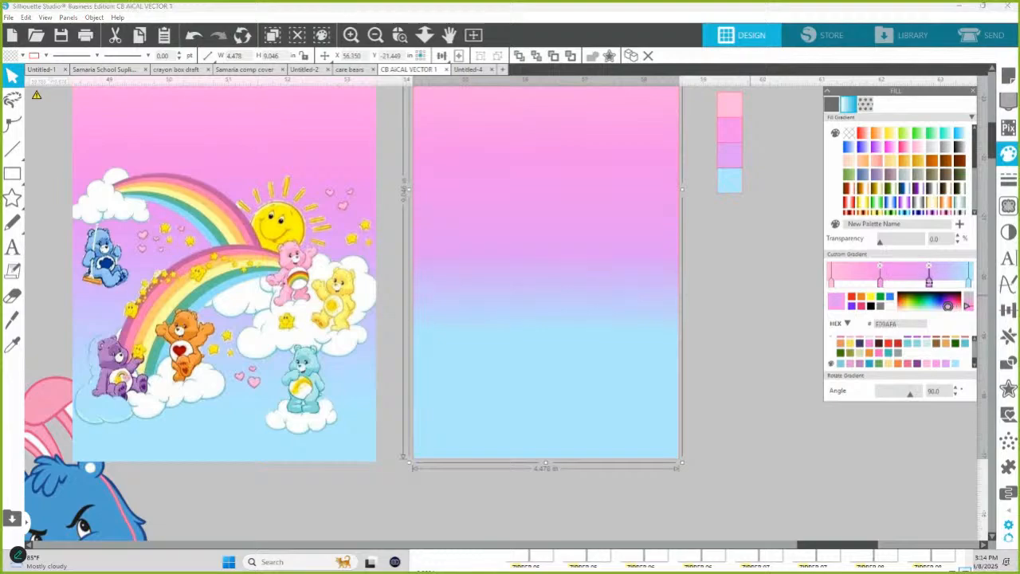
left_click(953, 279)
mouse_move(952, 283)
left_mouse_down()
mouse_move(913, 284)
mouse_move(954, 281)
left_mouse_up()
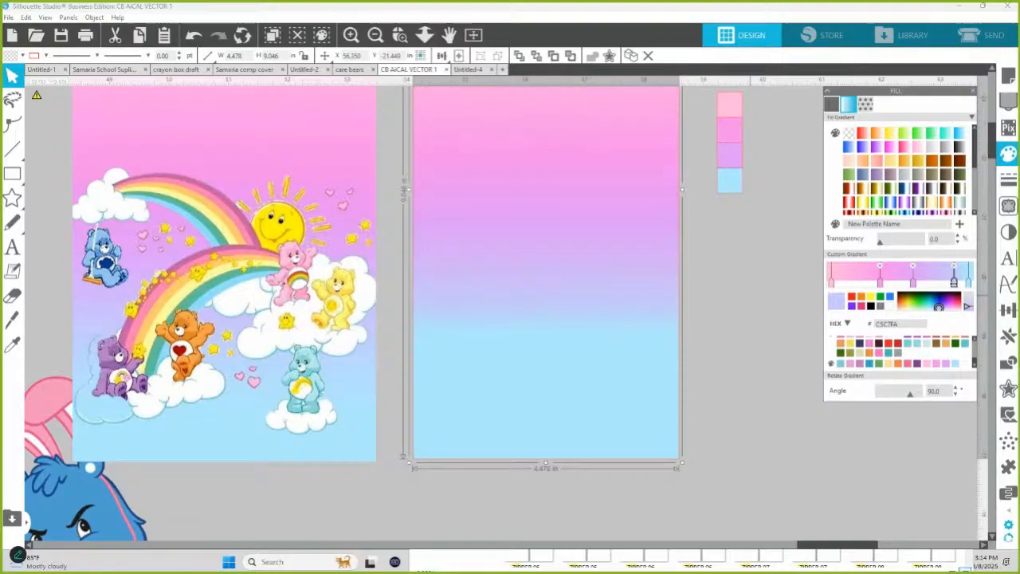
- Nudge the gradient's blended stop and lavender stop slightly toward the light blue end
left_click(968, 280)
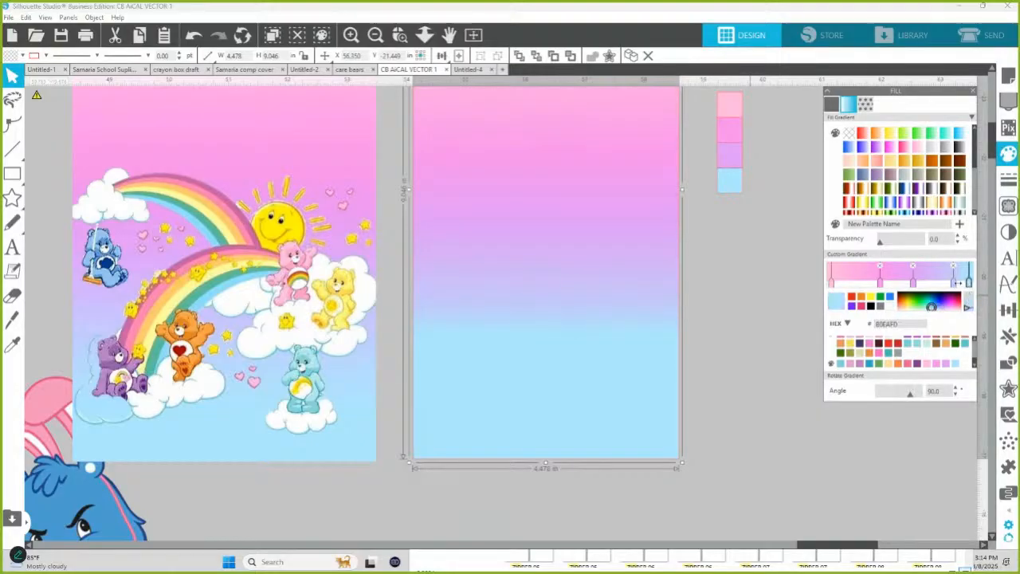
left_click(955, 282)
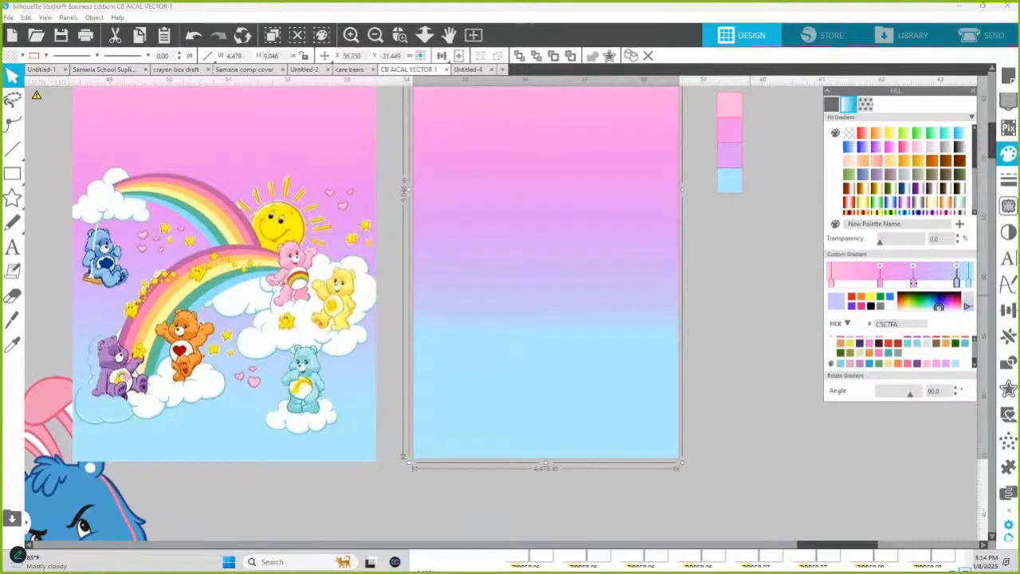
left_click_drag(912, 282, 917, 282)
scroll(505, 378, "up", 4)
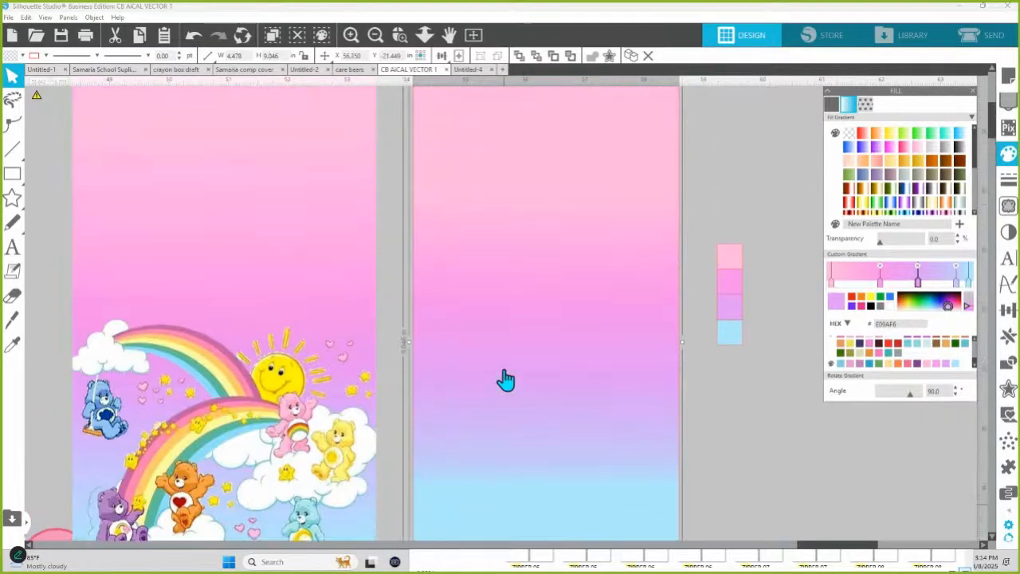
scroll(506, 373, "up", 3)
scroll(503, 373, "down", 1)
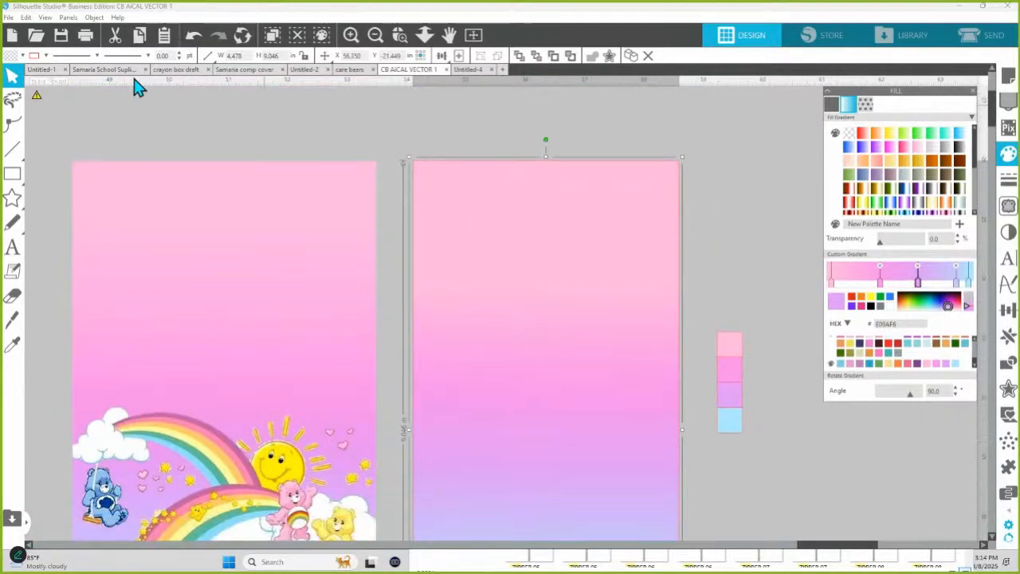
- Remove the outline from the gradient rectangle by making its line color transparent
left_click(45, 55)
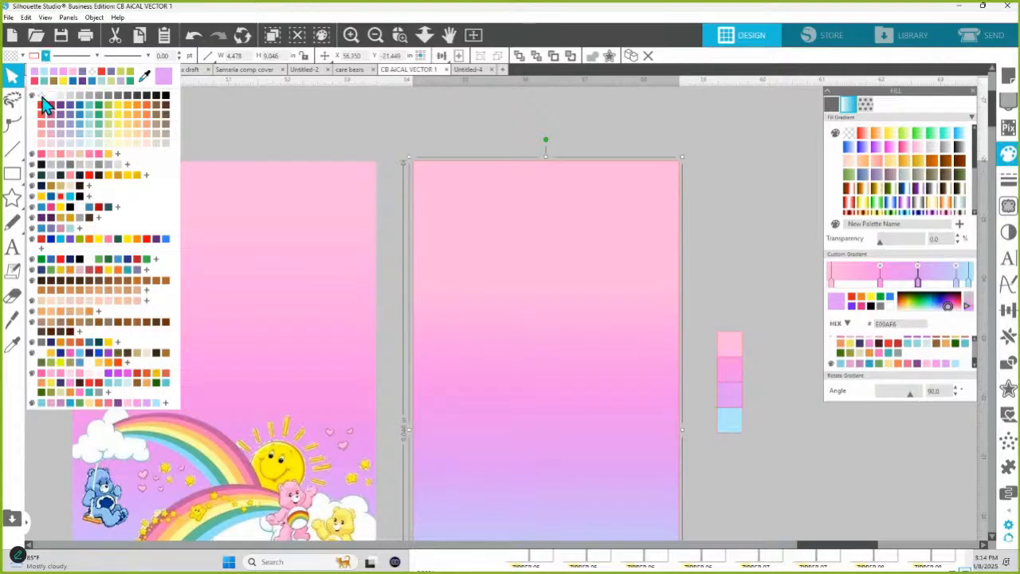
scroll(628, 330, "down", 5)
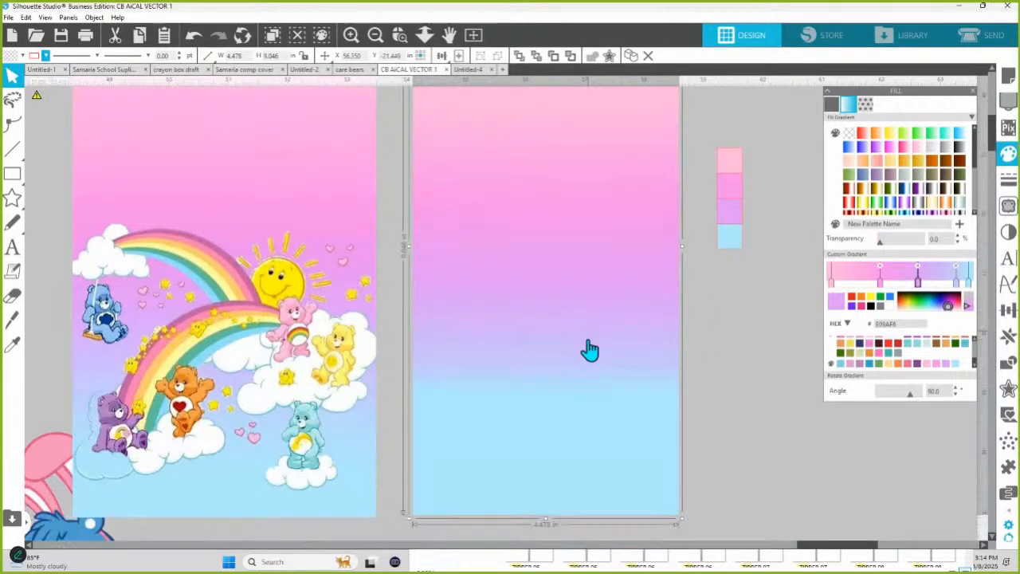
left_click(424, 35)
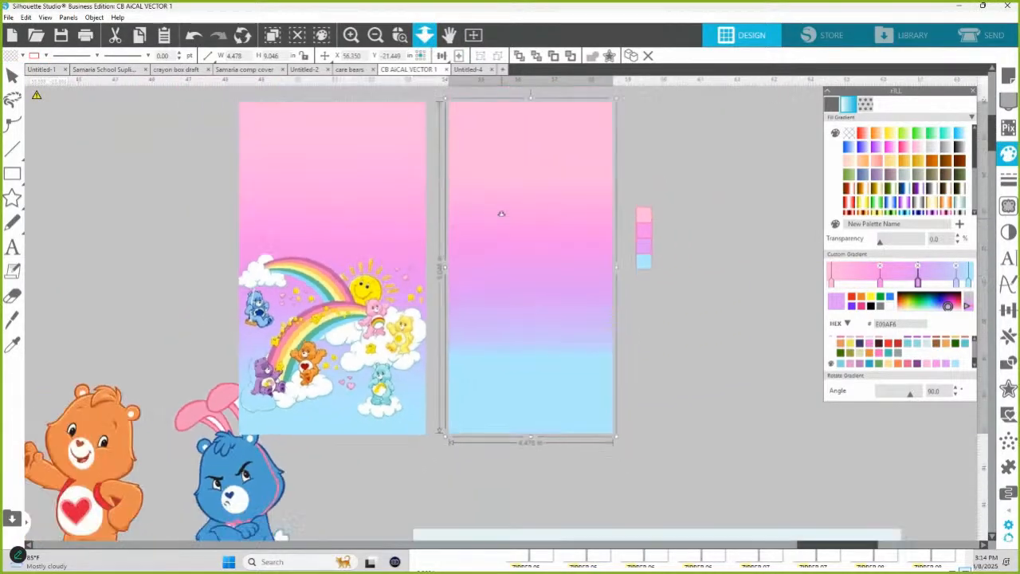
left_click(866, 106)
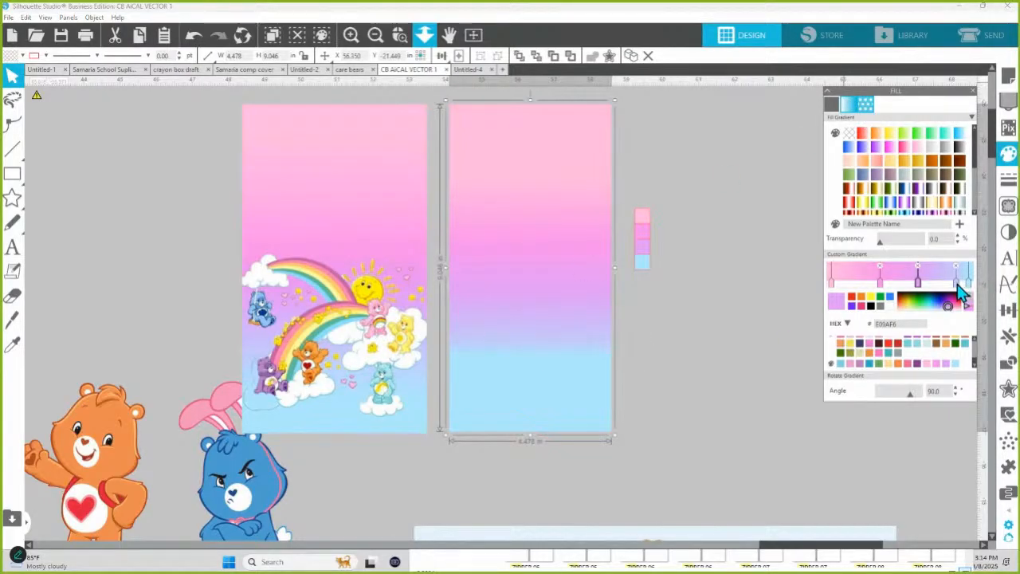
key("Escape")
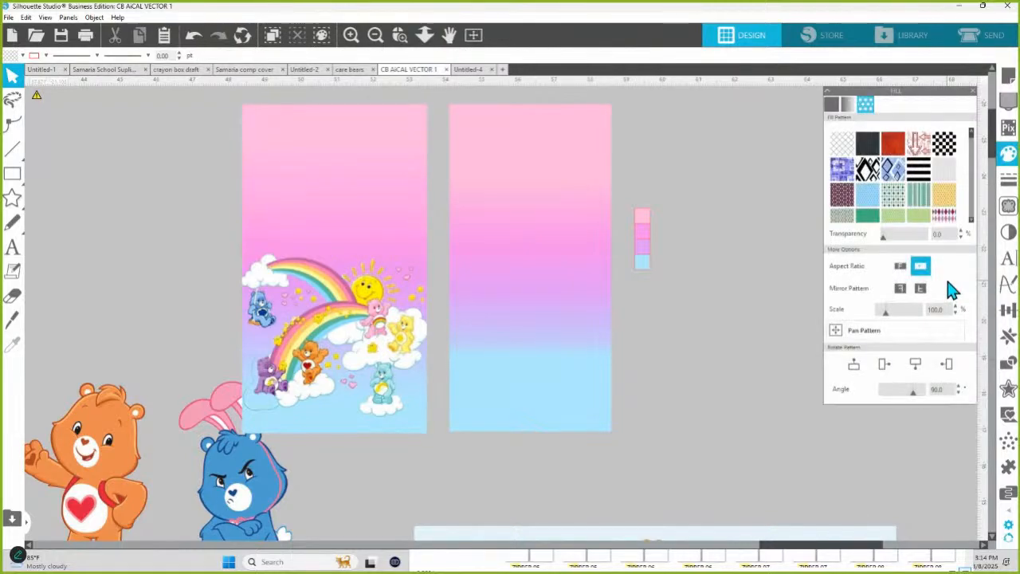
scroll(887, 313, "down", 1)
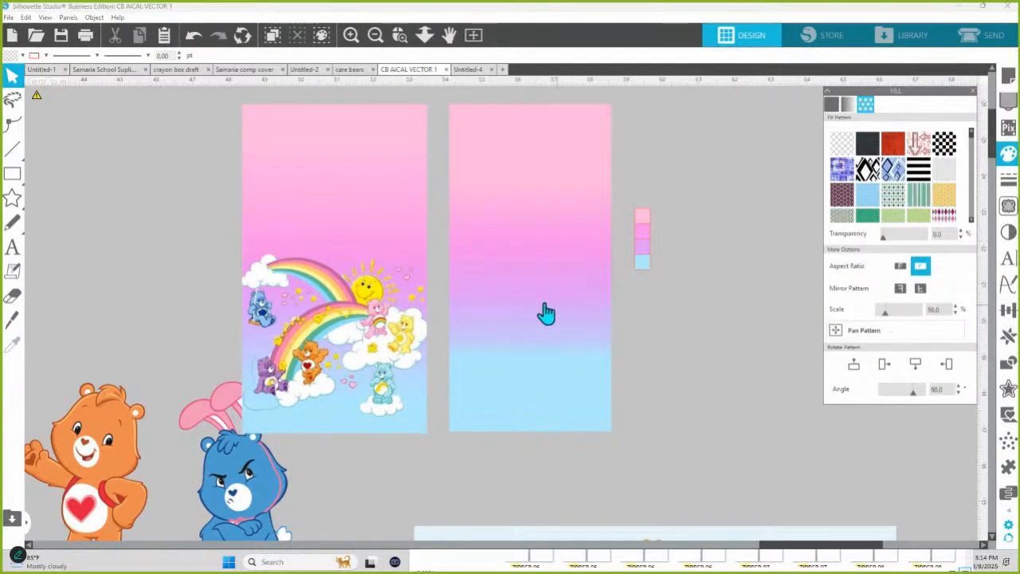
left_click(546, 311)
scroll(887, 314, "down", 1)
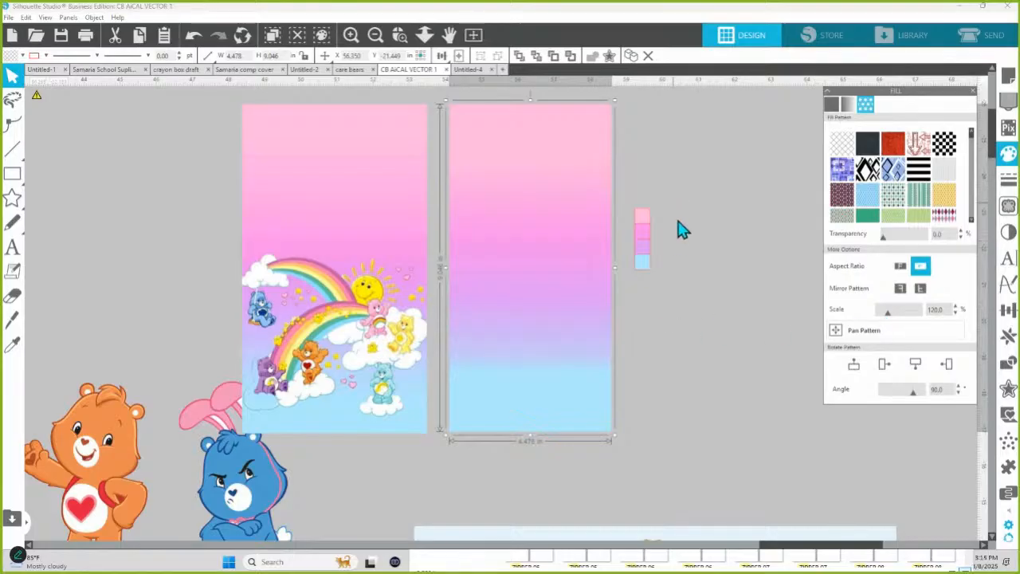
- Delete the pink, lavender and blue sample swatches beside the gradient rectangle
left_click(647, 213)
key("Delete")
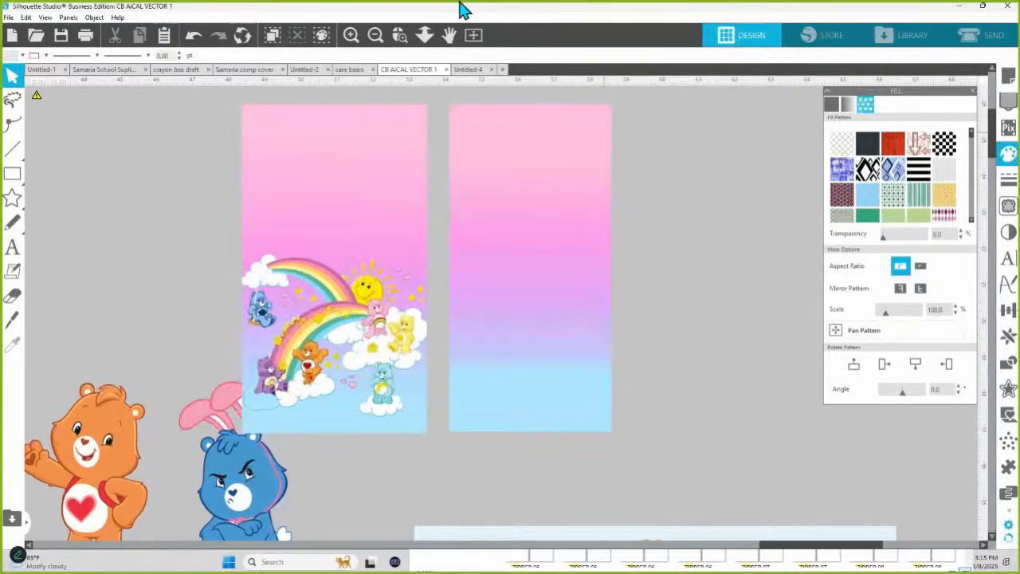
left_click(424, 34)
left_click_drag(442, 88, 444, 114)
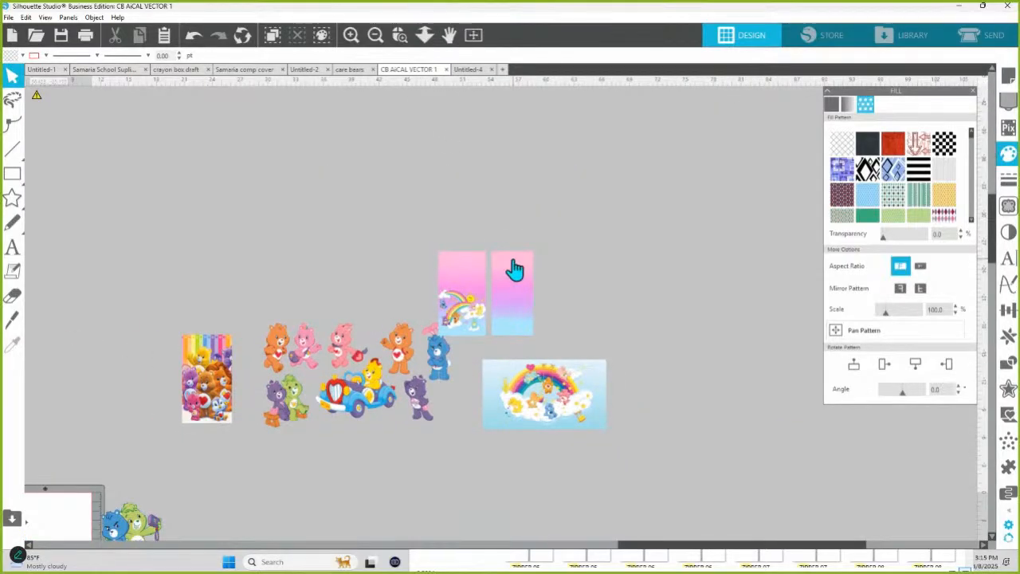
- Look over the Care Bears characters and reference scenes laid out around the gradient background
left_click(515, 273)
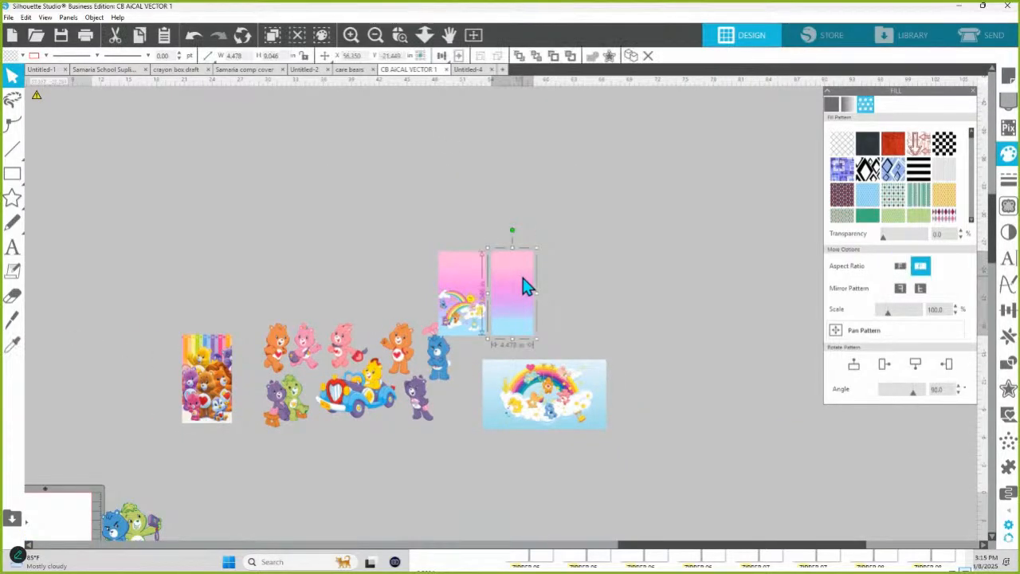
left_click_drag(212, 356, 432, 291)
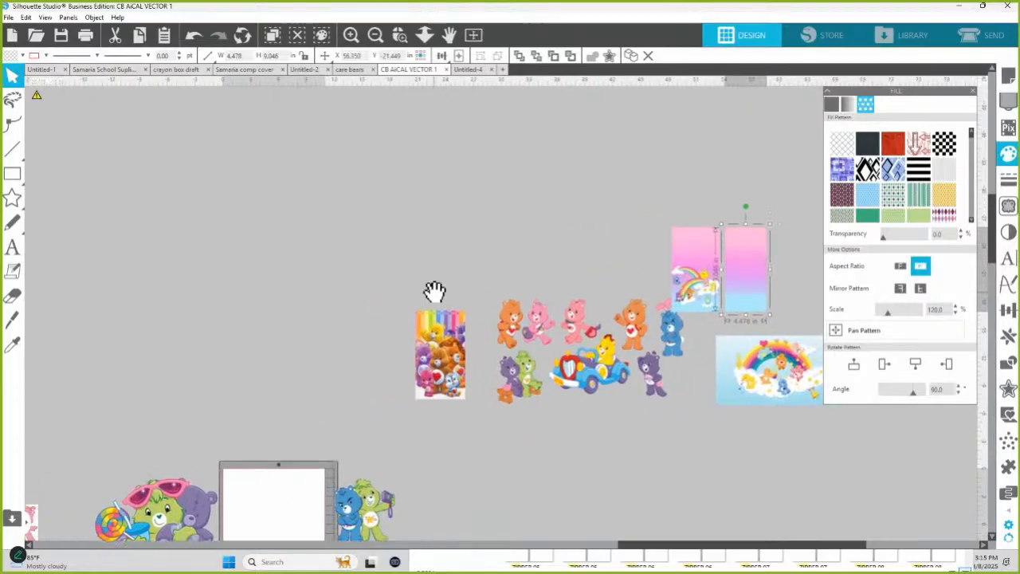
left_click(400, 37)
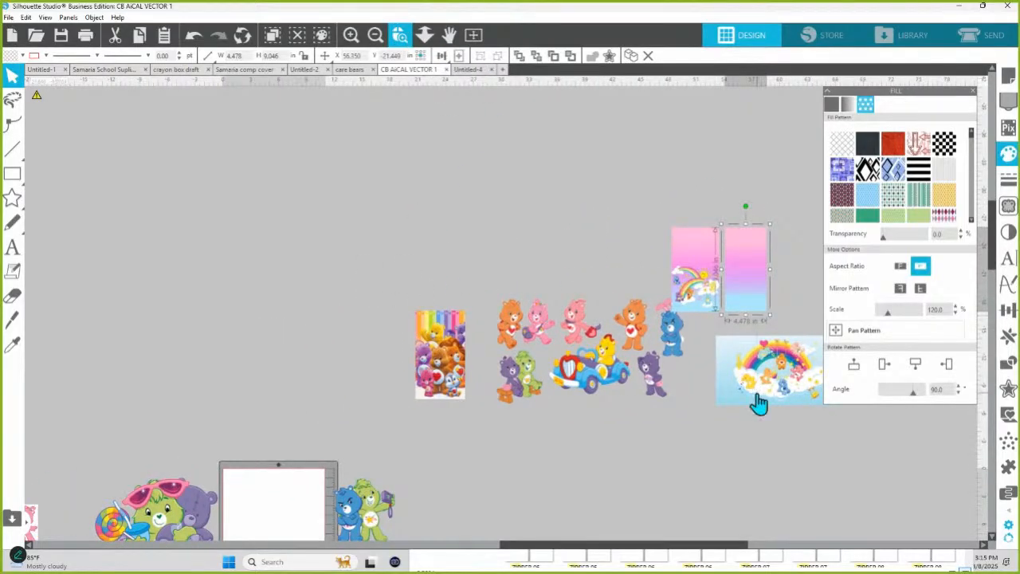
left_click_drag(757, 392, 758, 395)
scroll(264, 280, "up", 2)
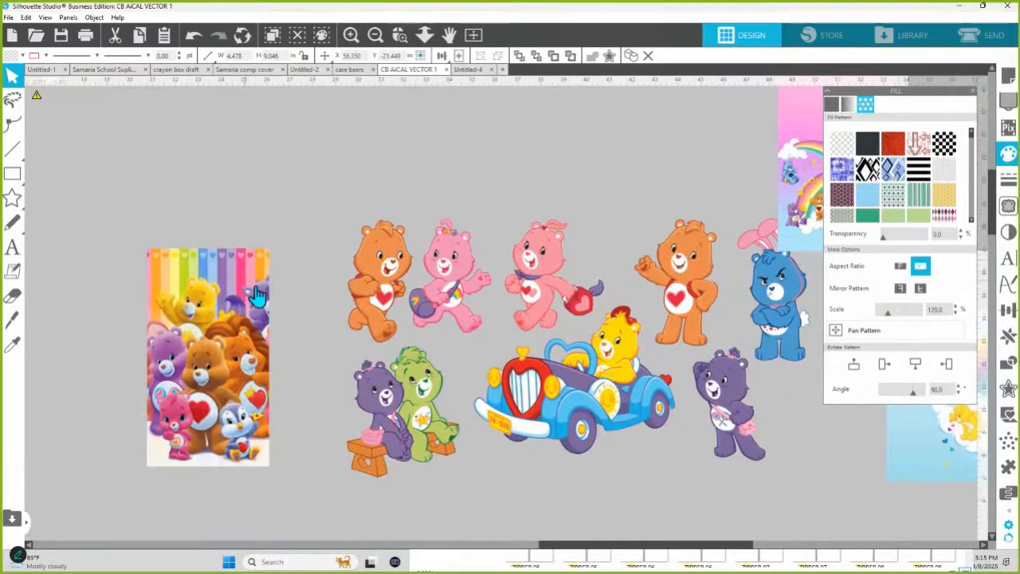
left_click(424, 35)
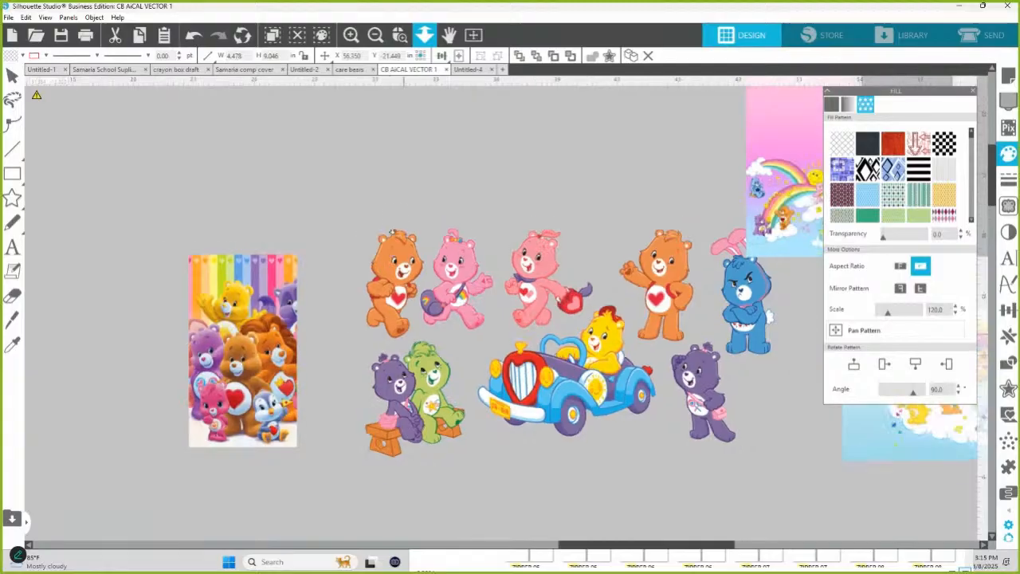
scroll(392, 200, "down", 2)
left_click_drag(395, 181, 409, 159)
- Switch to the open school supplies document and copy the unicorn composition book cover
left_click(119, 70)
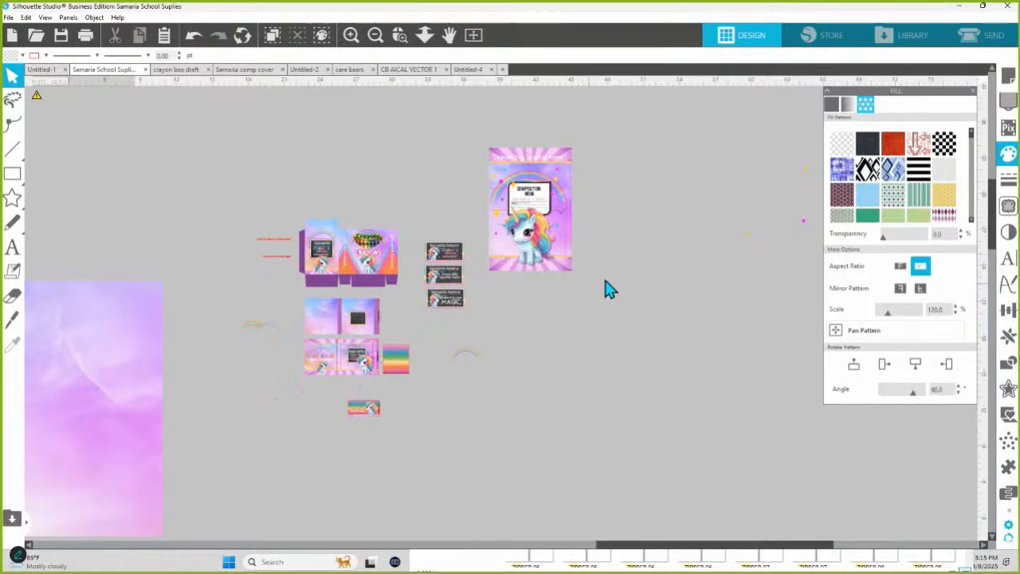
left_click(567, 219)
left_click(492, 148)
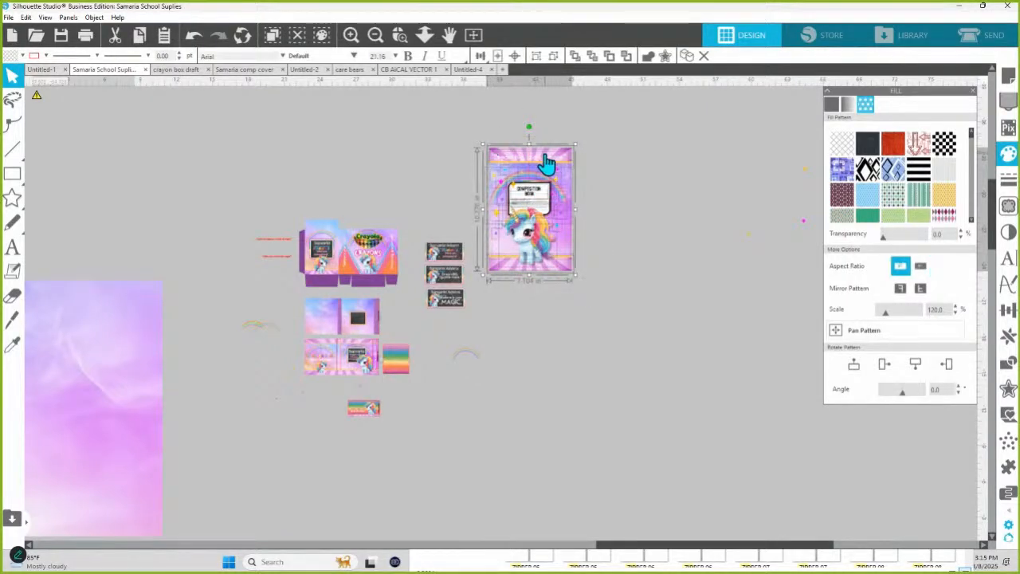
key("i")
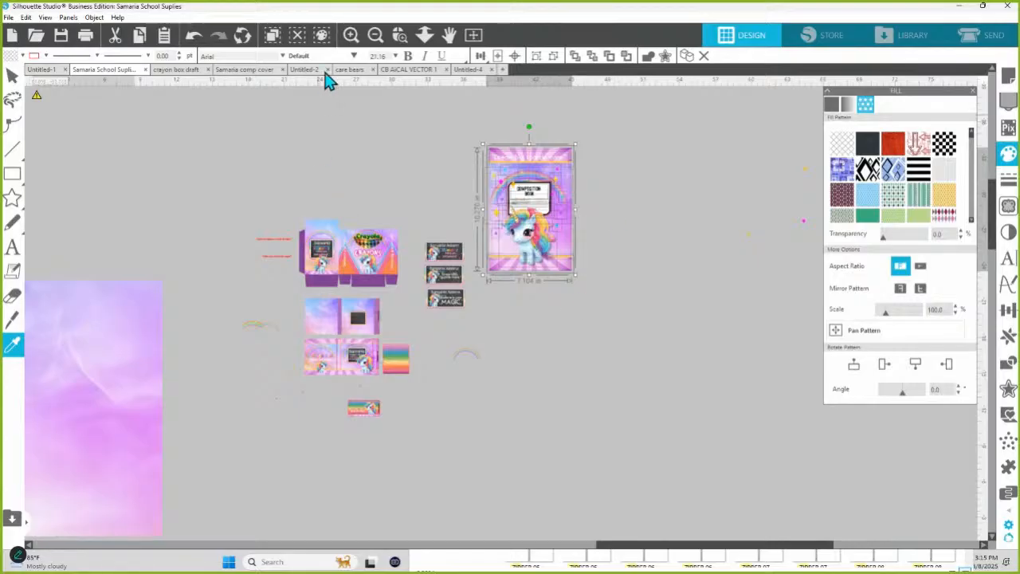
- Paste the unicorn composition book cover into CB AICAL VECTOR 1 and place it above the bears, beside the rainbow scene
left_click(462, 73)
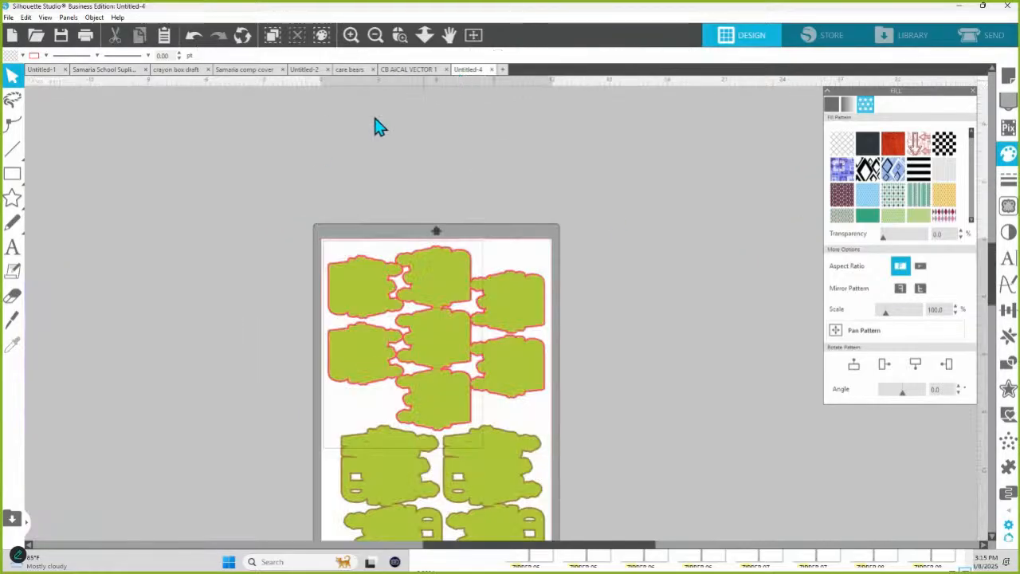
left_click(422, 74)
left_click(360, 72)
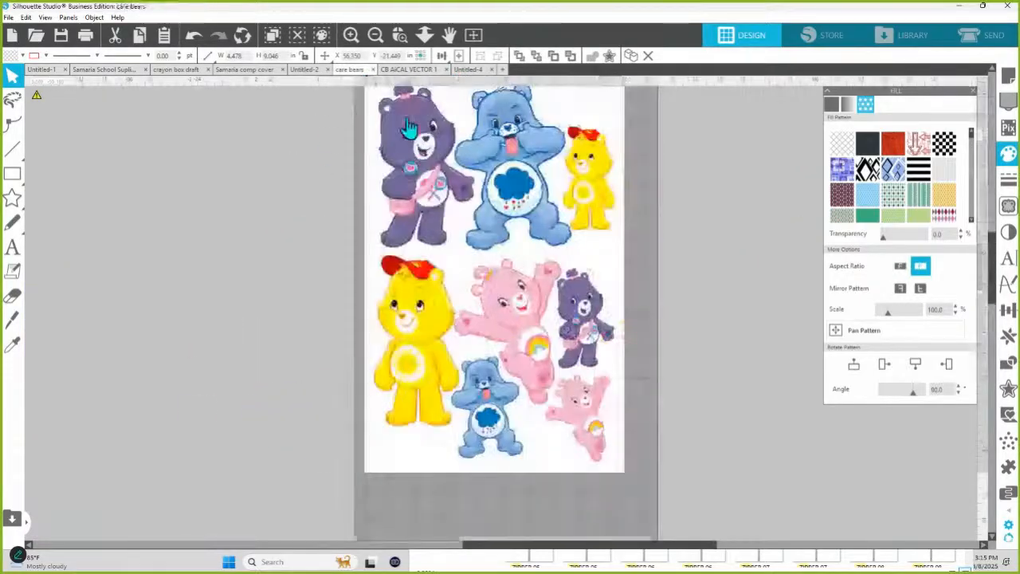
left_click(408, 72)
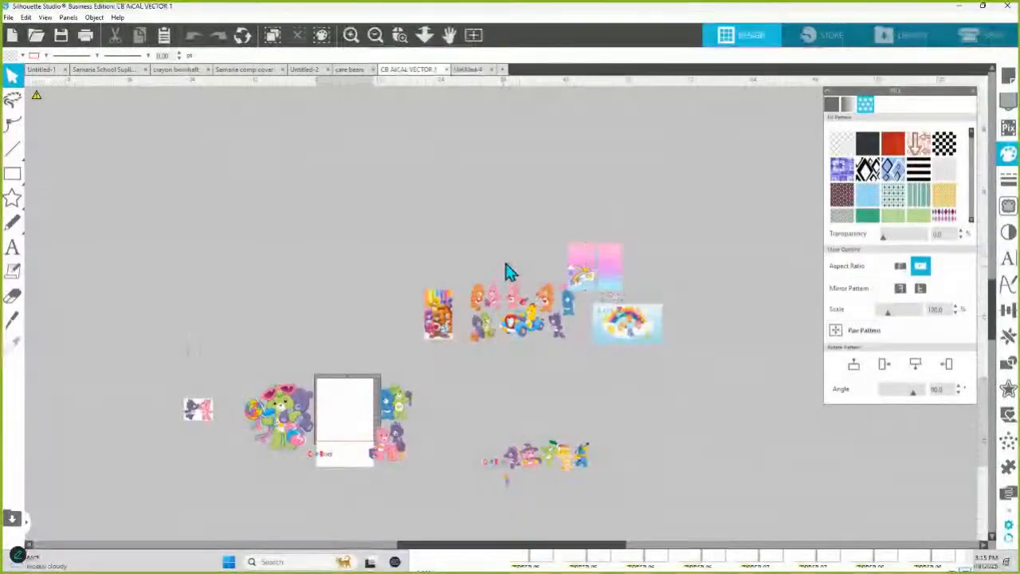
right_click(509, 269)
left_click(542, 268)
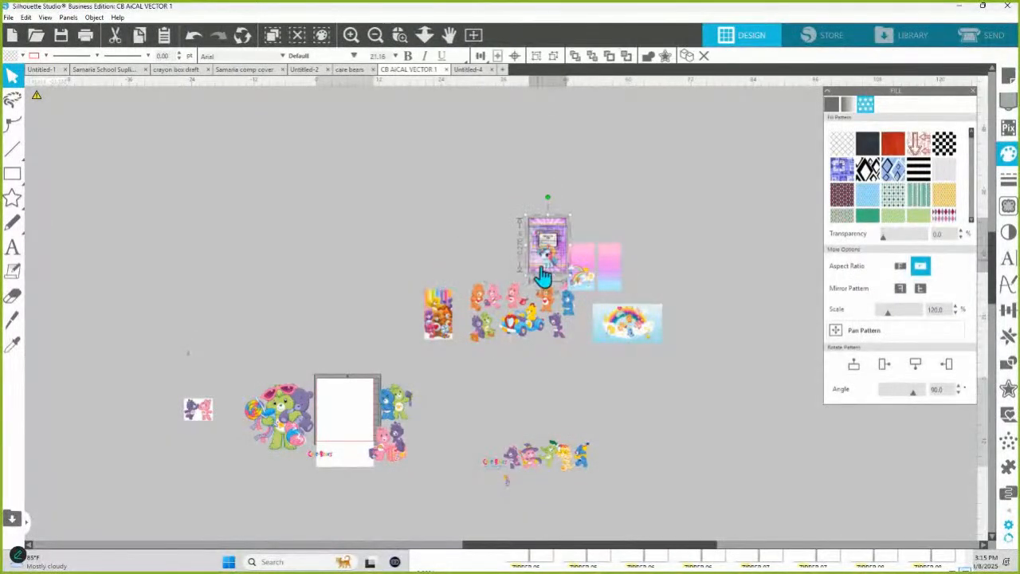
left_click_drag(560, 274, 536, 272)
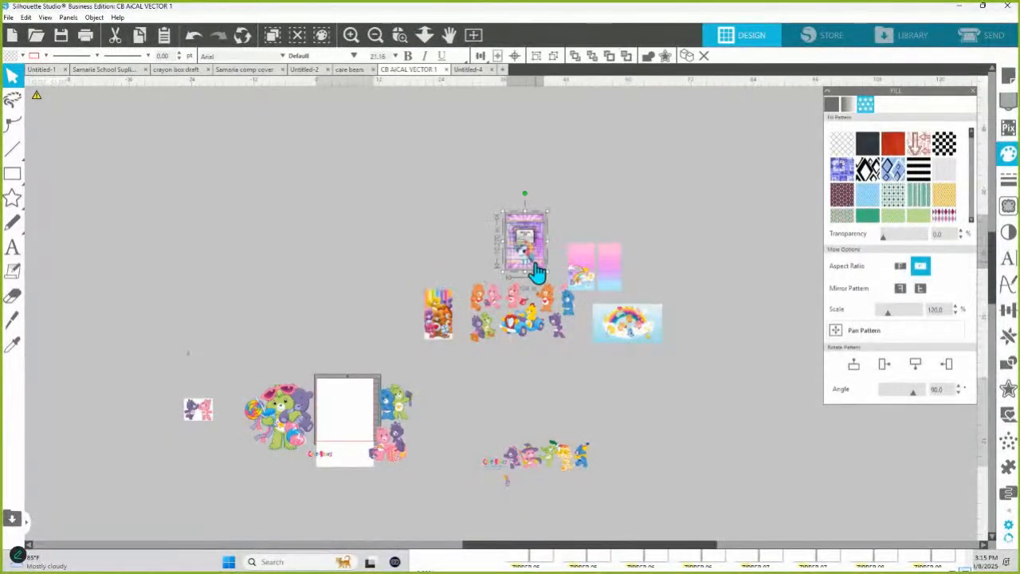
left_click(573, 202)
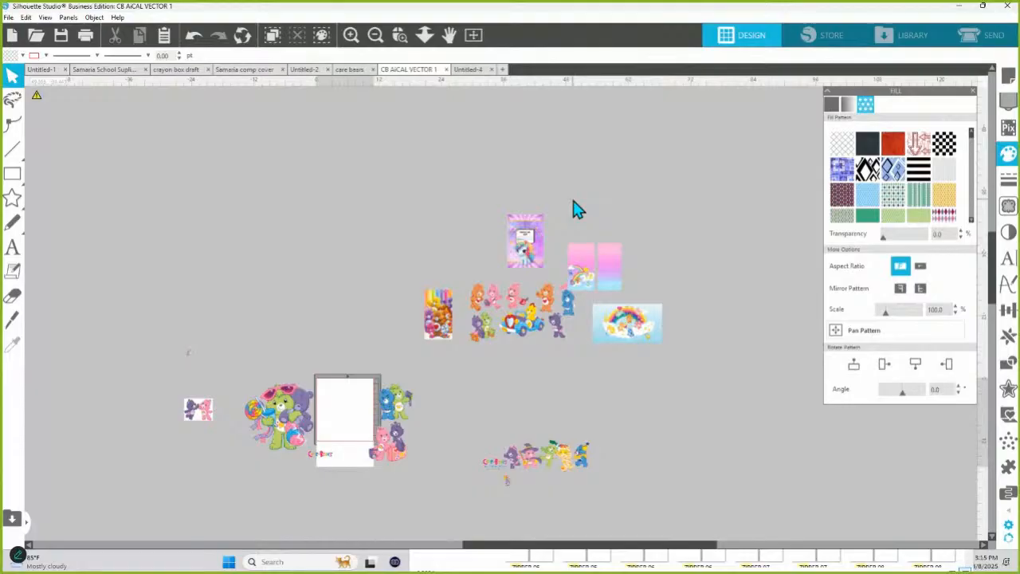